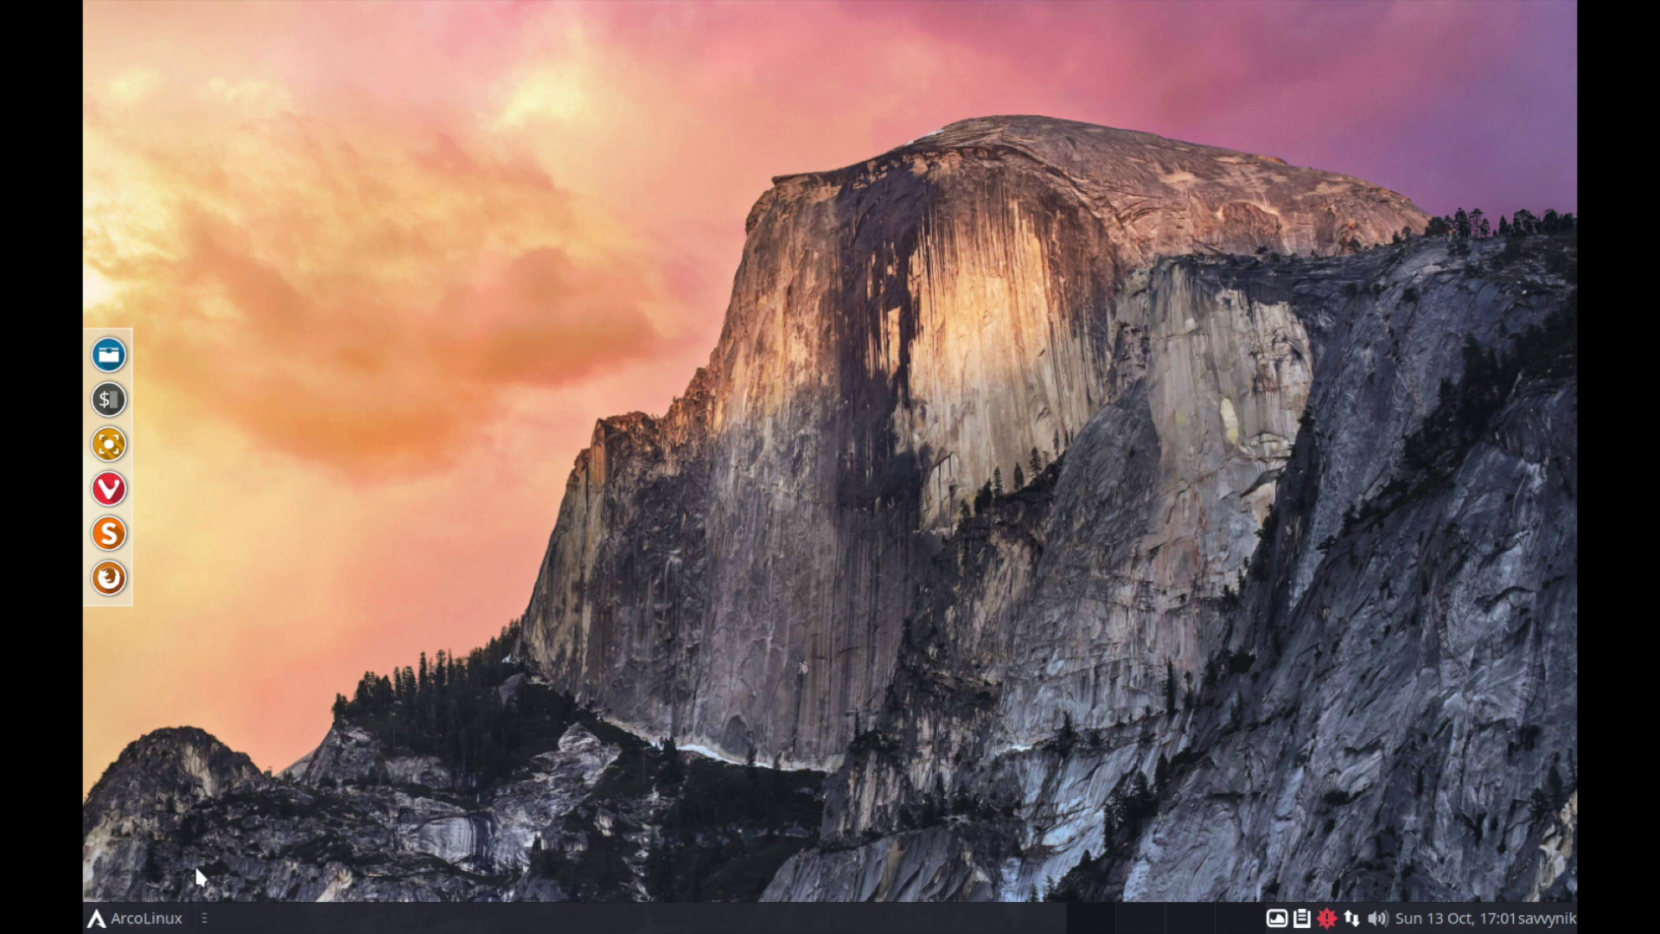
# Open the ArcoLinux application menu to show Favorites like ArcoLinux Hello, File Manager and Terminal Emulator.
pyautogui.click(158, 920)
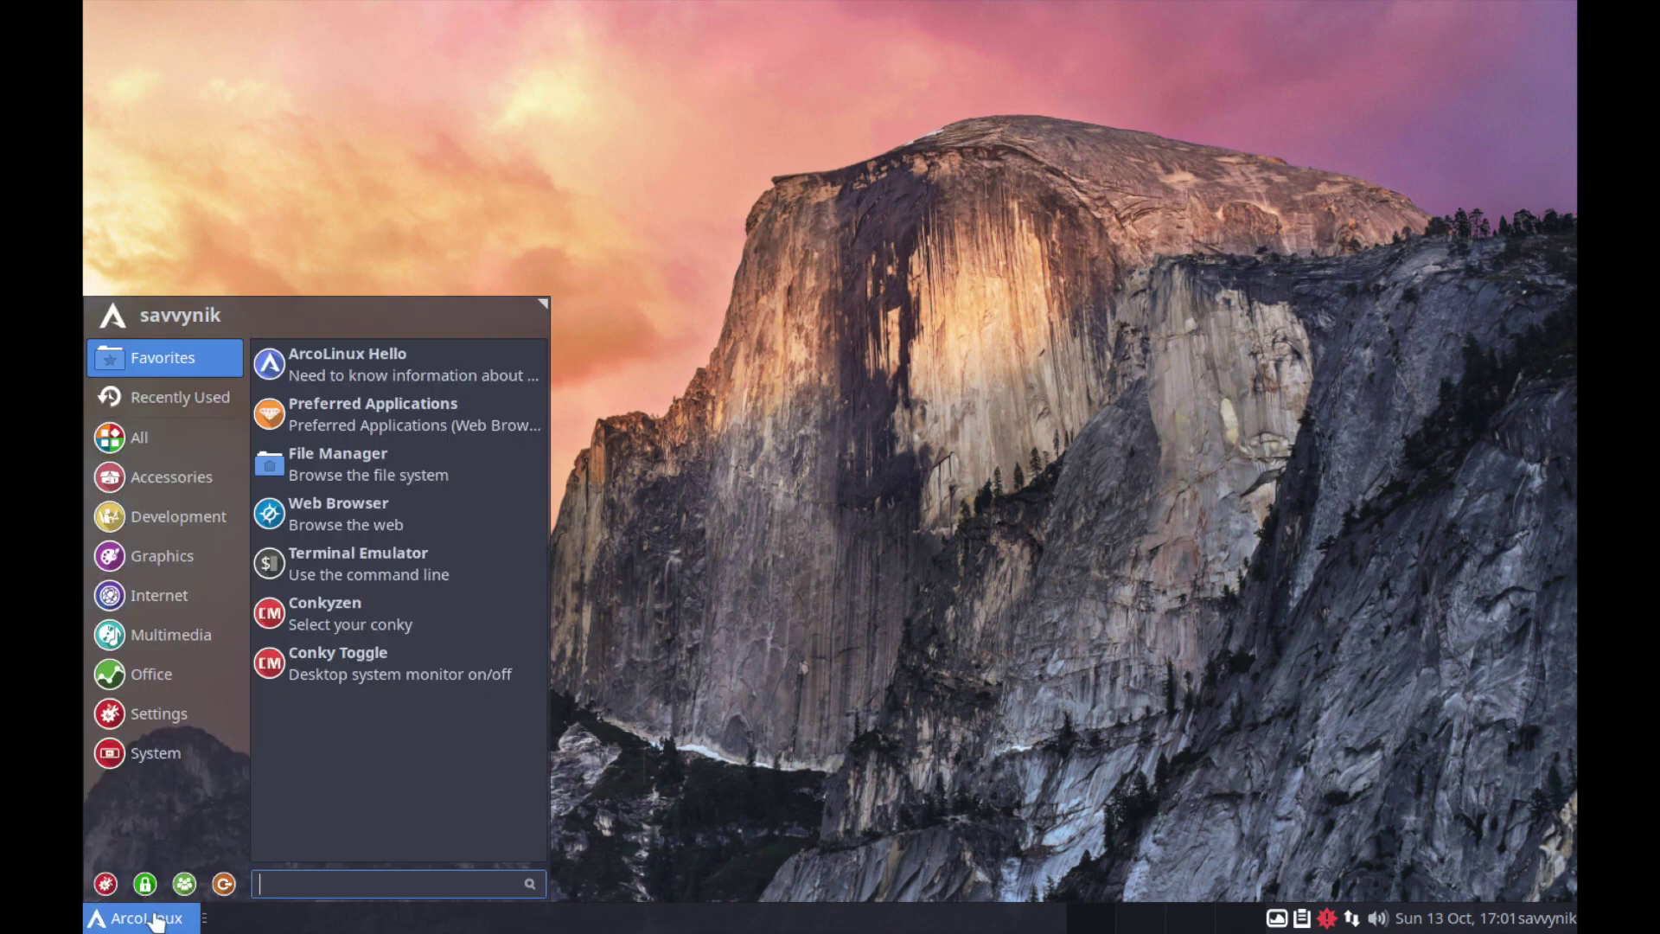
# Close the menu and launch Thunar from the dock on the home folder.
pyautogui.click(155, 920)
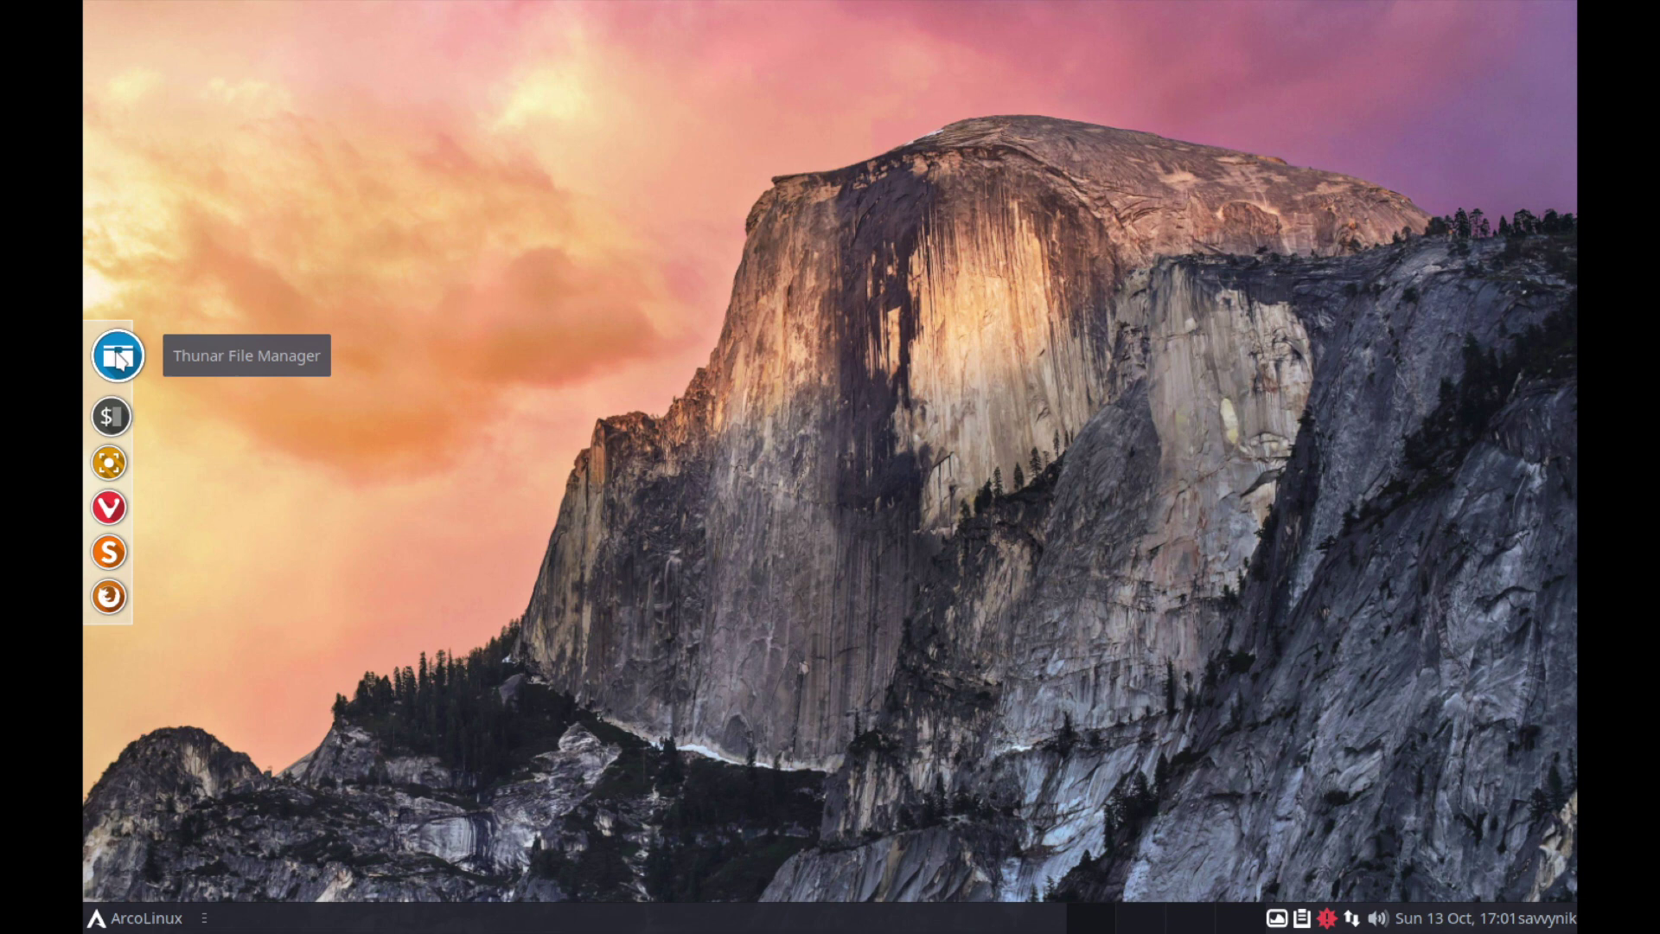
pyautogui.click(120, 358)
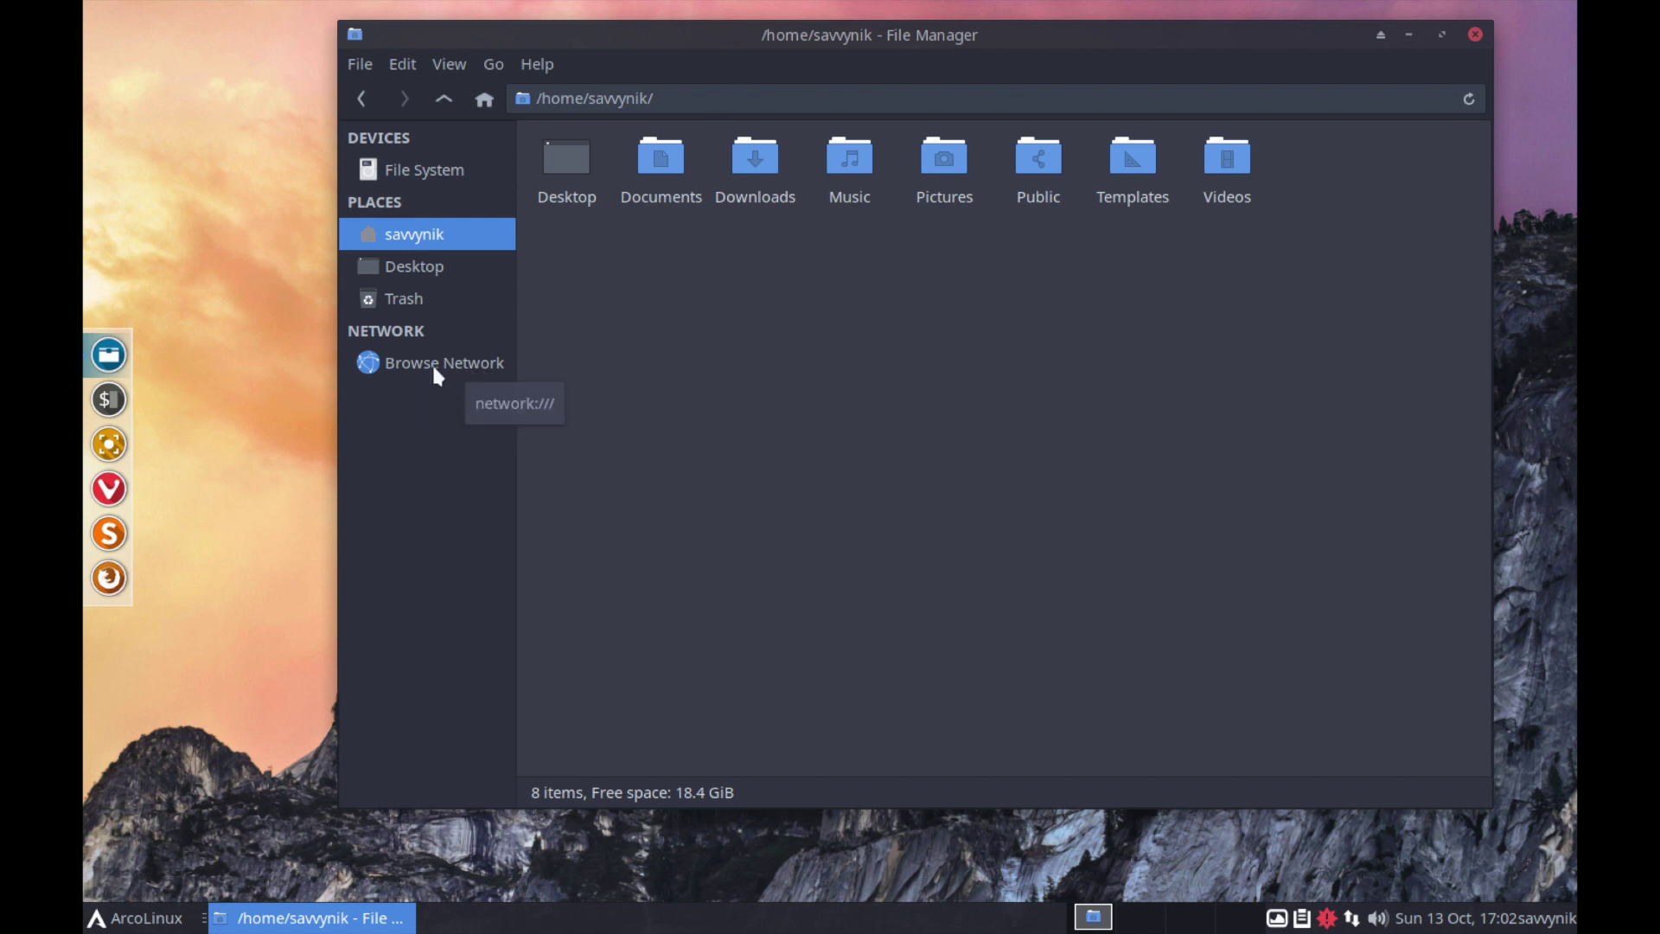
pyautogui.click(447, 182)
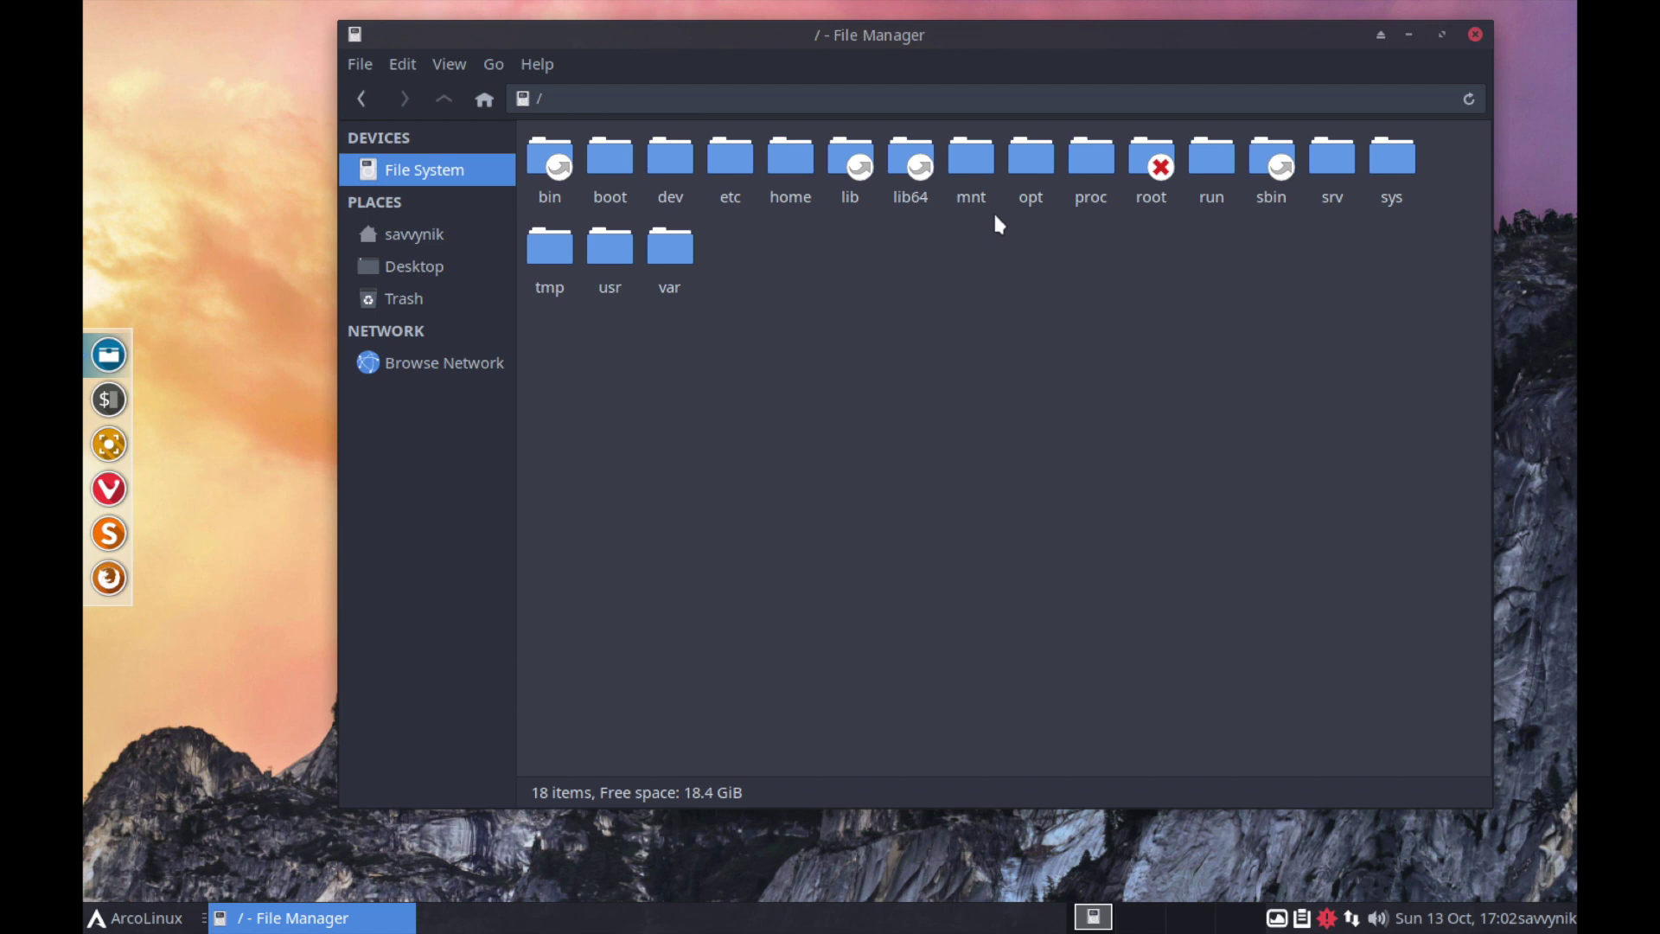
pyautogui.click(441, 242)
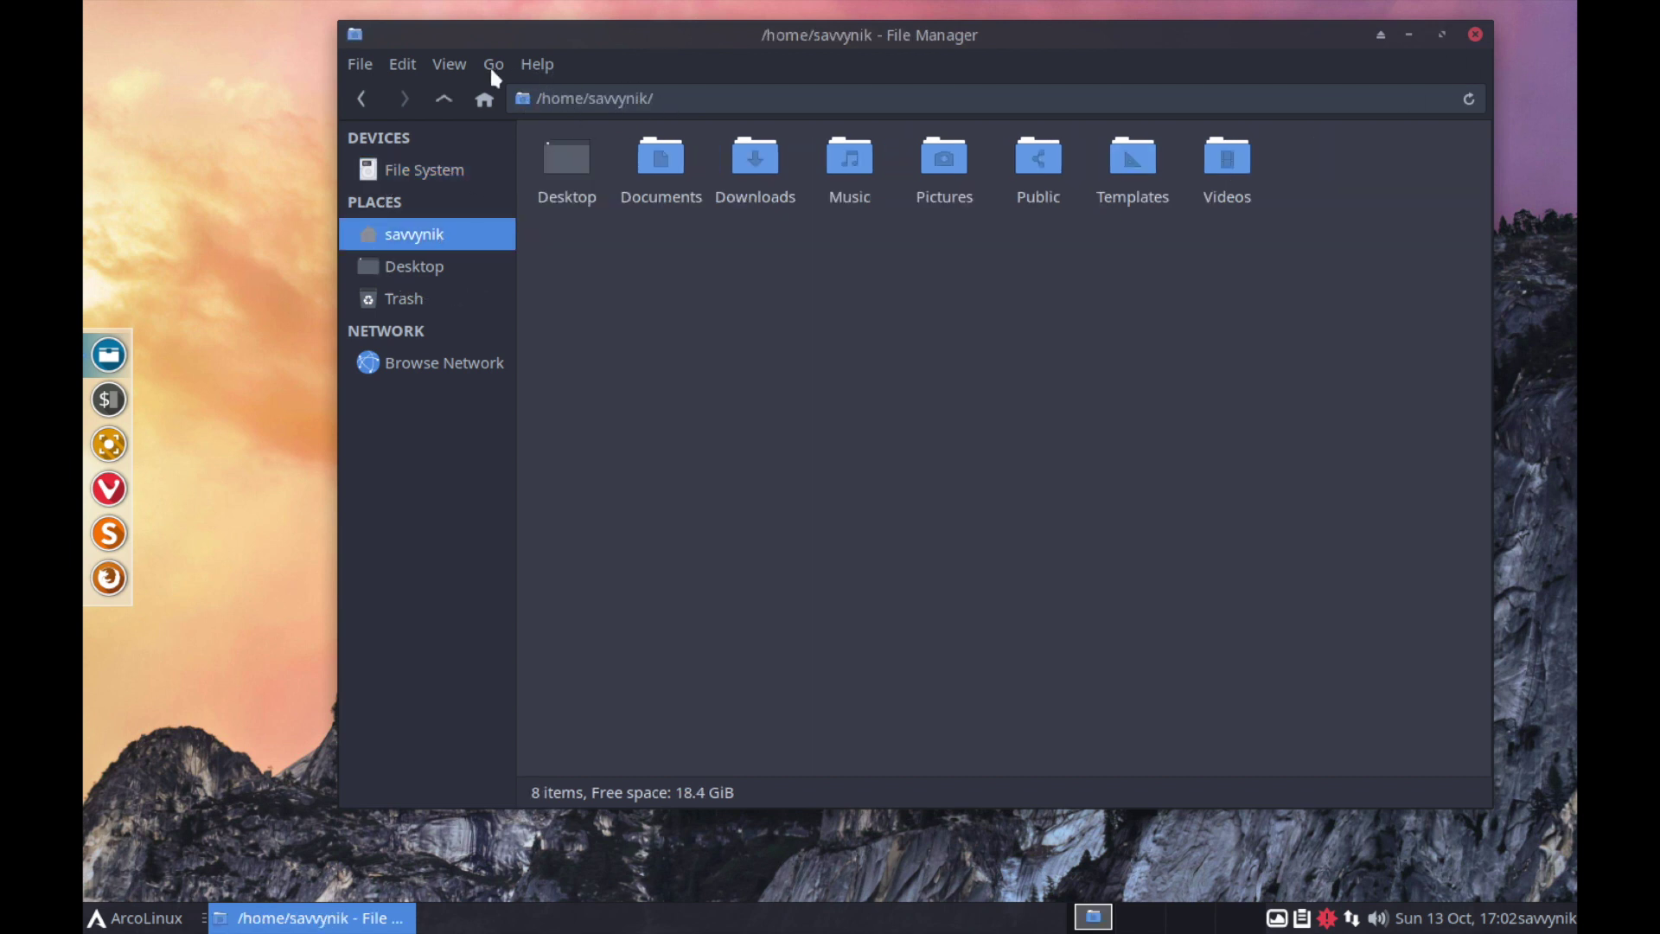
# Open two additional tabs of the home folder from the File menu.
pyautogui.click(363, 64)
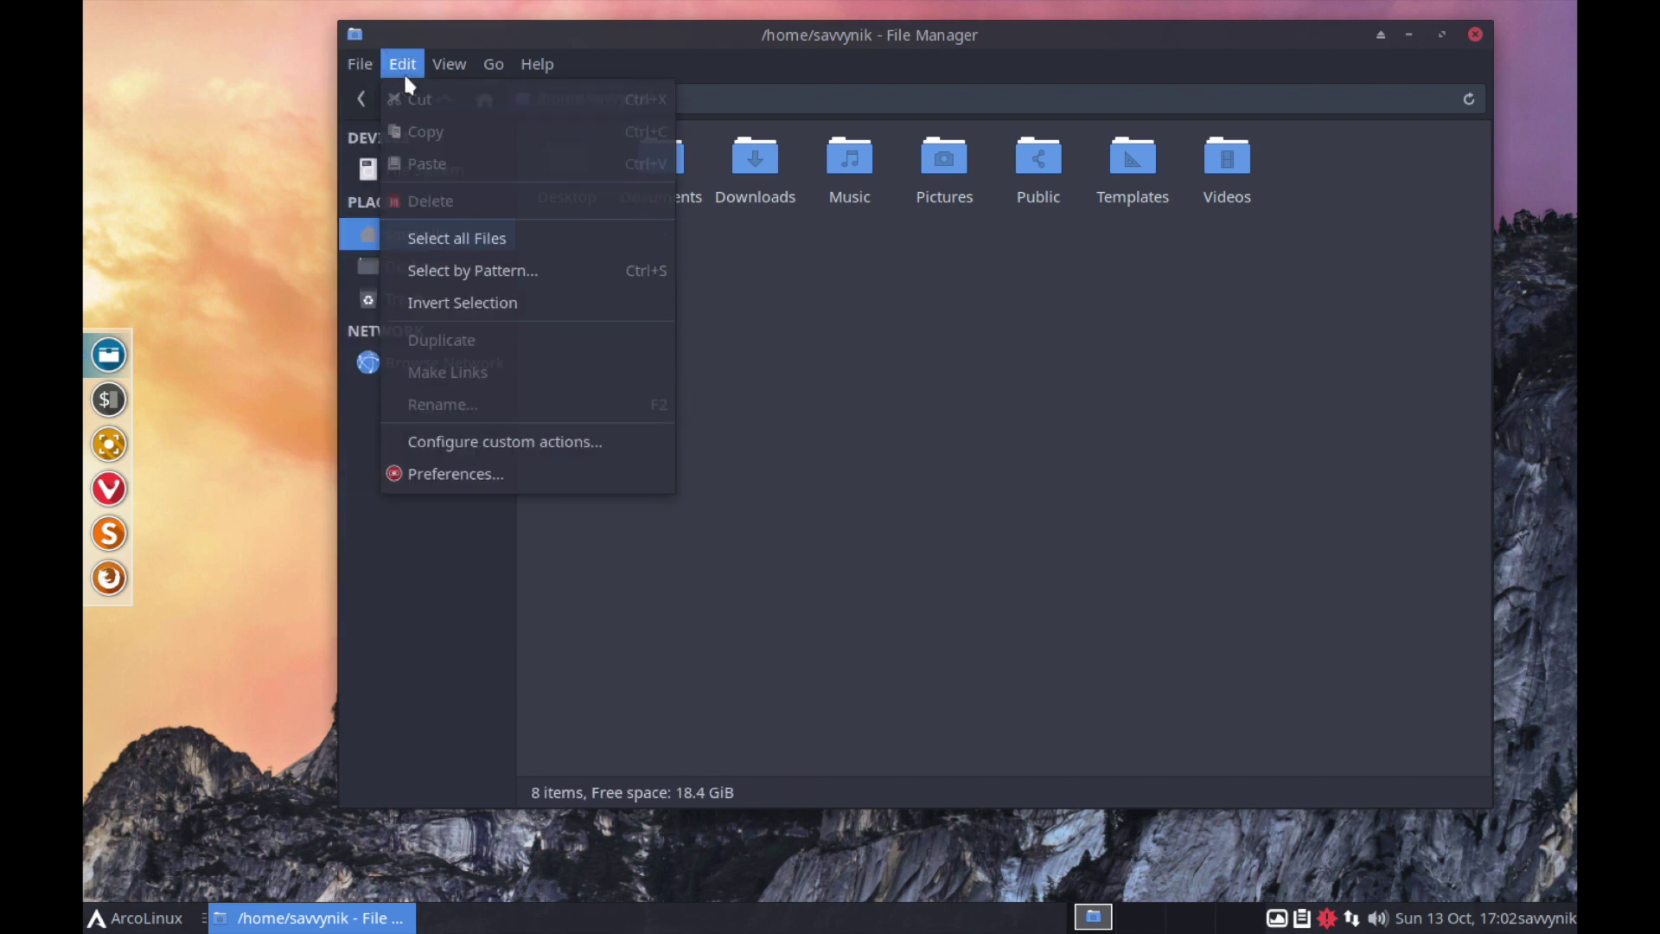
pyautogui.click(388, 105)
pyautogui.click(366, 64)
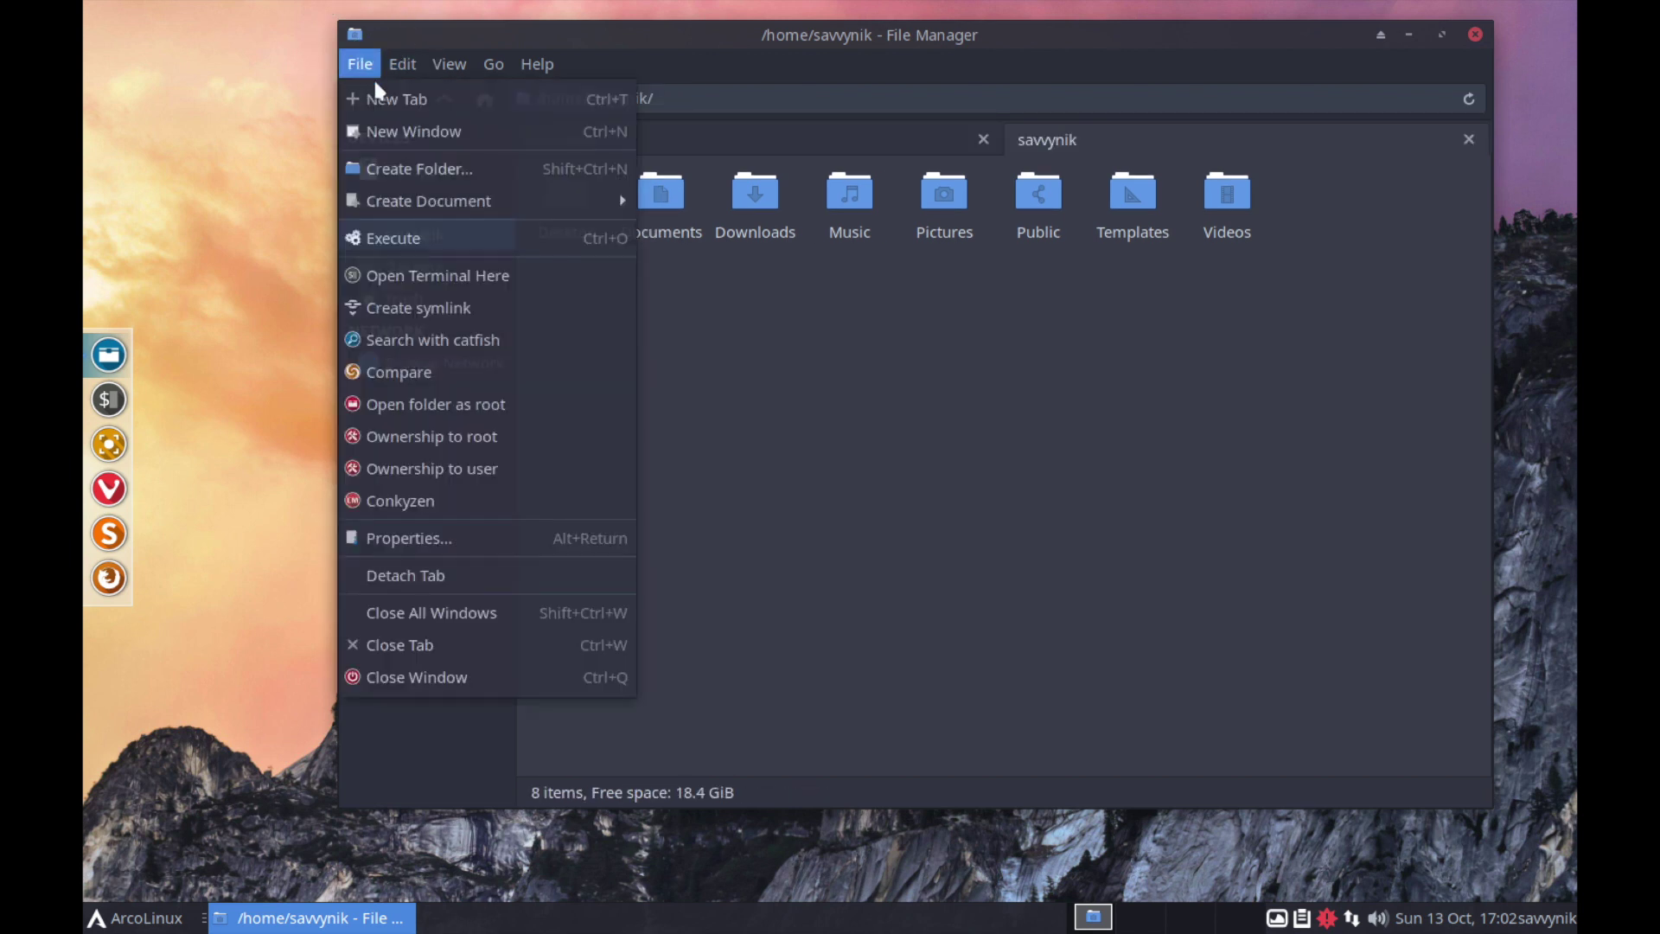
pyautogui.click(381, 100)
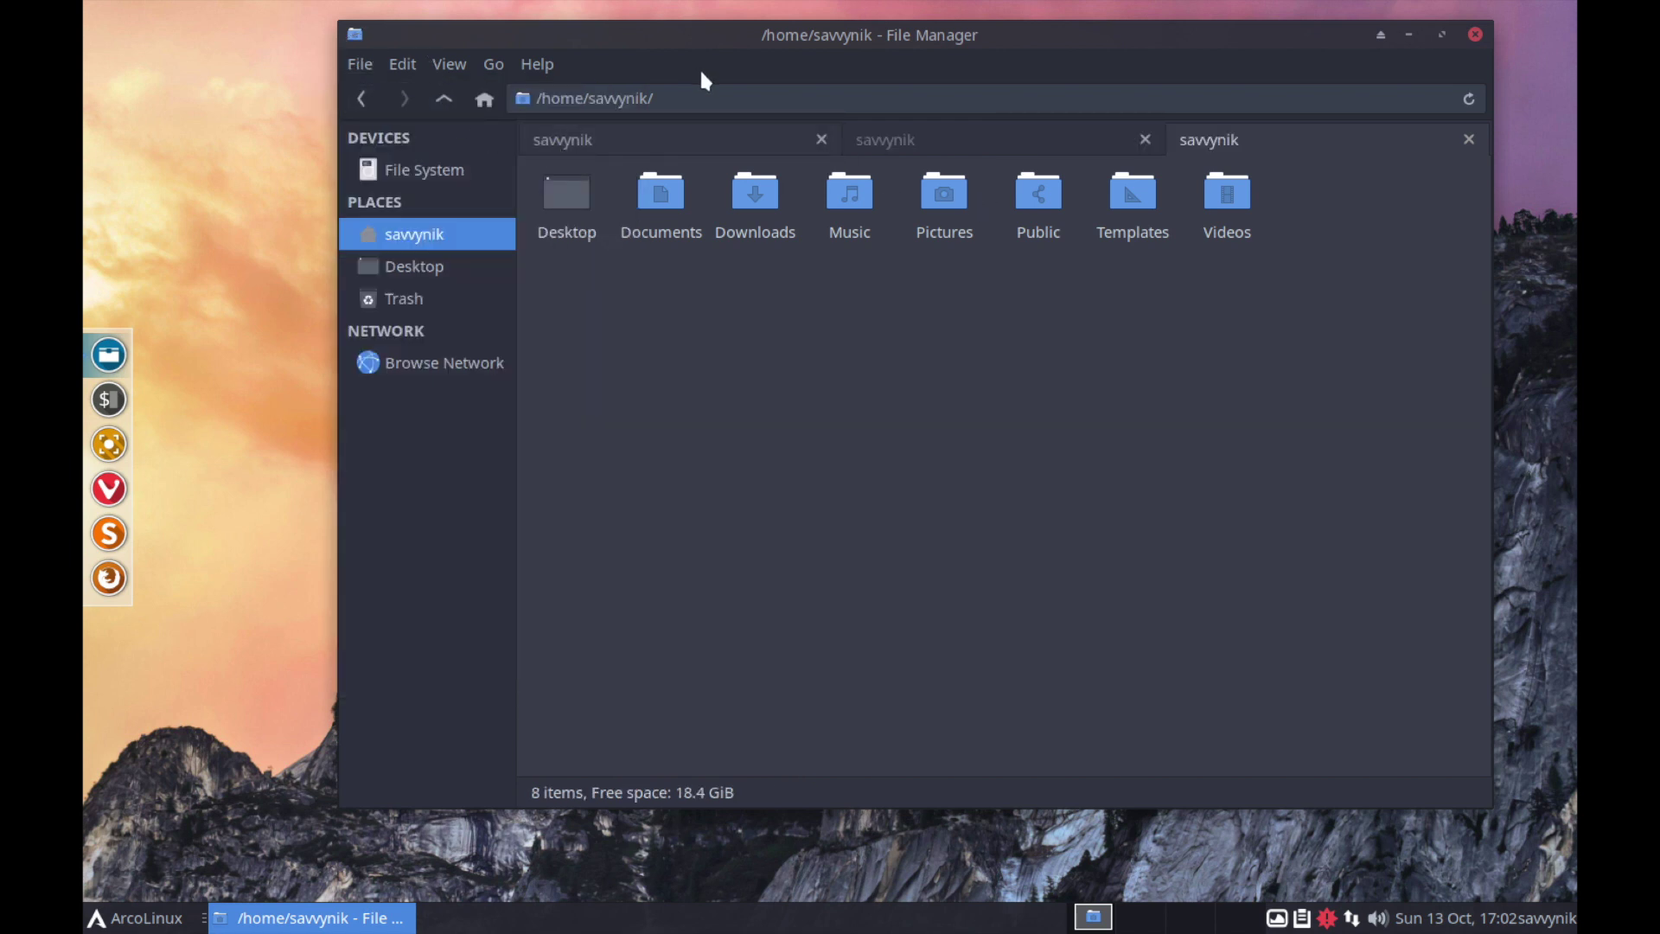
# Zoom in twice to enlarge the folder icons.
pyautogui.click(418, 67)
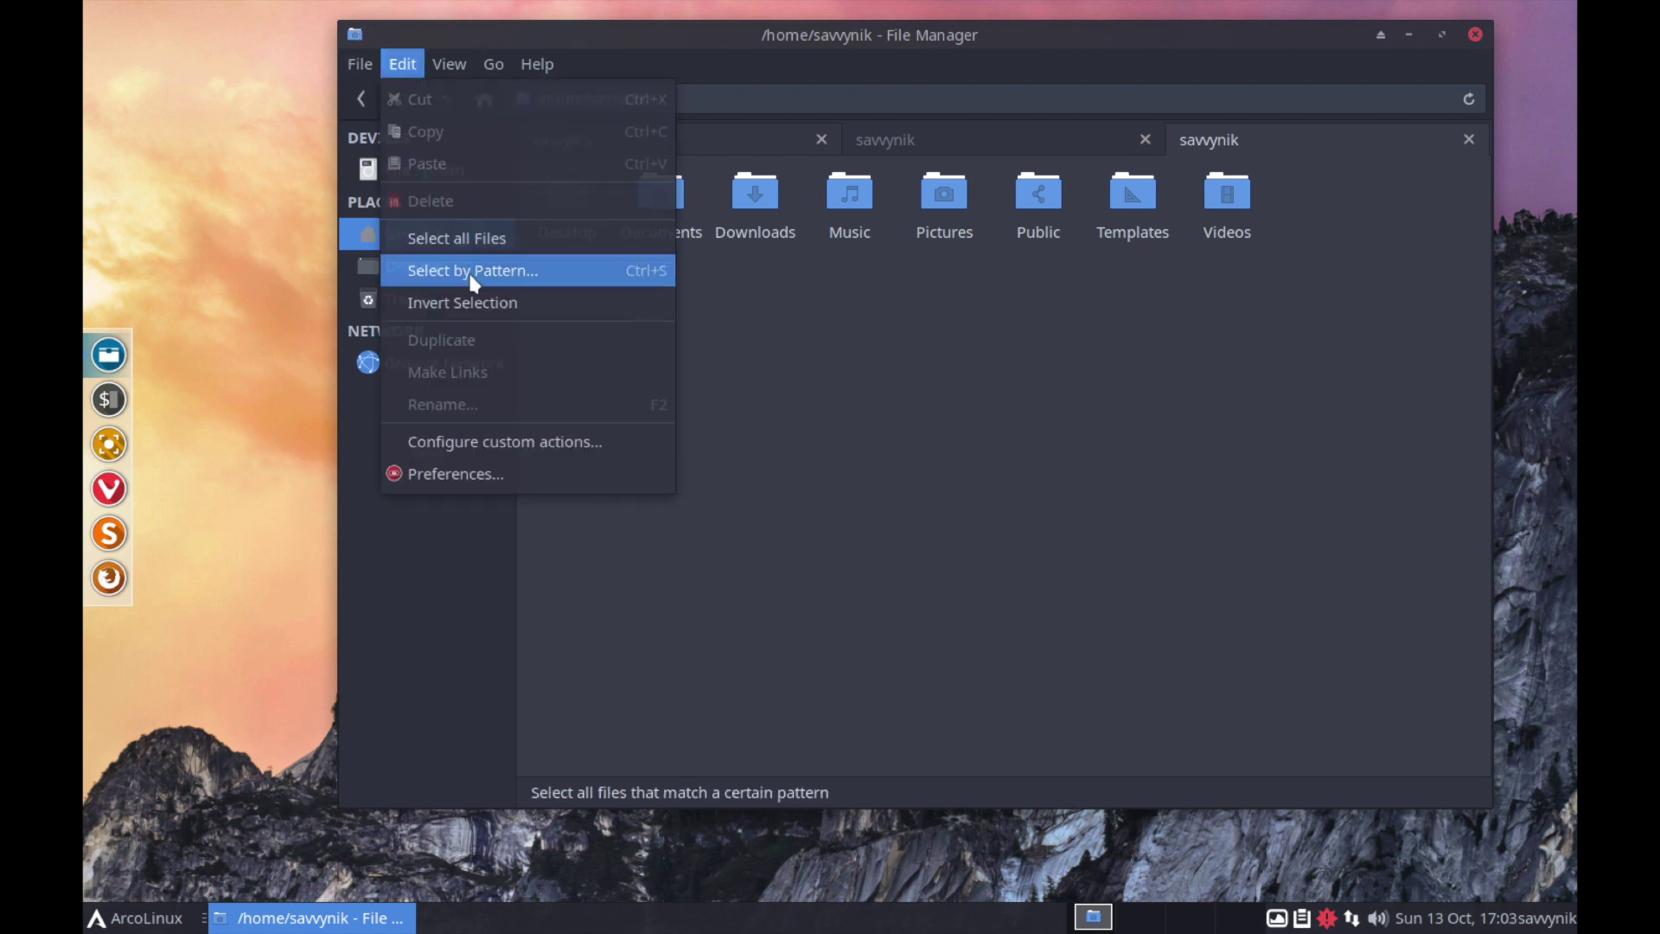
pyautogui.moveTo(450, 64)
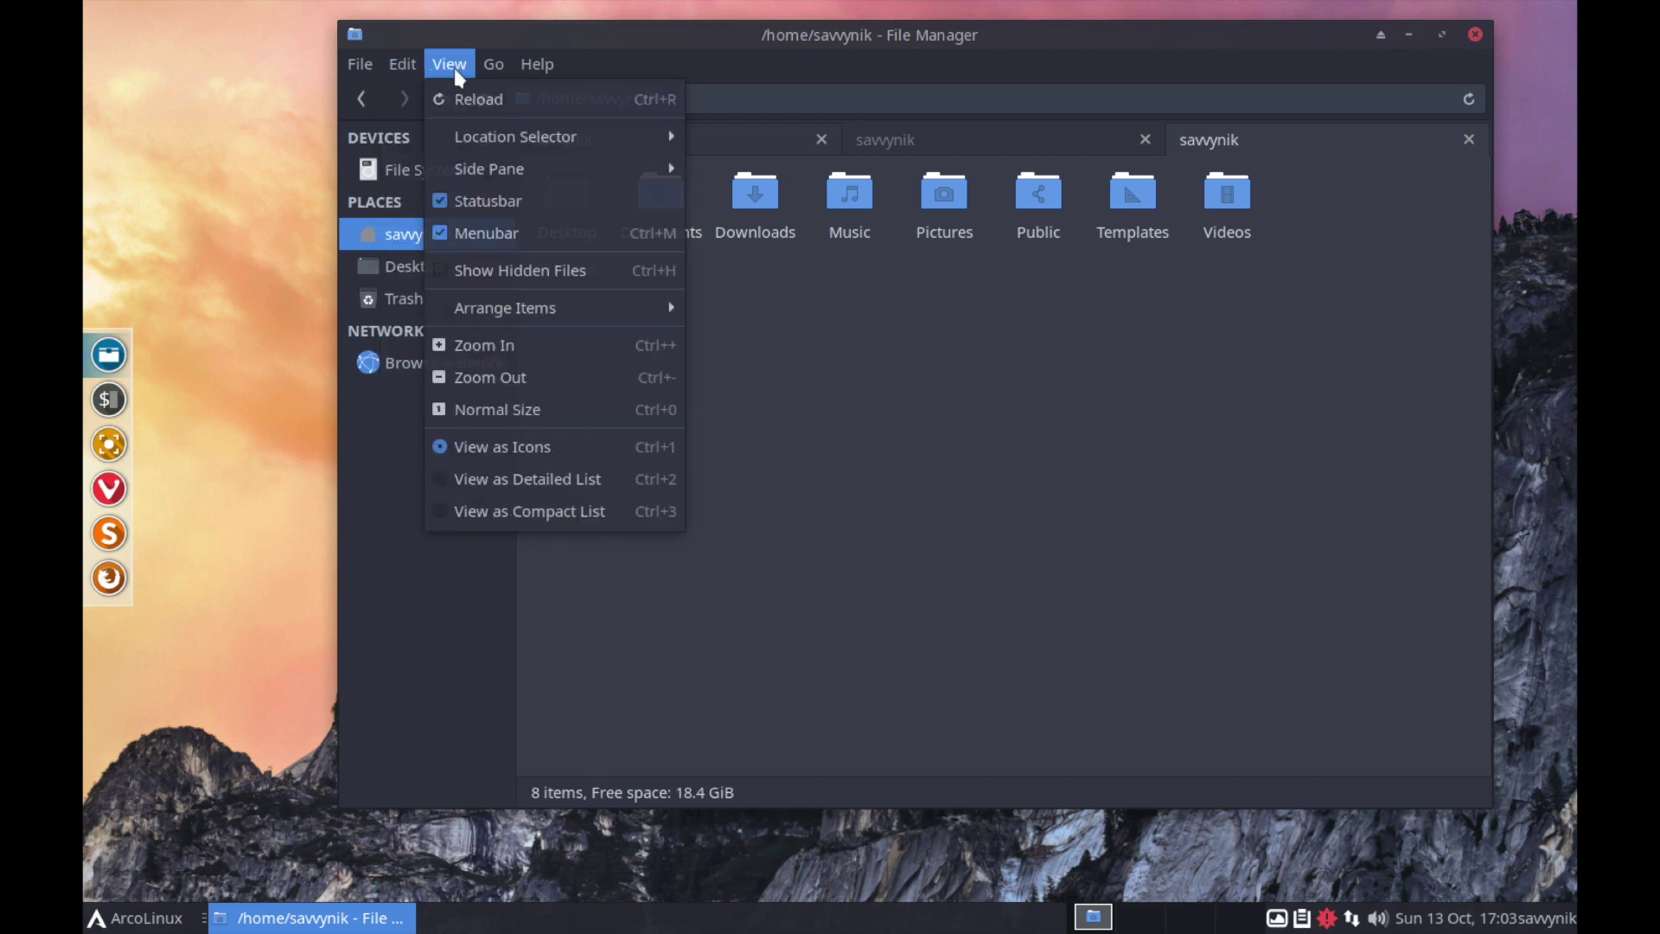
pyautogui.click(499, 352)
pyautogui.click(450, 64)
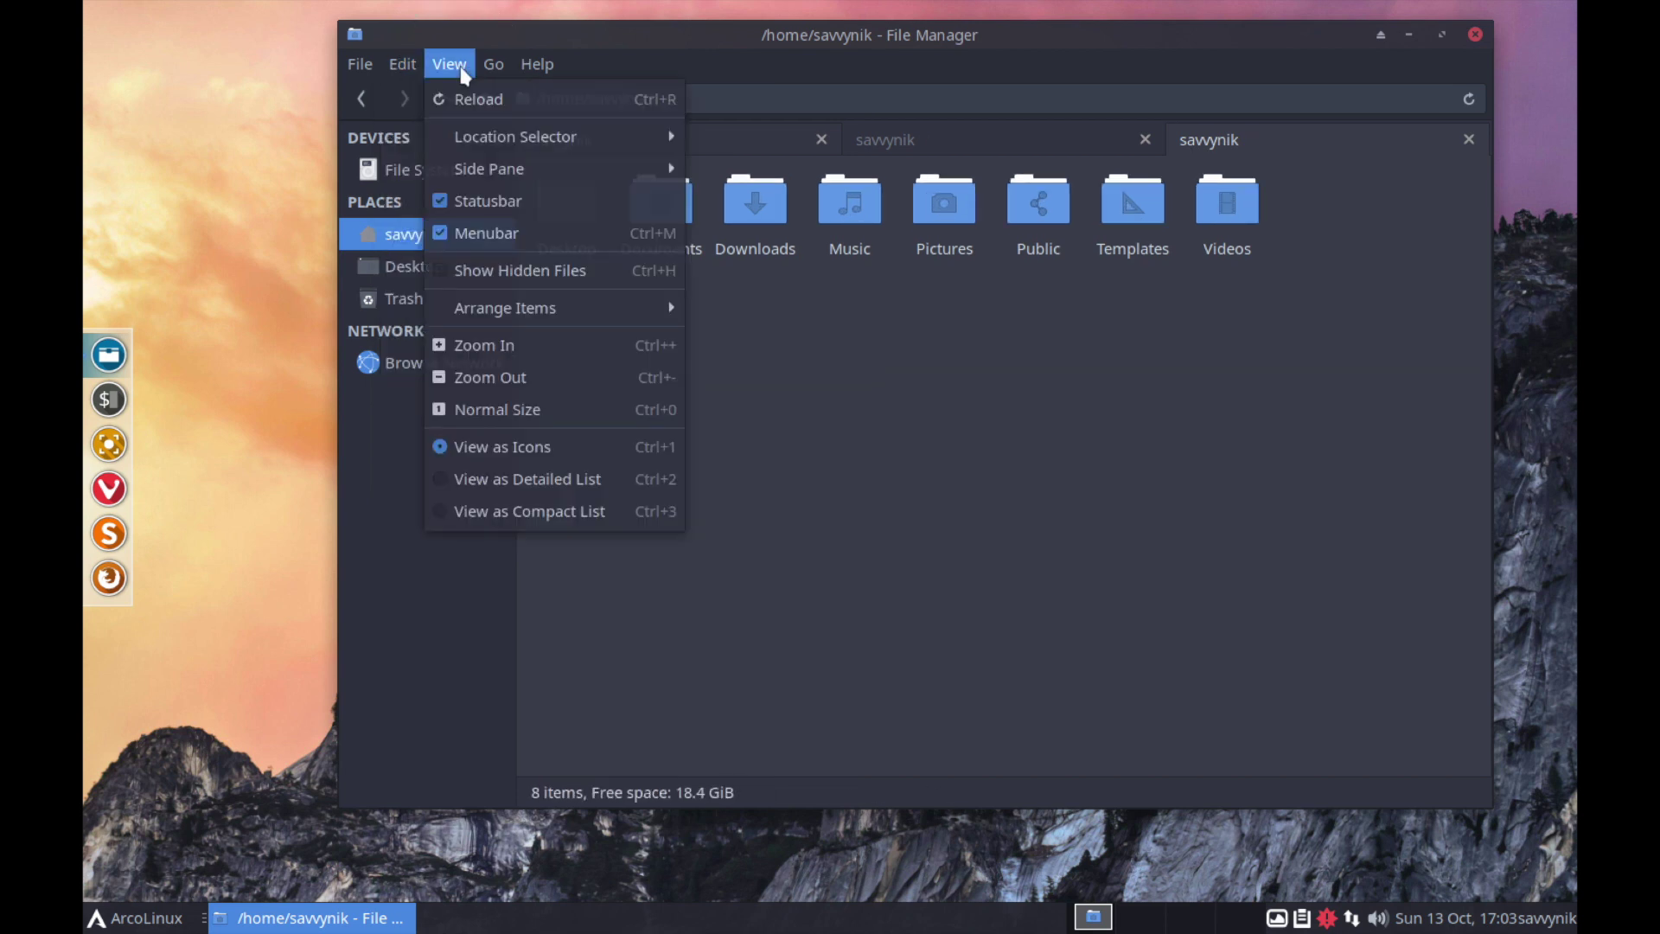
pyautogui.click(485, 339)
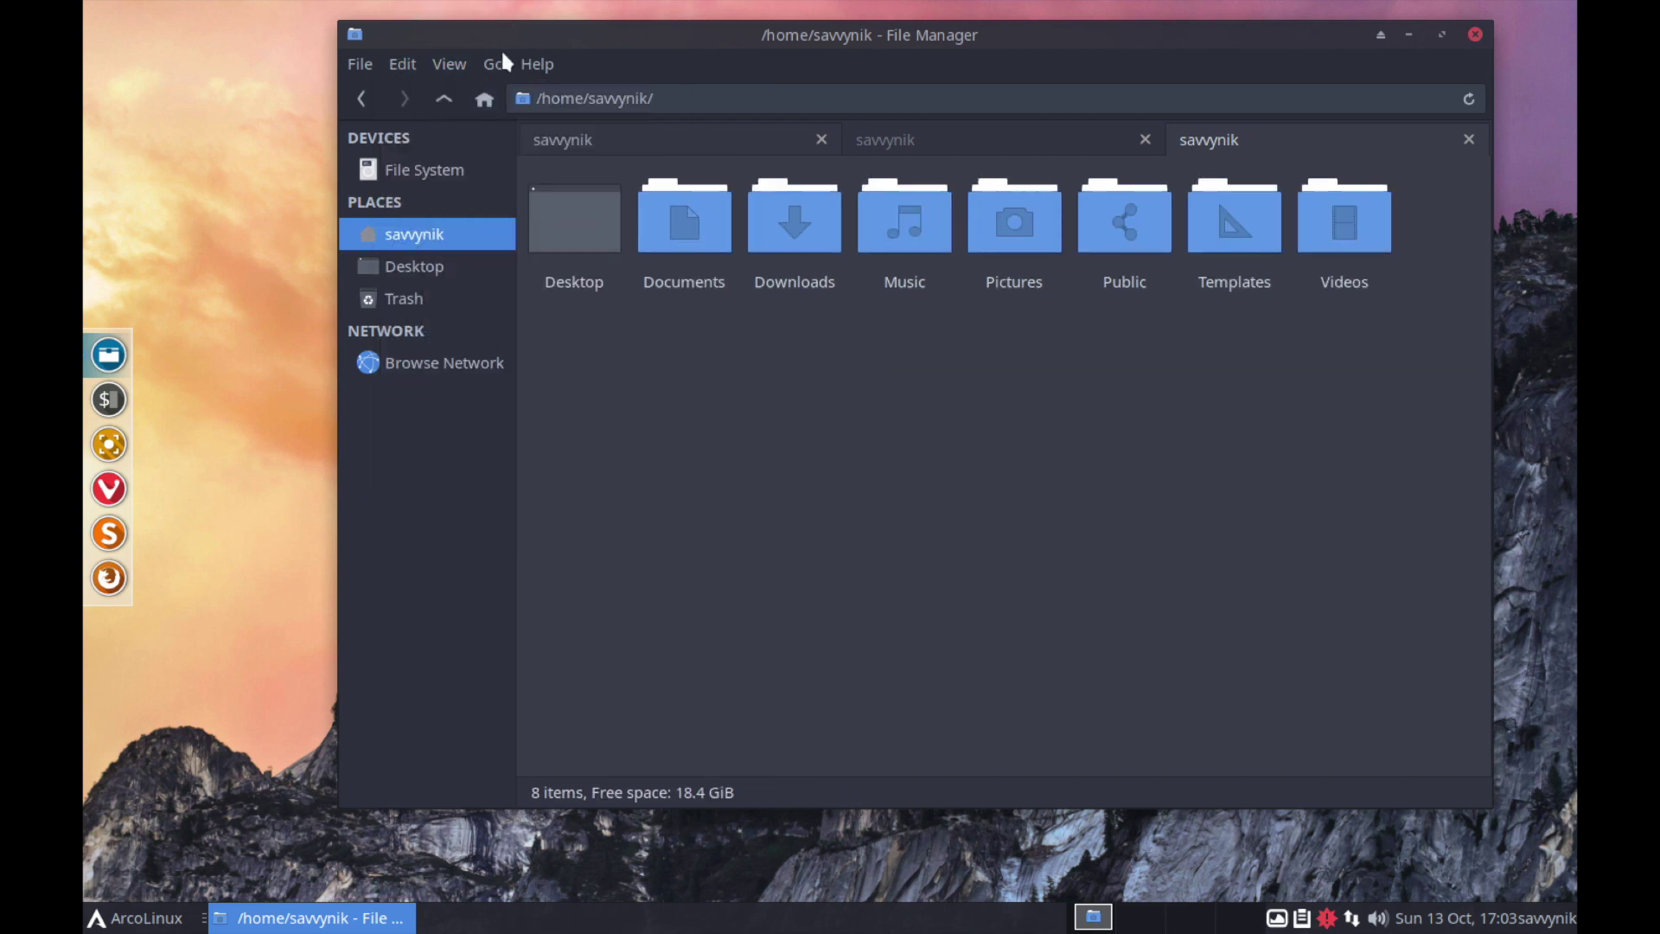
# Try Compact List, then show the home folder as a detailed list with sizes and dates.
pyautogui.click(455, 62)
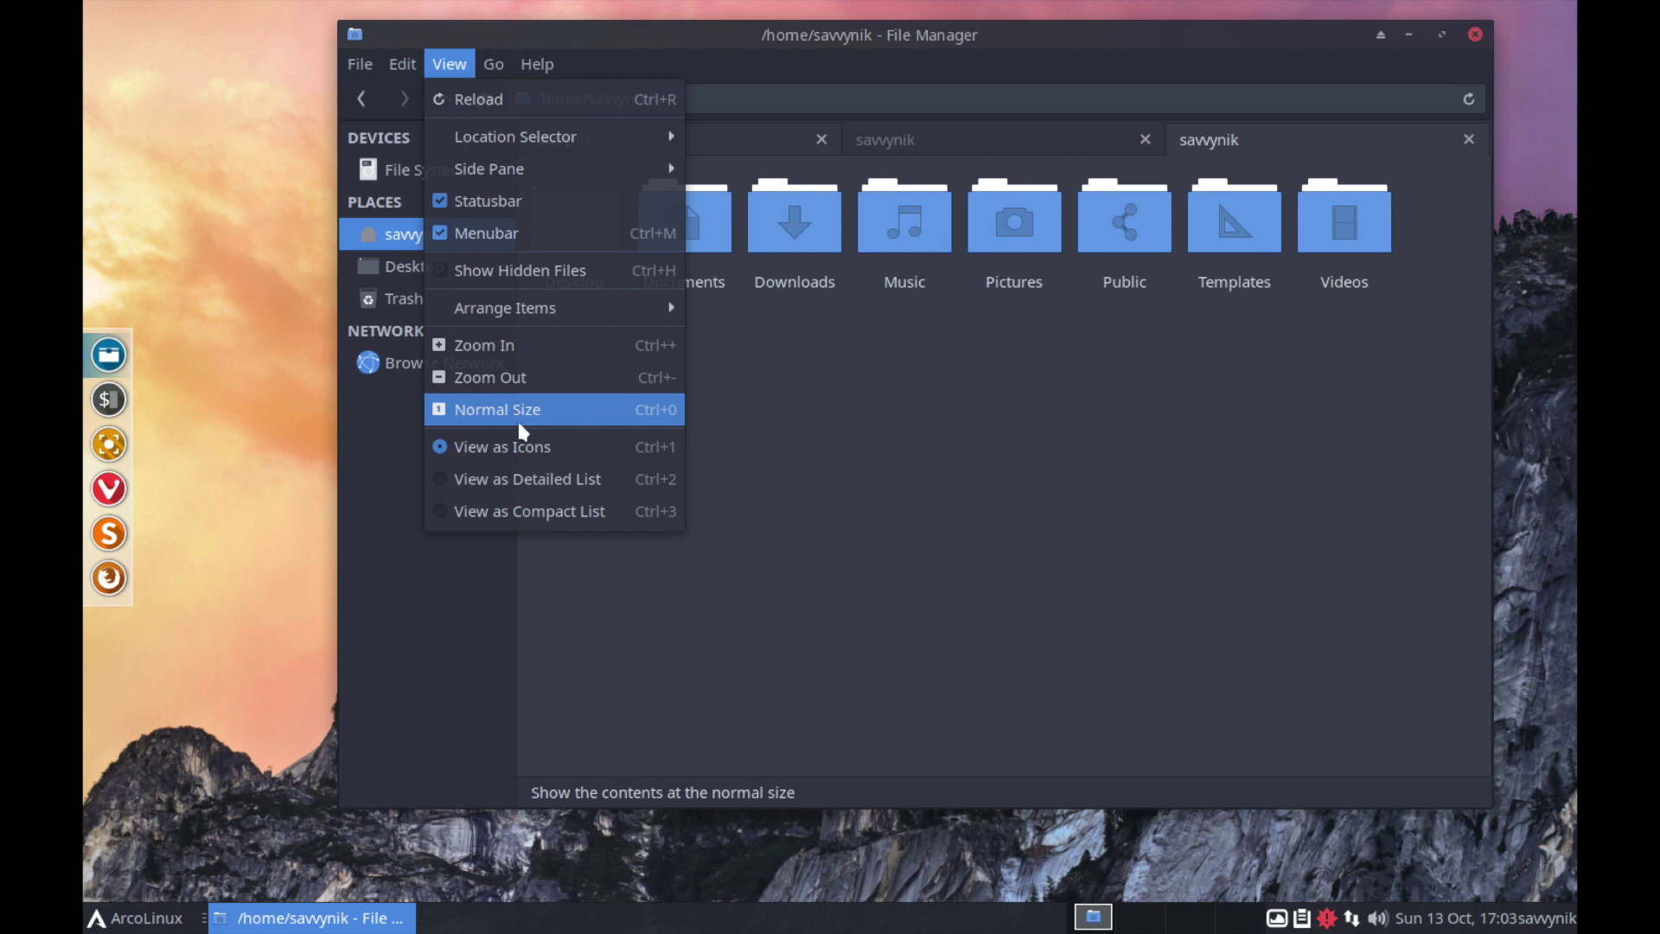
pyautogui.click(528, 479)
pyautogui.click(449, 64)
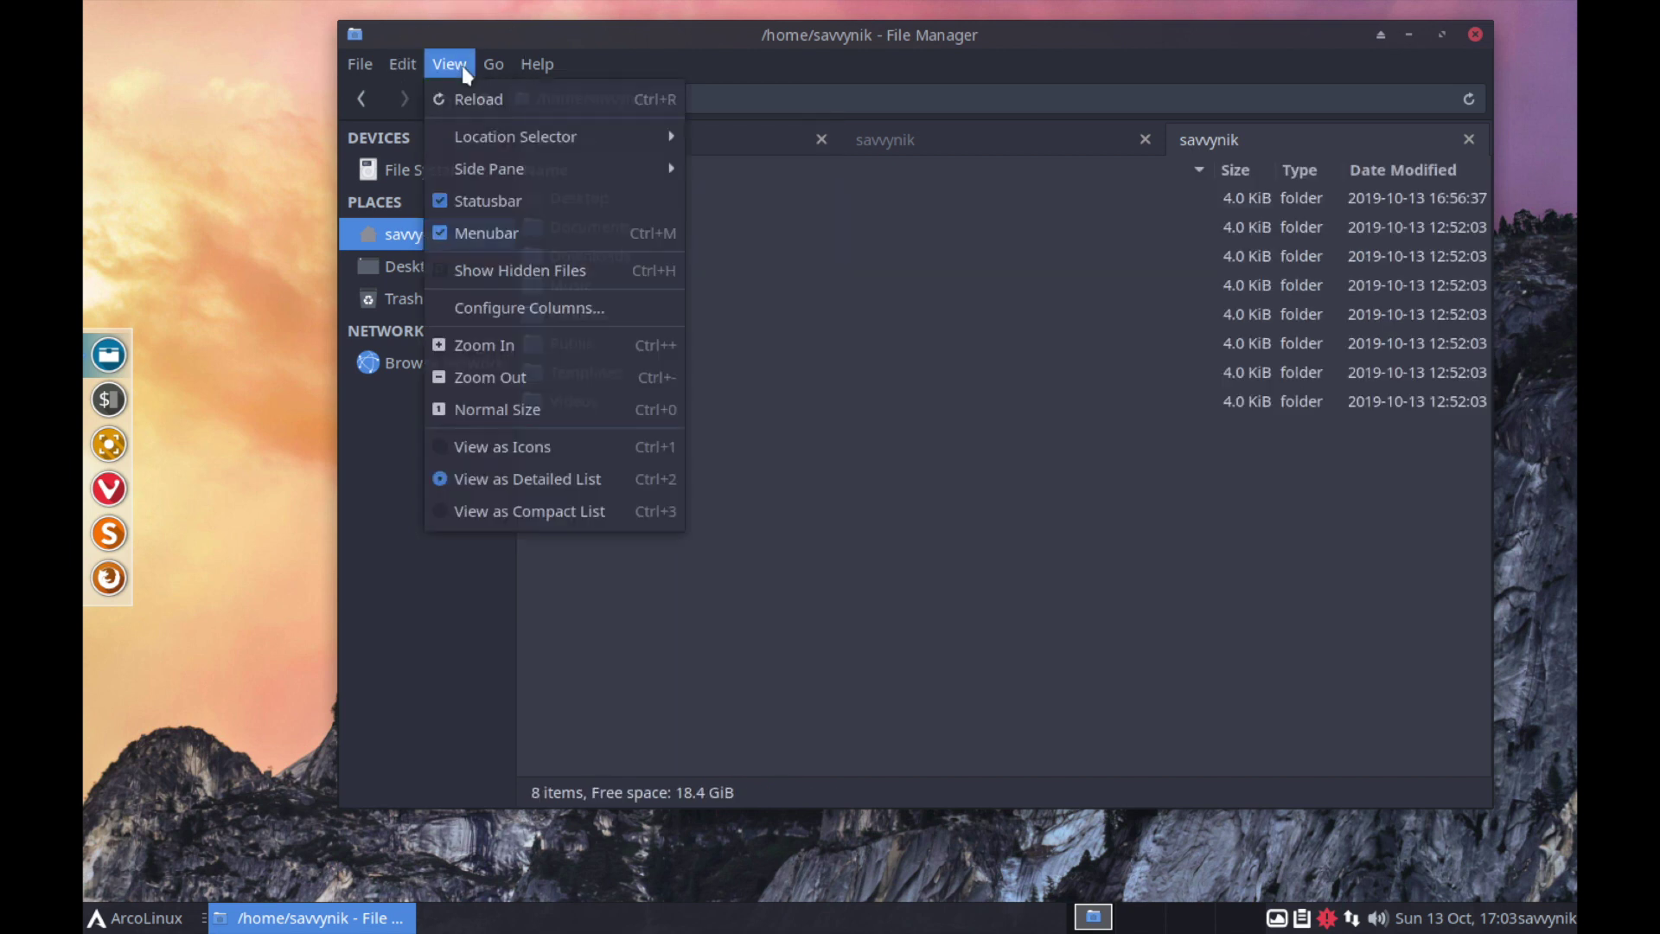
pyautogui.click(539, 510)
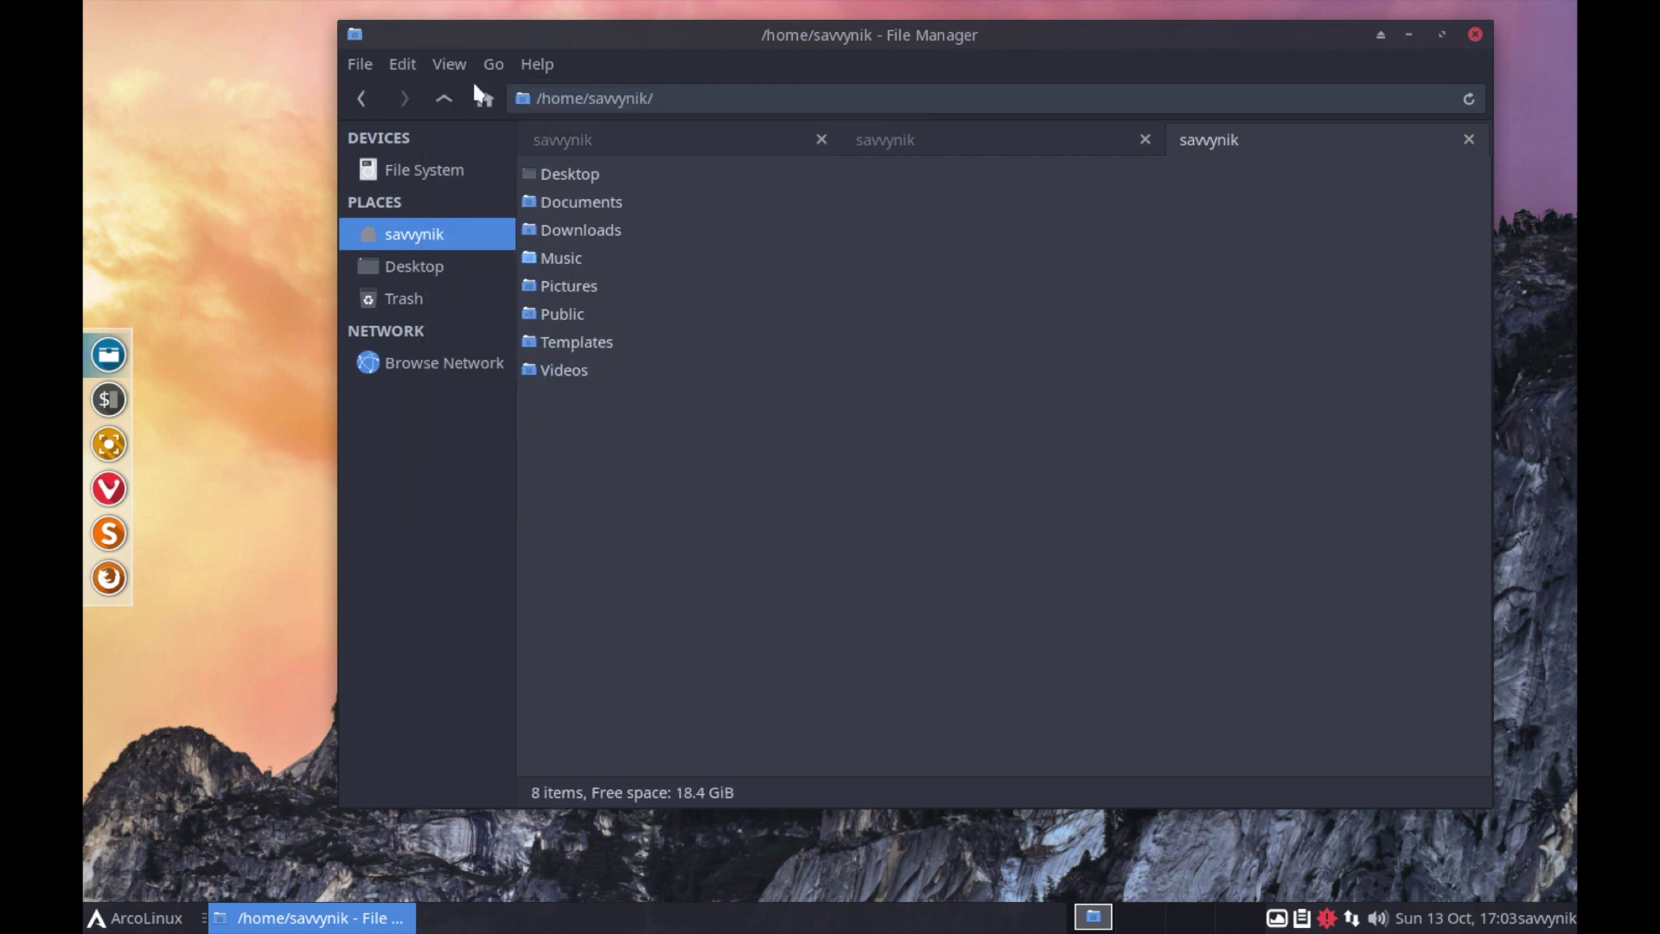
pyautogui.click(450, 64)
pyautogui.click(517, 475)
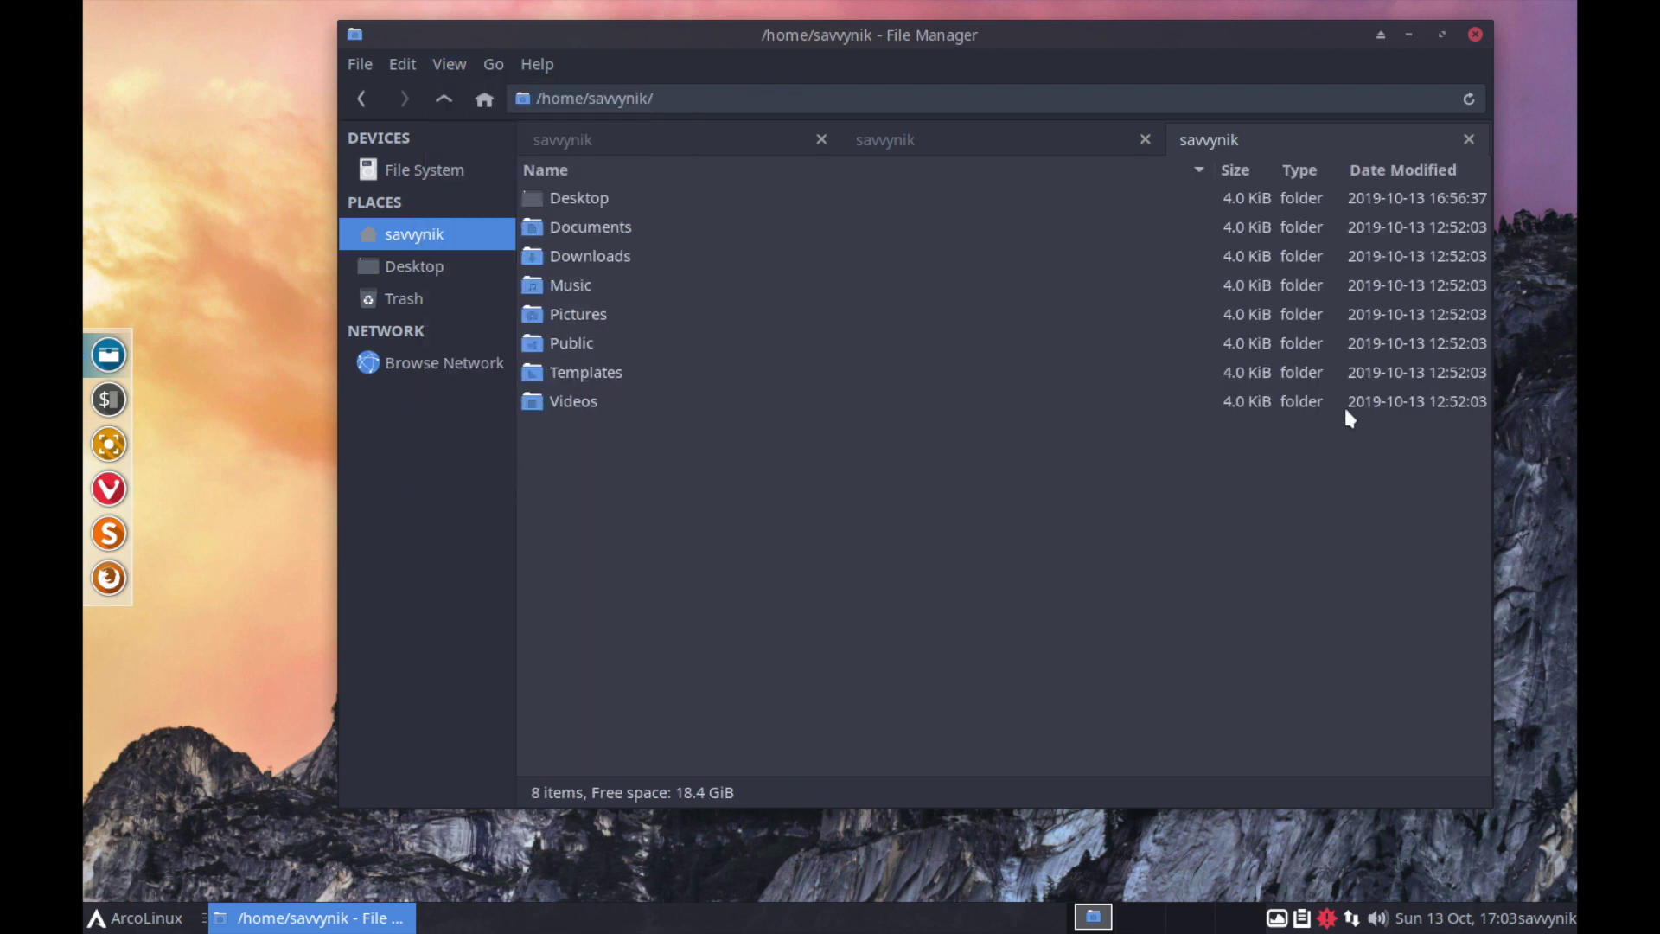
pyautogui.click(494, 65)
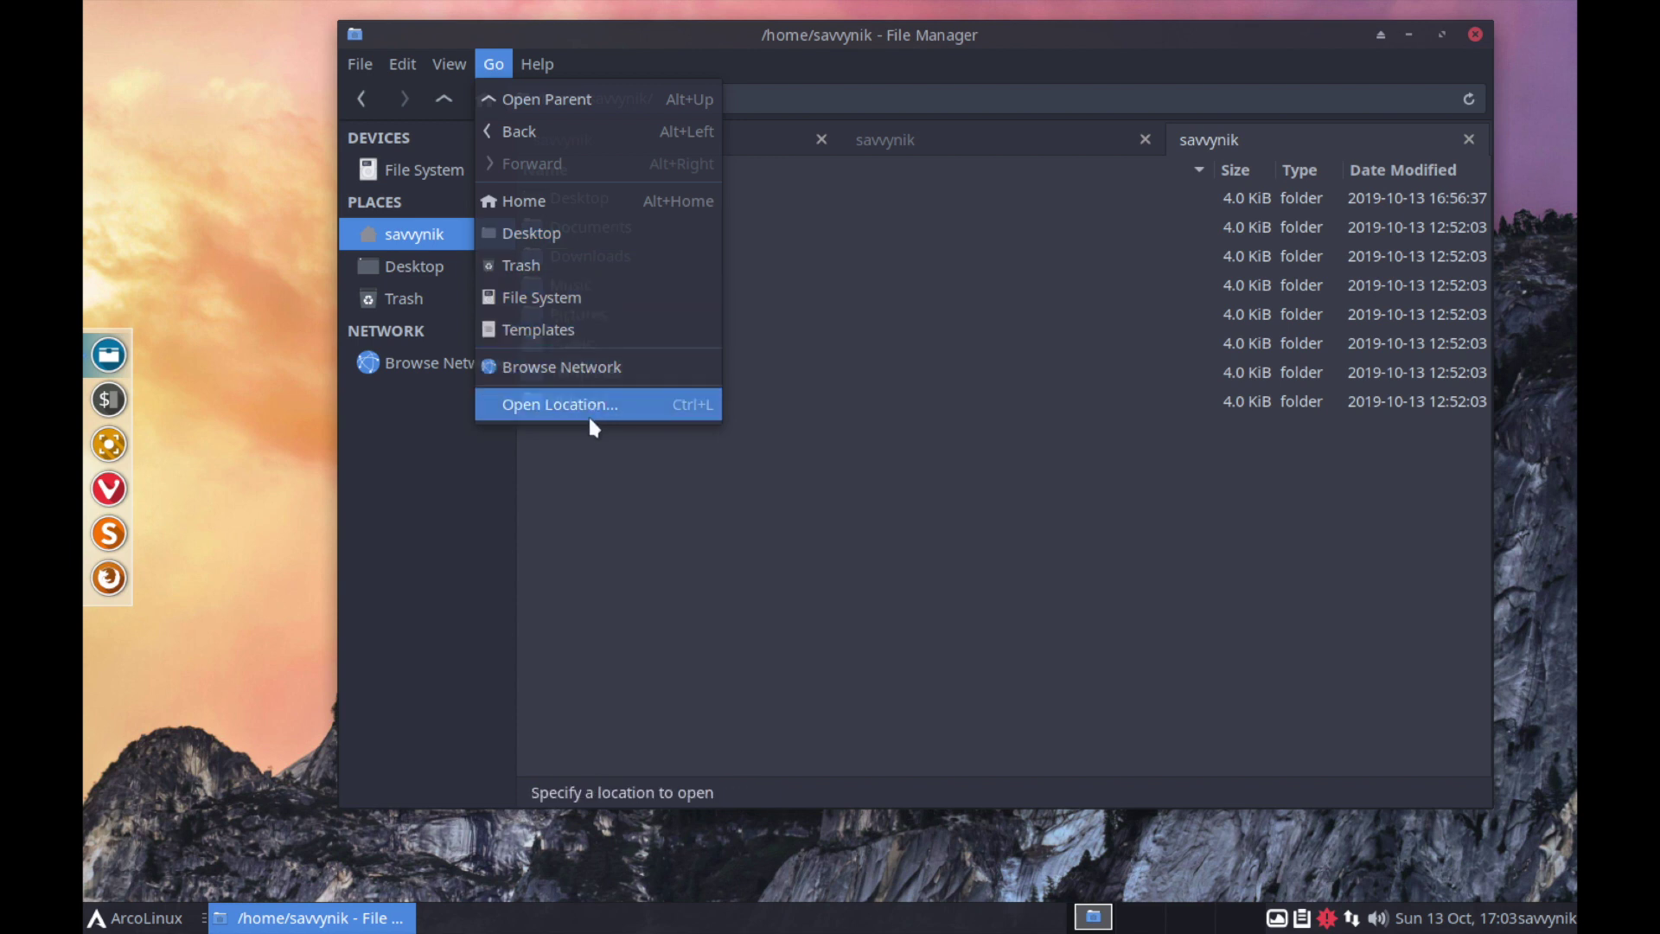
# Shift the Thunar window left and close its third tab.
pyautogui.moveTo(541, 76)
pyautogui.click(634, 72)
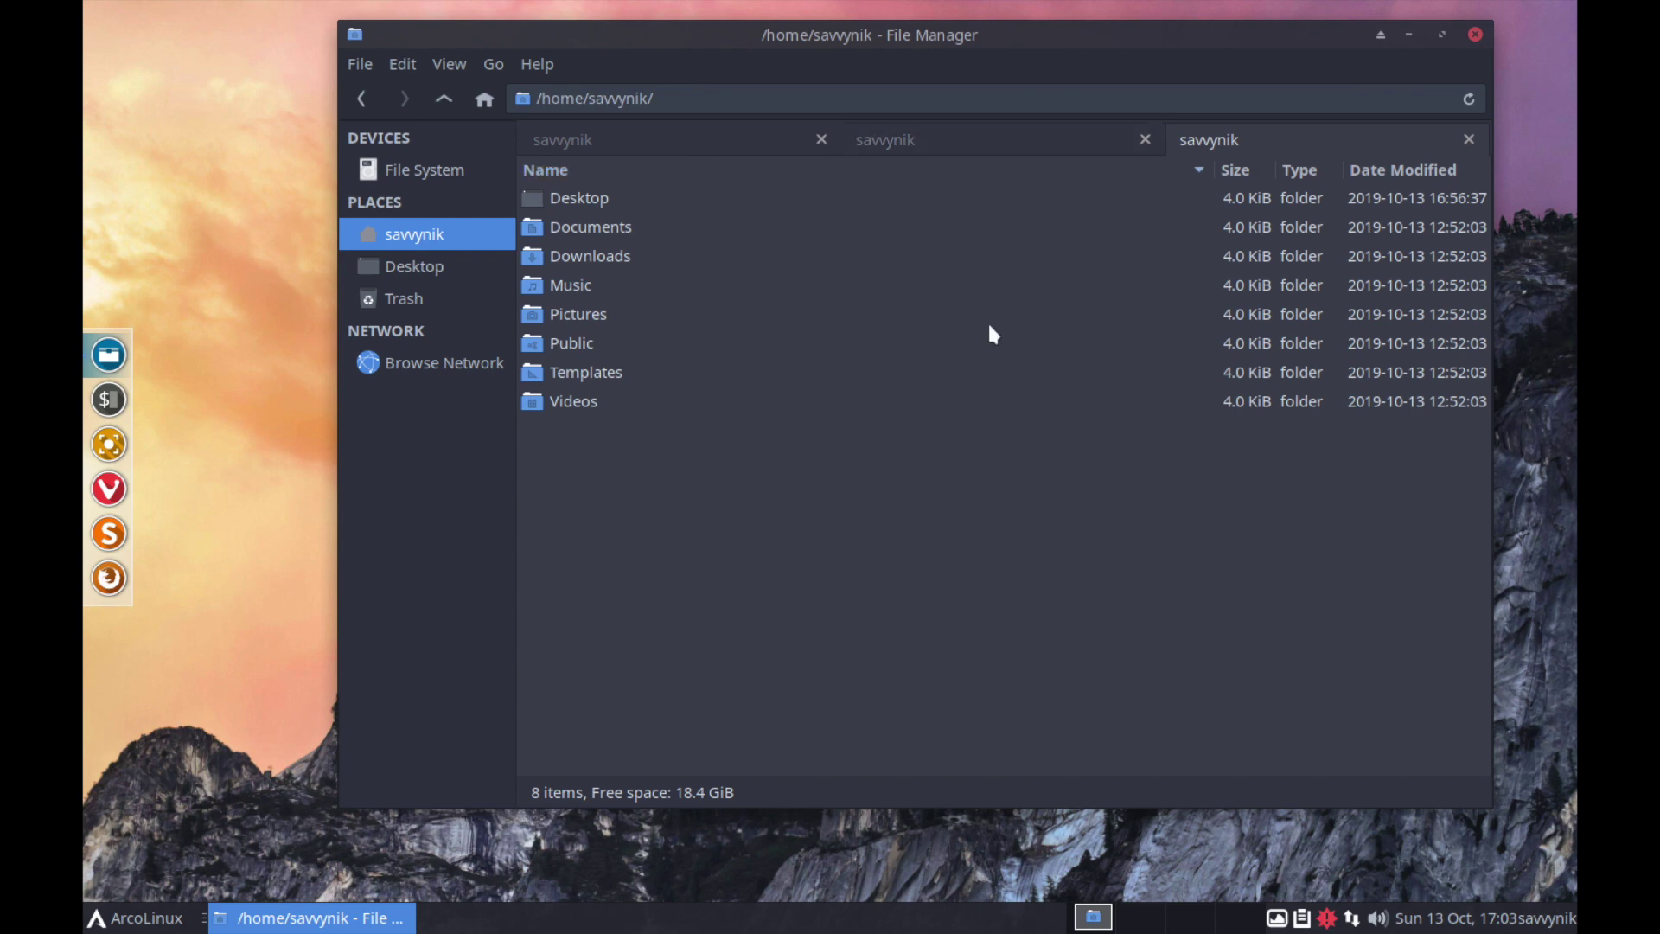
pyautogui.click(881, 479)
pyautogui.moveTo(1156, 38); pyautogui.dragTo(1069, 52)
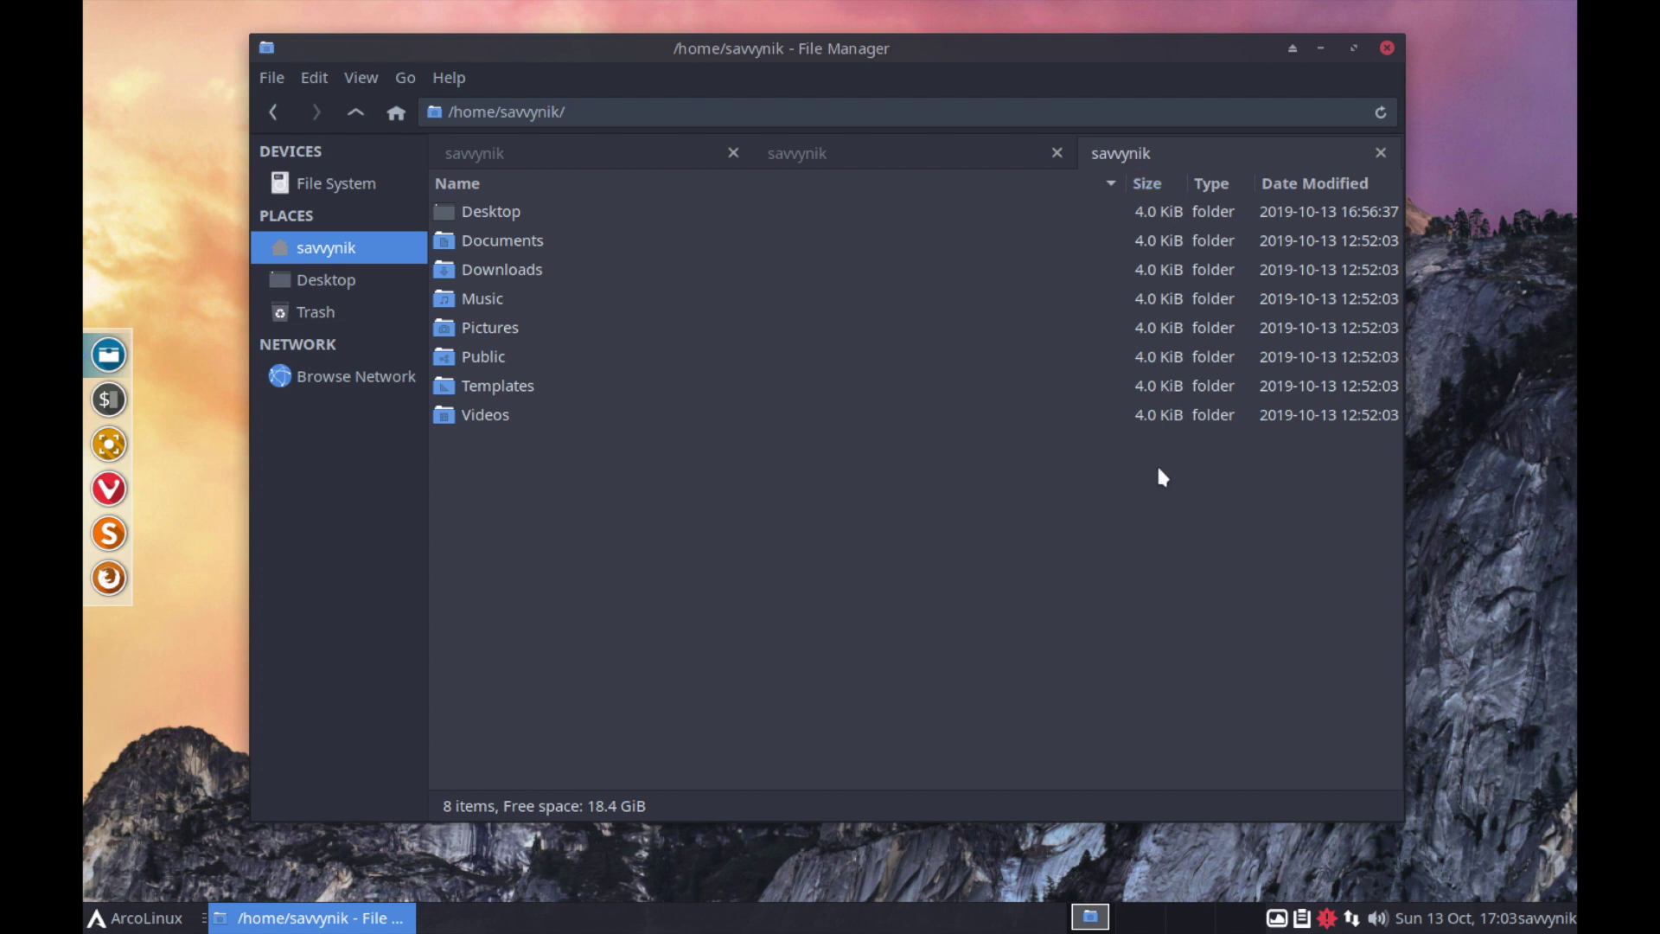
pyautogui.click(691, 502)
pyautogui.click(1380, 152)
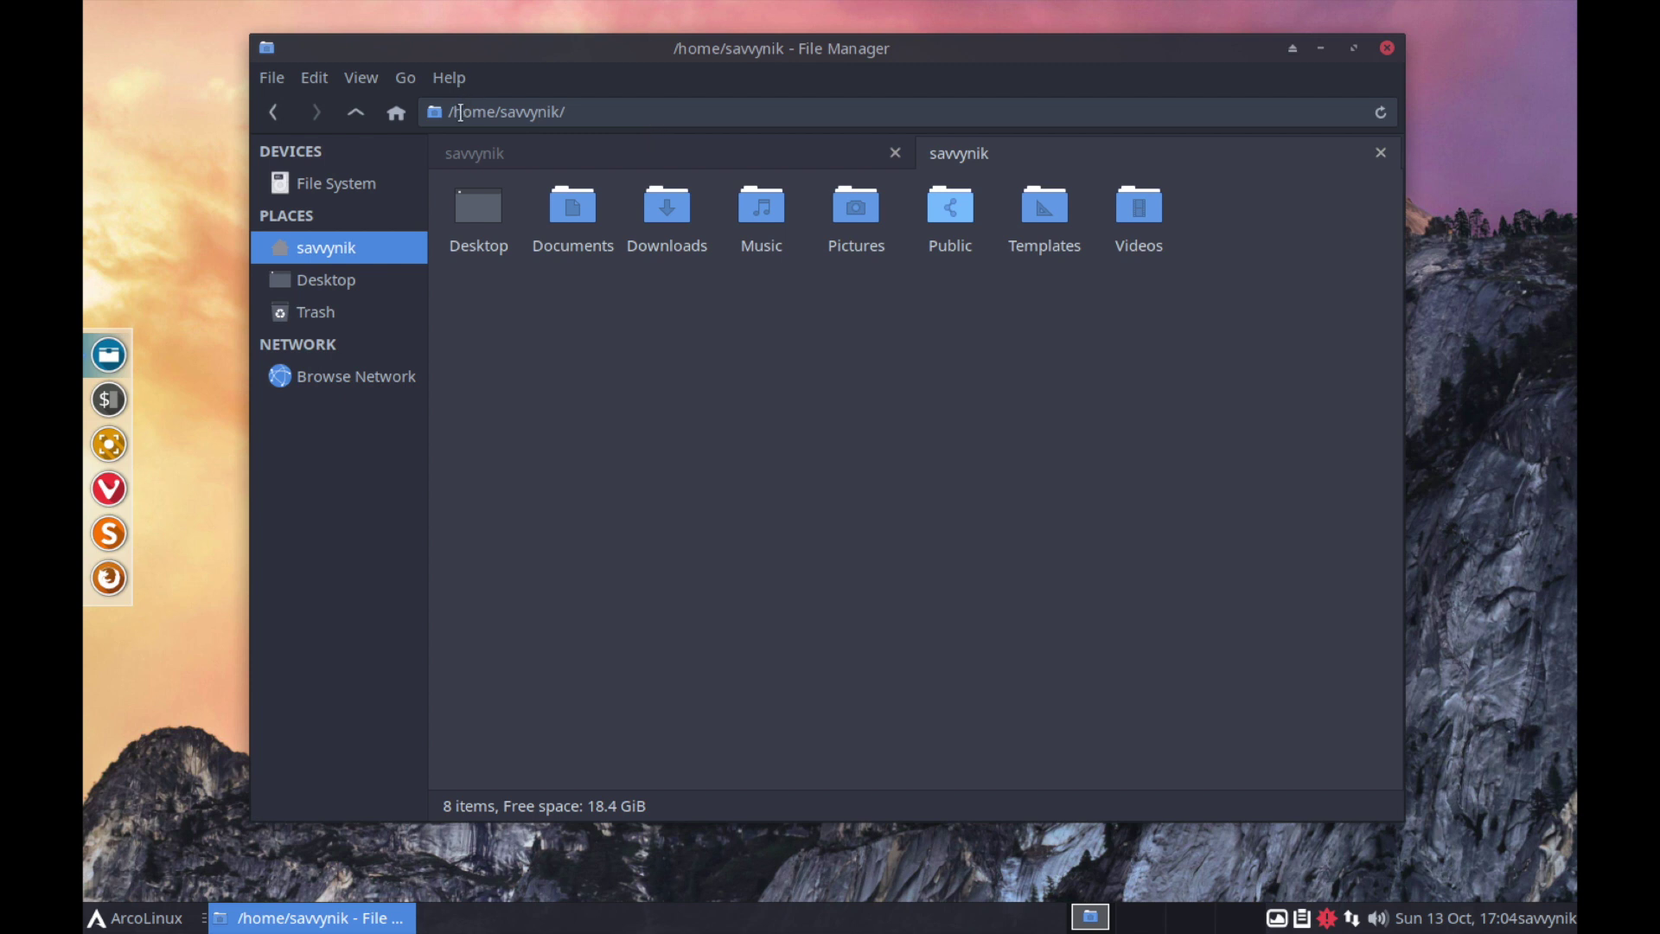
# Reload the folder, close the file manager and bring up the desktop menu.
pyautogui.click(779, 396)
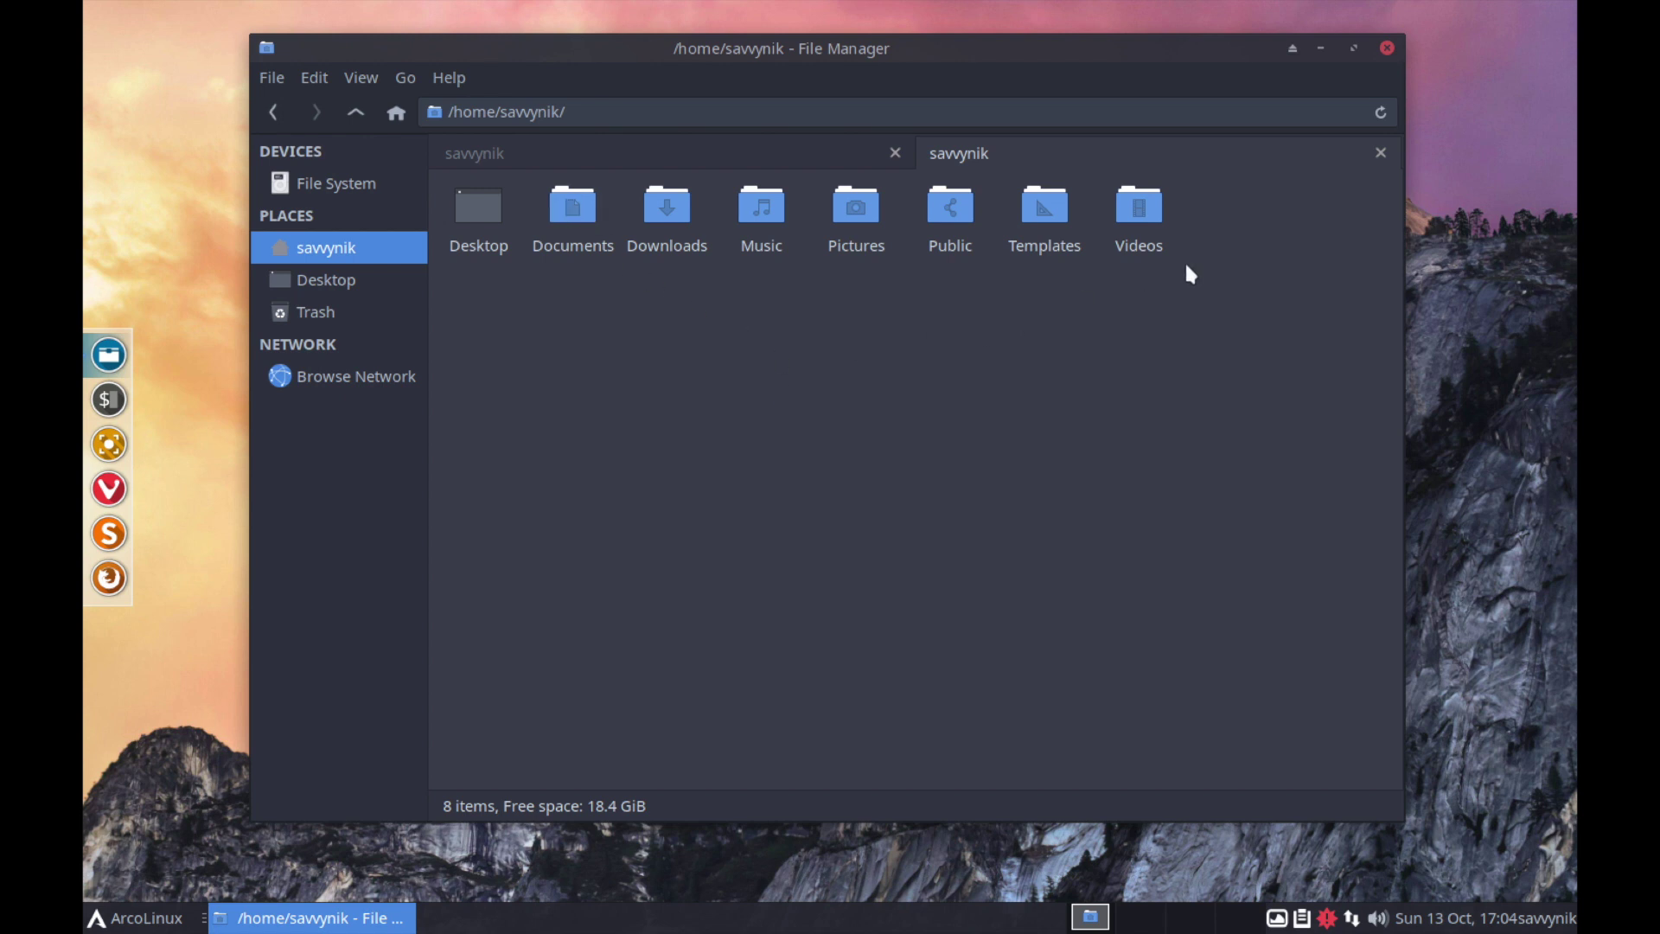
pyautogui.click(1381, 111)
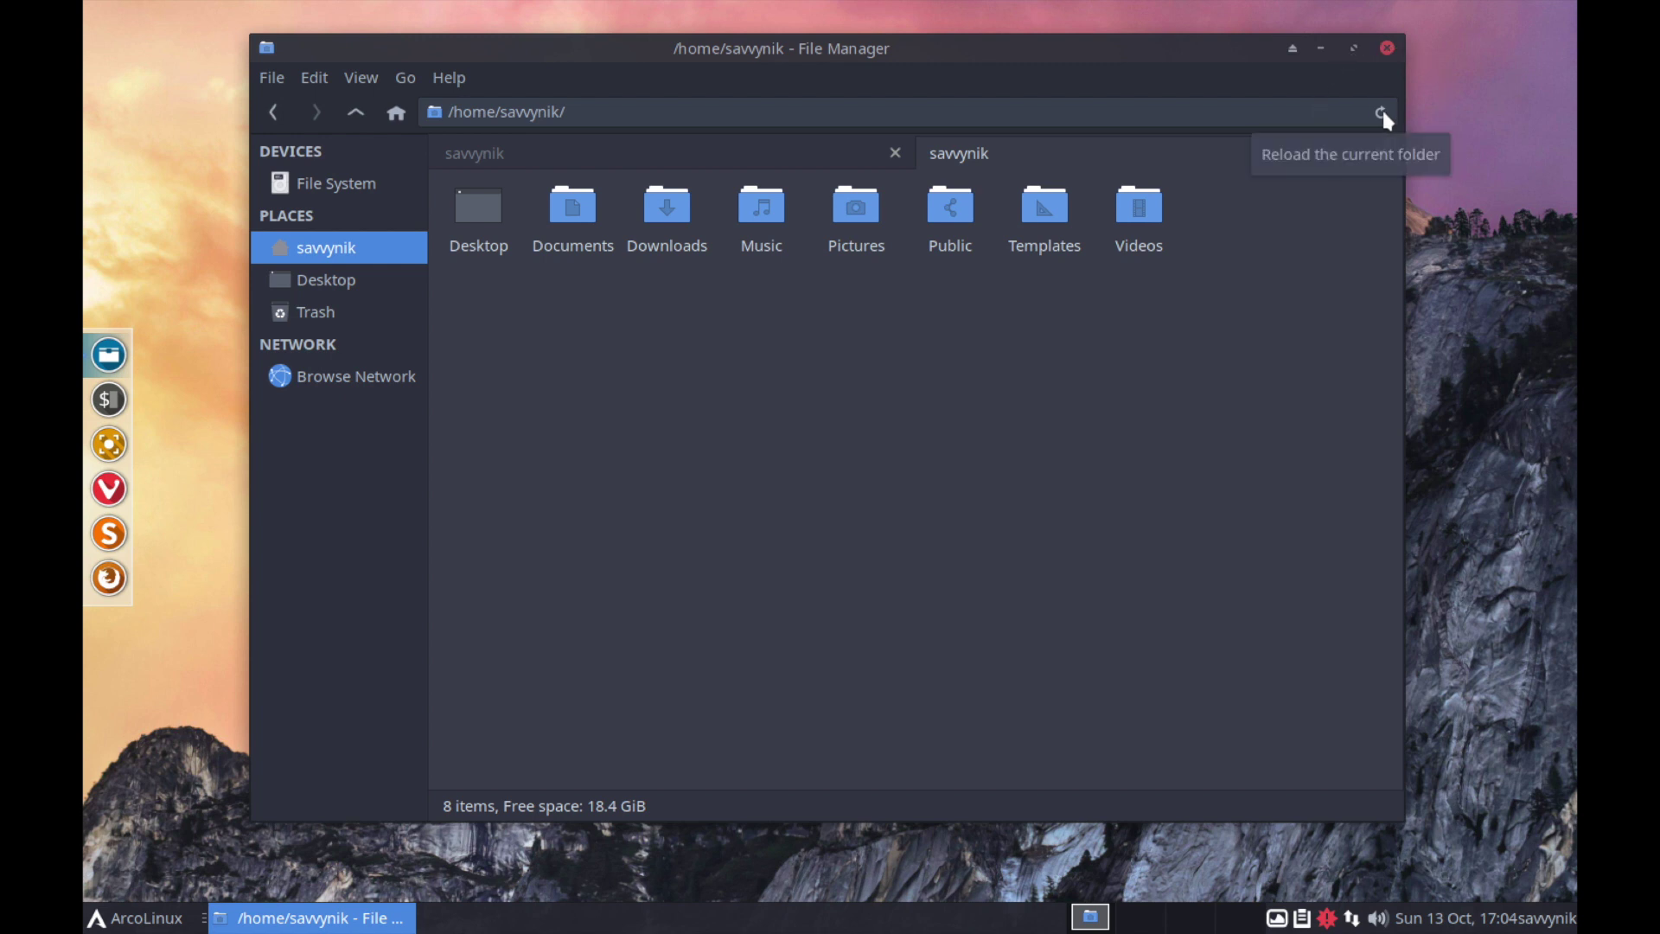
pyautogui.click(1388, 45)
pyautogui.rightClick(771, 189)
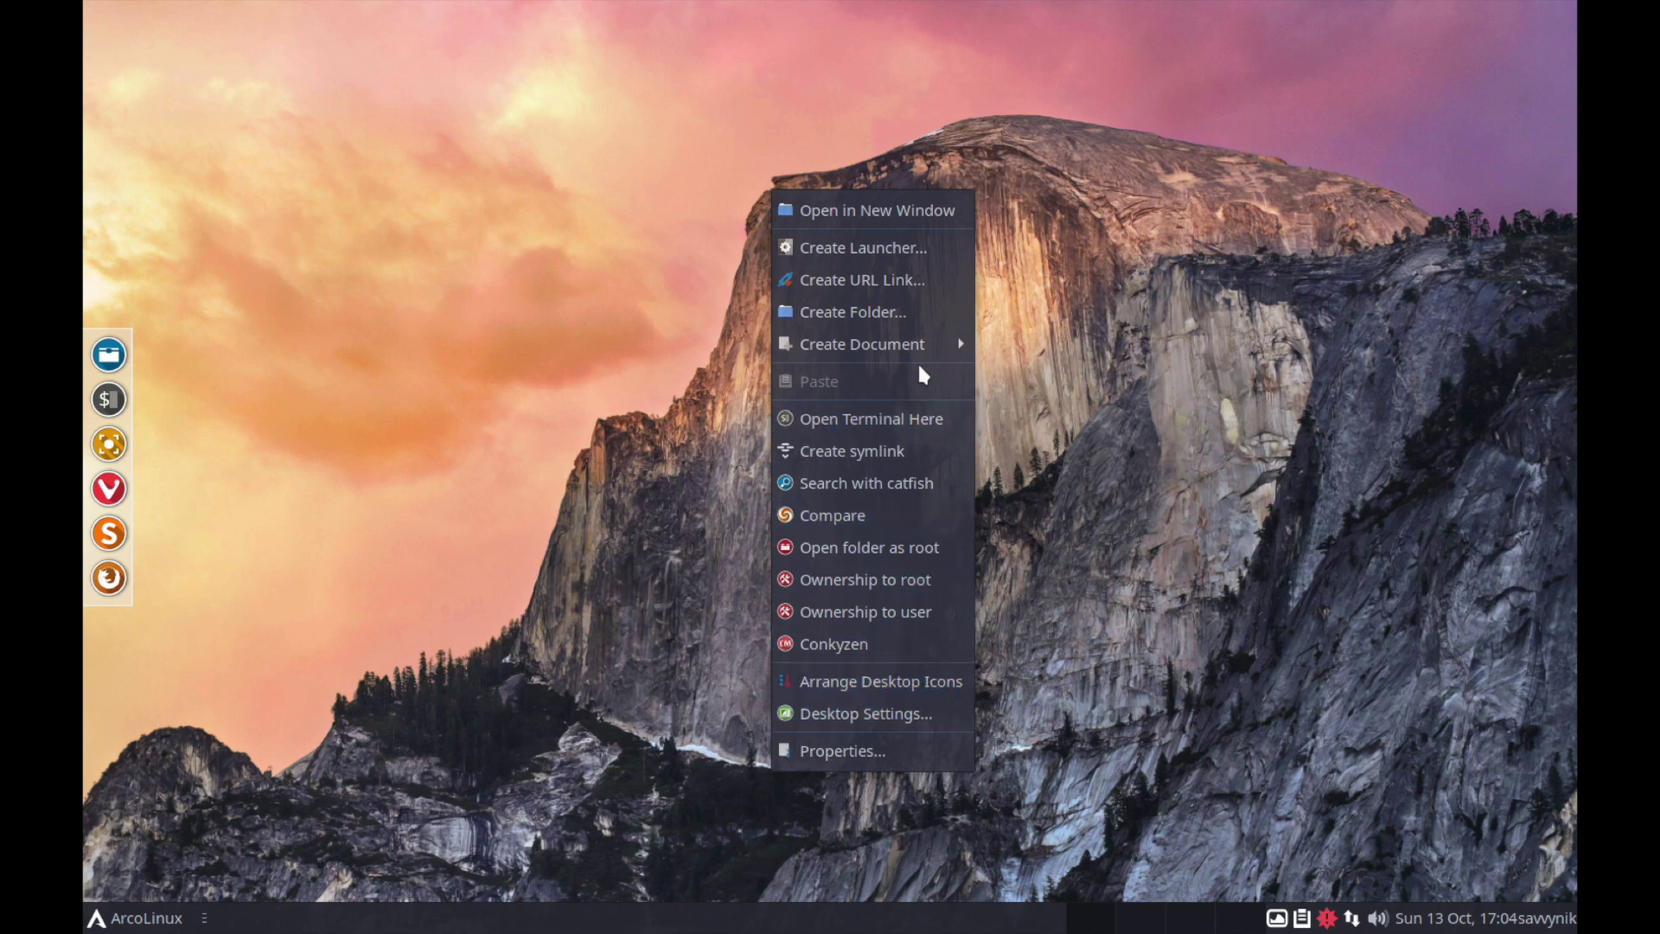
# Create an empty file named TestFile on the desktop and drag it to the right side.
pyautogui.moveTo(932, 348)
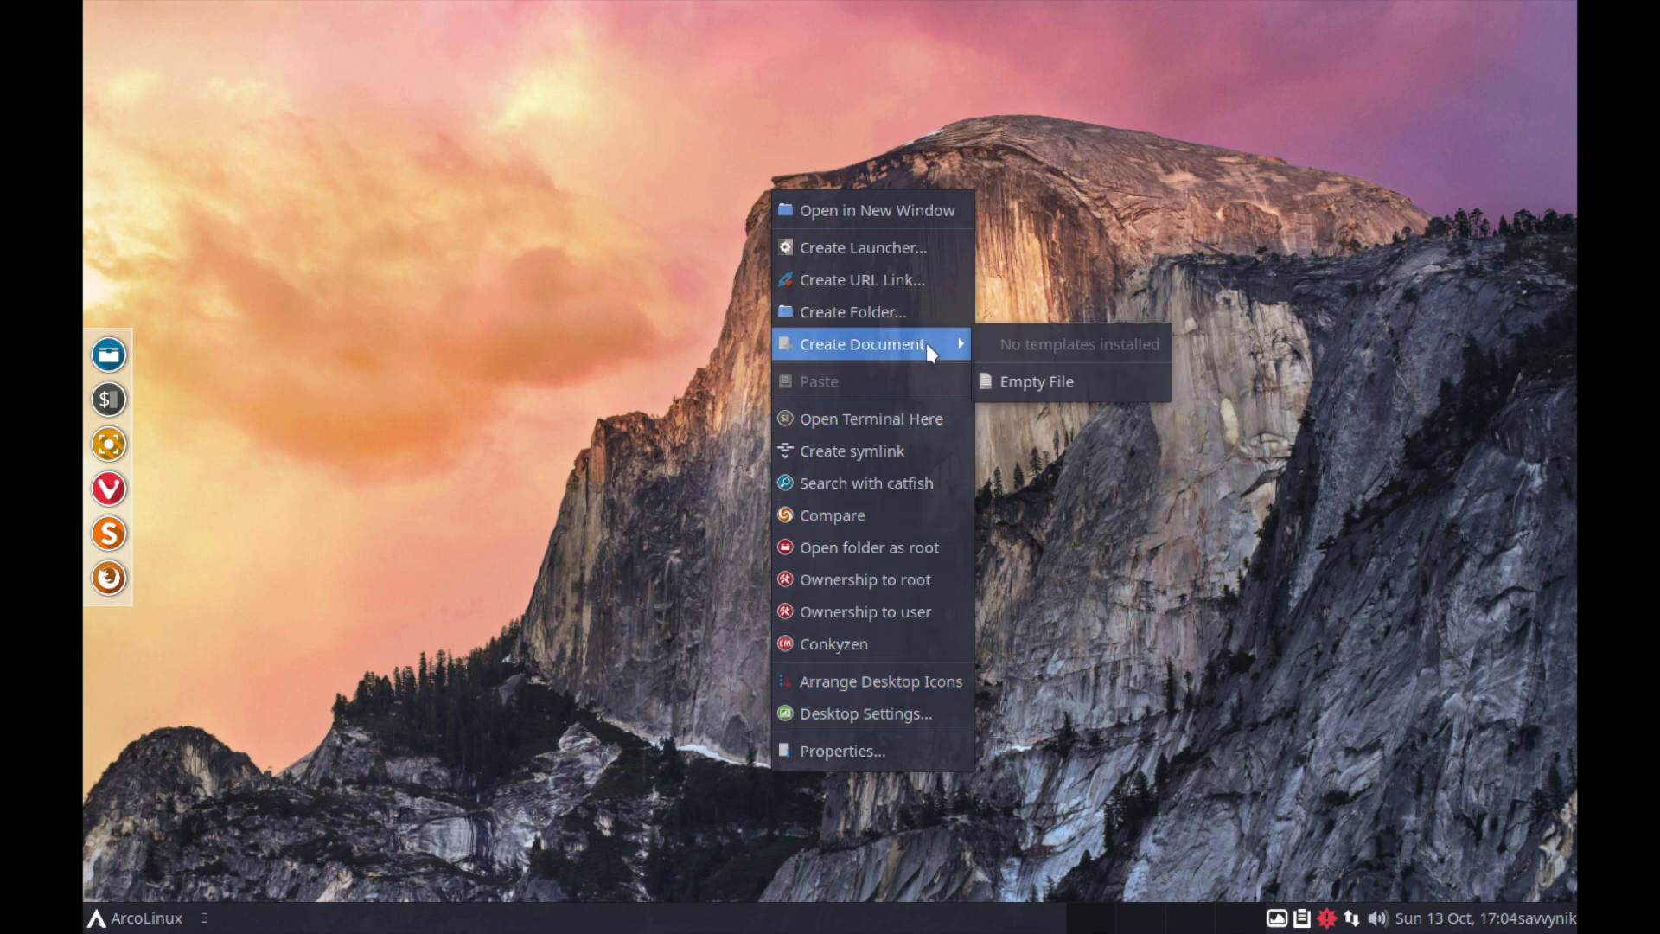
pyautogui.click(1013, 386)
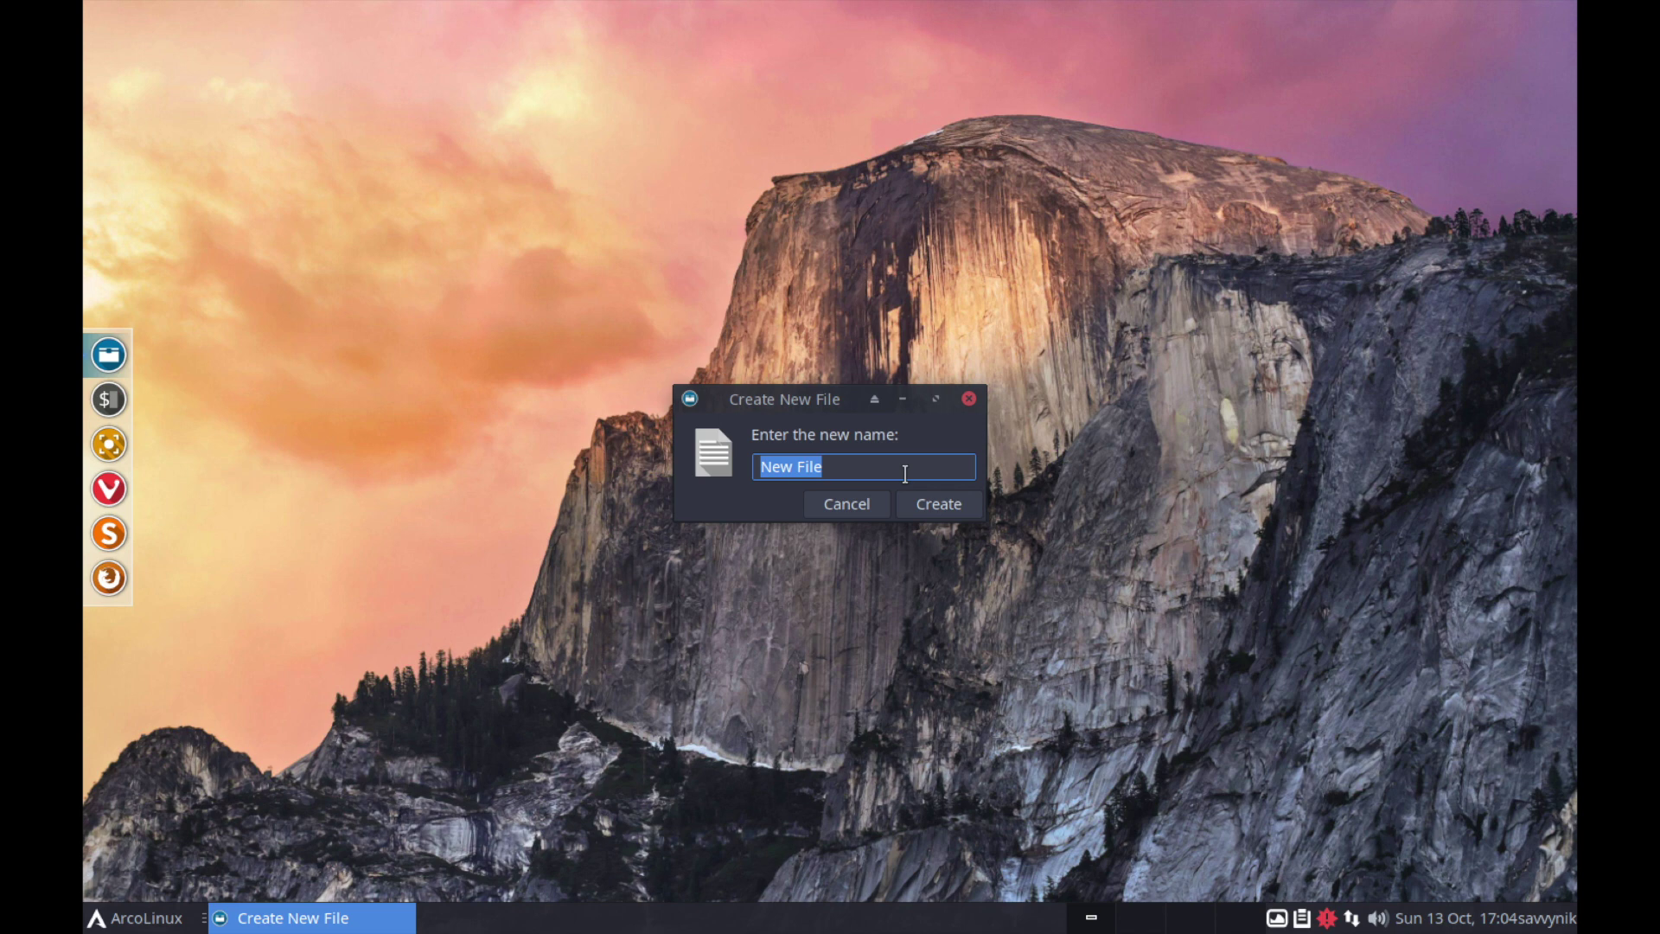
pyautogui.write('TestFile')
pyautogui.press('Return')
pyautogui.moveTo(156, 56); pyautogui.dragTo(1174, 486)
pyautogui.rightClick(1019, 430)
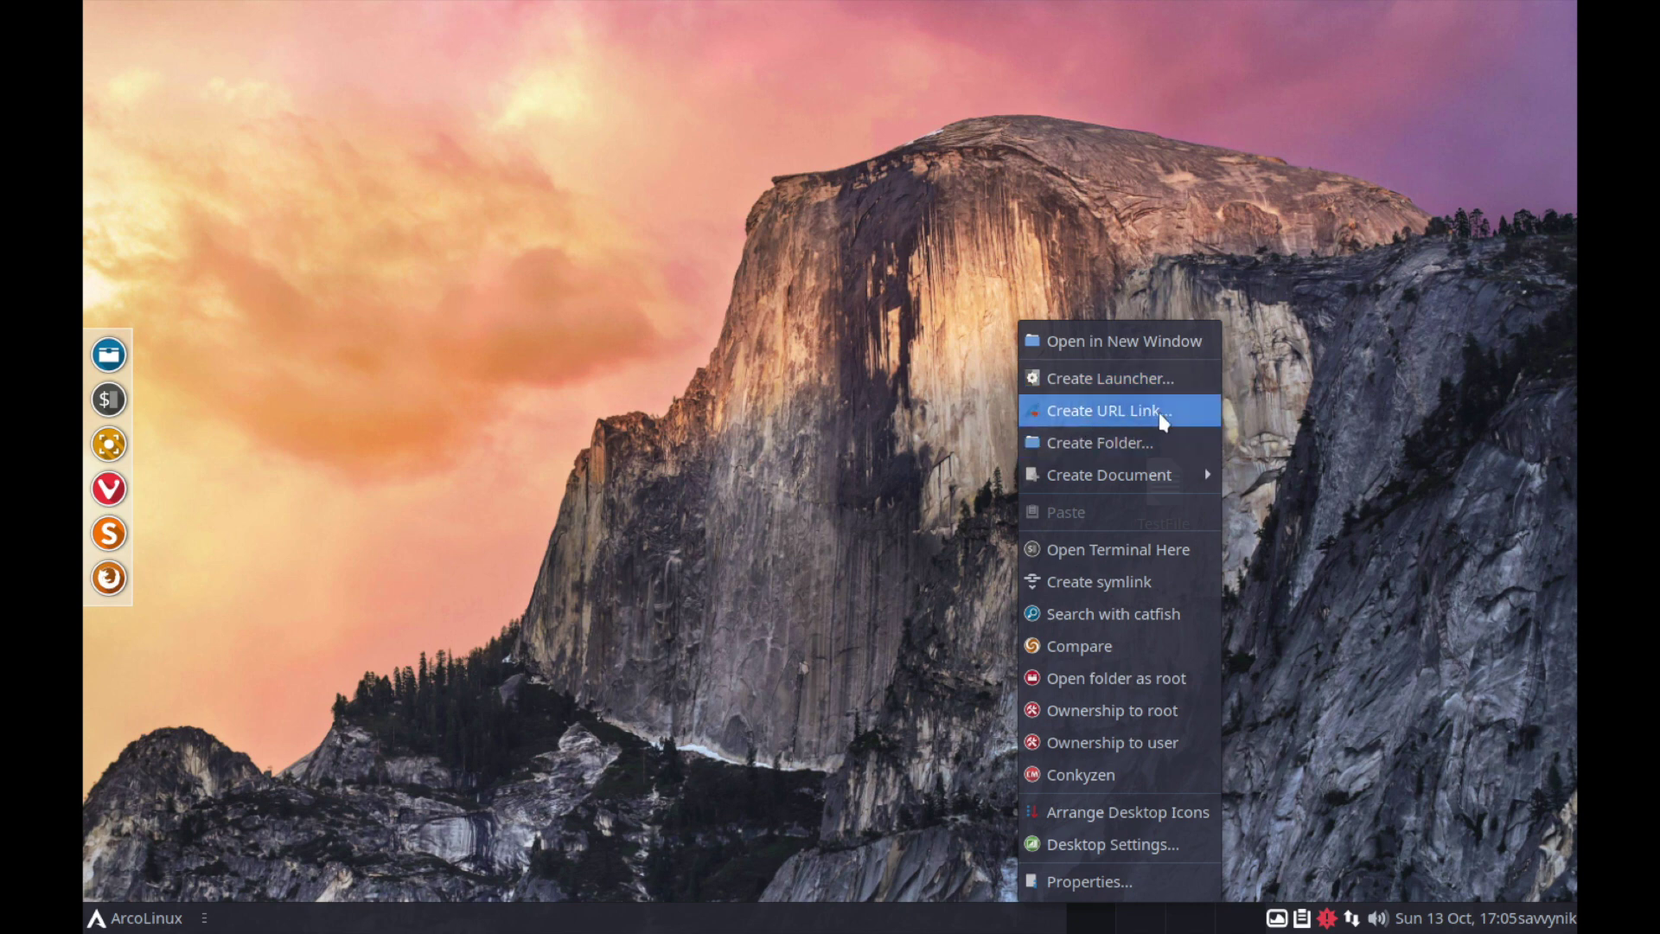
pyautogui.click(771, 463)
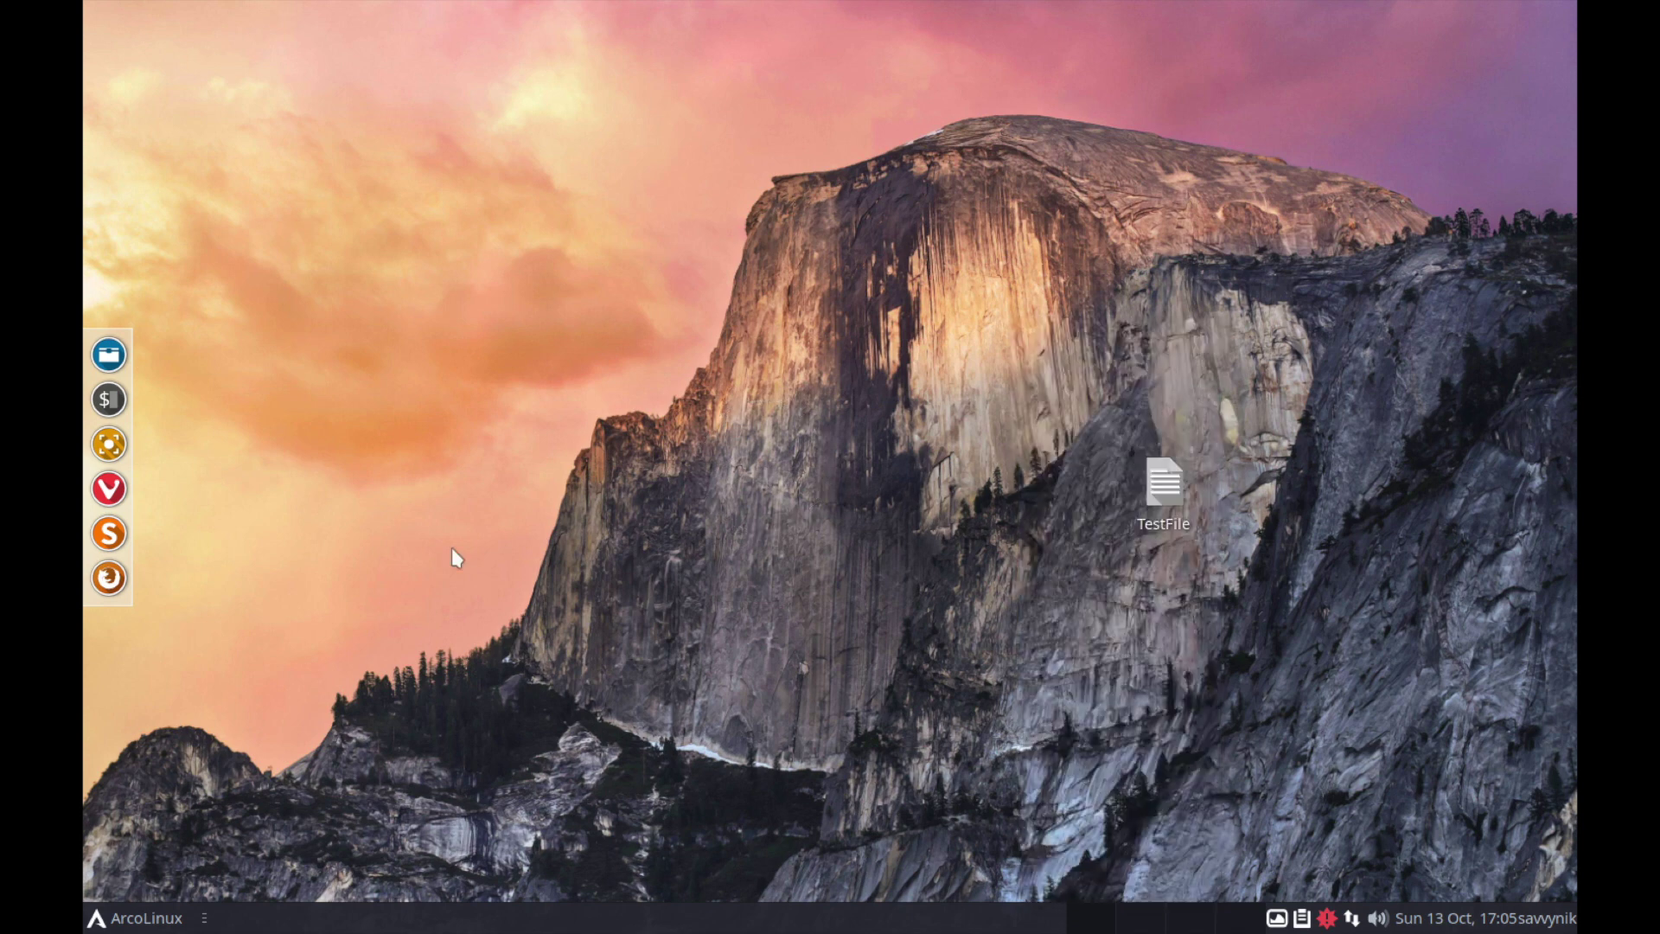
# Open Termite and centre its neofetch window, briefly selecting the system info lines.
pyautogui.click(120, 403)
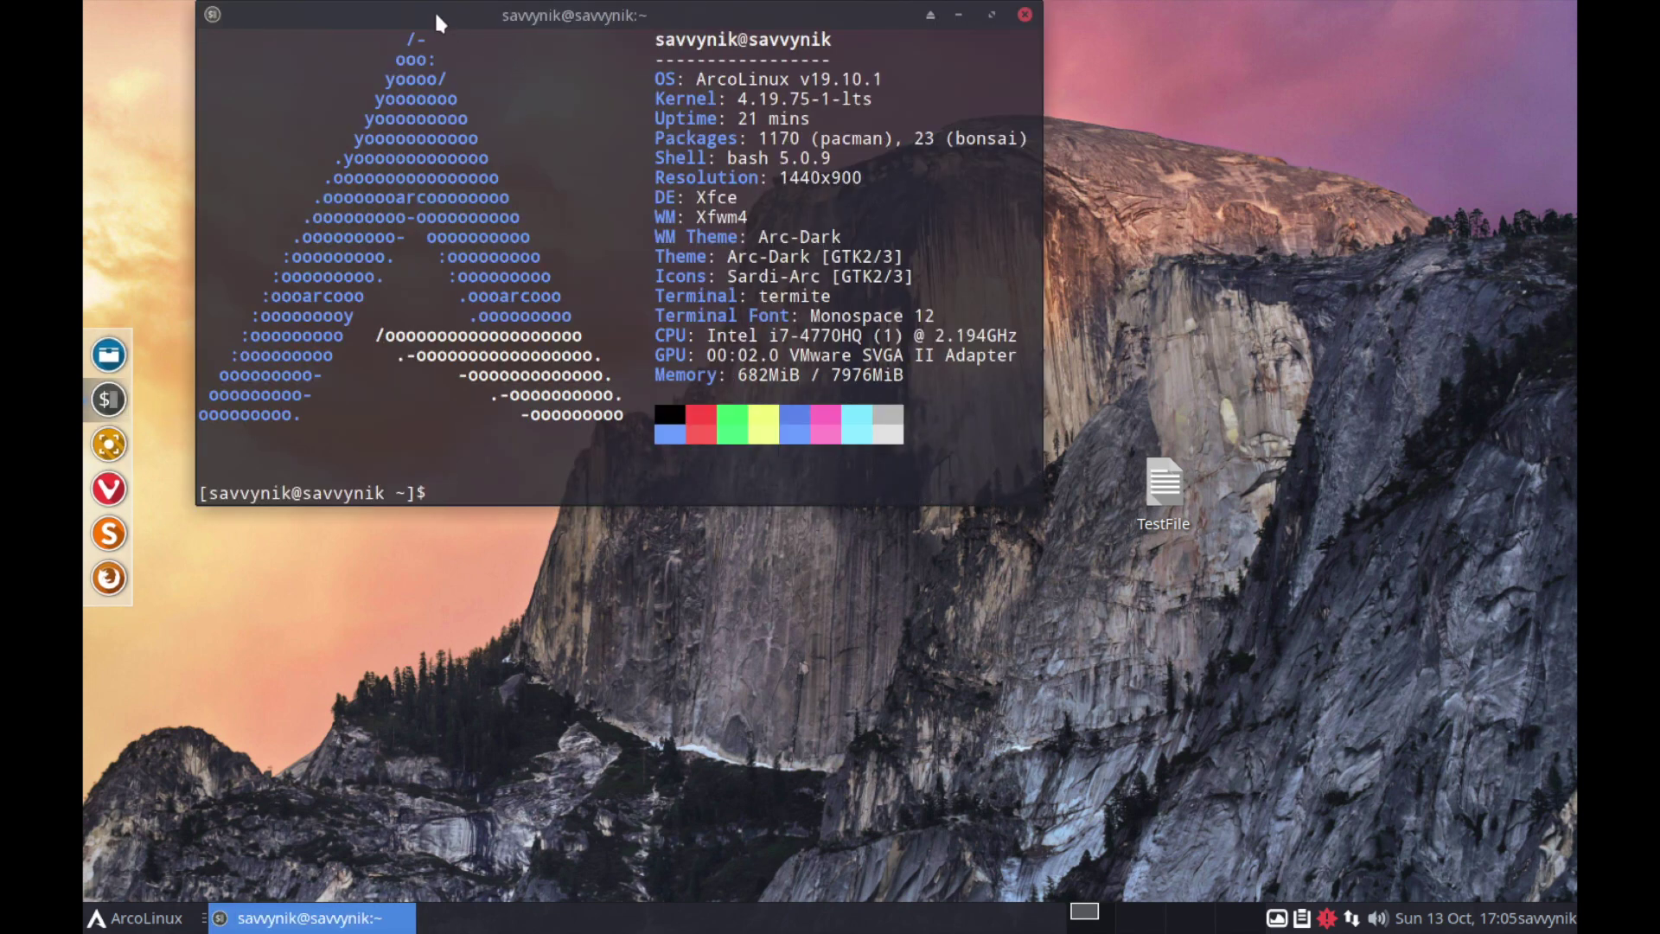
pyautogui.moveTo(434, 13); pyautogui.dragTo(677, 112)
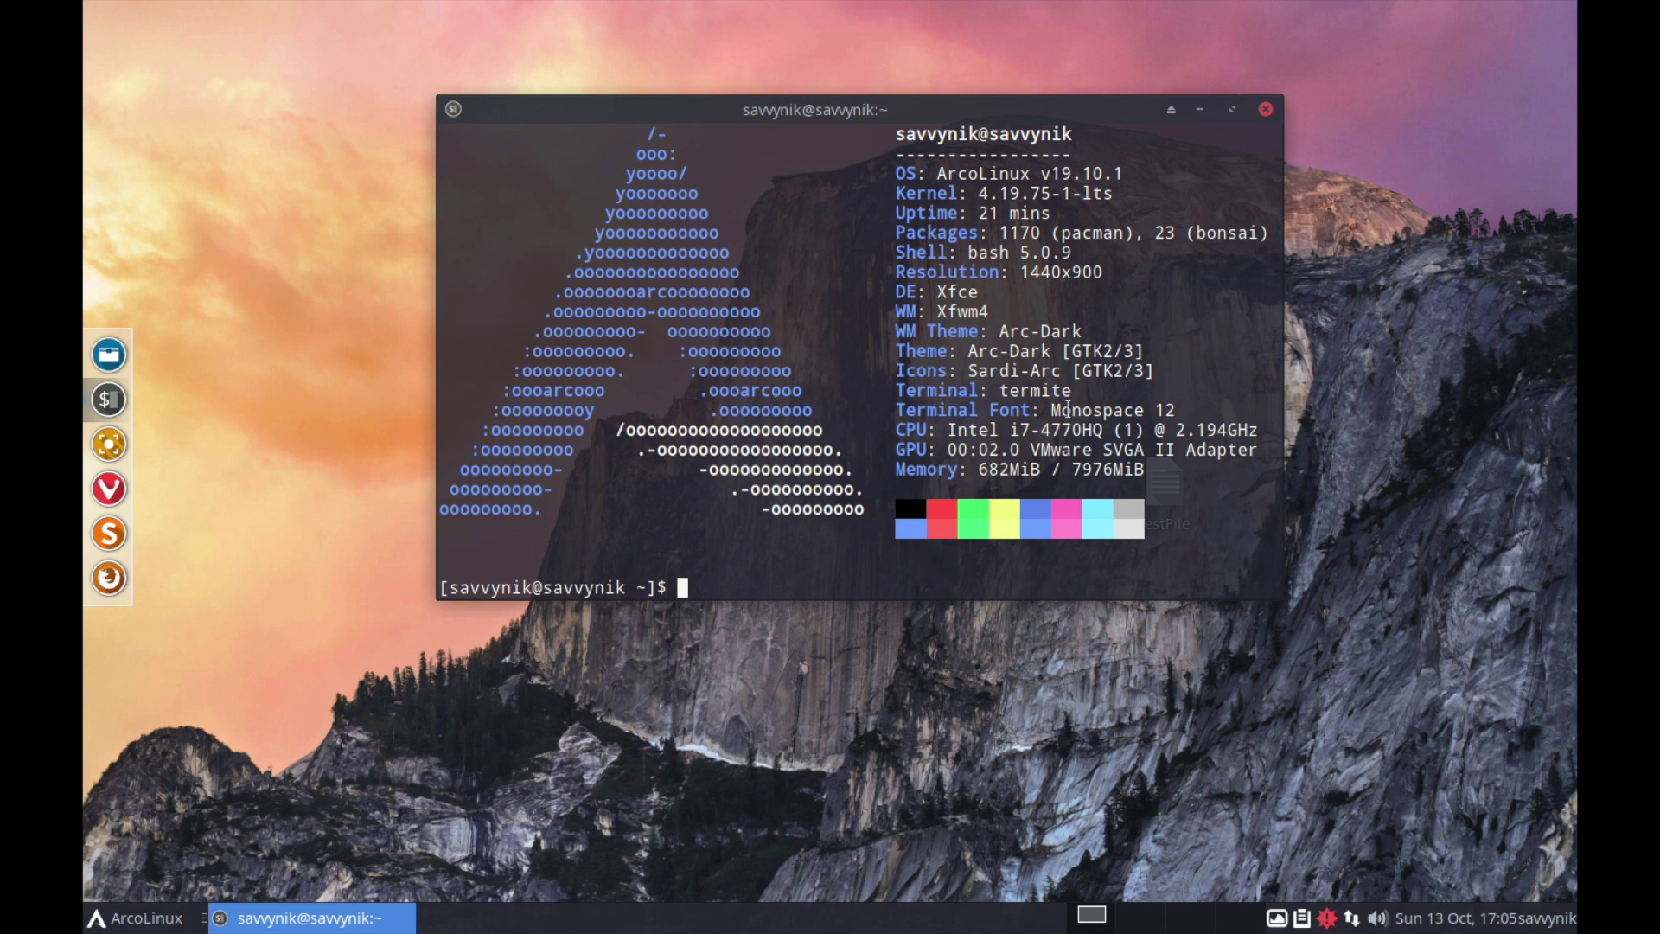
pyautogui.moveTo(896, 173); pyautogui.dragTo(1078, 465)
pyautogui.click(1078, 465)
# Switch to a root shell with sudo su and the account password.
pyautogui.write('sudo su')
pyautogui.press('Return')
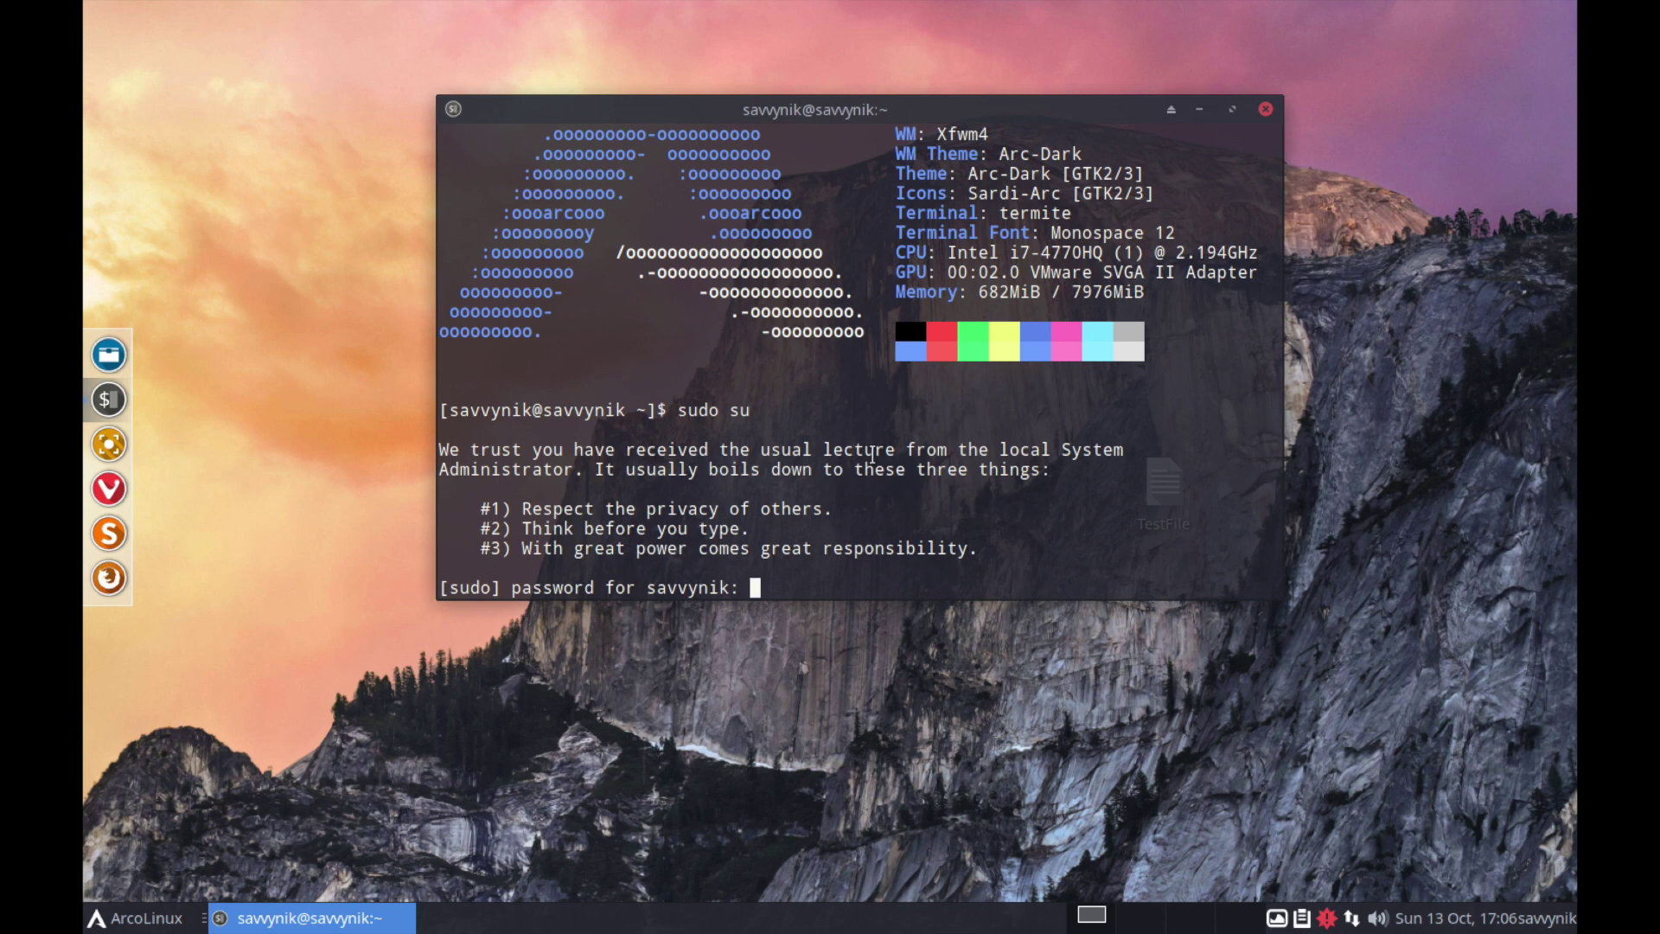
pyautogui.press('Return')
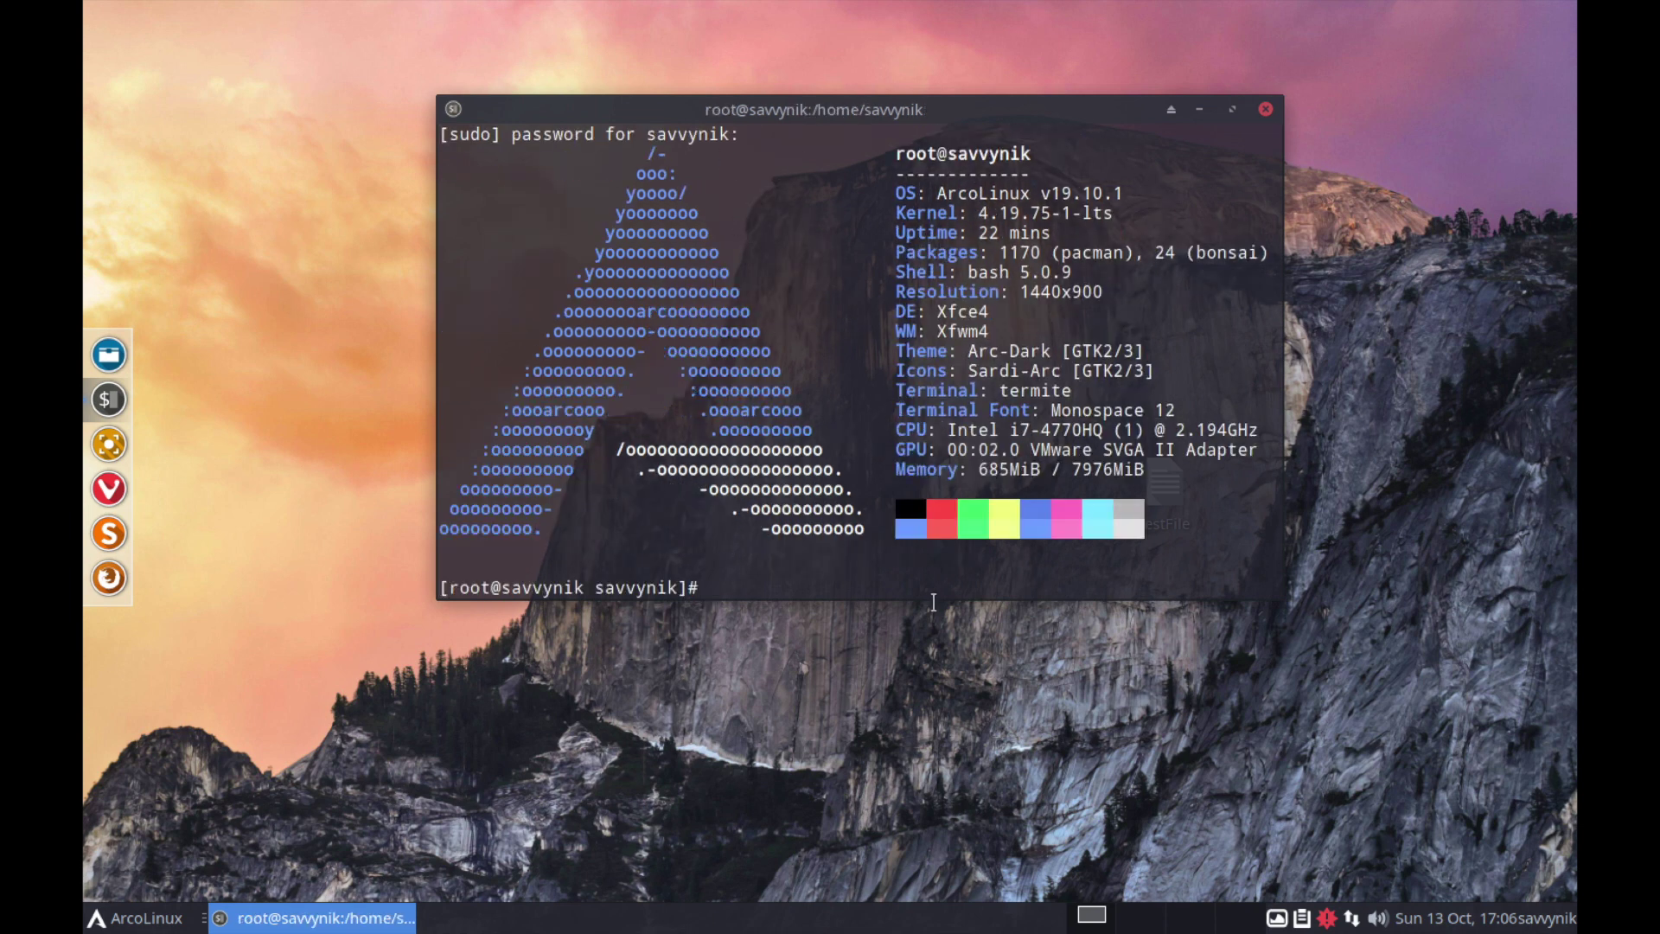
pyautogui.moveTo(897, 153); pyautogui.dragTo(1037, 153)
pyautogui.click(1040, 153)
pyautogui.doubleClick(903, 153)
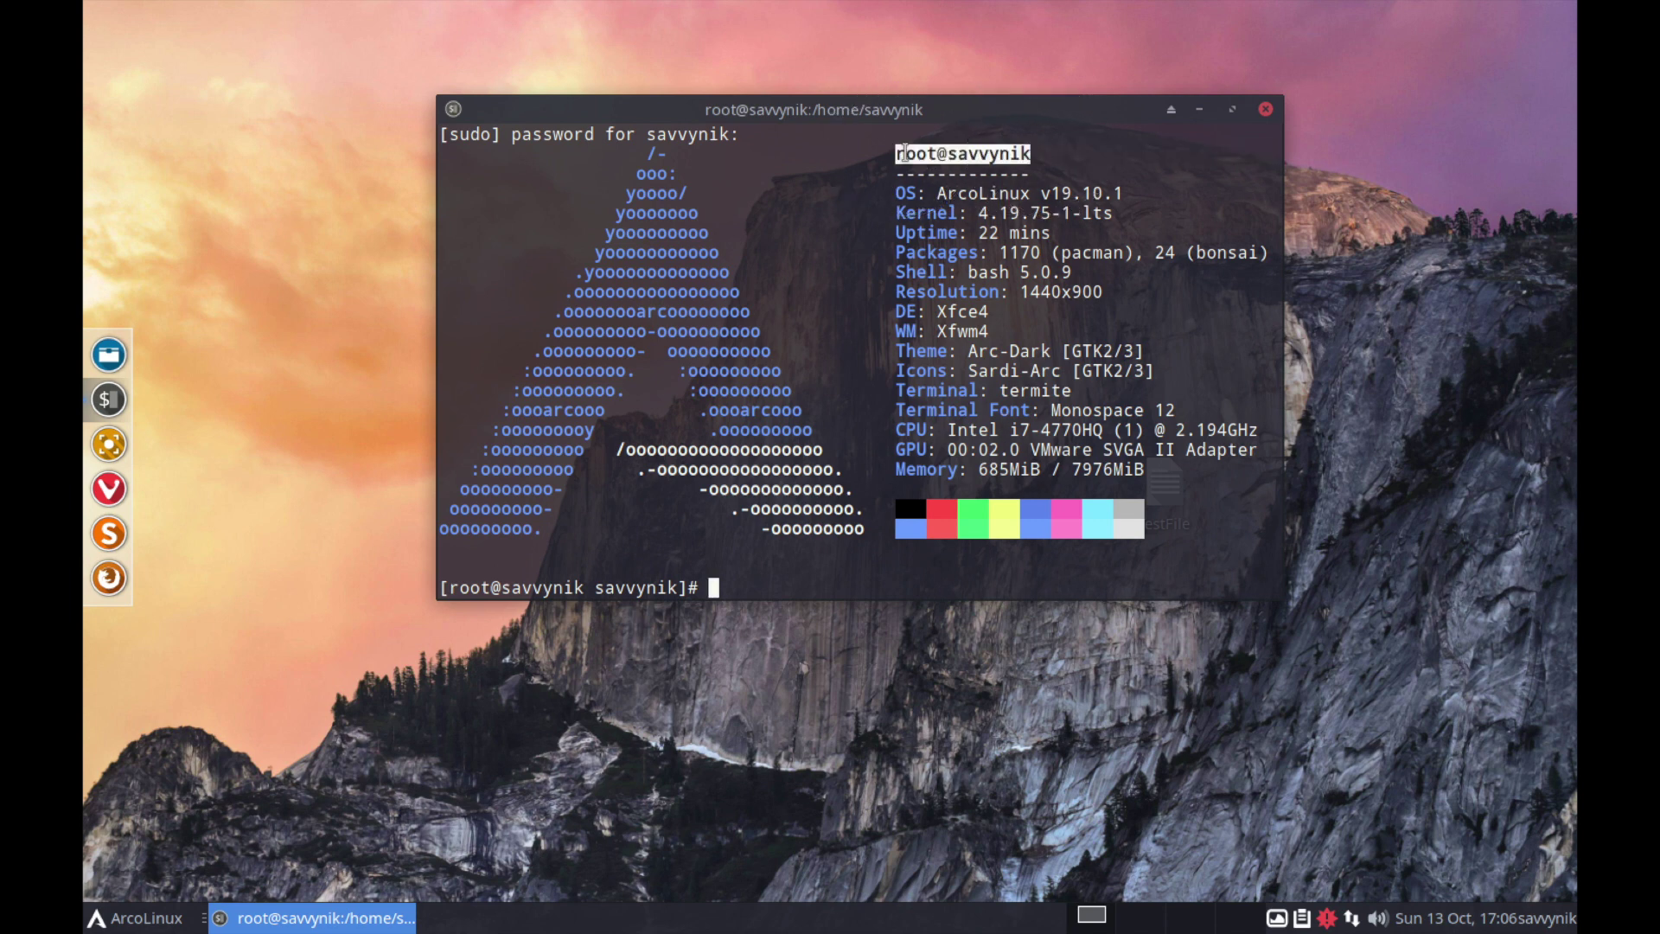
pyautogui.click(948, 233)
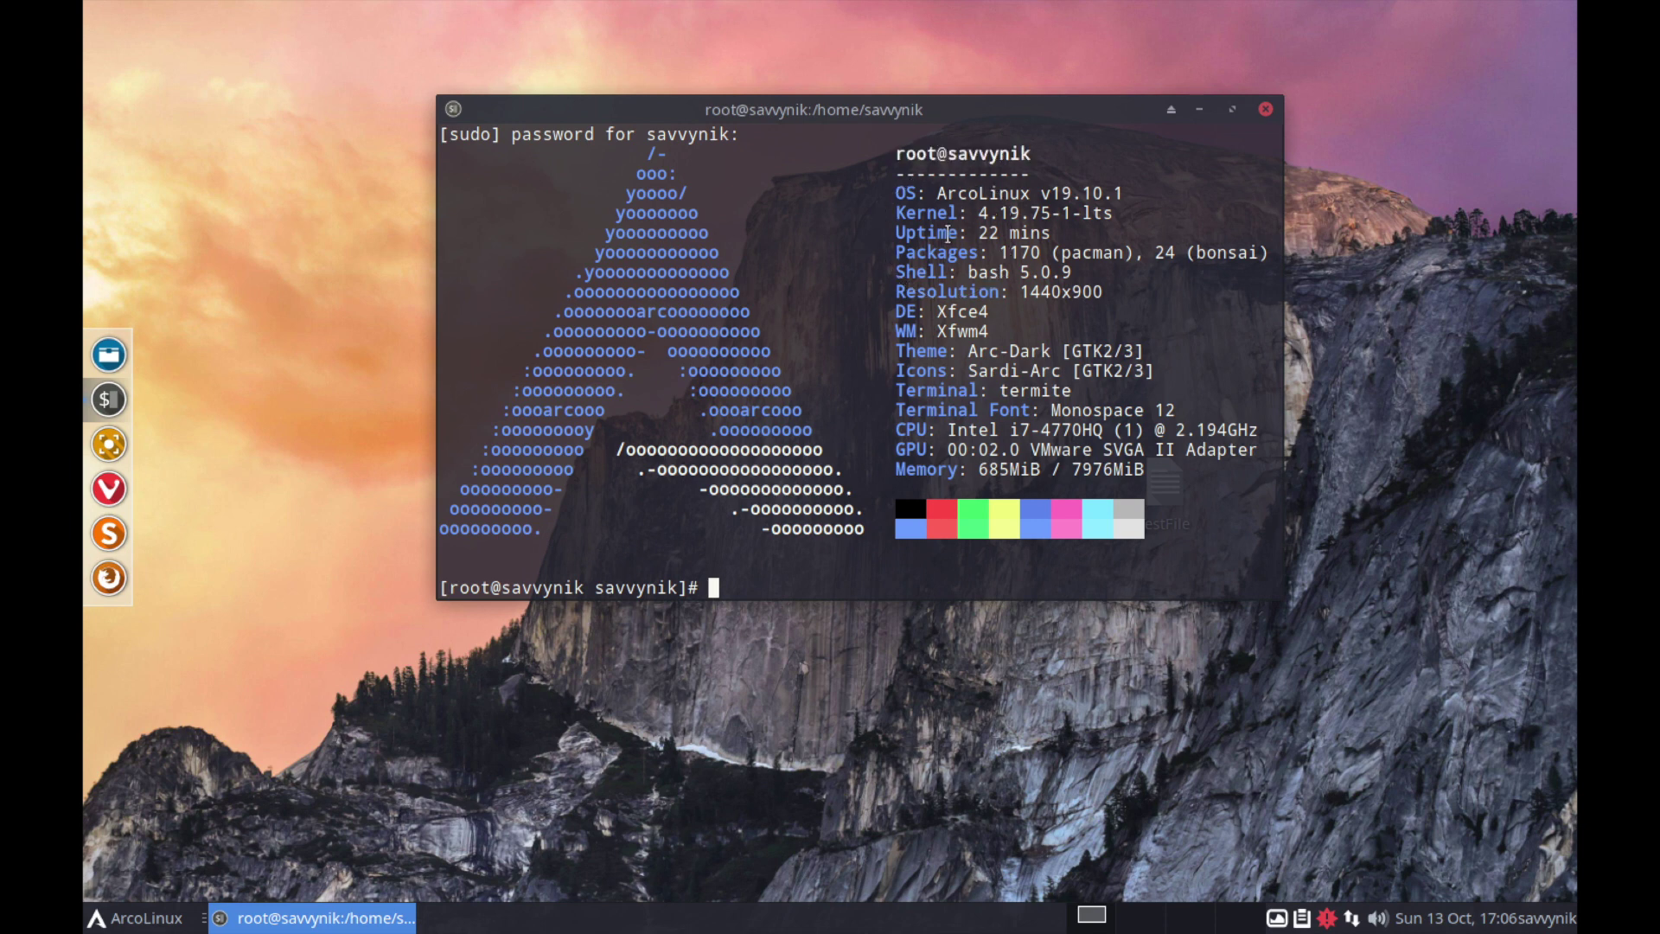
# List all home folder files, hidden ones included, with ls -la.
pyautogui.write('ls -la')
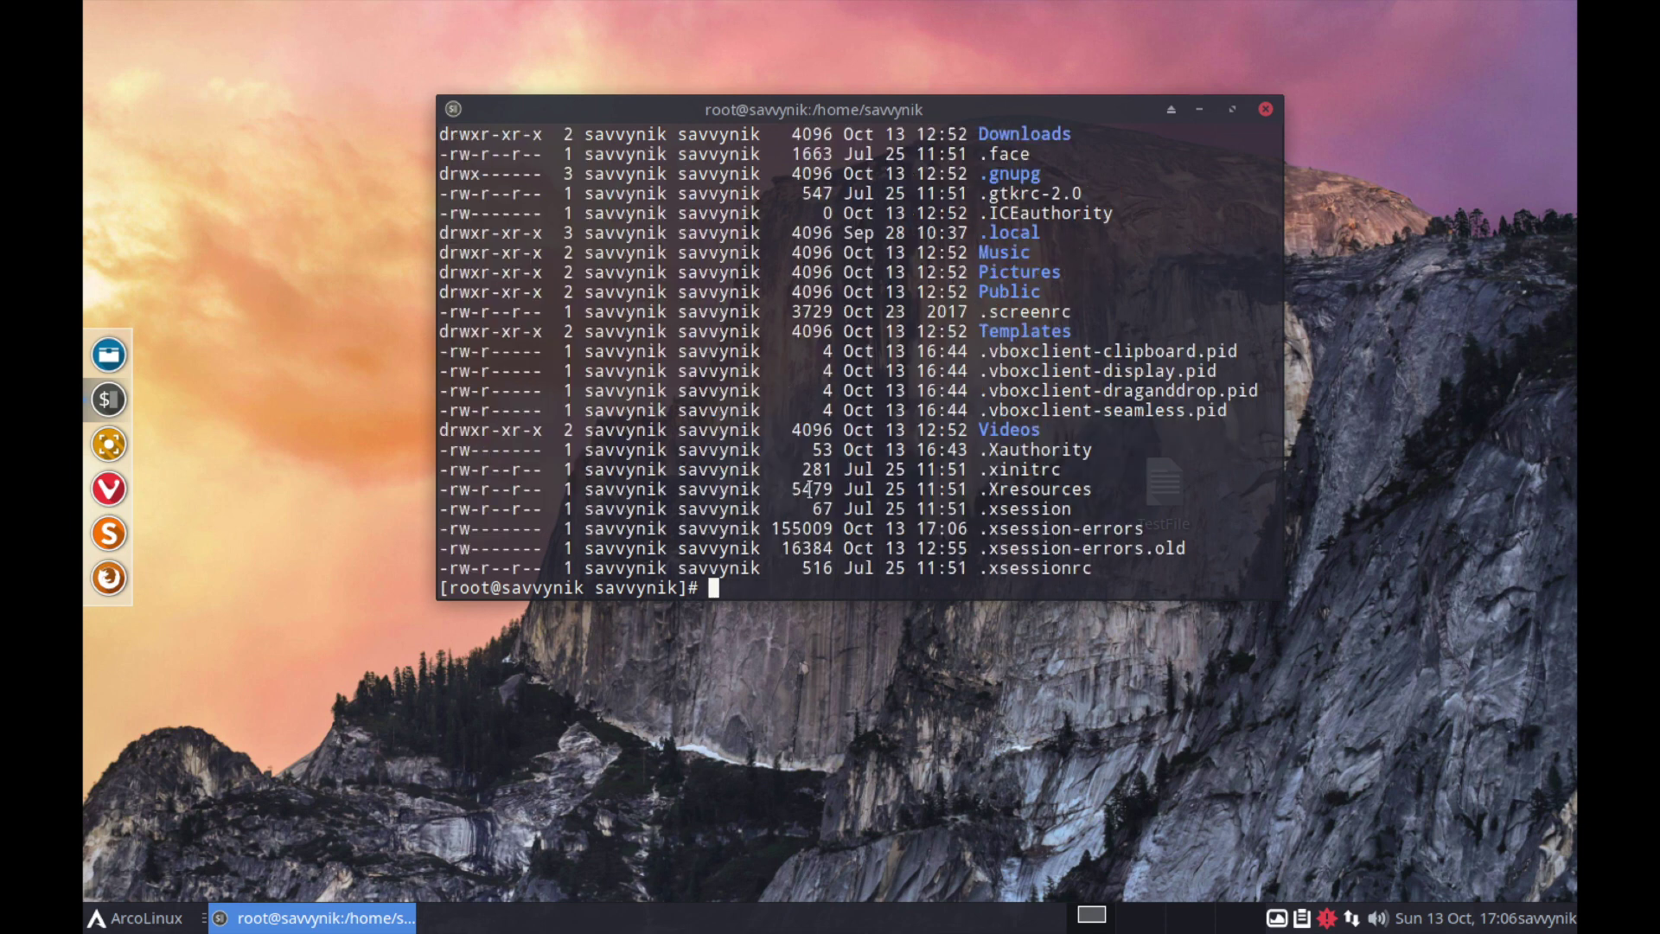
pyautogui.press('Return')
pyautogui.moveTo(1067, 121); pyautogui.dragTo(1018, 91)
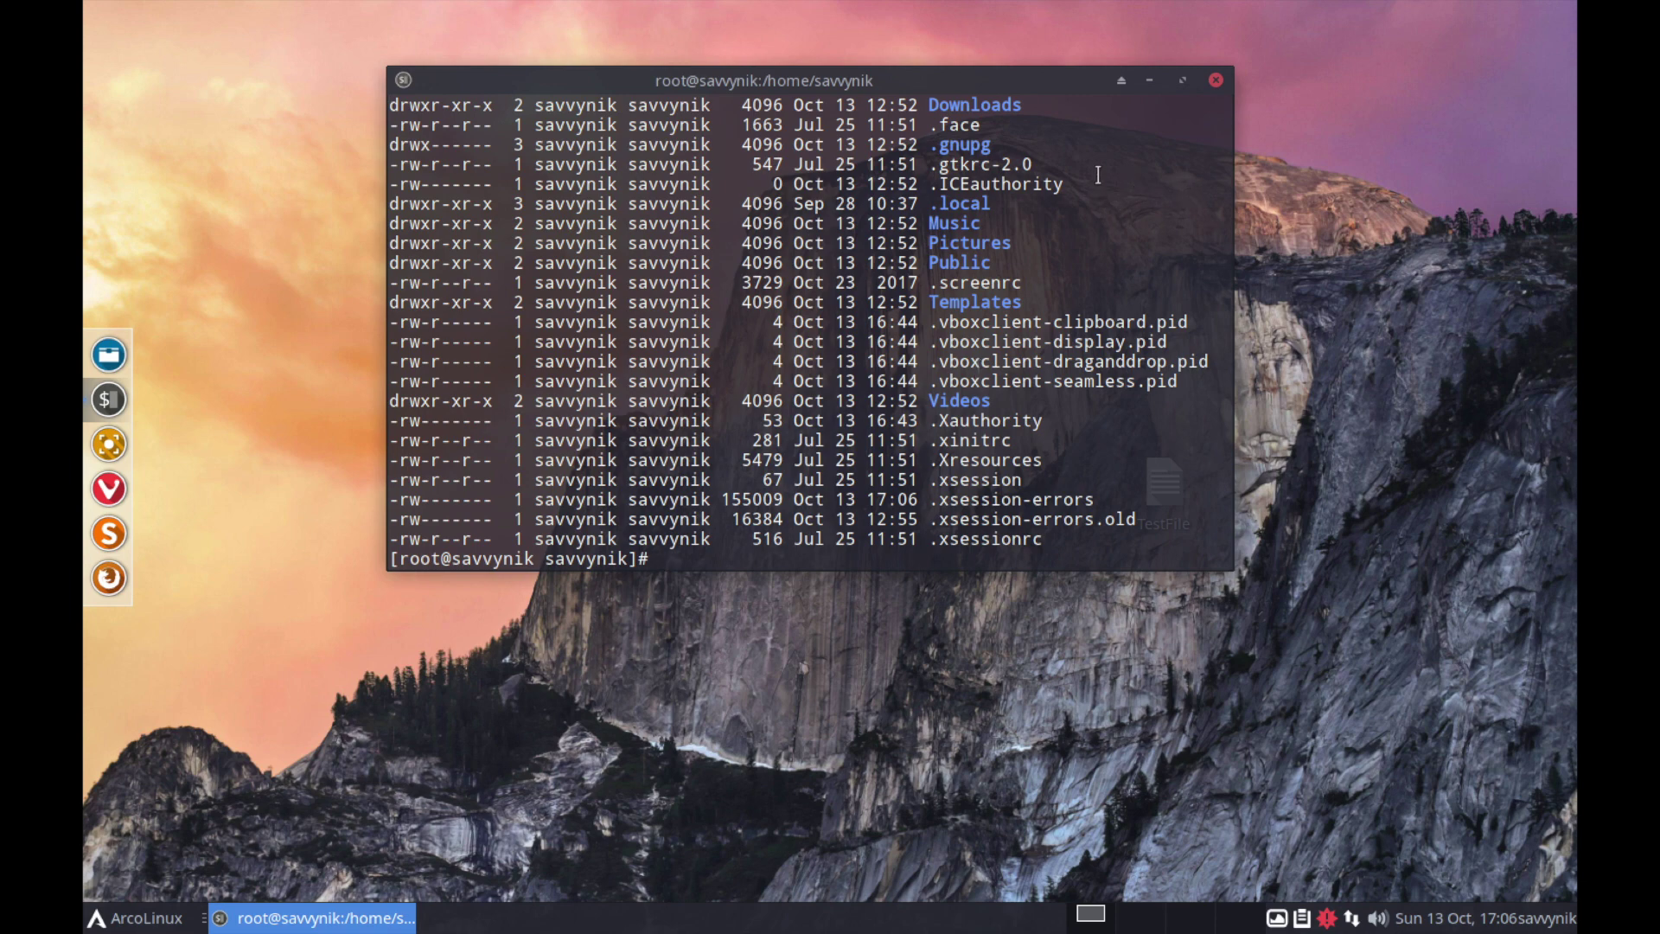
pyautogui.moveTo(1006, 80); pyautogui.dragTo(1071, 168)
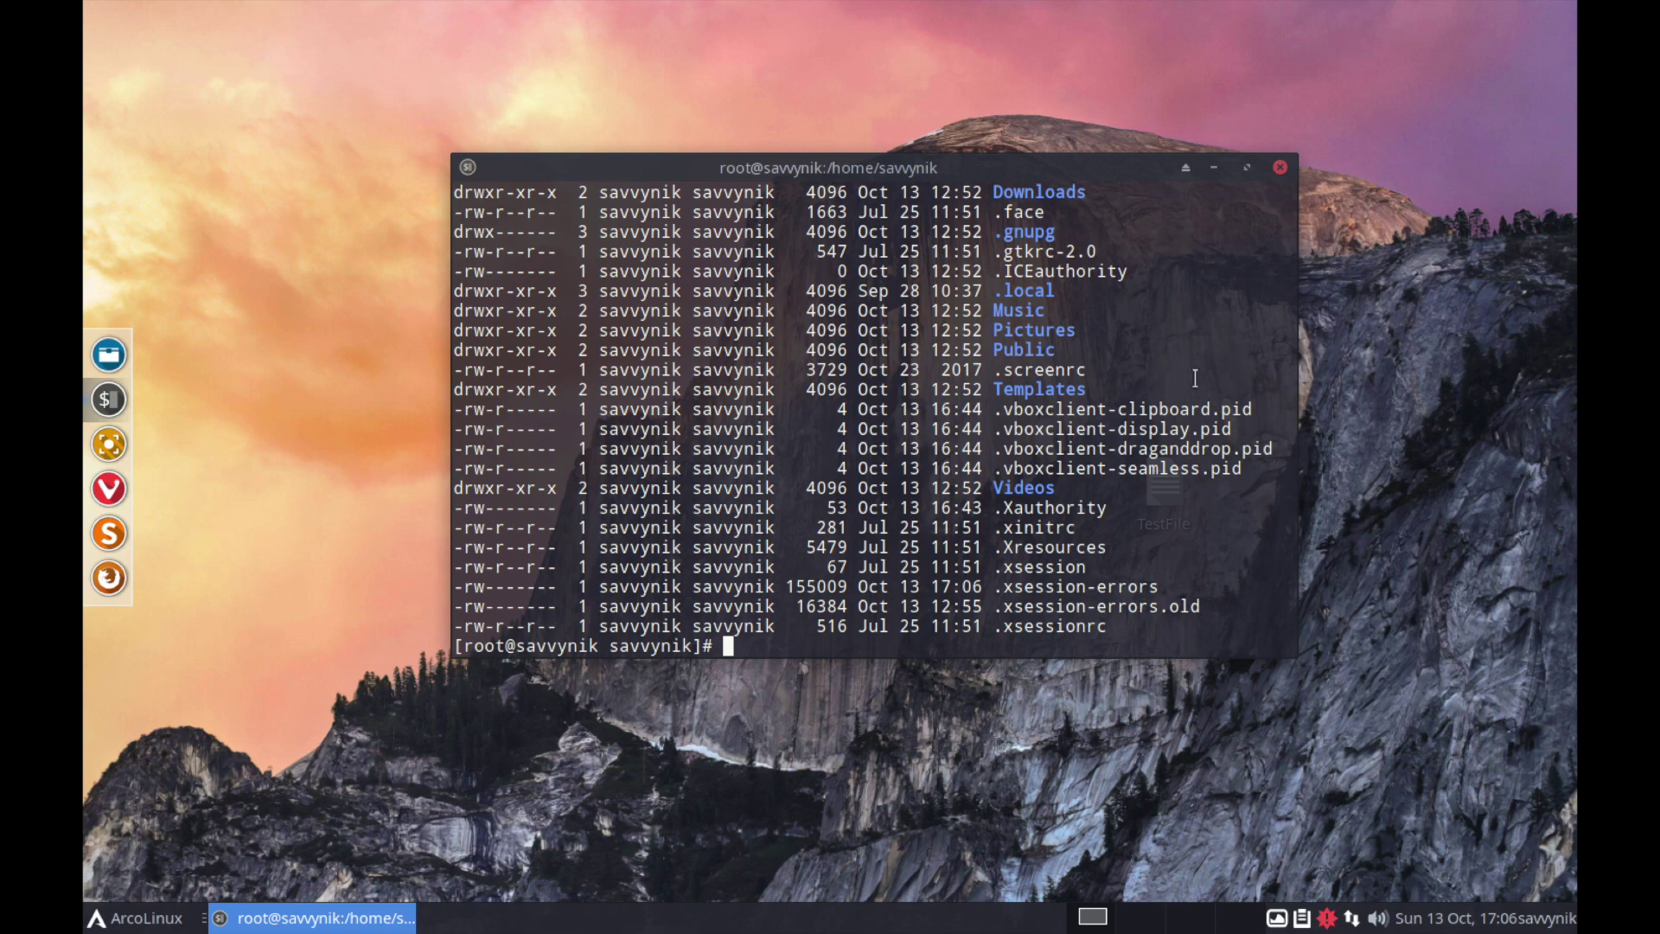
# Maximize the terminal, look through its window menu, then restore it to a smaller window.
pyautogui.doubleClick(619, 168)
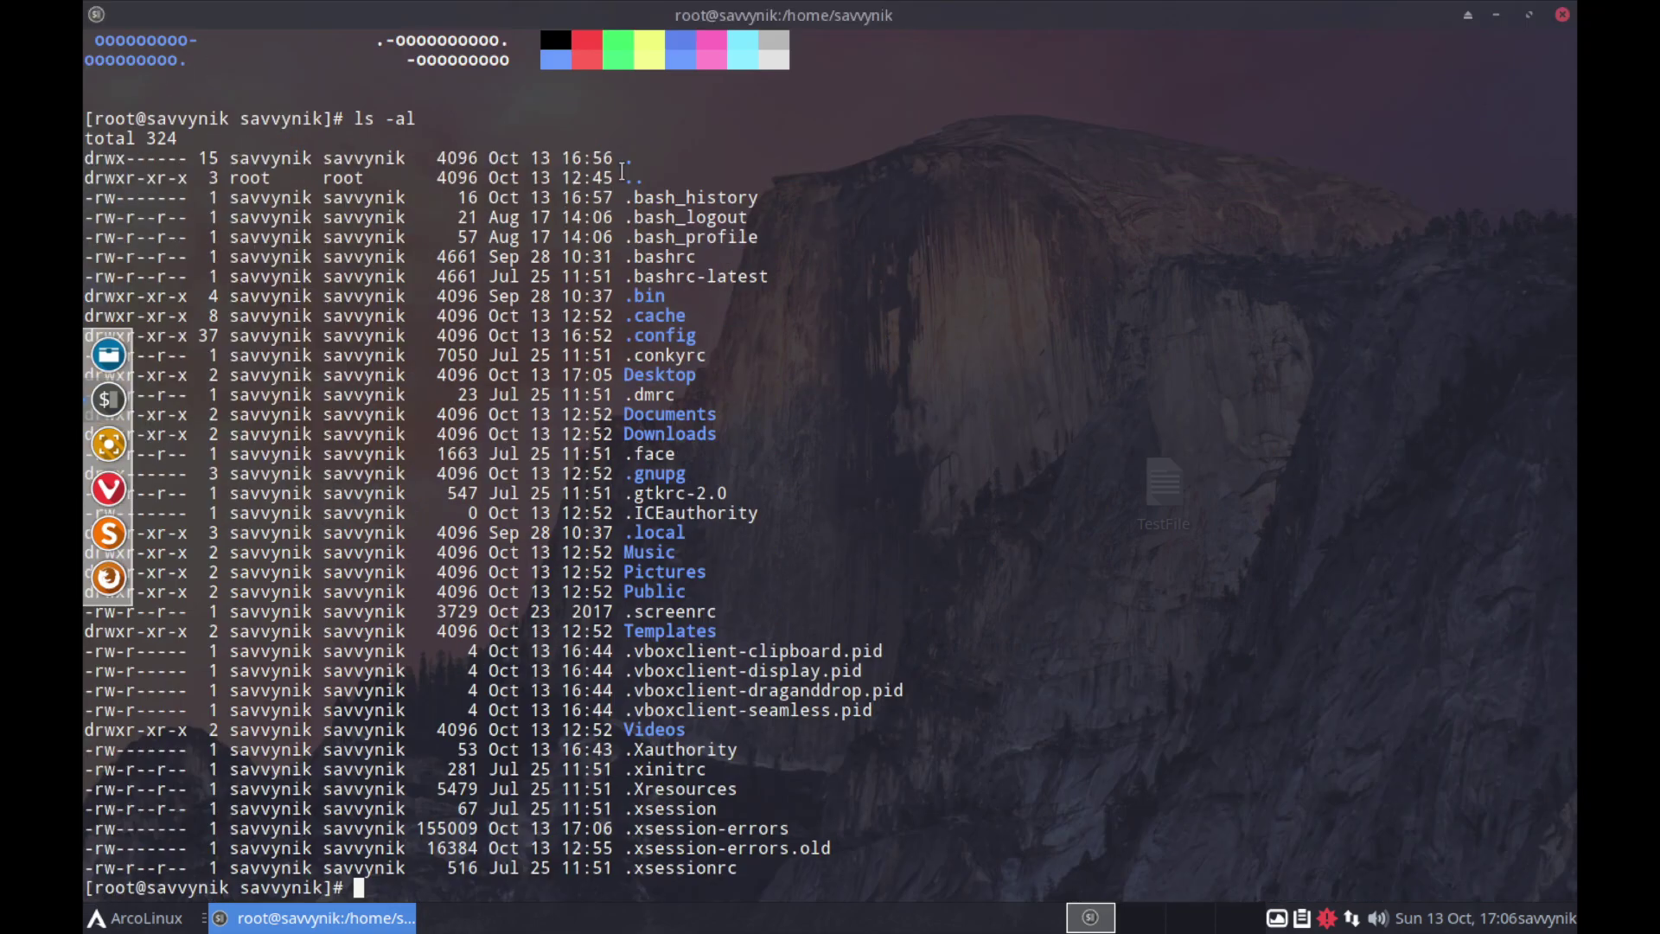
pyautogui.rightClick(368, 19)
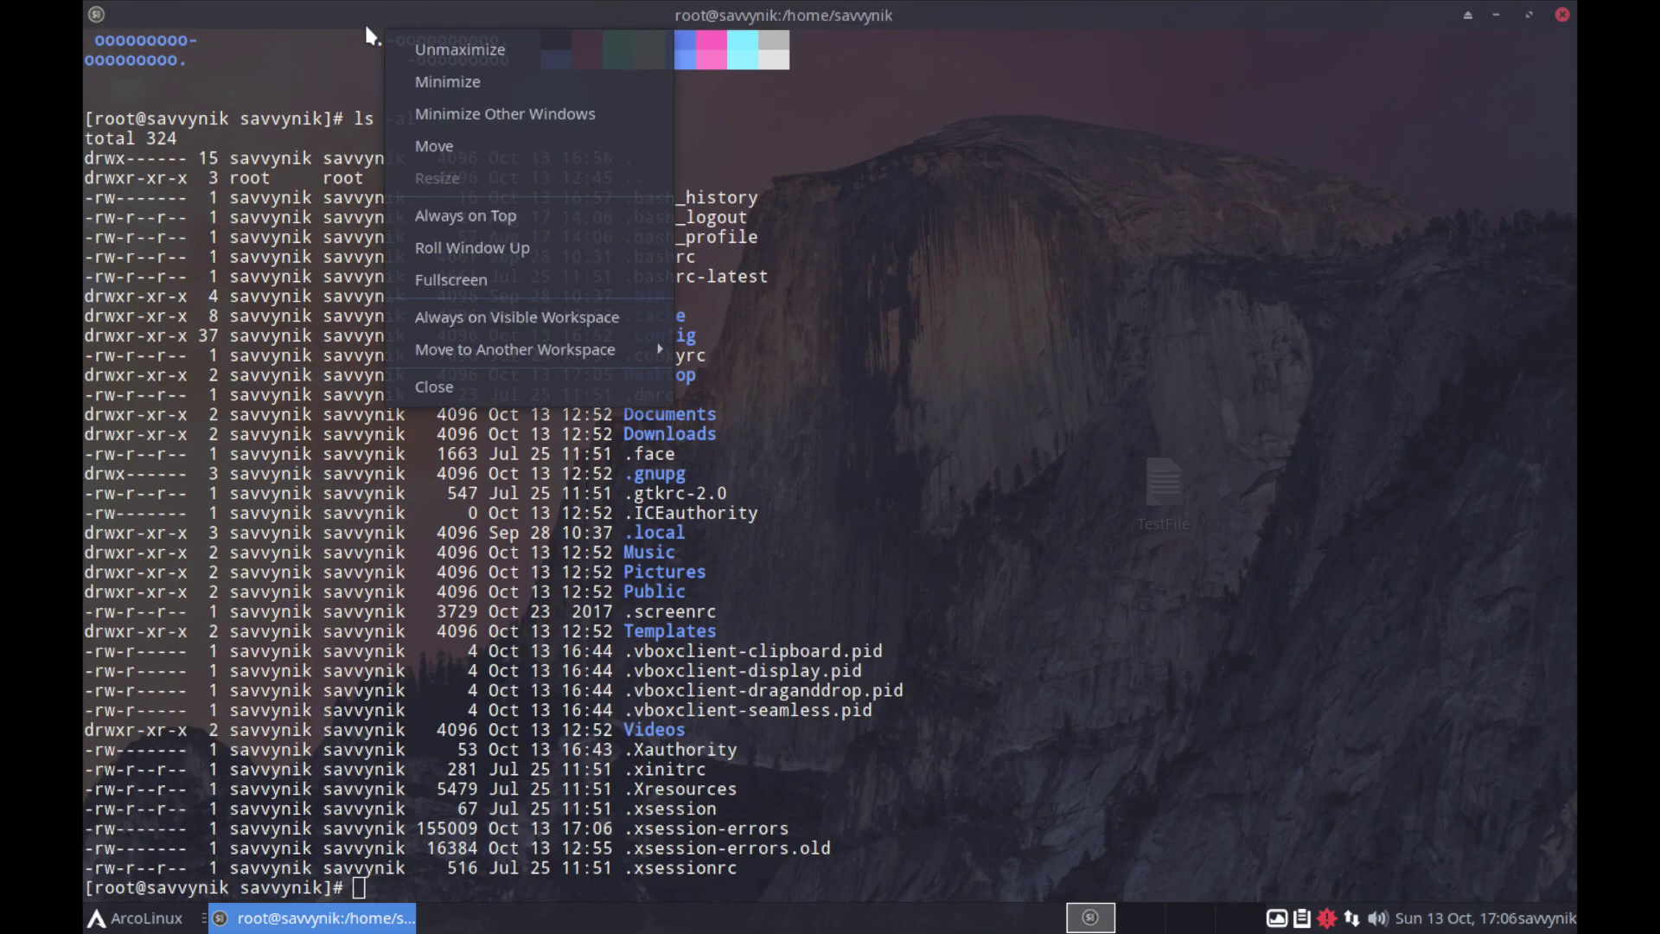
pyautogui.rightClick(358, 17)
pyautogui.rightClick(359, 18)
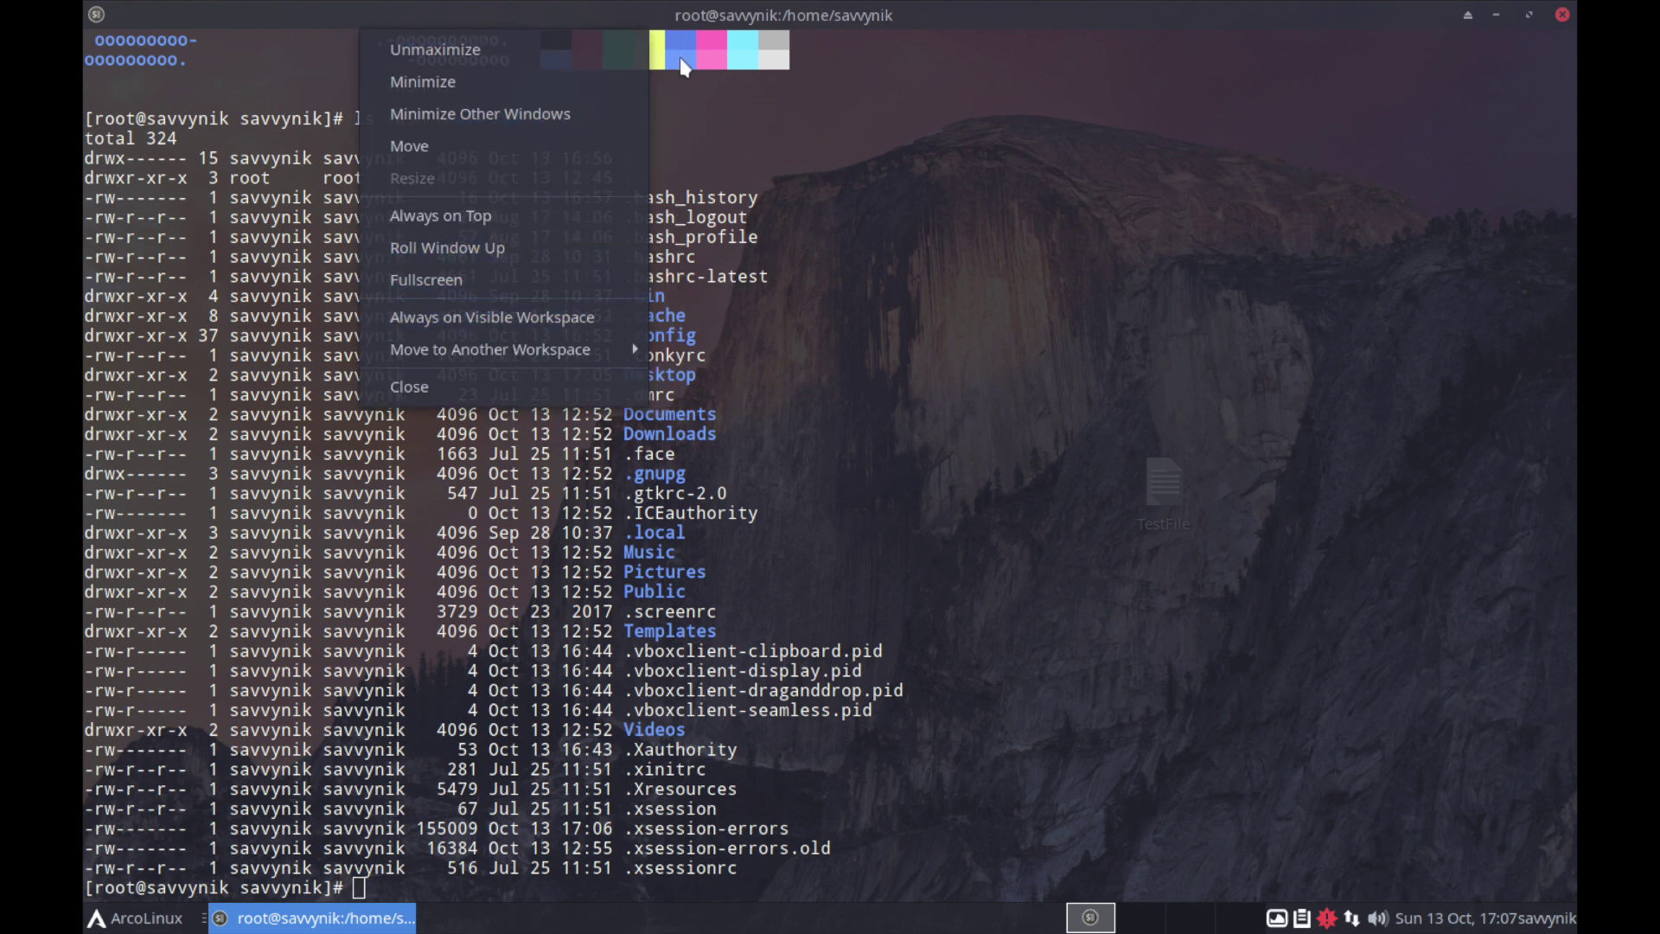
pyautogui.click(655, 104)
pyautogui.click(96, 14)
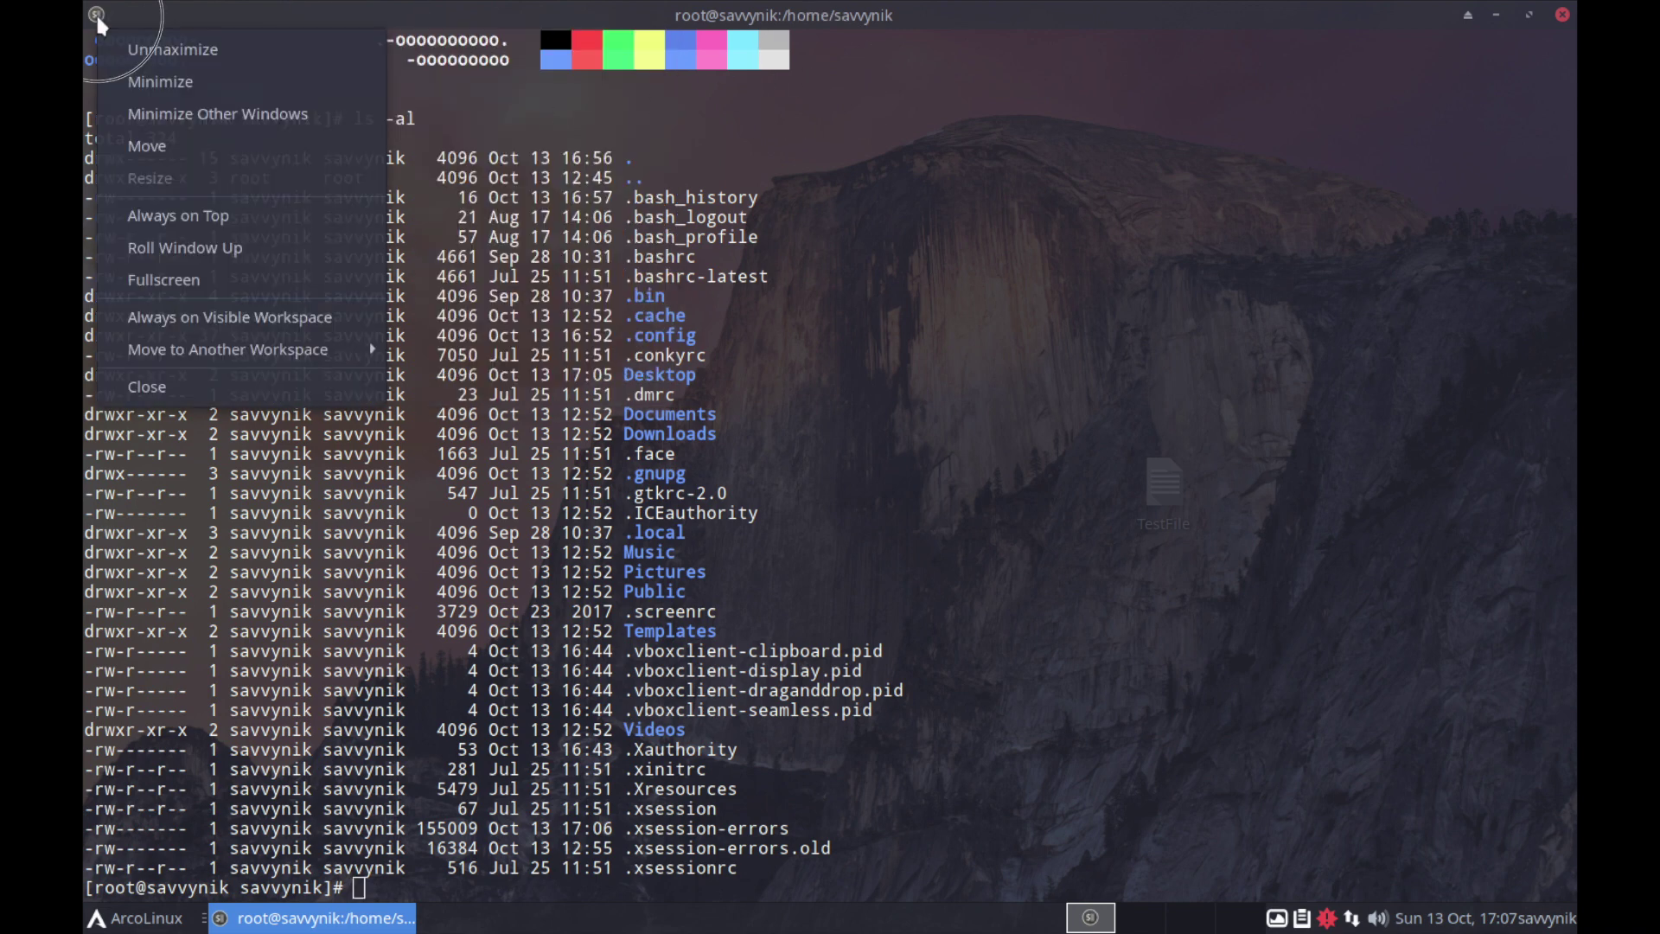
pyautogui.click(96, 14)
pyautogui.click(96, 14)
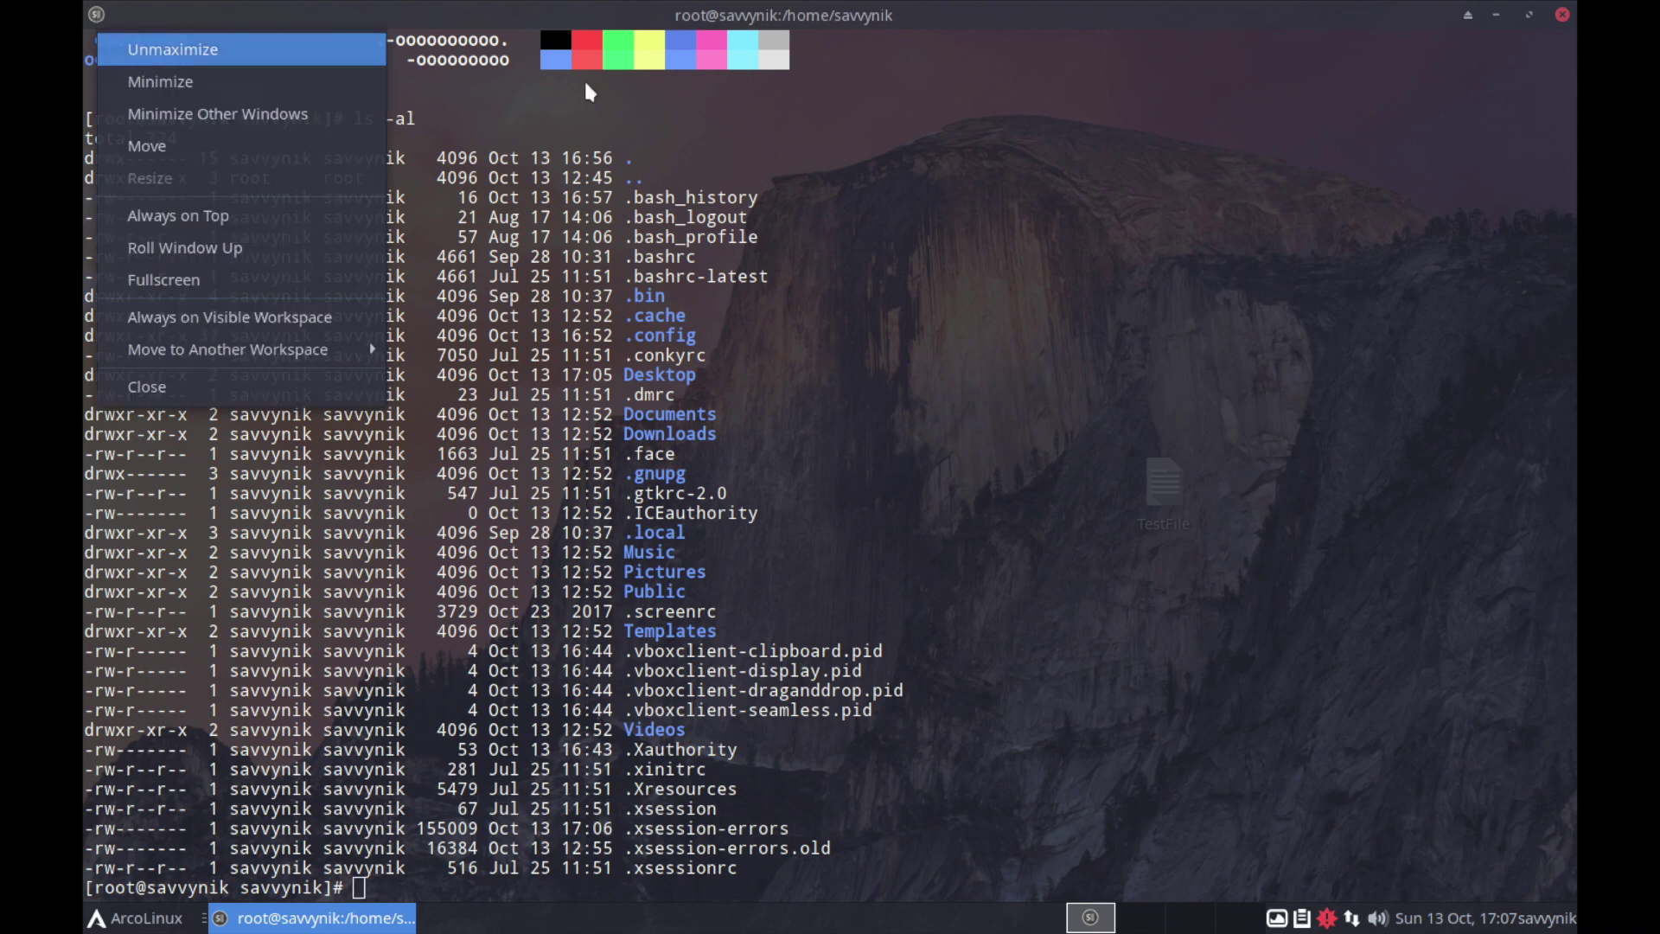
pyautogui.click(1174, 28)
pyautogui.doubleClick(1194, 25)
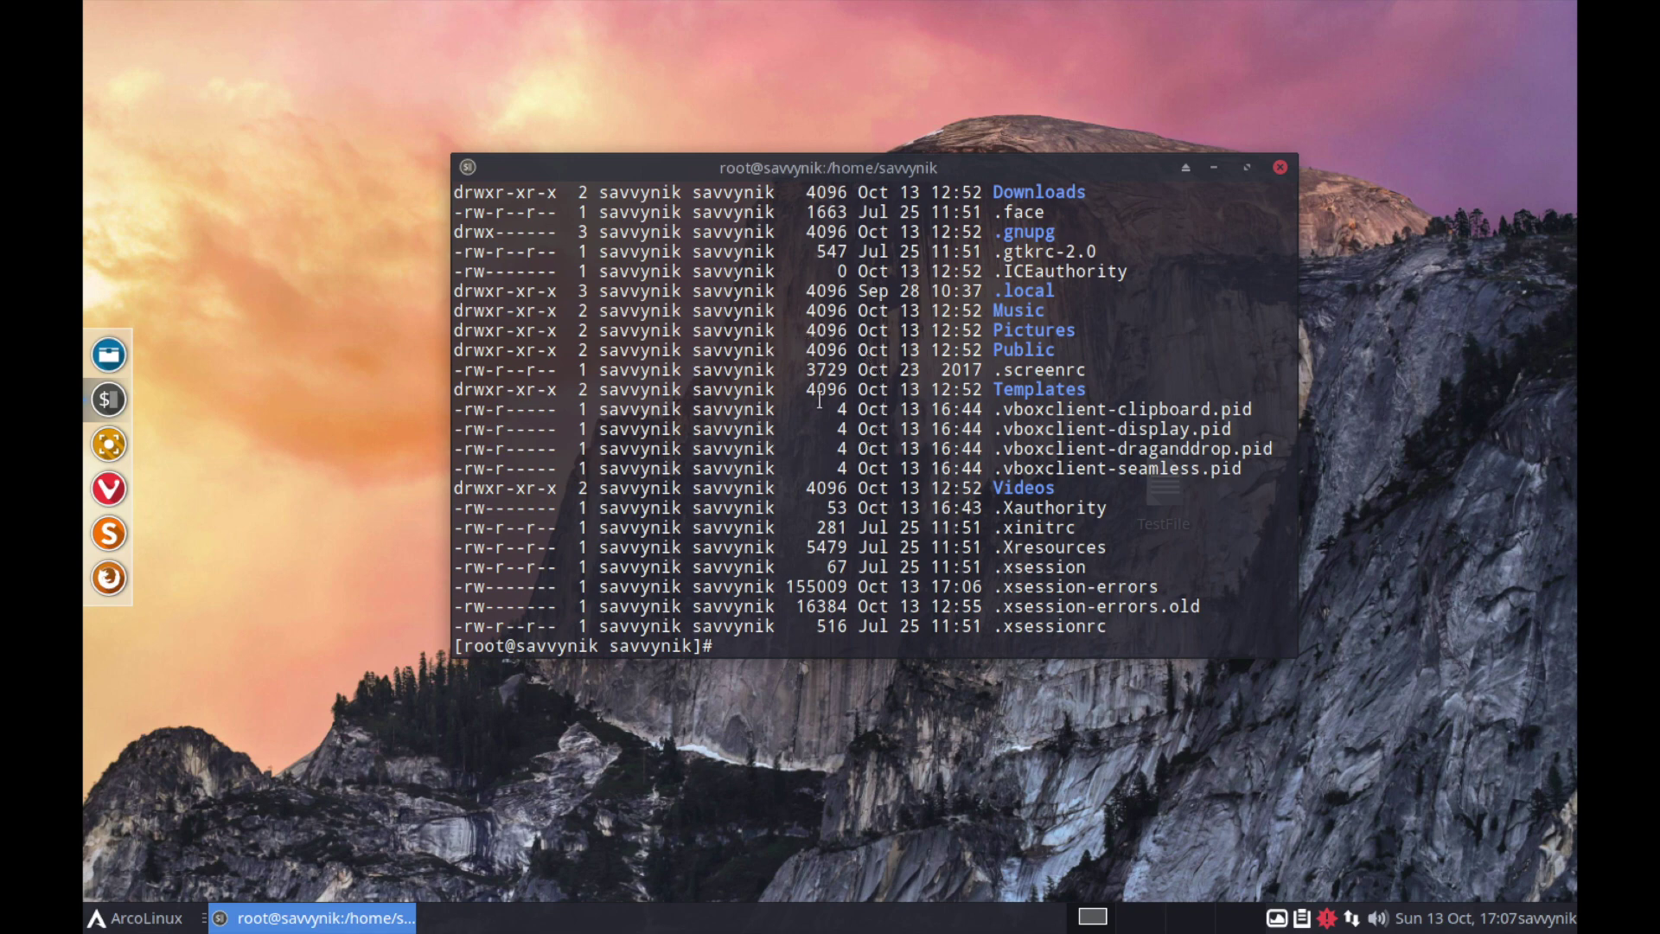
# Scroll through the listing and enter the htop command.
pyautogui.scroll(8, 820, 399)
pyautogui.scroll(5, 819, 399)
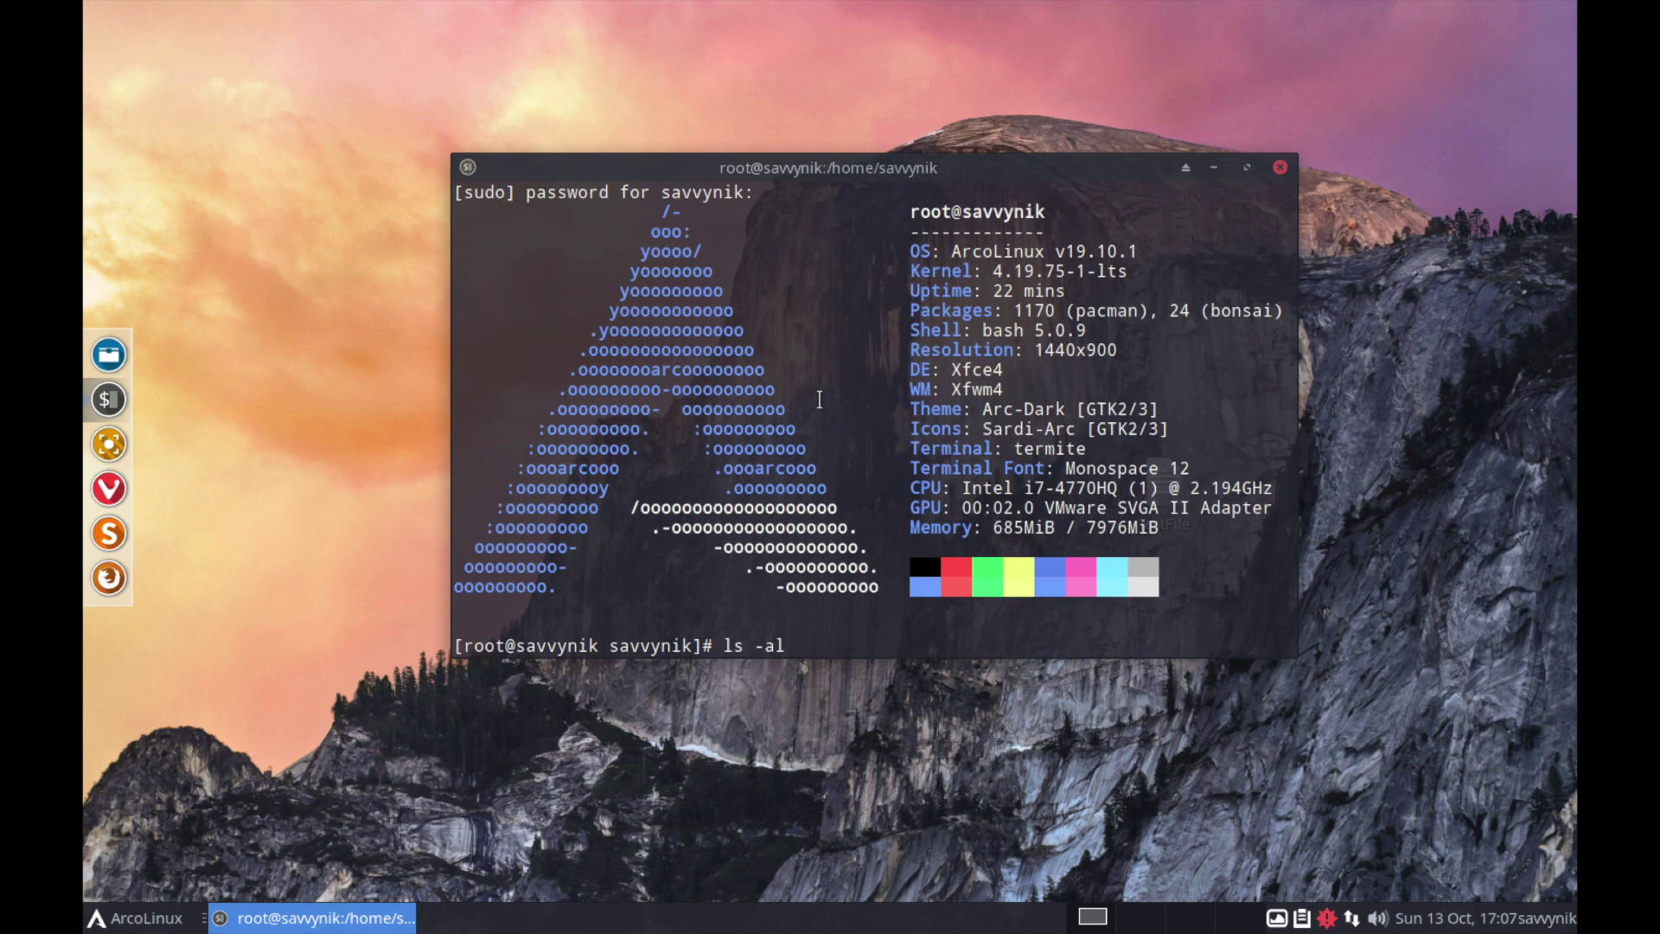
pyautogui.scroll(-13, 820, 399)
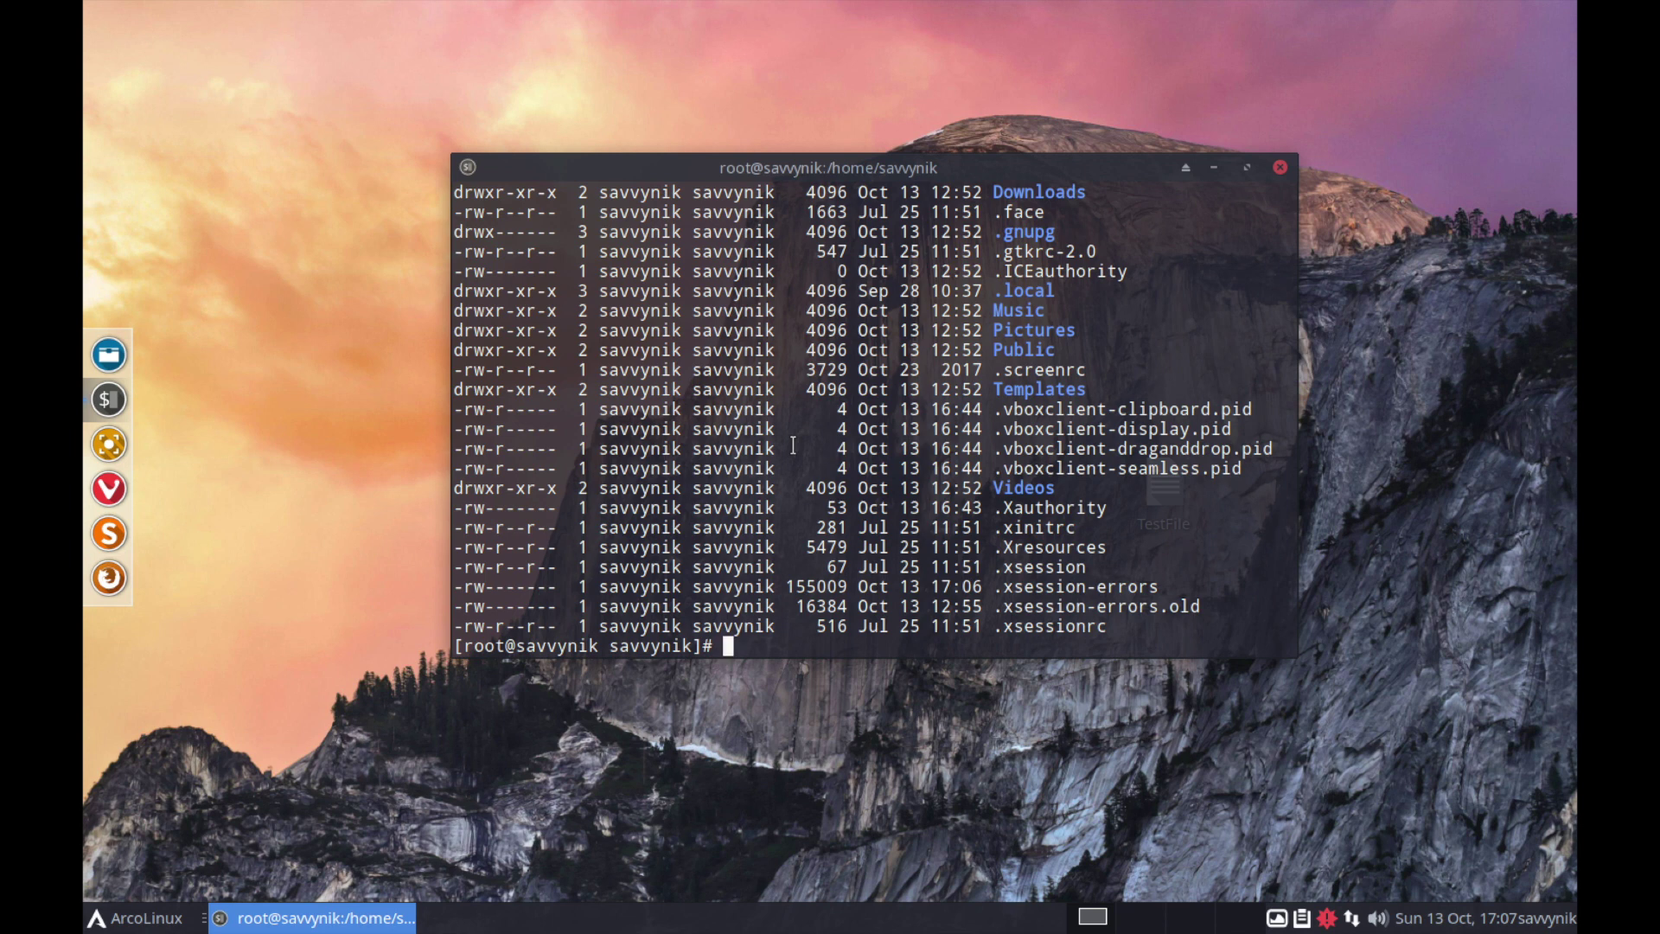
pyautogui.write('htop')
# Run htop, move and enlarge the terminal to show more processes, then quit with q.
pyautogui.press('Return')
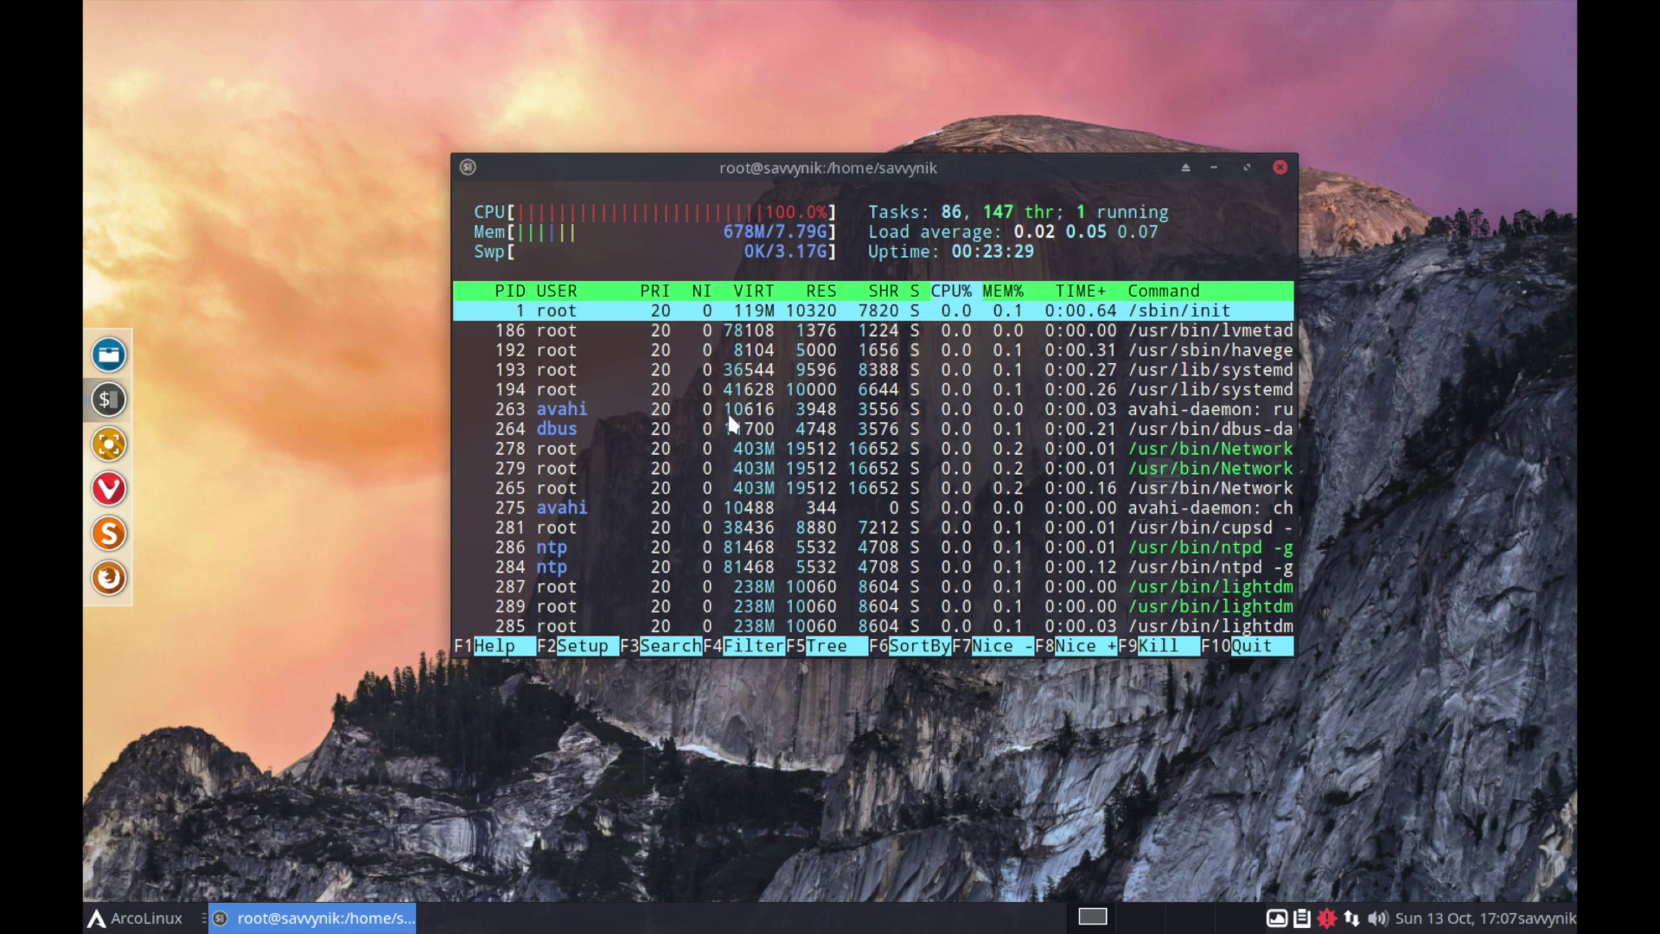
pyautogui.moveTo(692, 165); pyautogui.dragTo(659, 100)
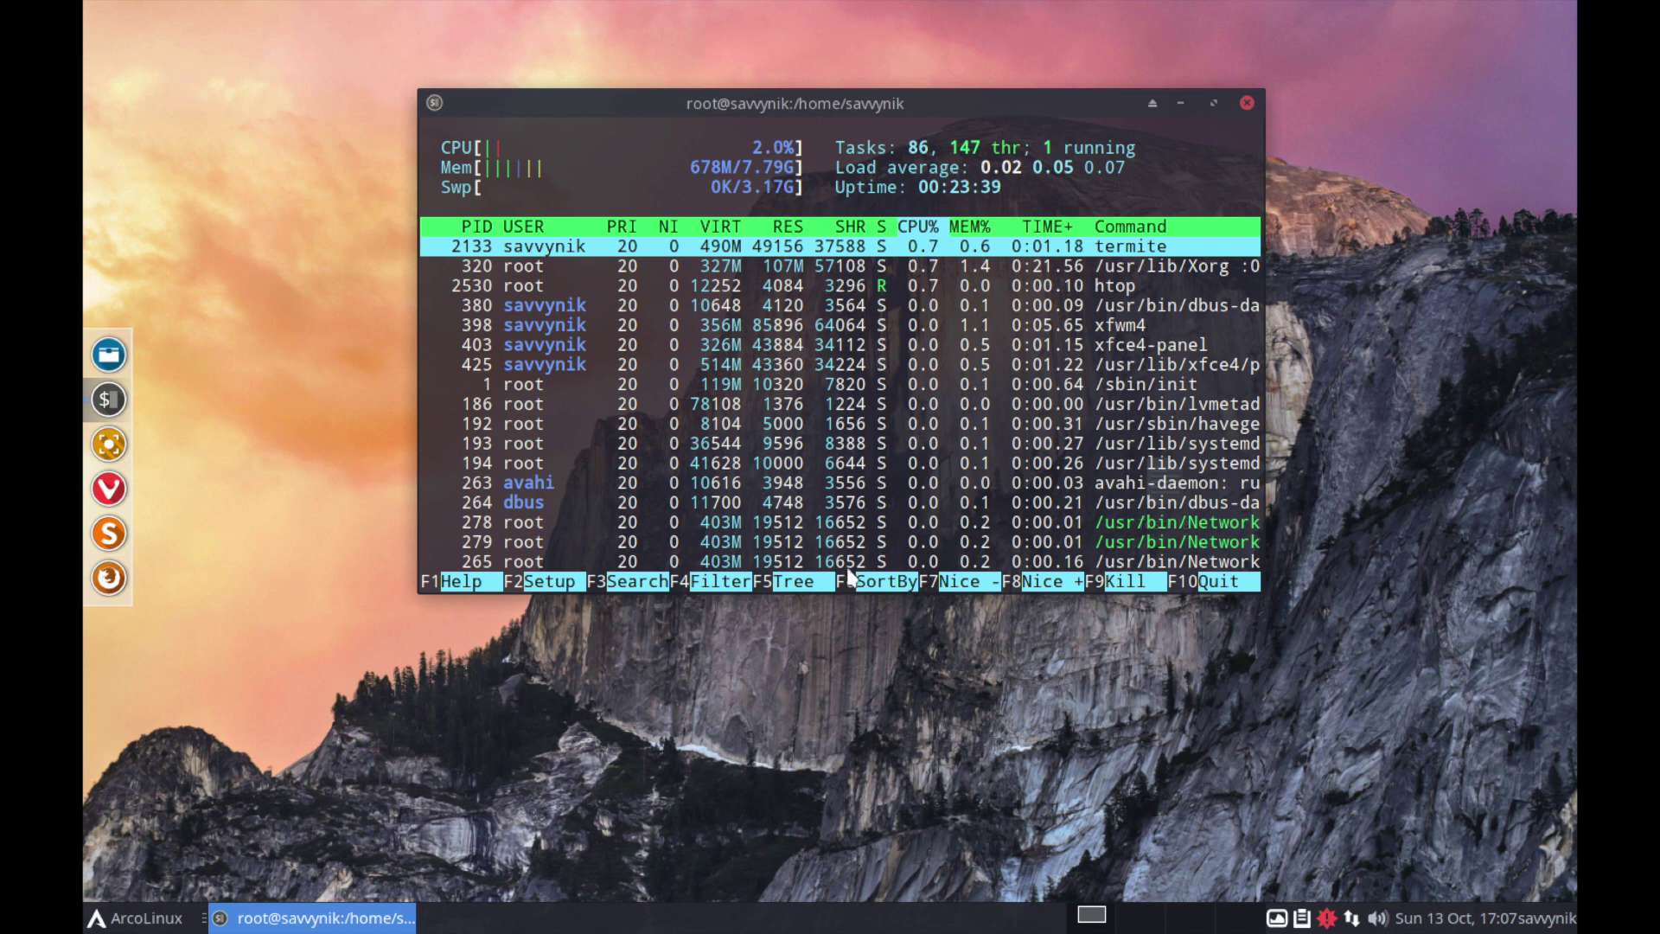
pyautogui.moveTo(848, 593); pyautogui.dragTo(853, 664)
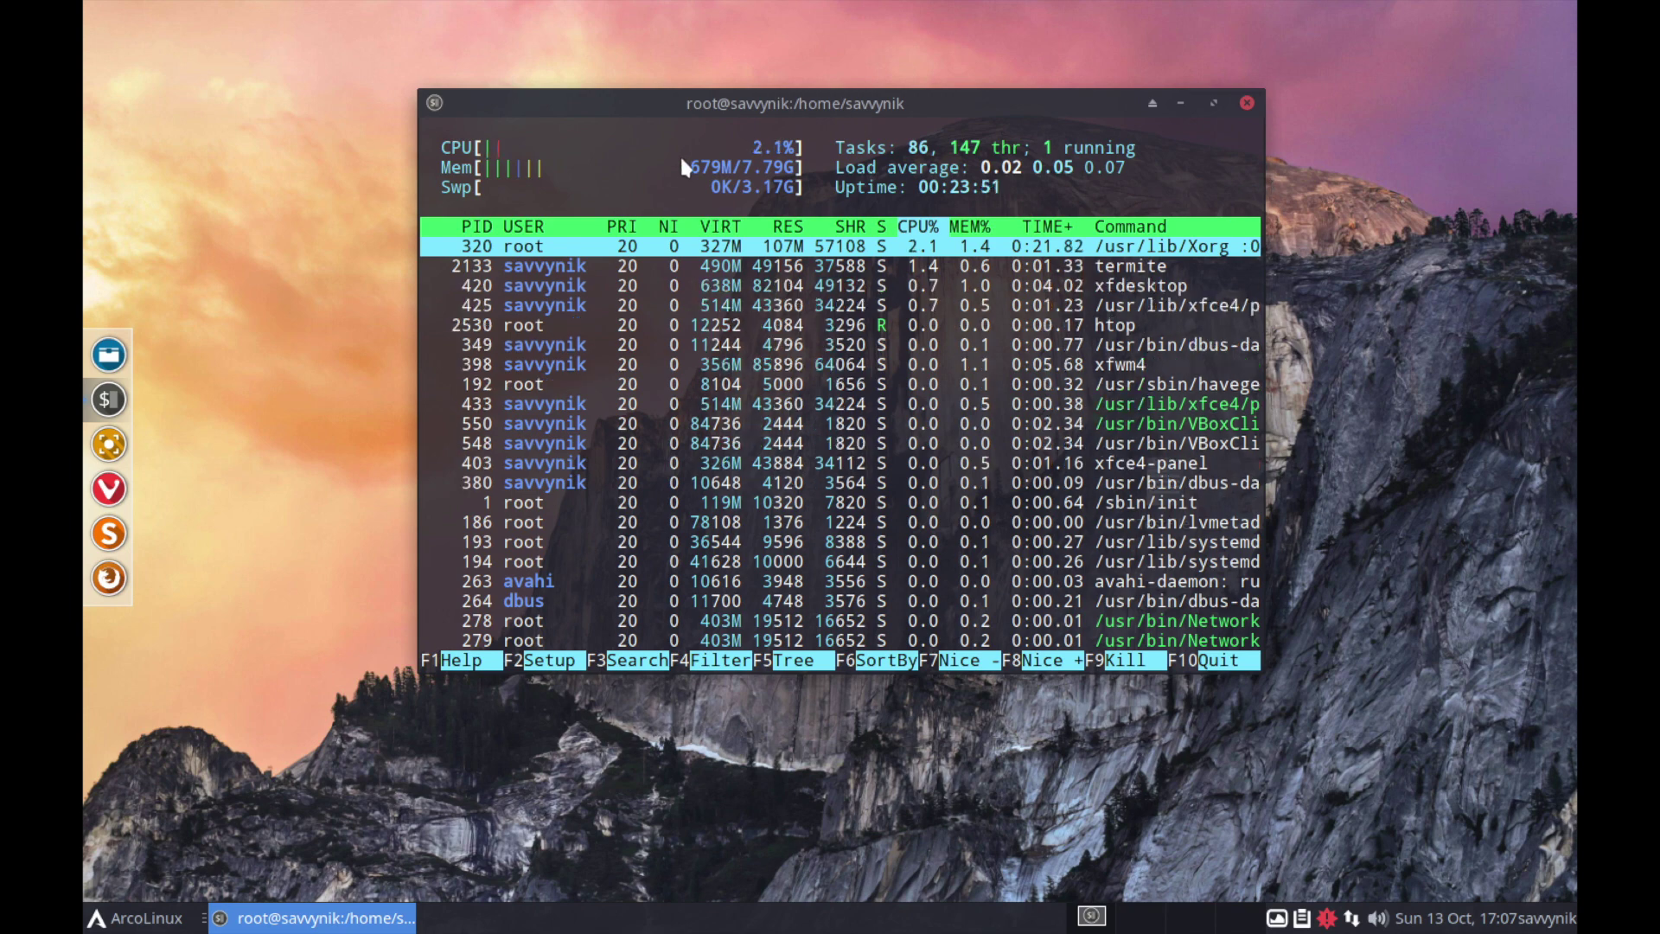
pyautogui.moveTo(650, 101); pyautogui.dragTo(573, 89)
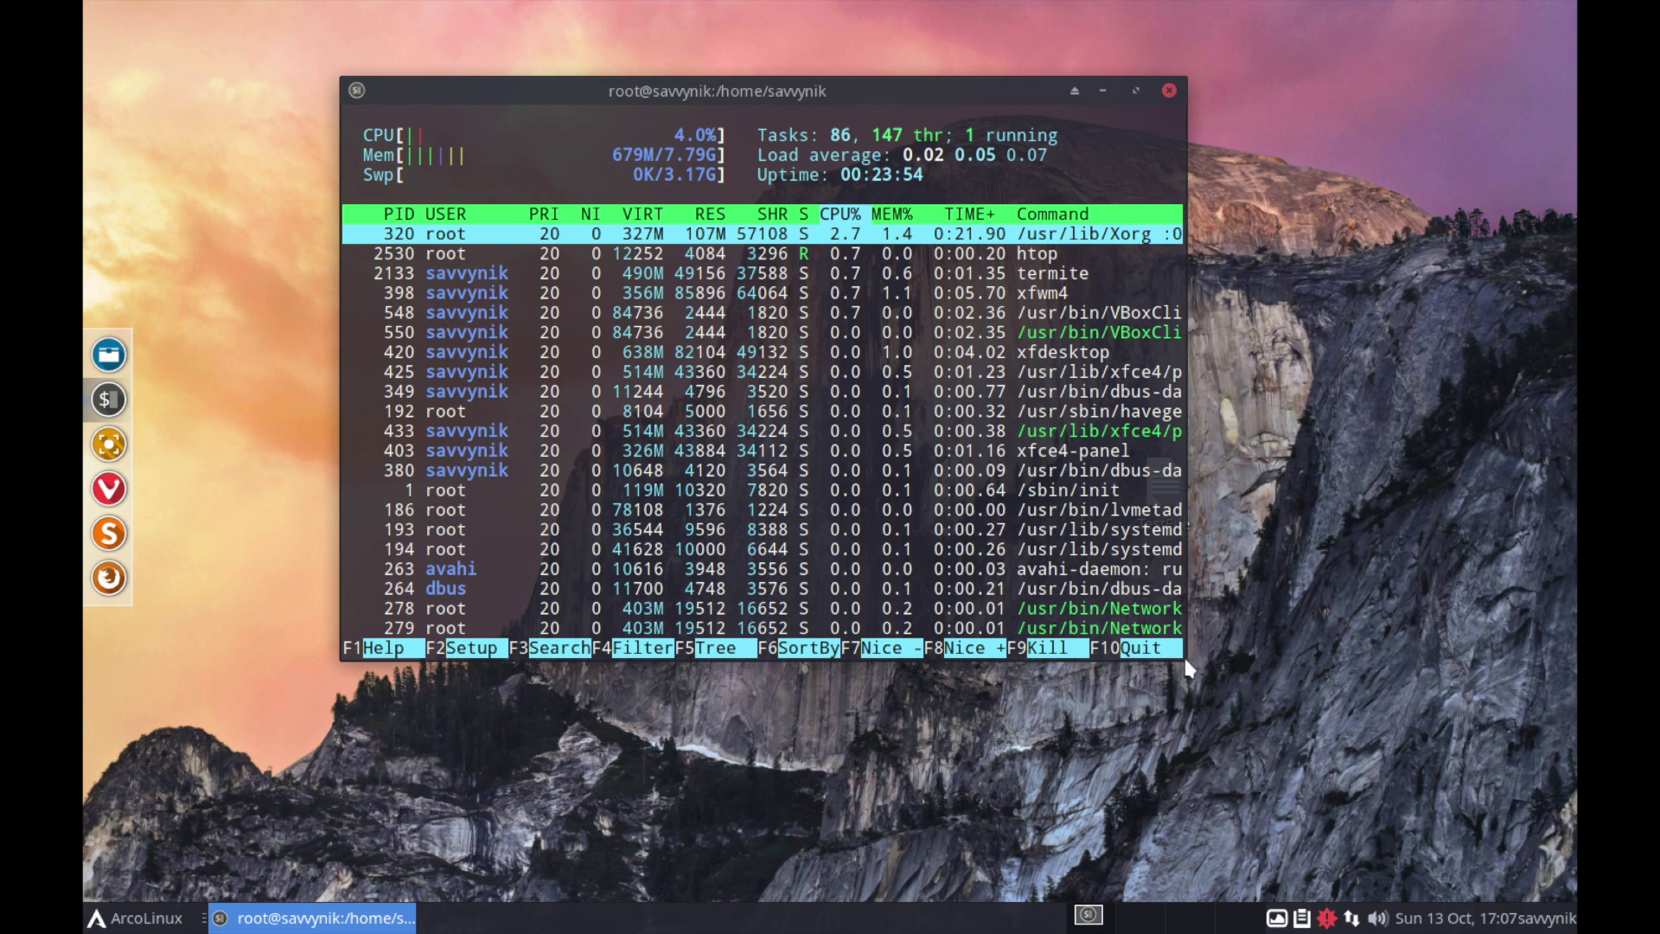
pyautogui.moveTo(1187, 668); pyautogui.dragTo(1400, 814)
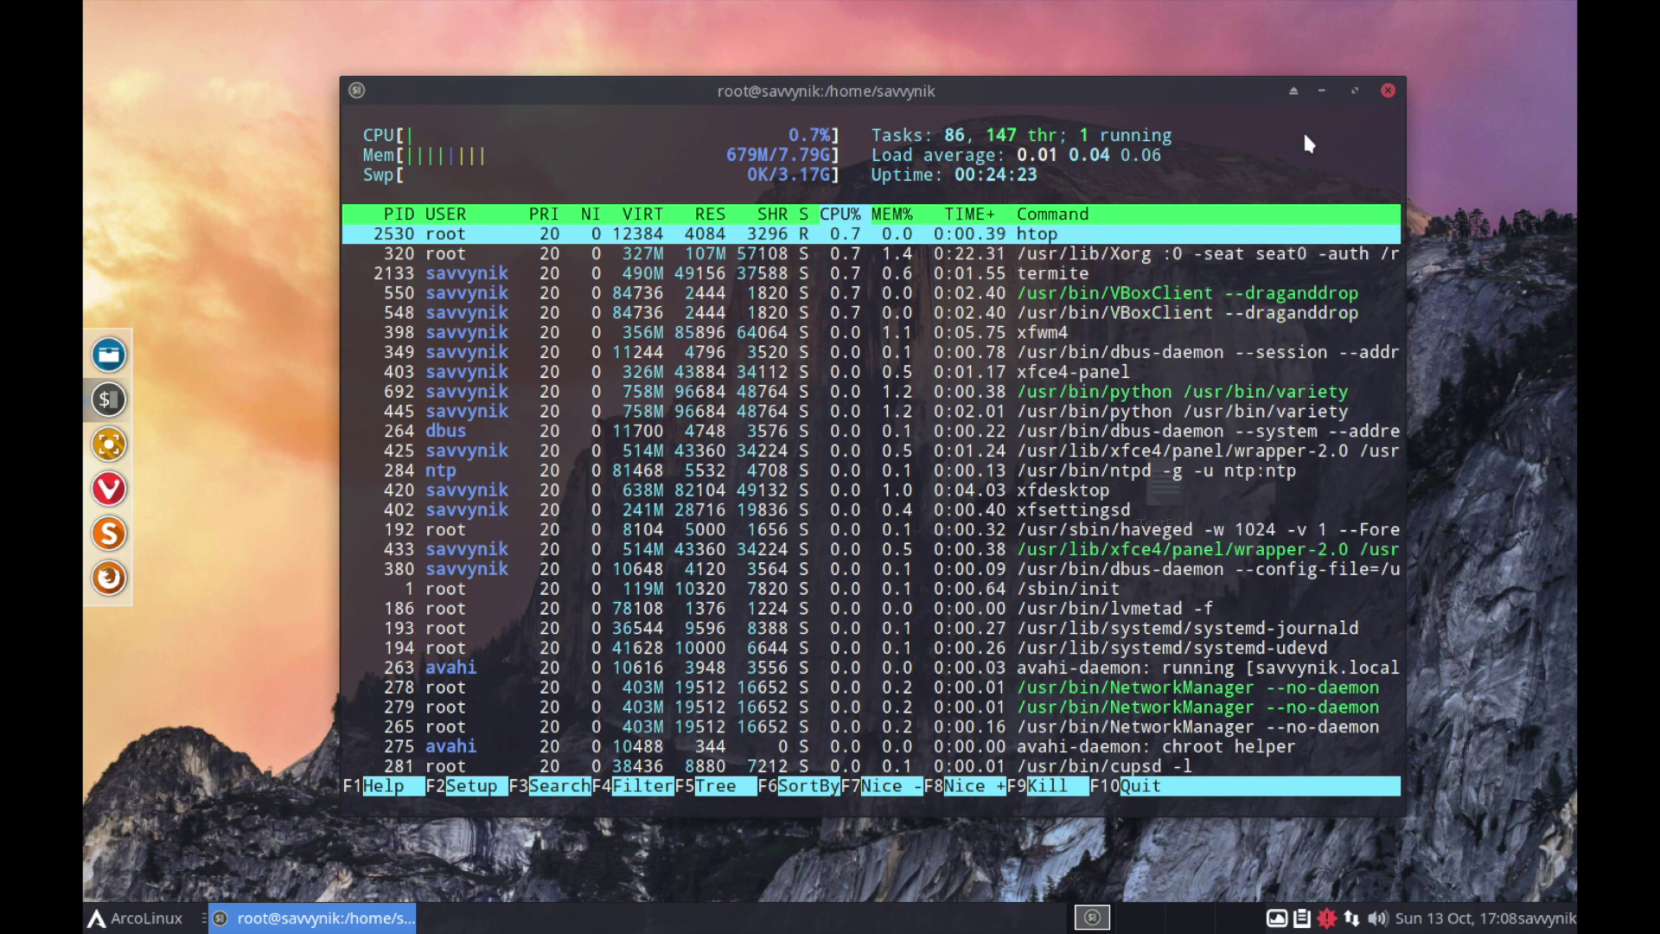
pyautogui.press('q')
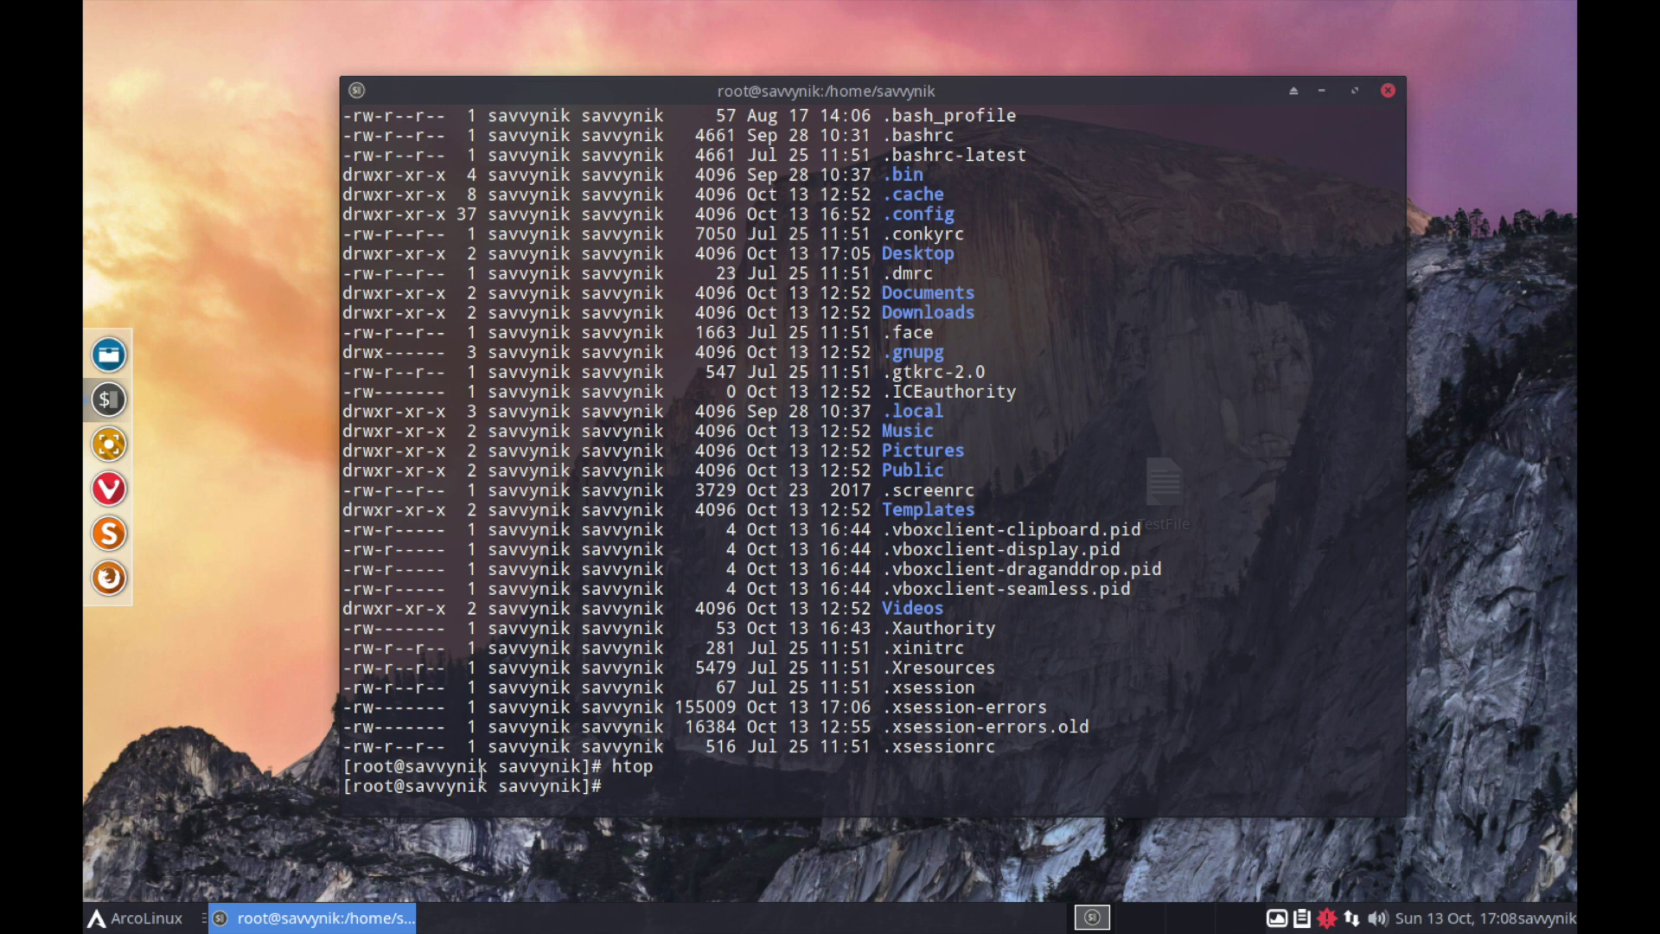
# Exit the root shell back to the regular user prompt.
pyautogui.moveTo(581, 785); pyautogui.dragTo(346, 784)
pyautogui.click(616, 782)
pyautogui.write('exit')
pyautogui.press('Return')
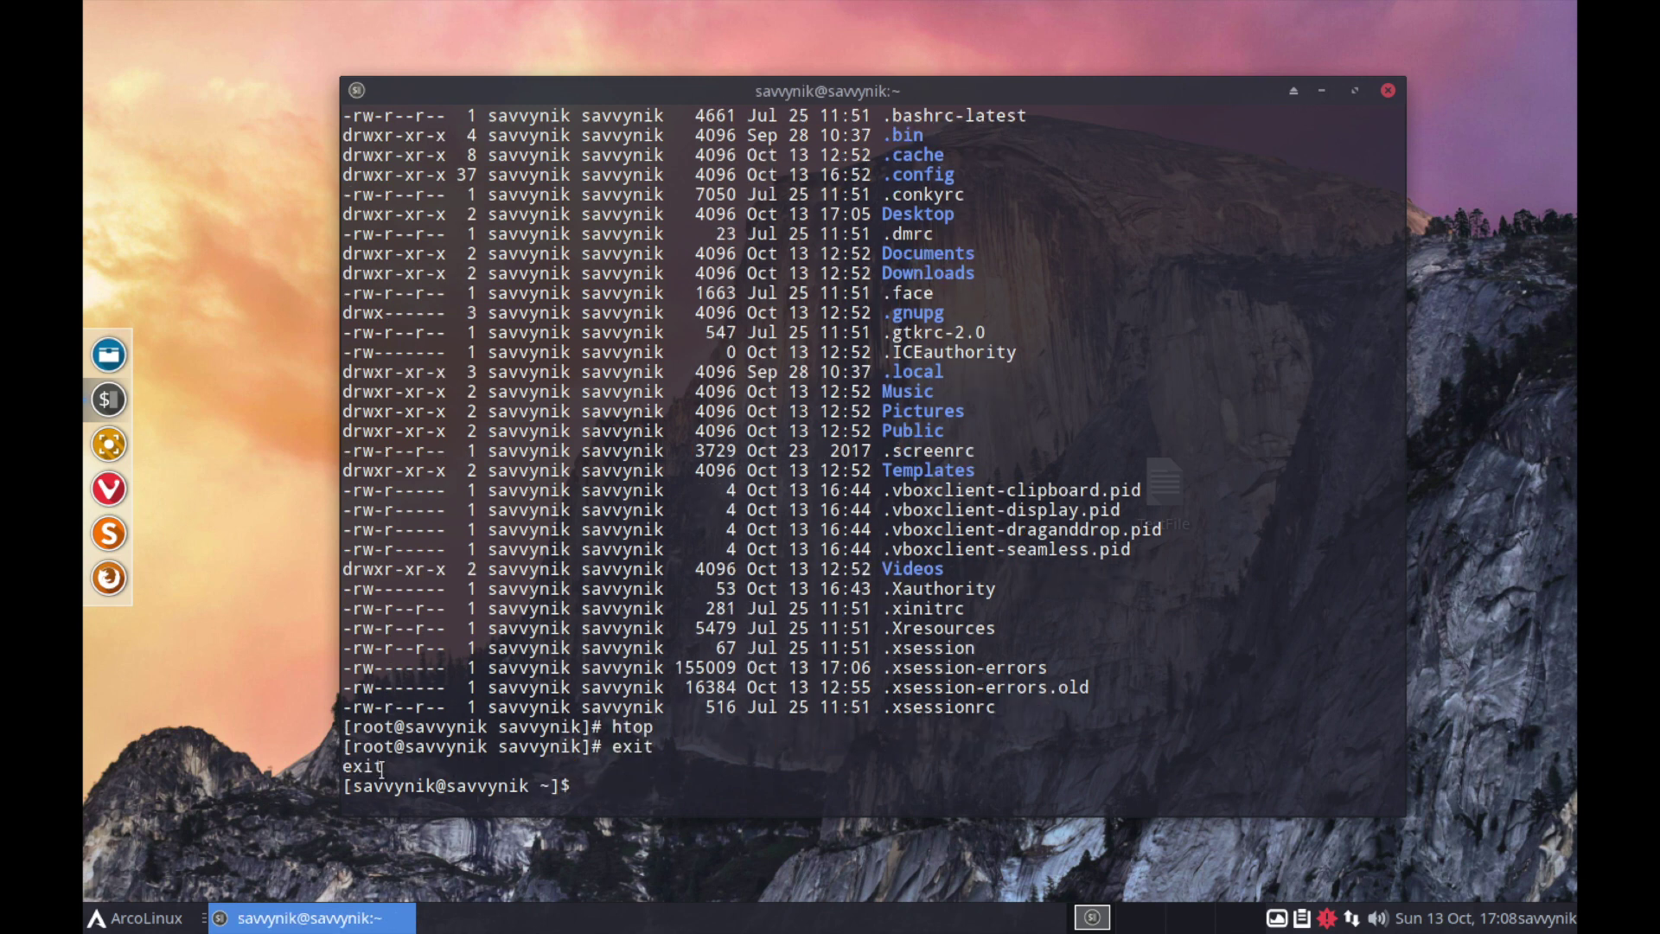
# Select names in the prompt and nudge the terminal window slightly up and left.
pyautogui.doubleClick(418, 785)
pyautogui.click(419, 785)
pyautogui.doubleClick(380, 749)
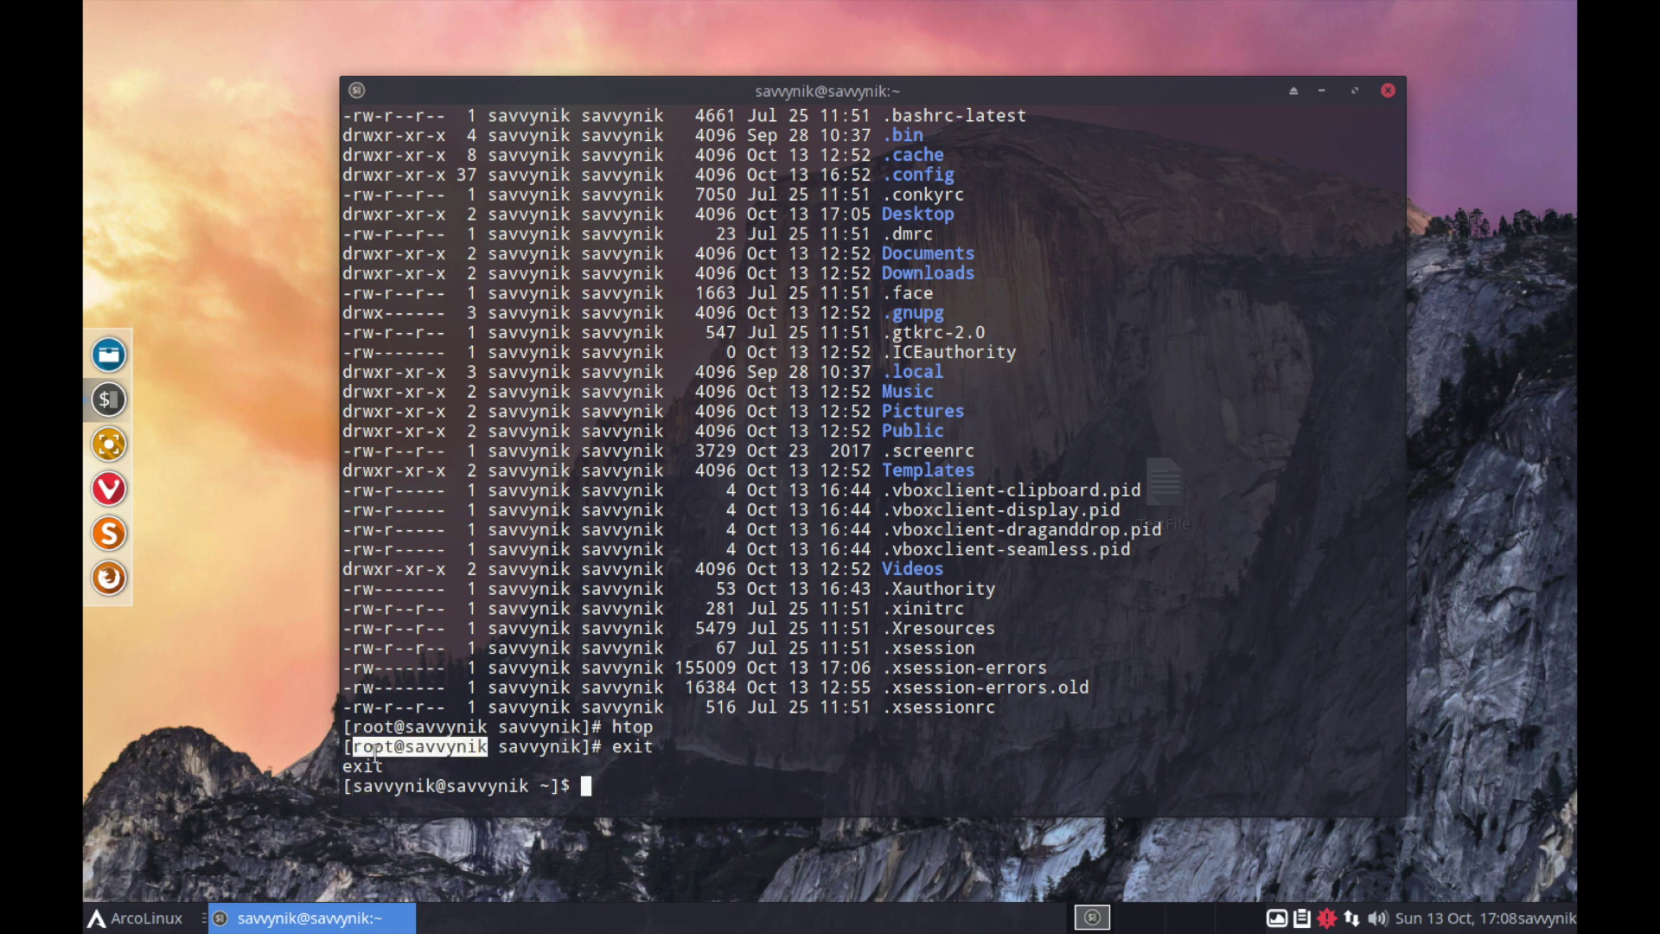
pyautogui.click(423, 752)
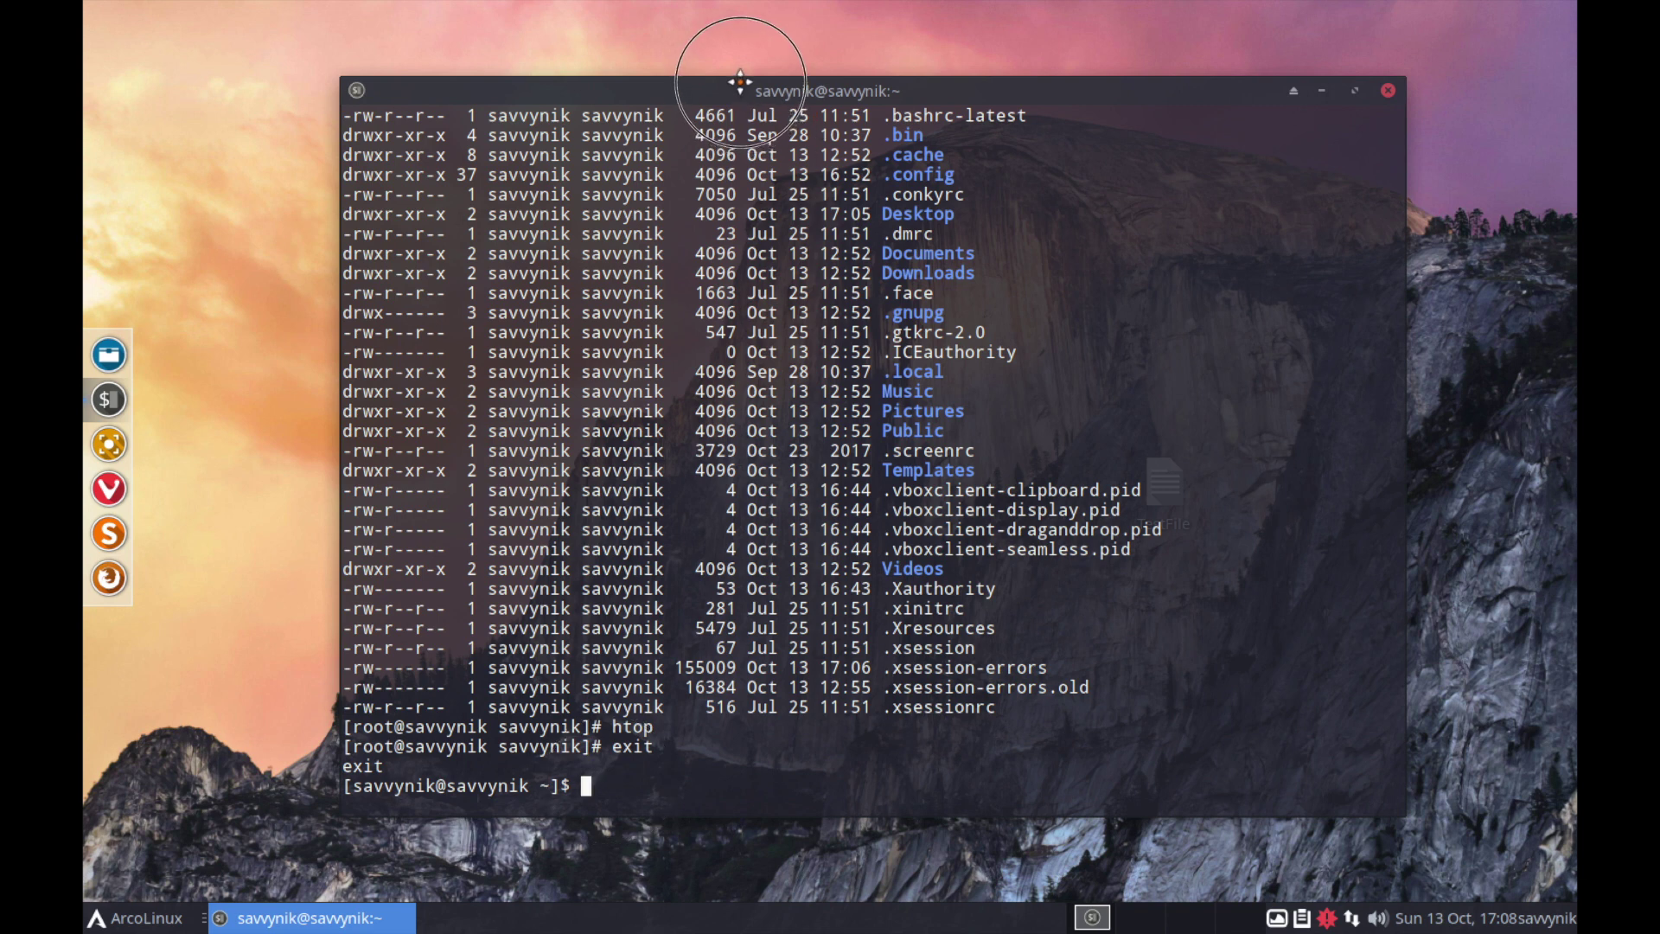
pyautogui.moveTo(742, 89); pyautogui.dragTo(736, 74)
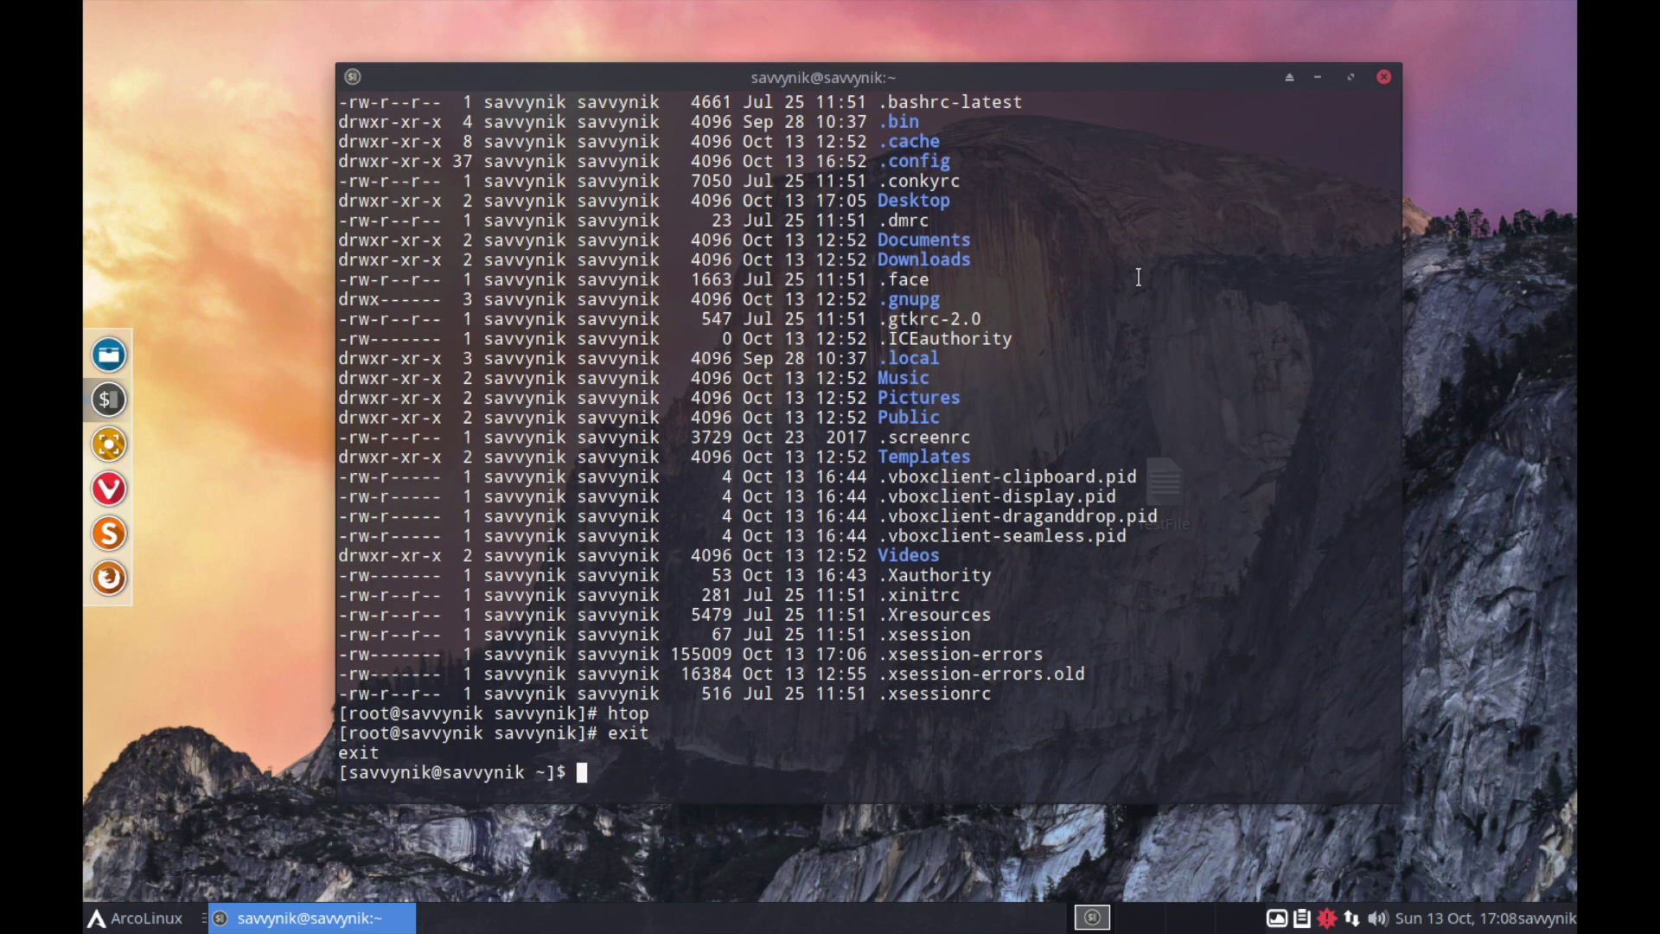
pyautogui.rightClick(1066, 87)
# Dismiss the window menu and close Termite, leaving only TestFile on the desktop.
pyautogui.press('Escape')
pyautogui.rightClick(938, 86)
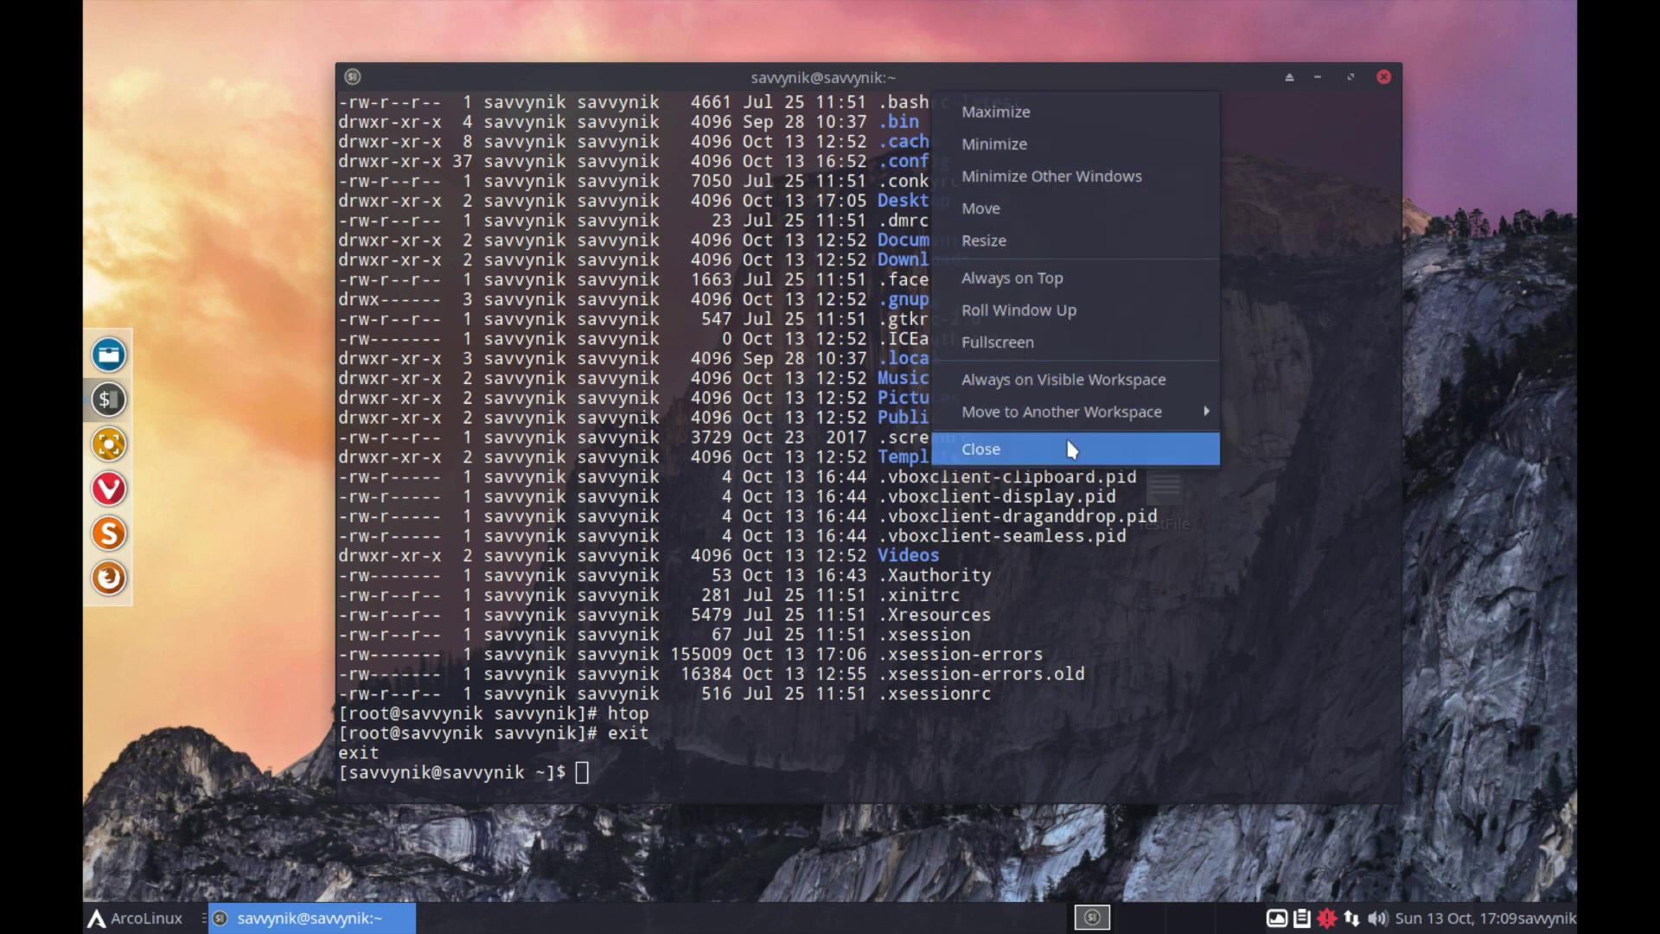
pyautogui.click(1305, 153)
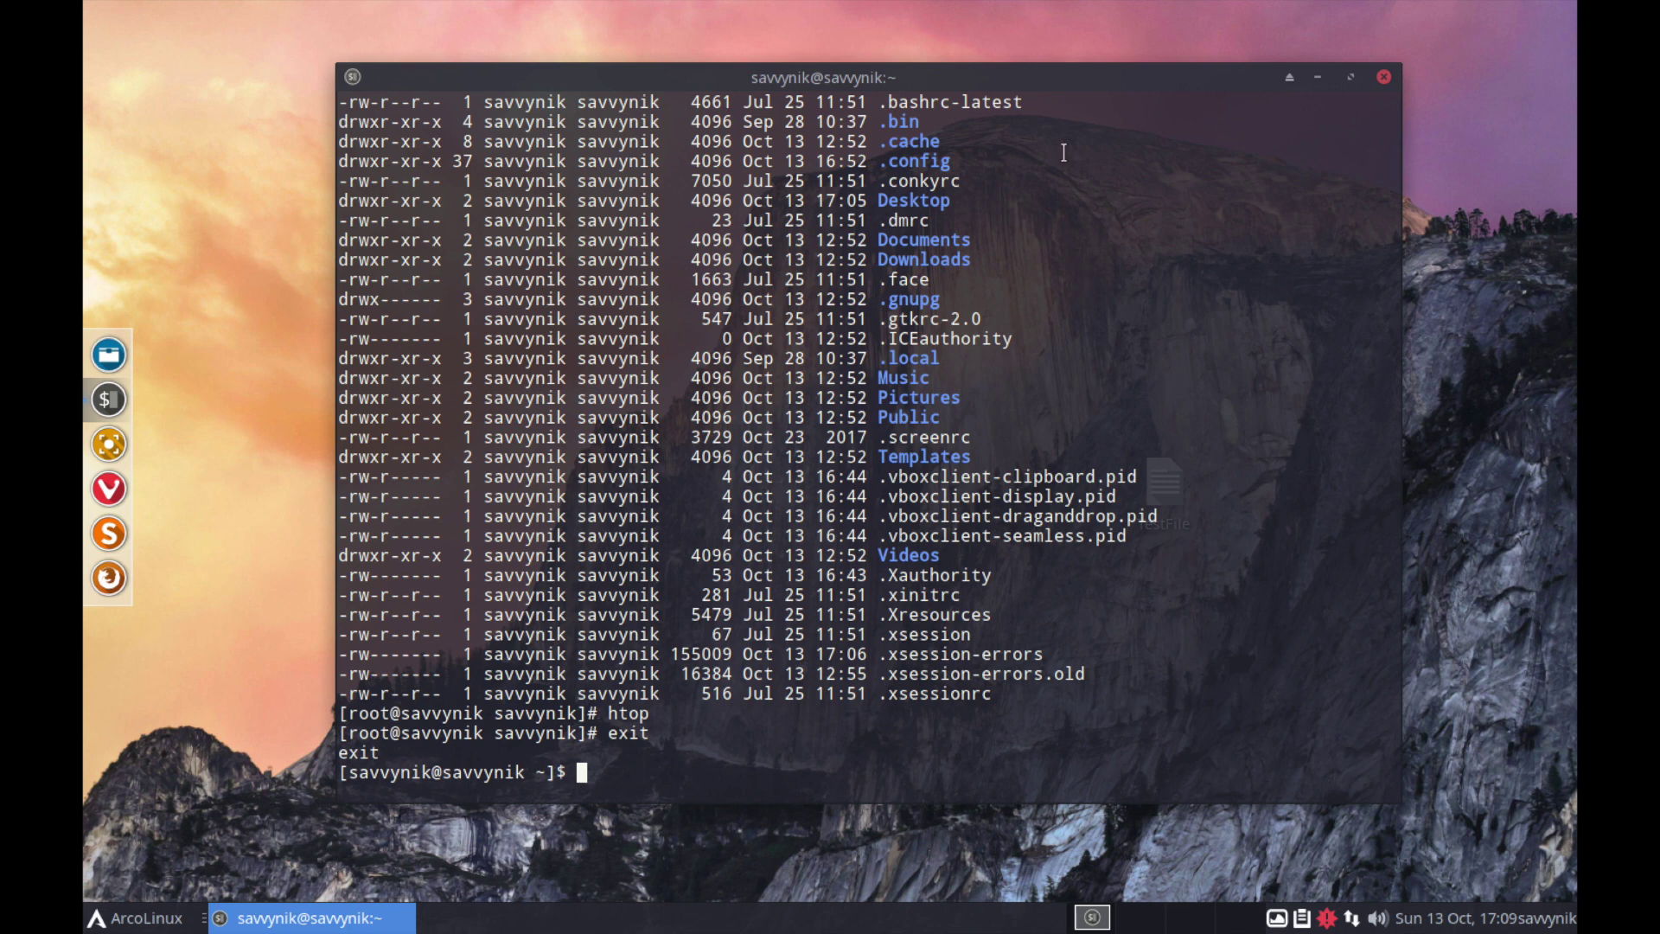
pyautogui.click(1383, 77)
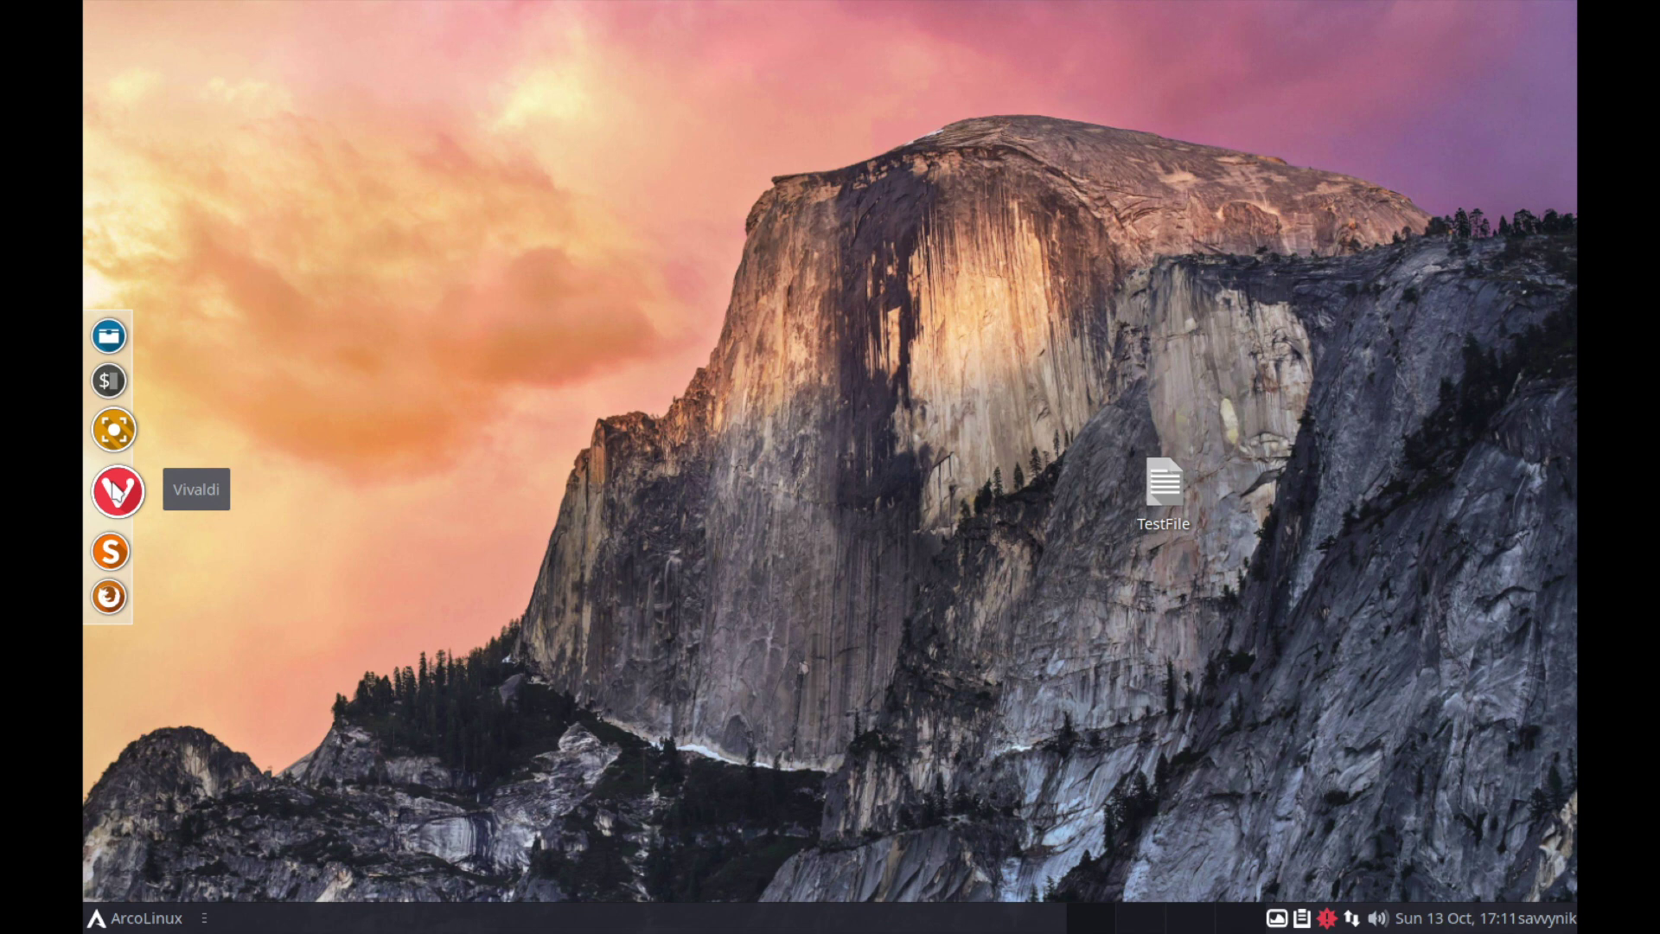
pyautogui.click(115, 491)
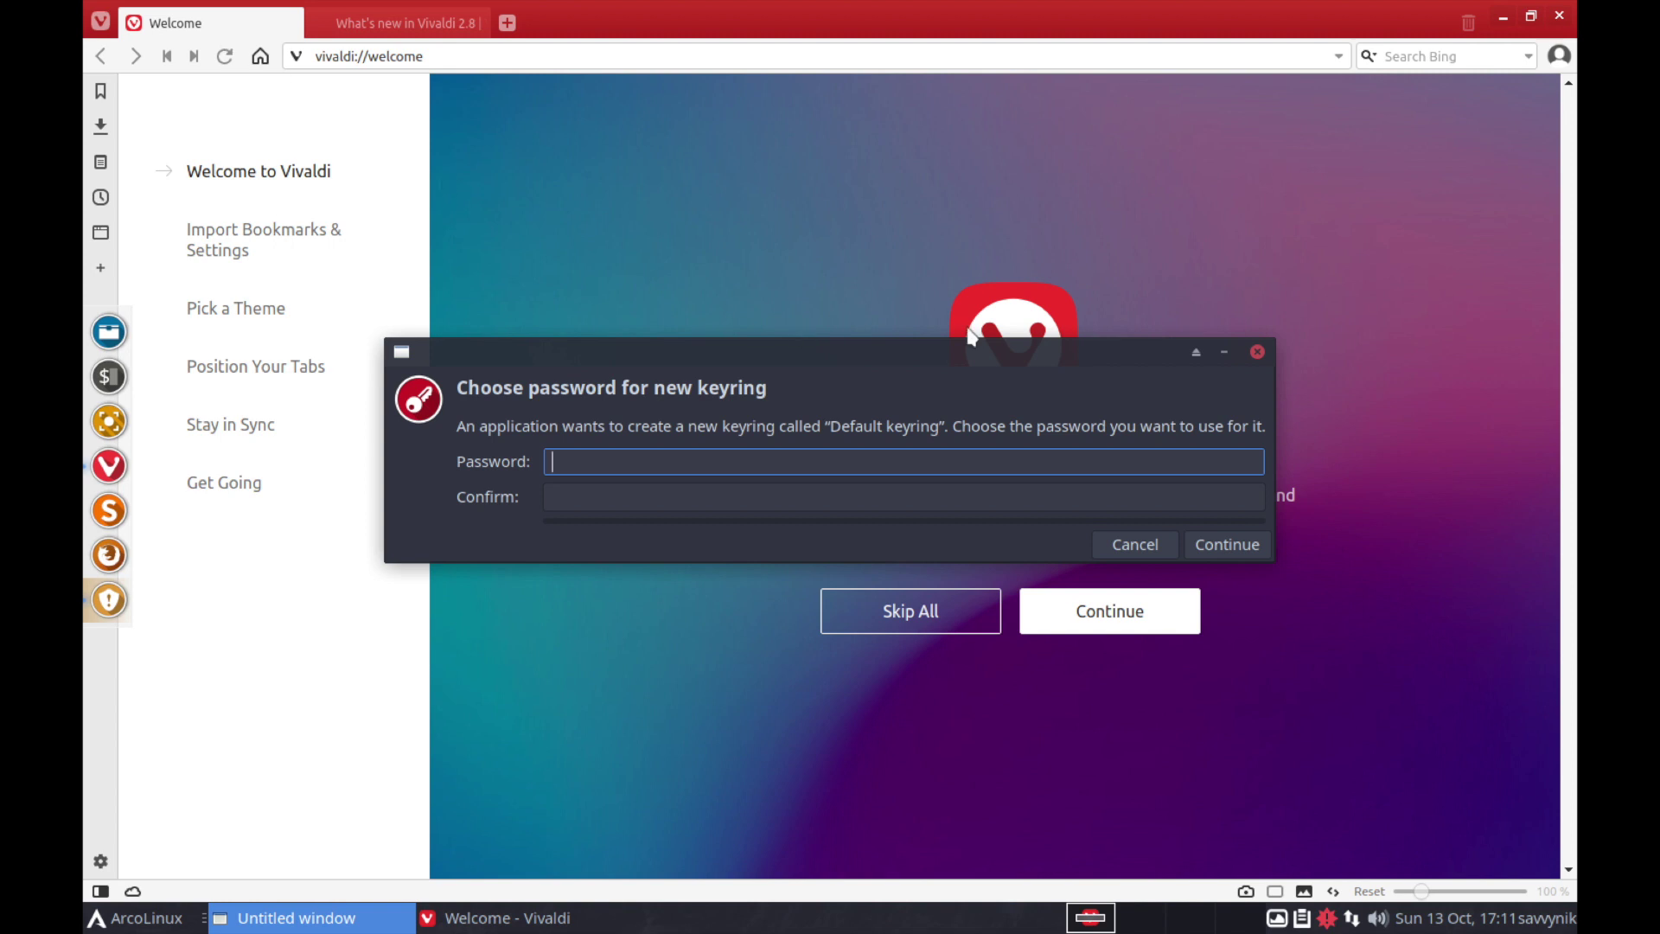
# Enter and confirm a password for the new default keyring.
pyautogui.write('********')
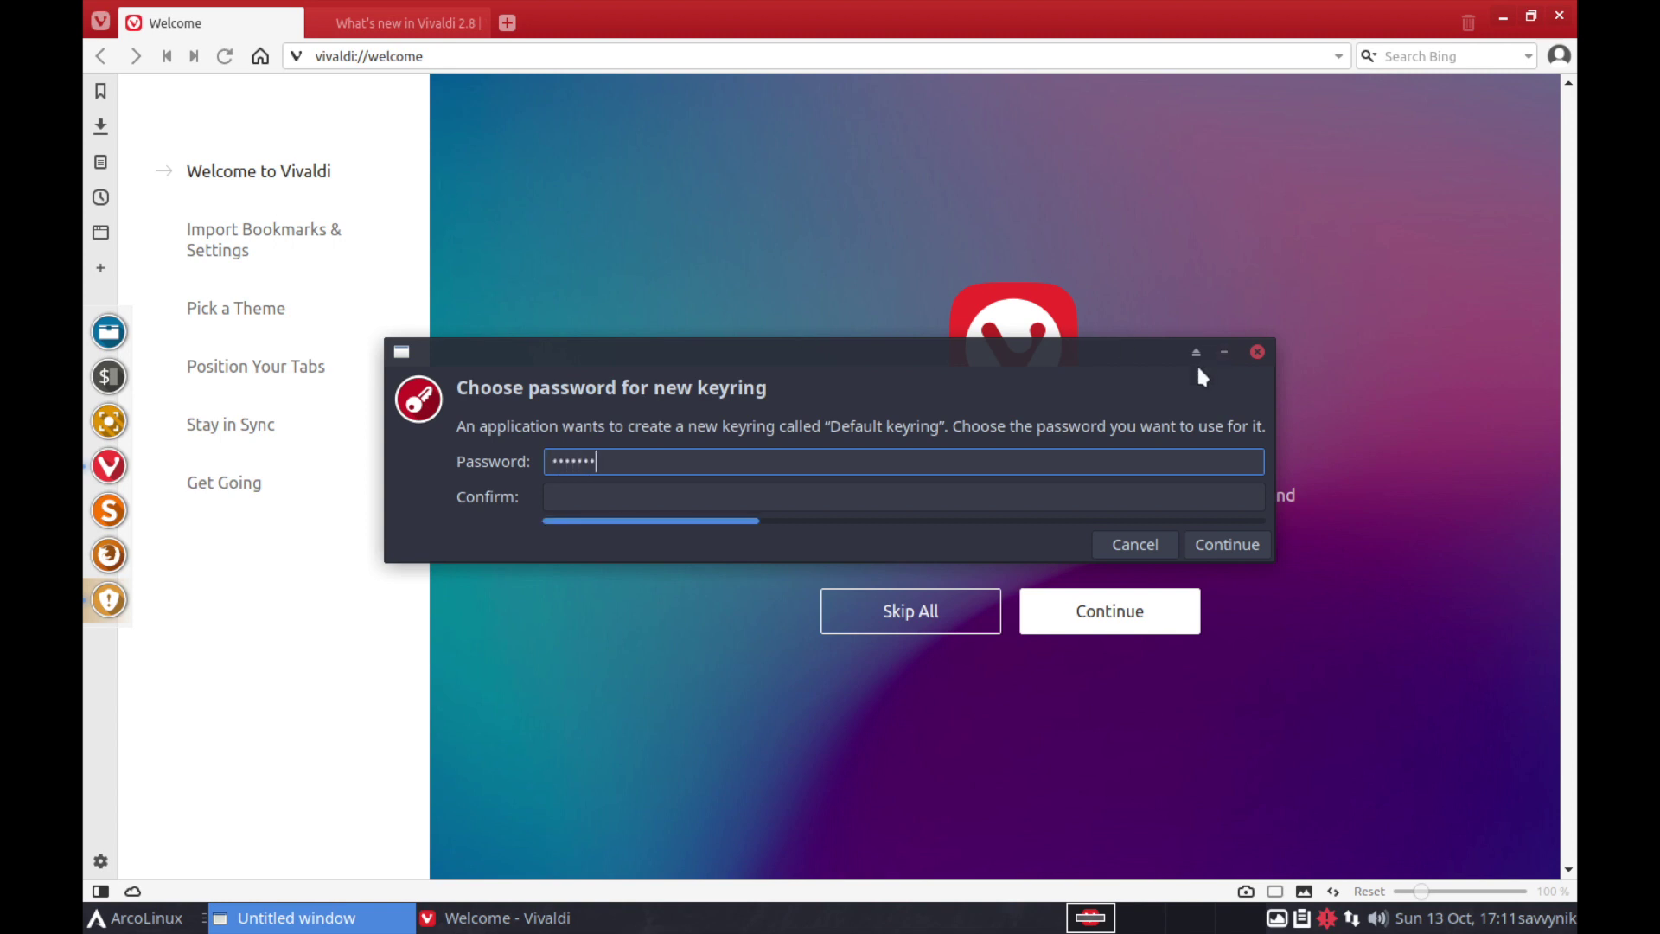
pyautogui.press('Tab')
pyautogui.write('********')
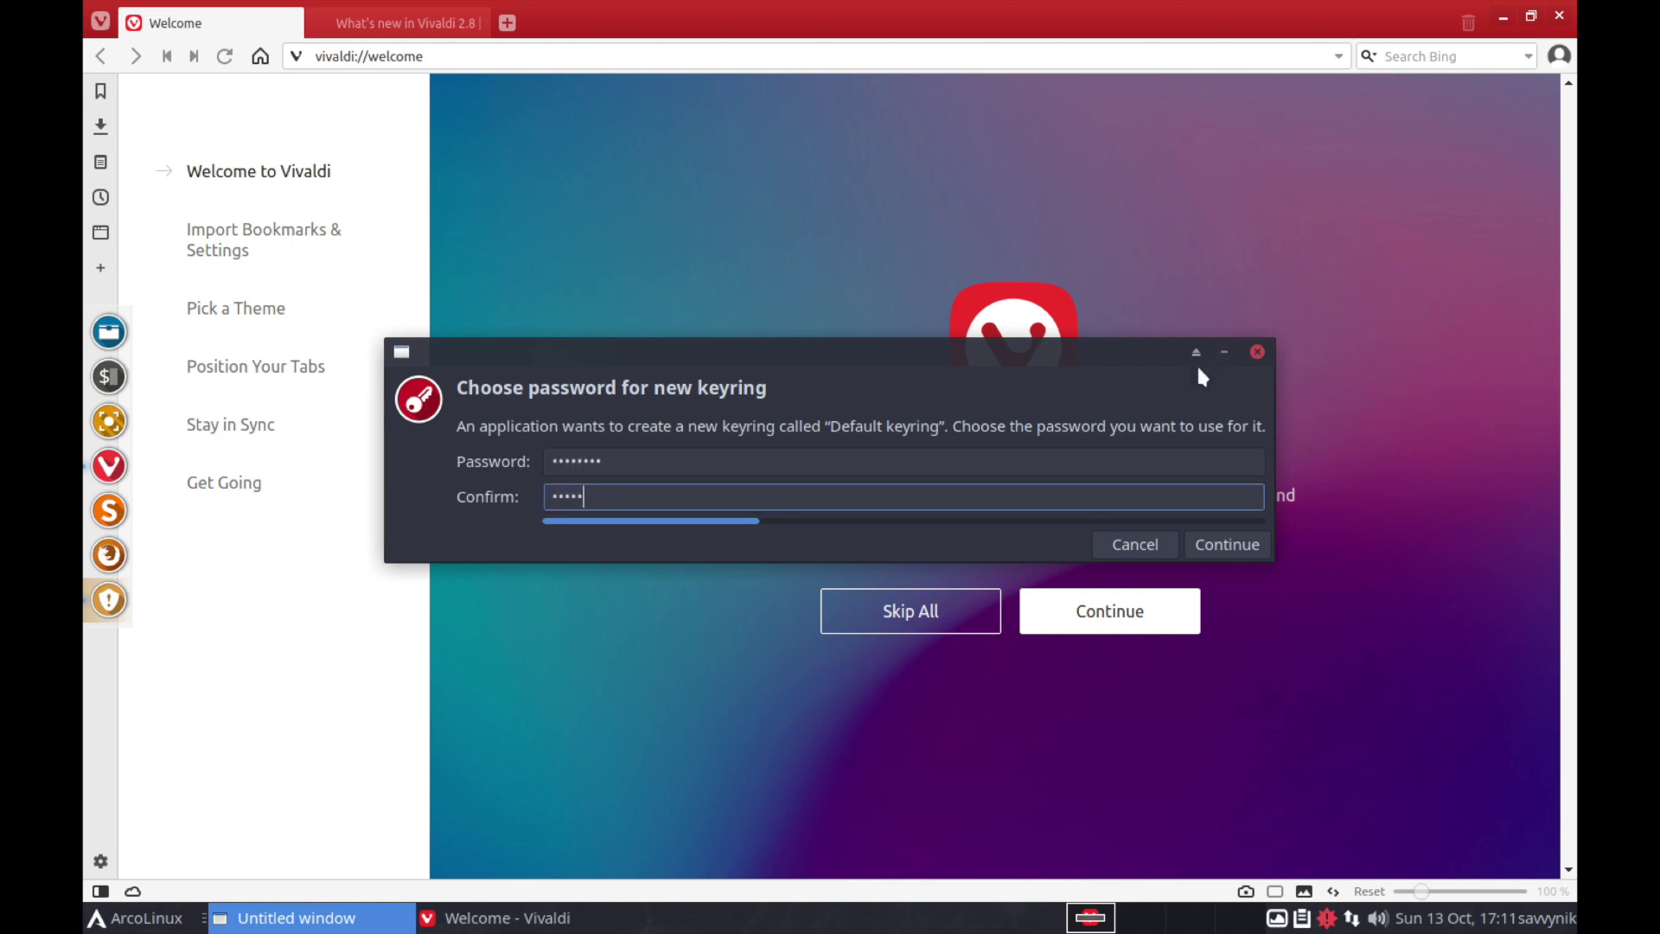
pyautogui.press('Return')
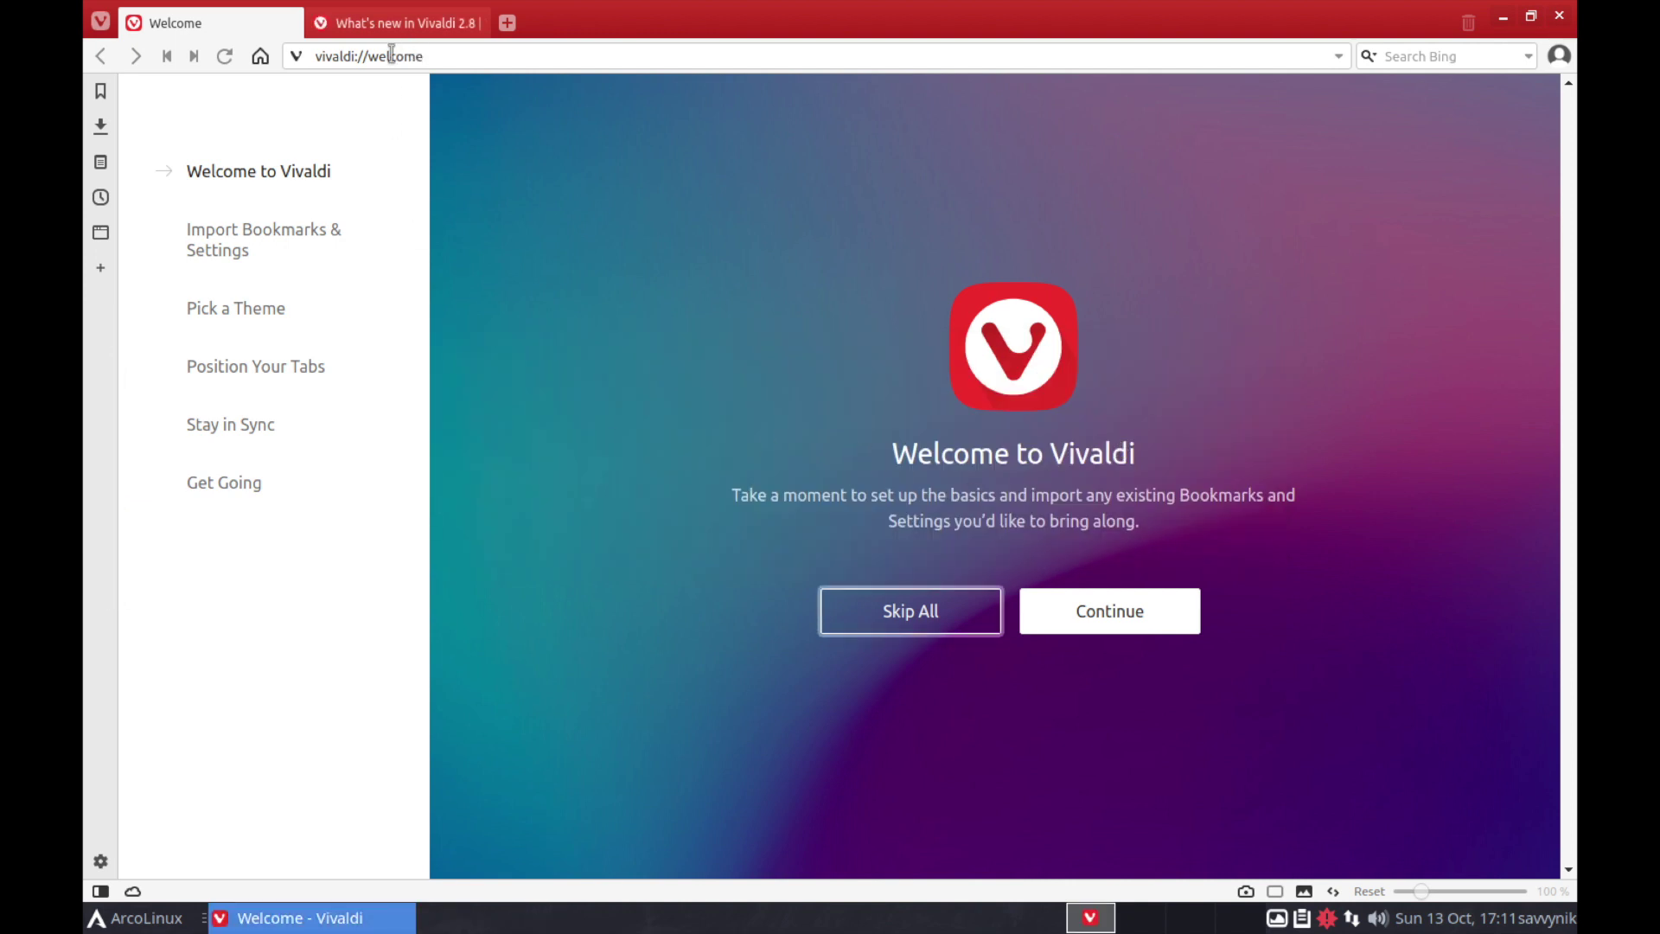
# Load google.com in the address bar, then quit Vivaldi.
pyautogui.click(449, 55)
pyautogui.write('googl')
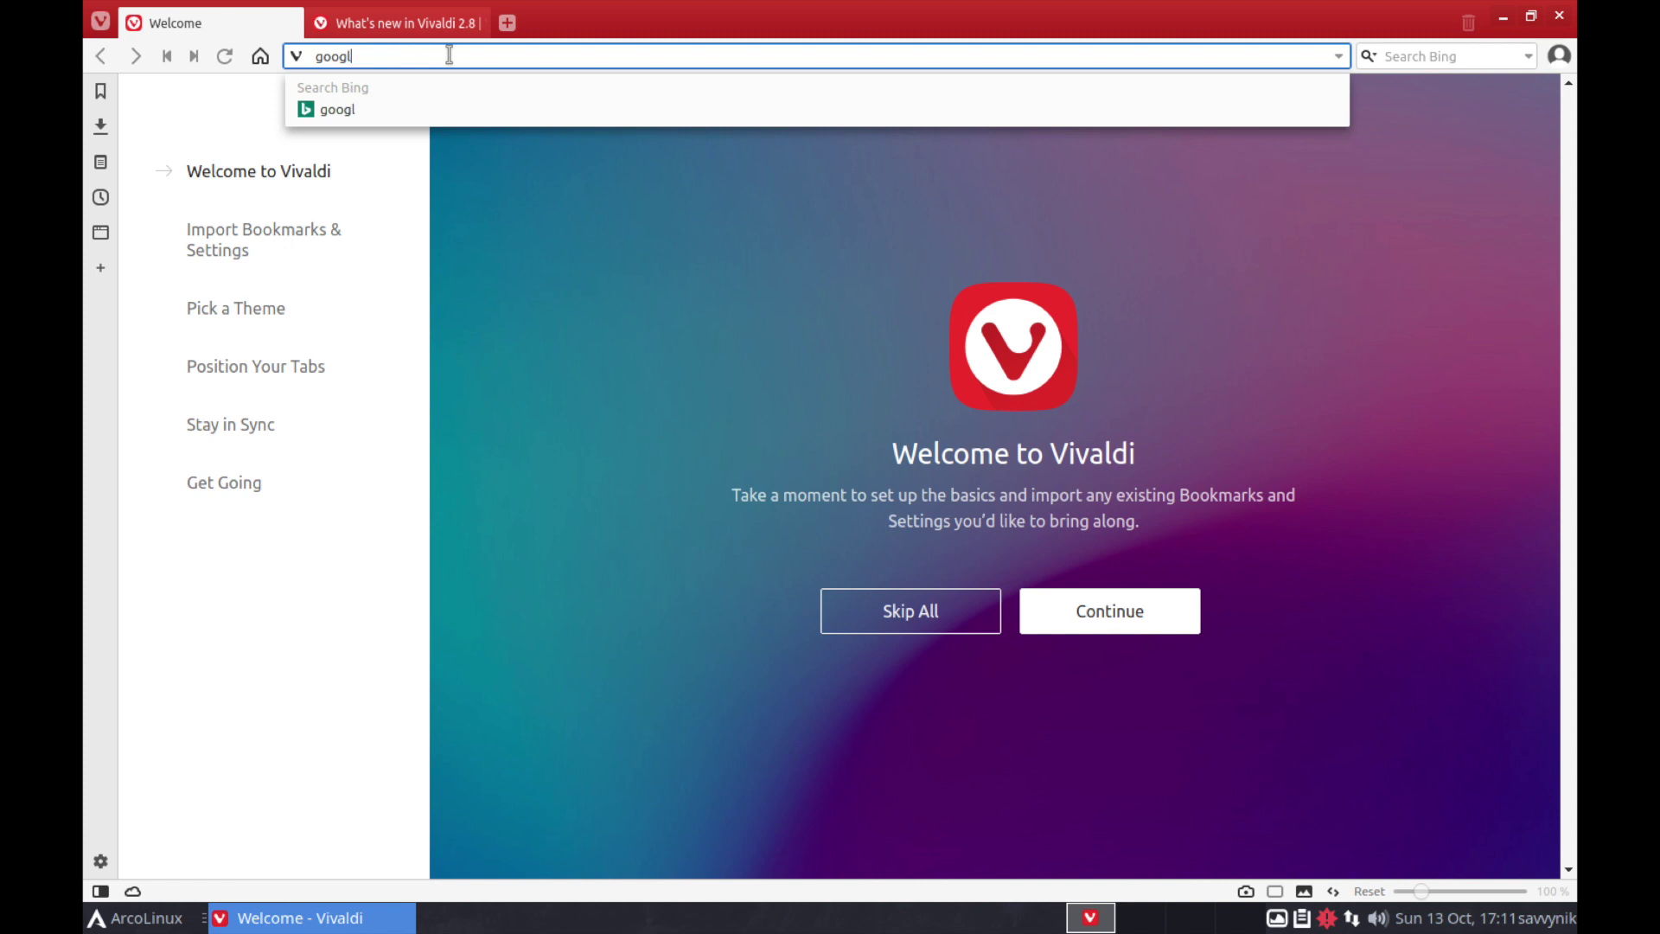
pyautogui.write('e.com')
pyautogui.press('Return')
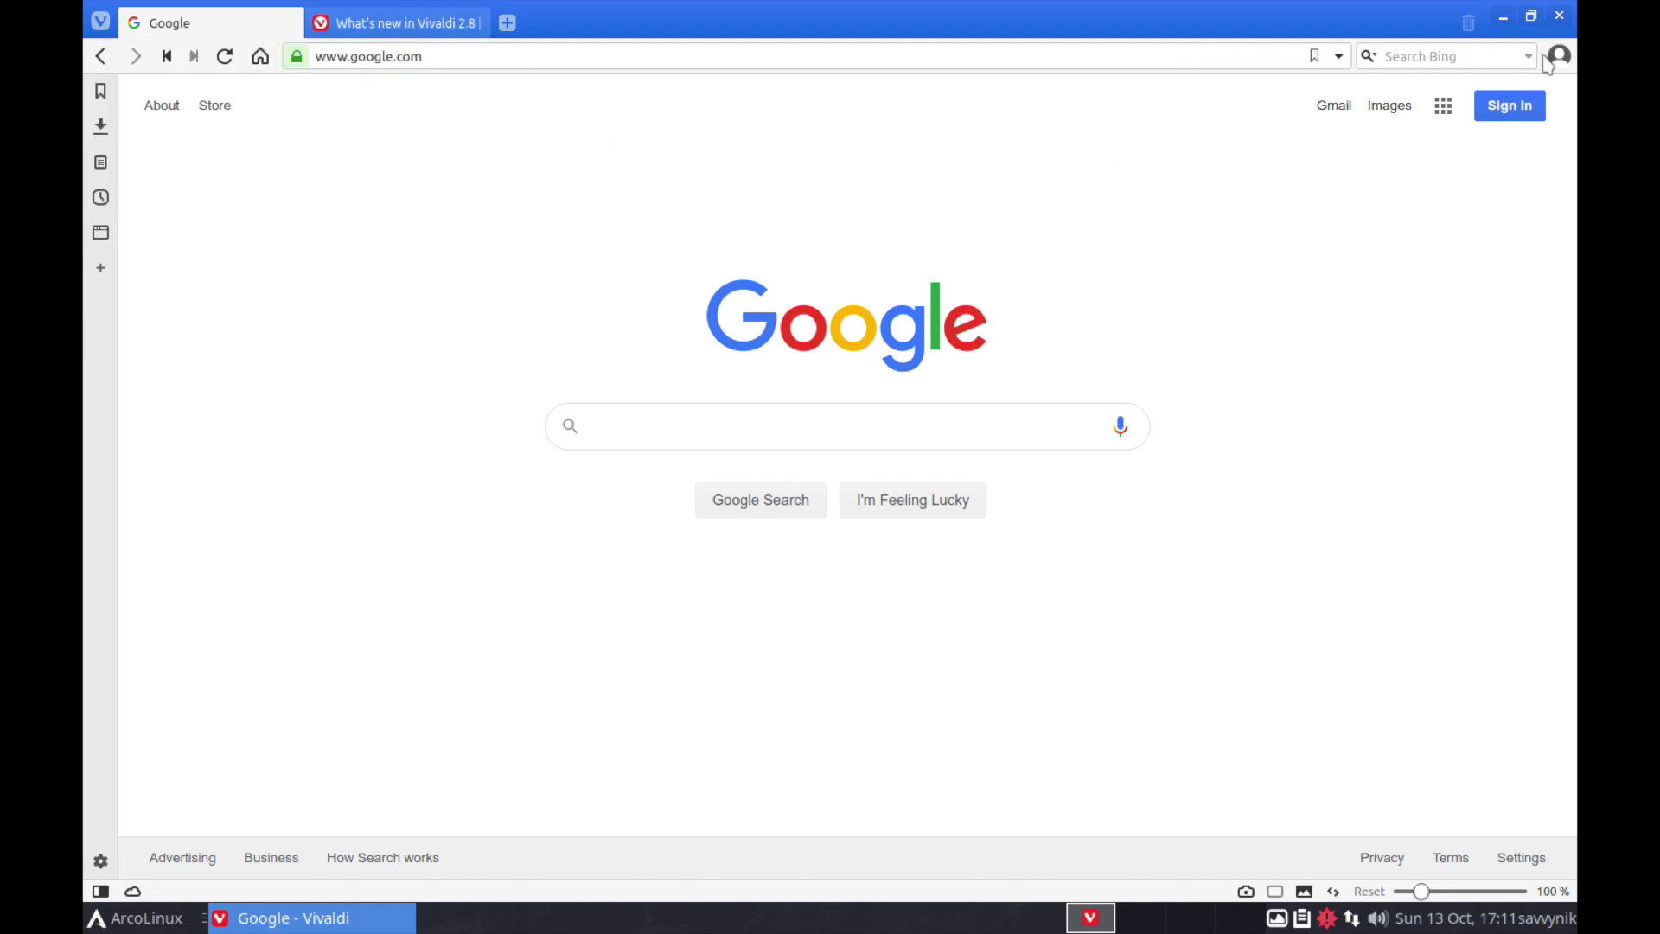
pyautogui.click(1559, 17)
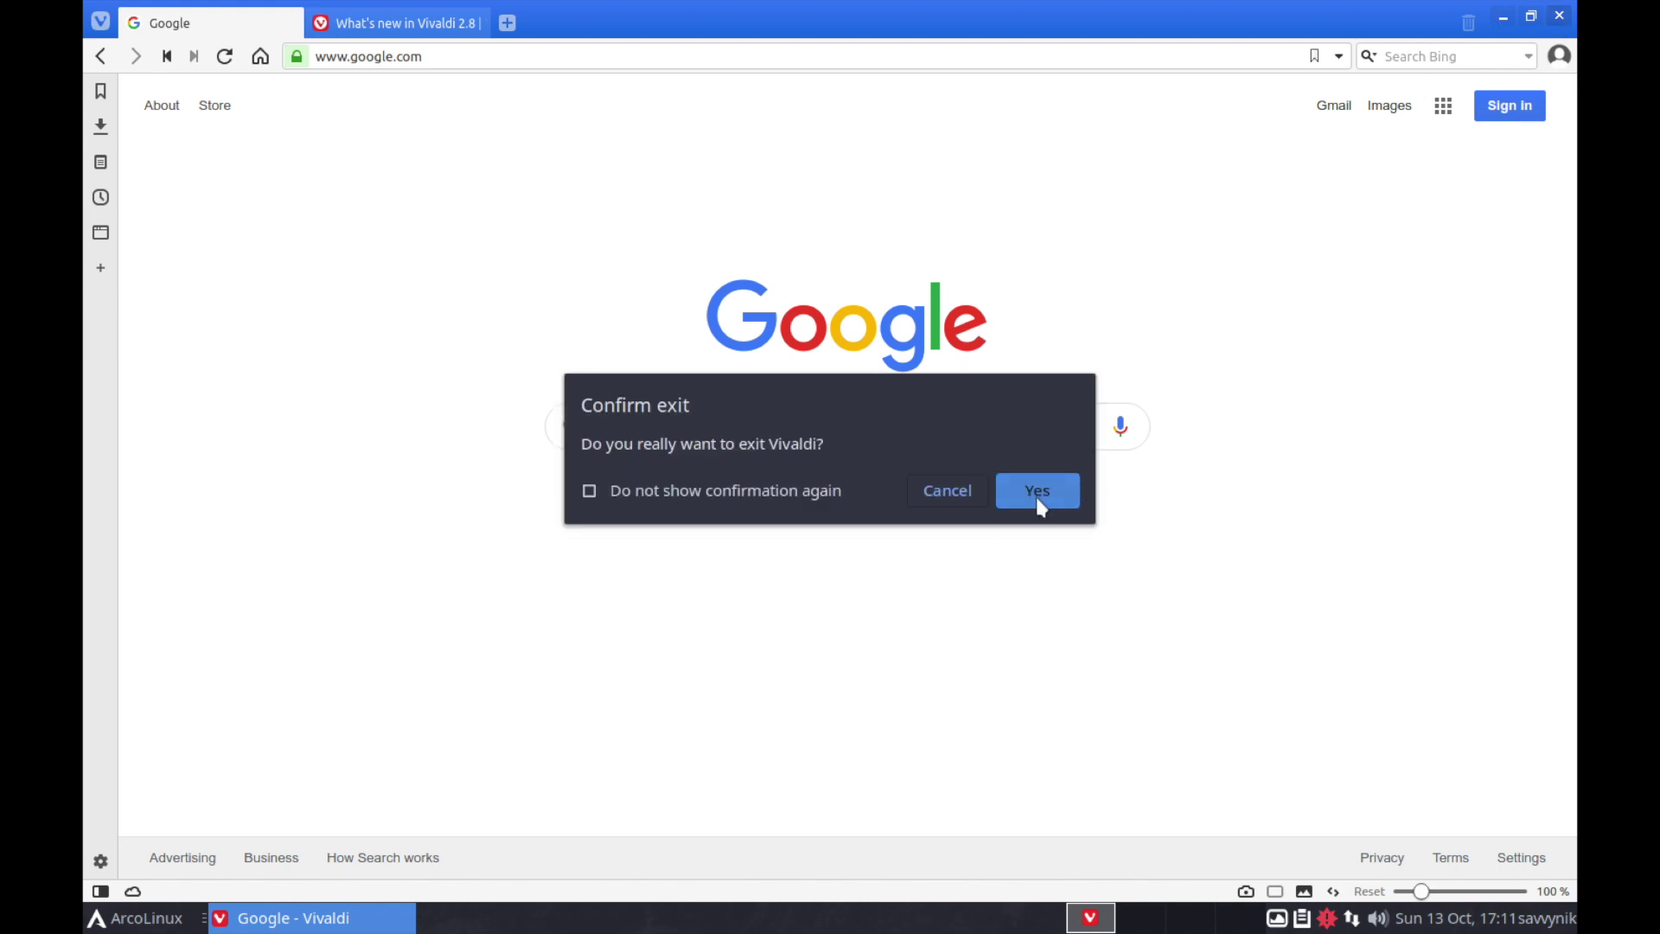
pyautogui.click(1039, 499)
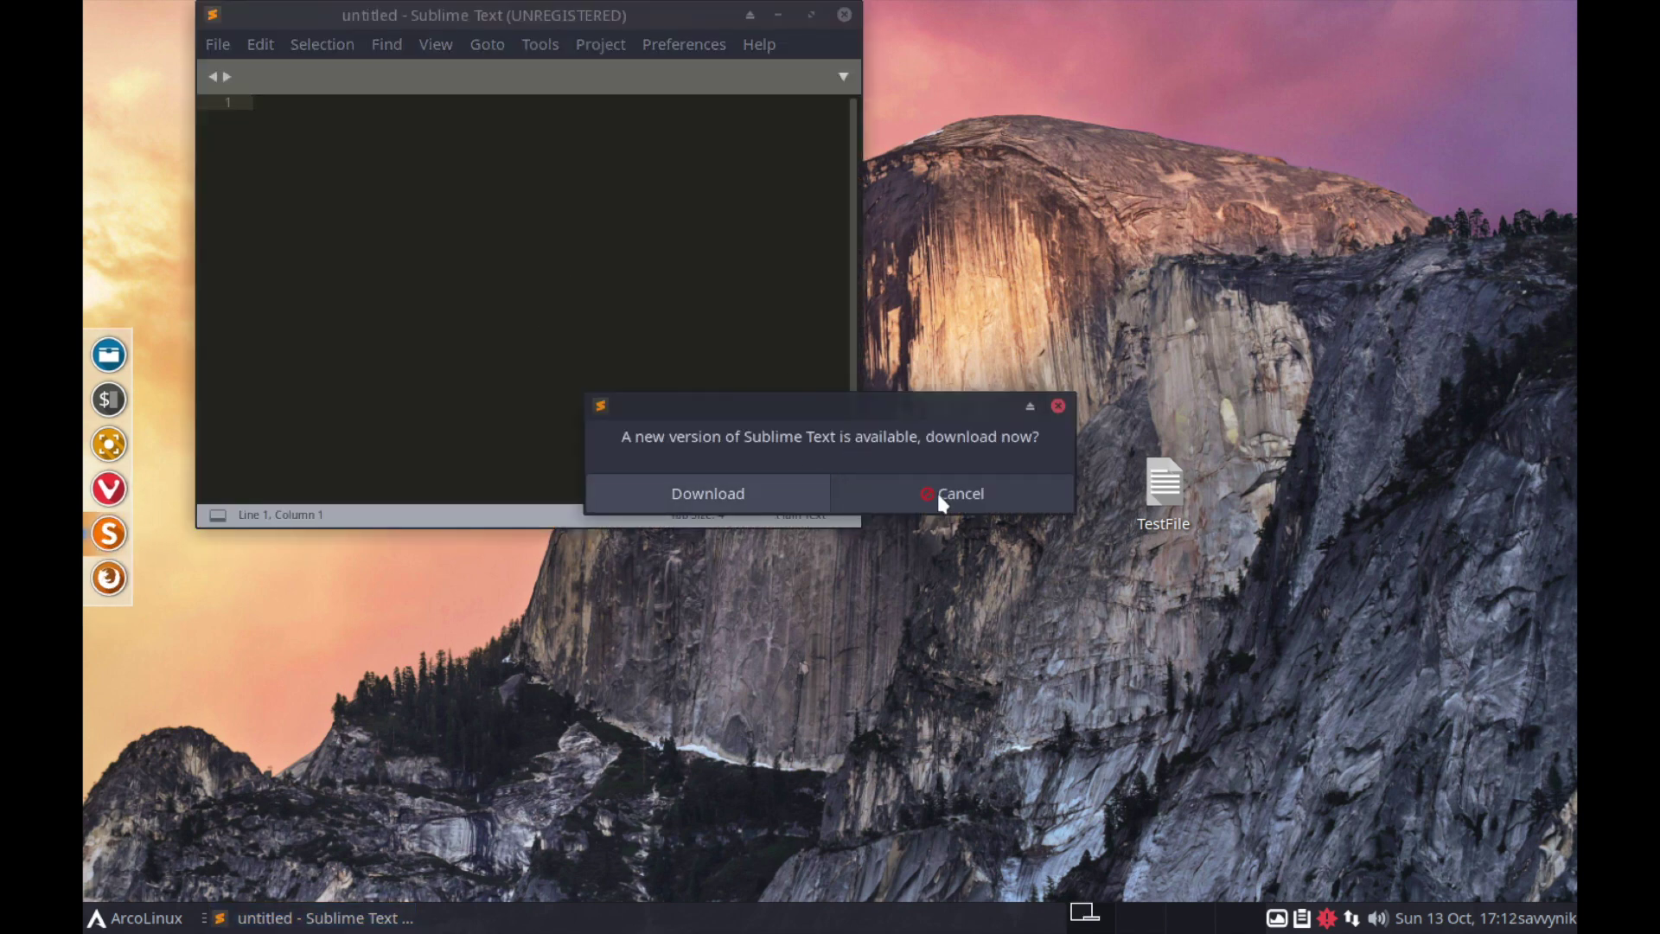
# Decline the Sublime Text update download and drag the window's bottom edge down to enlarge it.
pyautogui.click(960, 498)
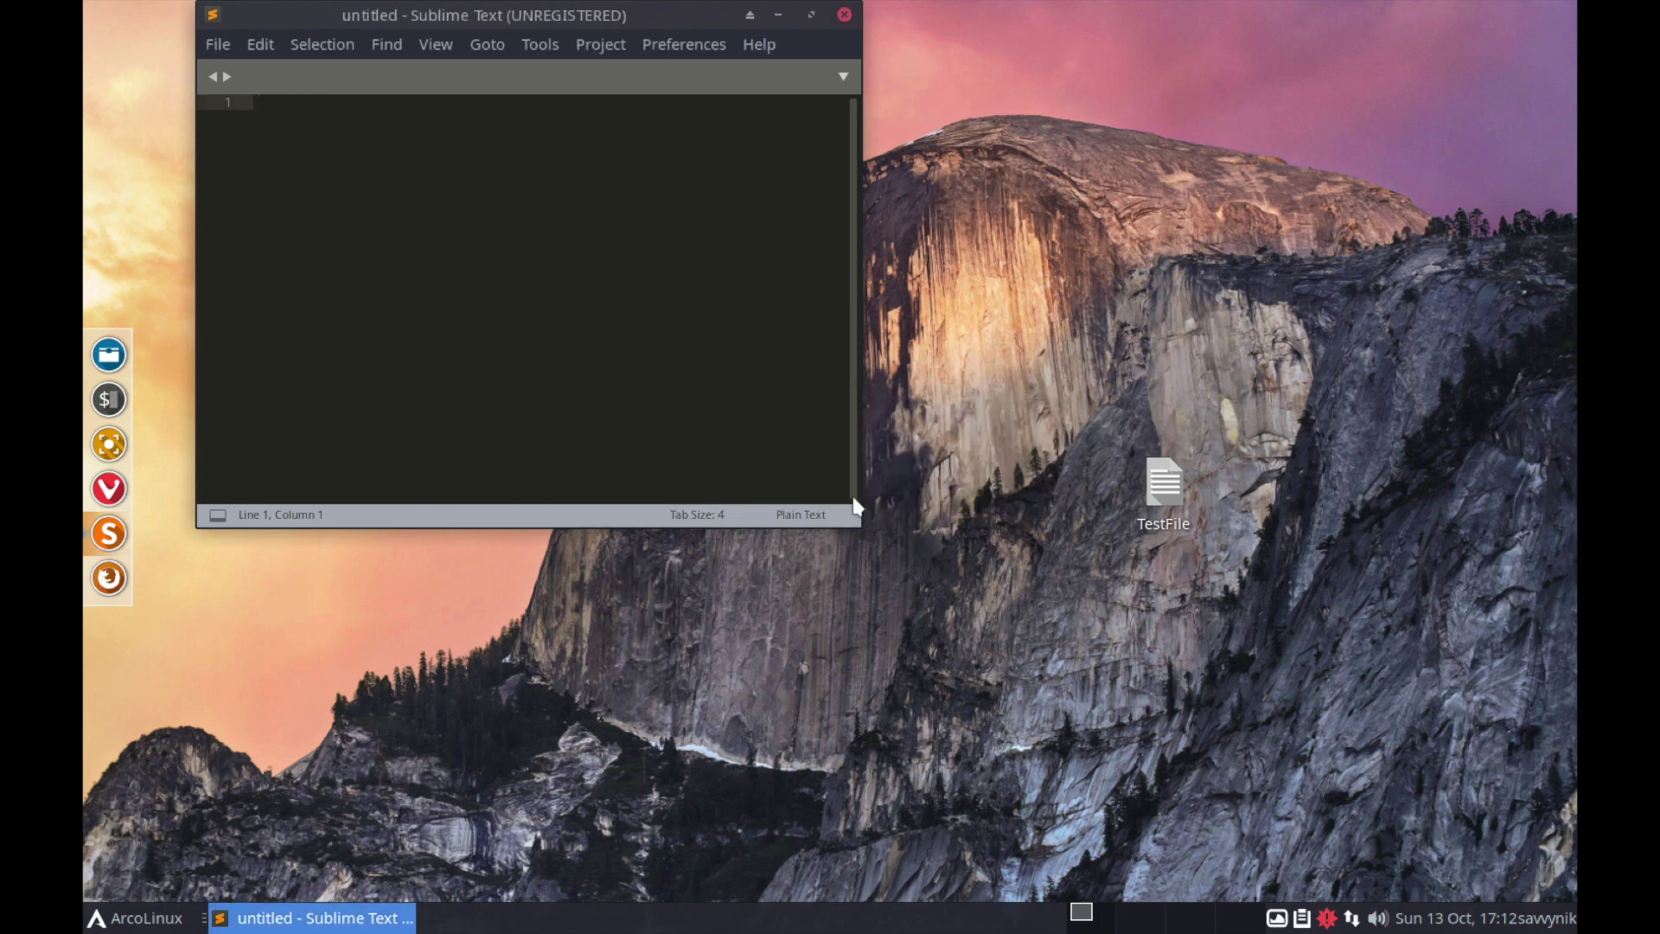
pyautogui.moveTo(857, 517); pyautogui.dragTo(857, 674)
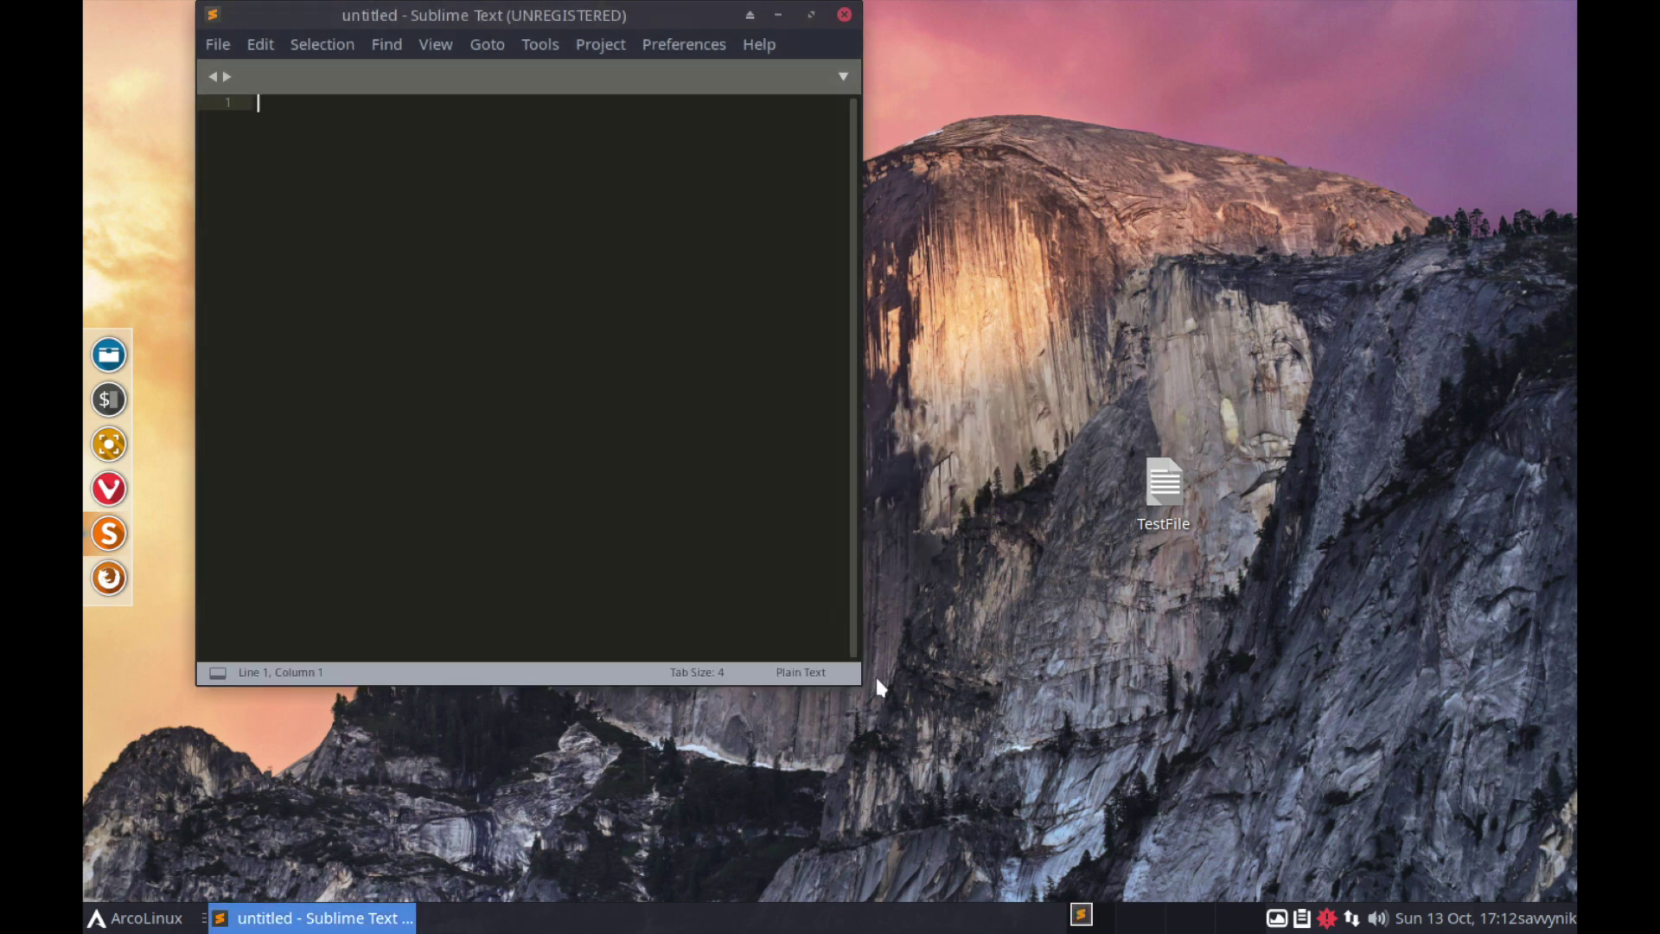
pyautogui.click(527, 45)
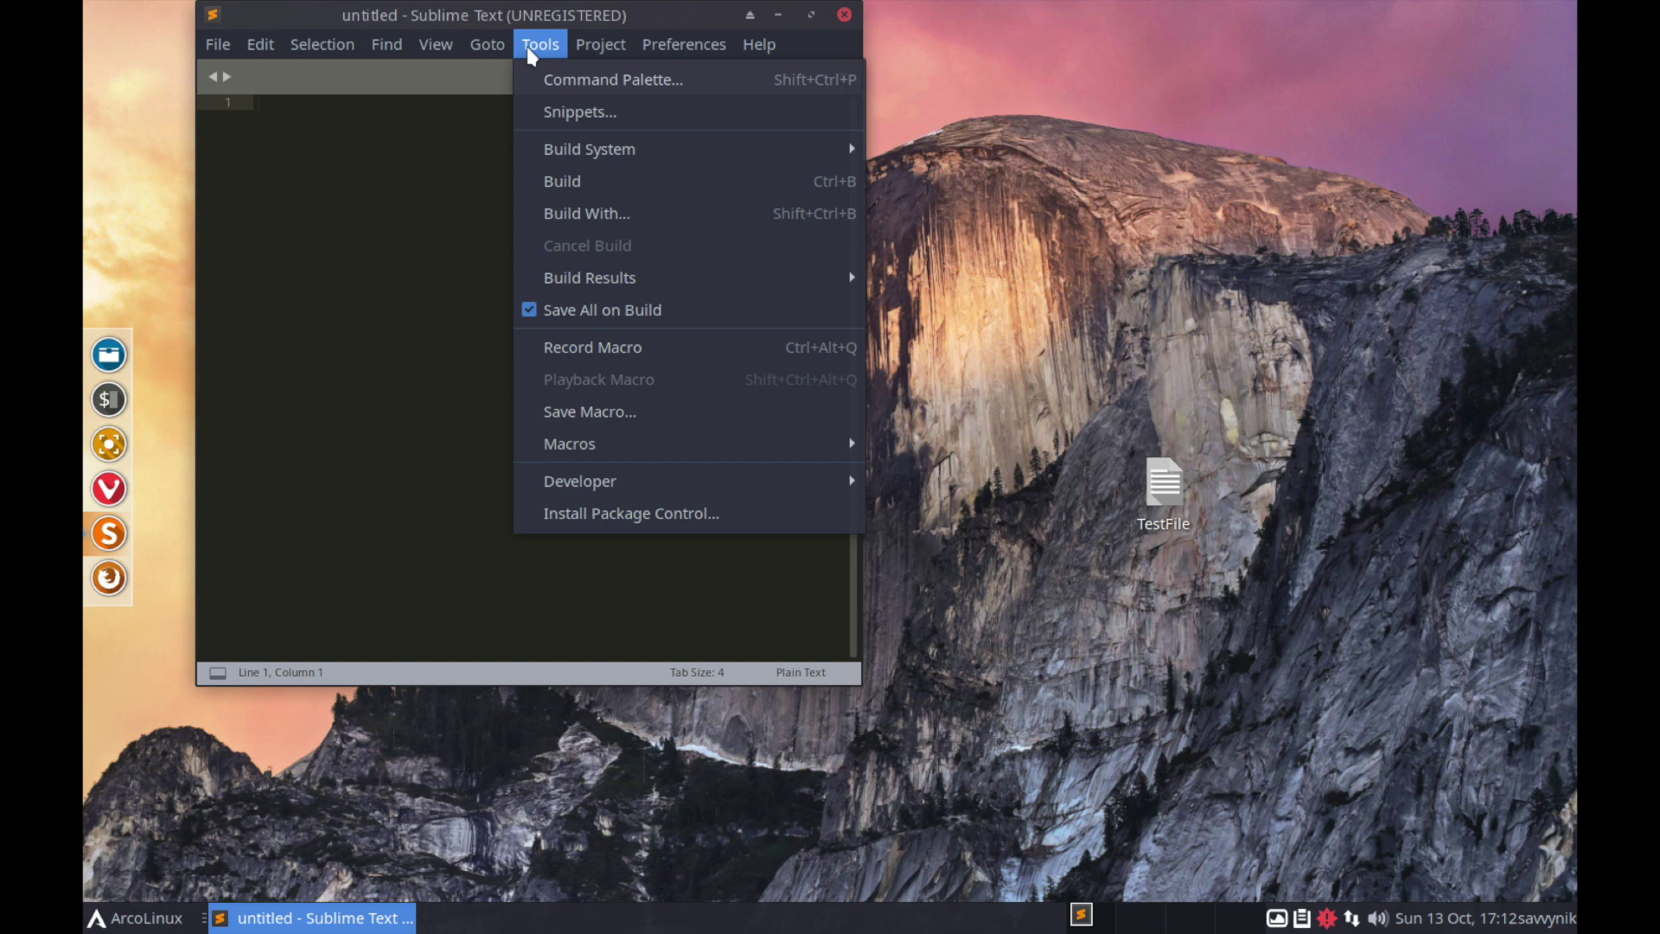
pyautogui.click(407, 211)
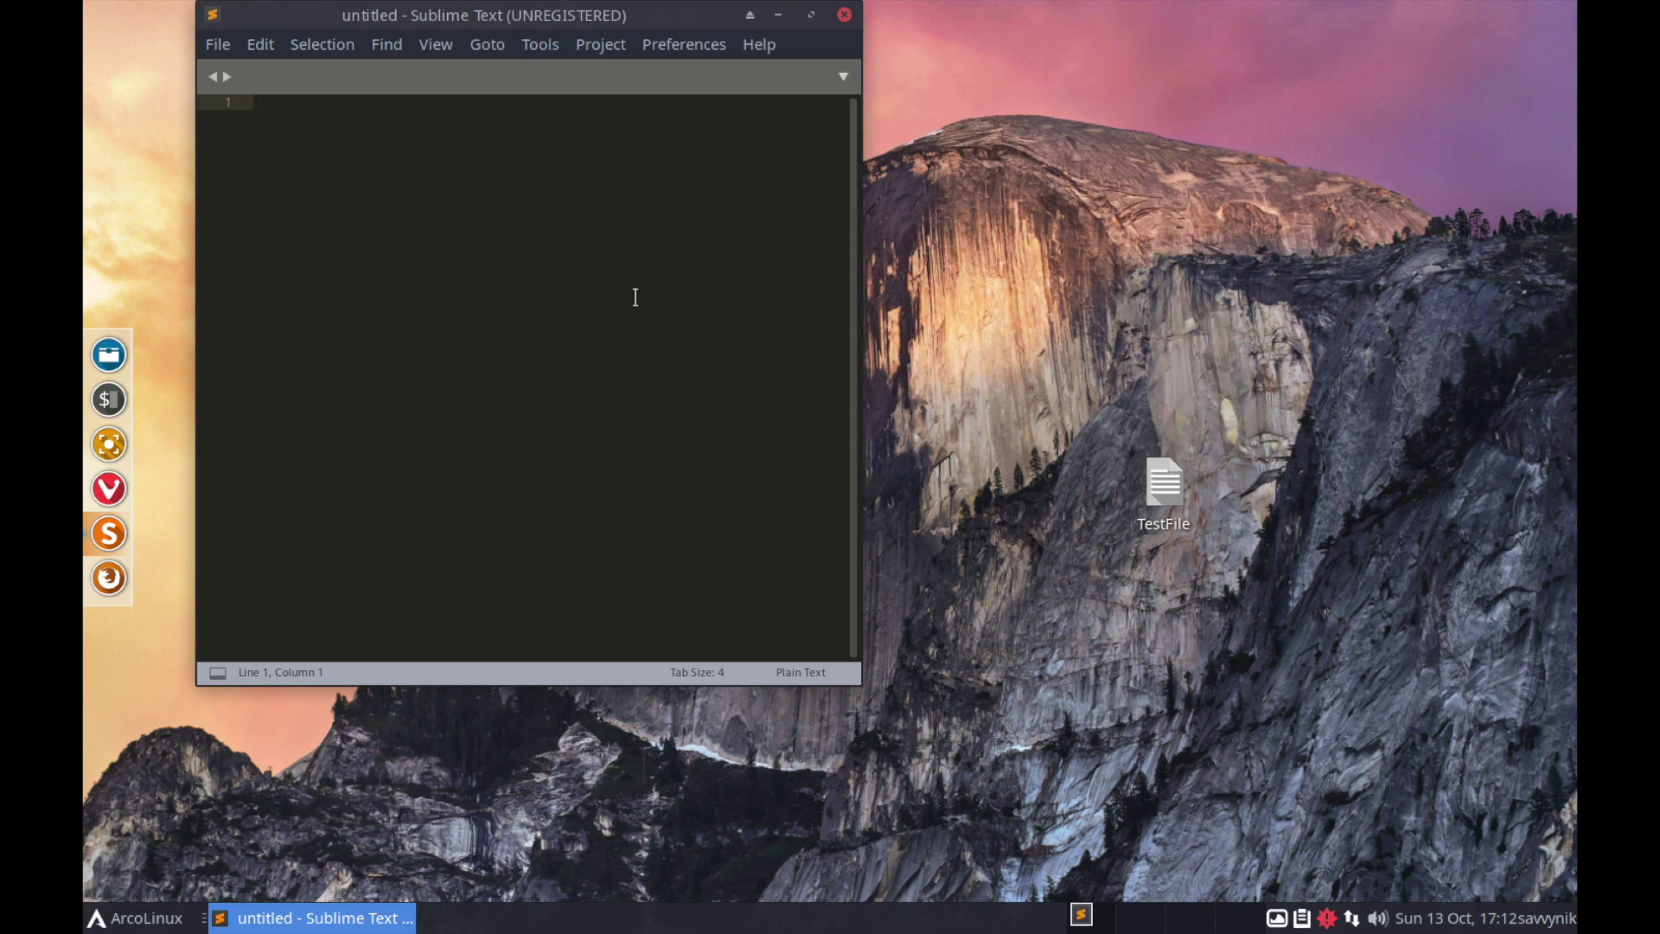
# Widen the editor and type int main () { with a cout "hello world!" endl; line.
pyautogui.moveTo(854, 171); pyautogui.dragTo(1392, 199)
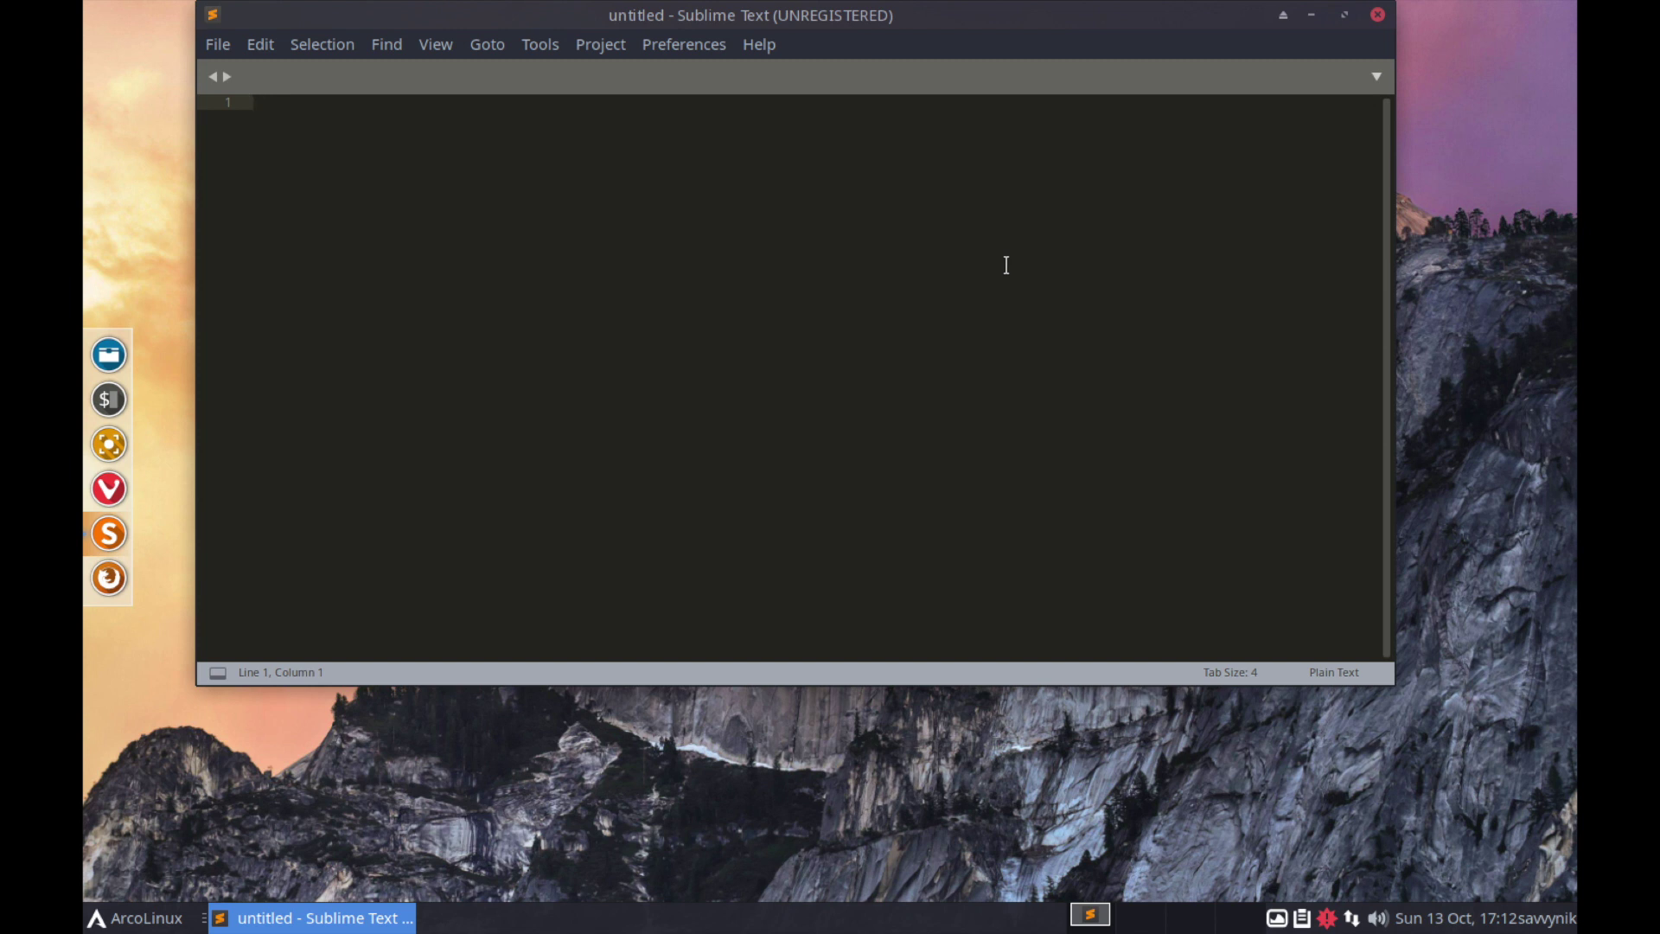
pyautogui.write('int ')
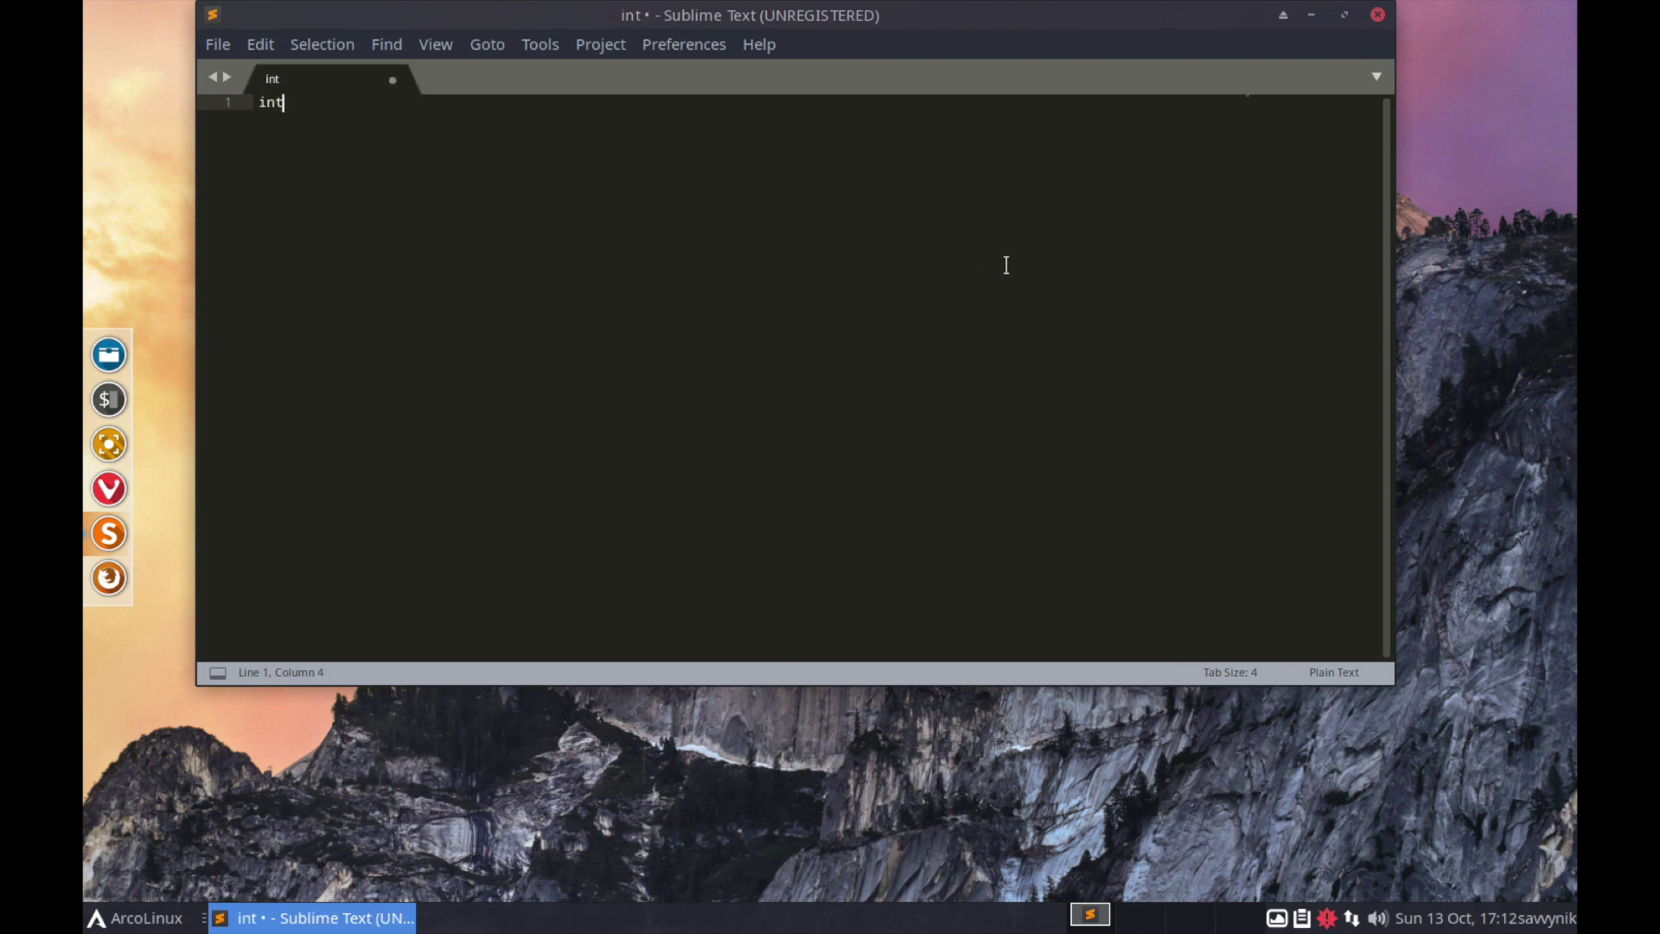
pyautogui.write('main ()')
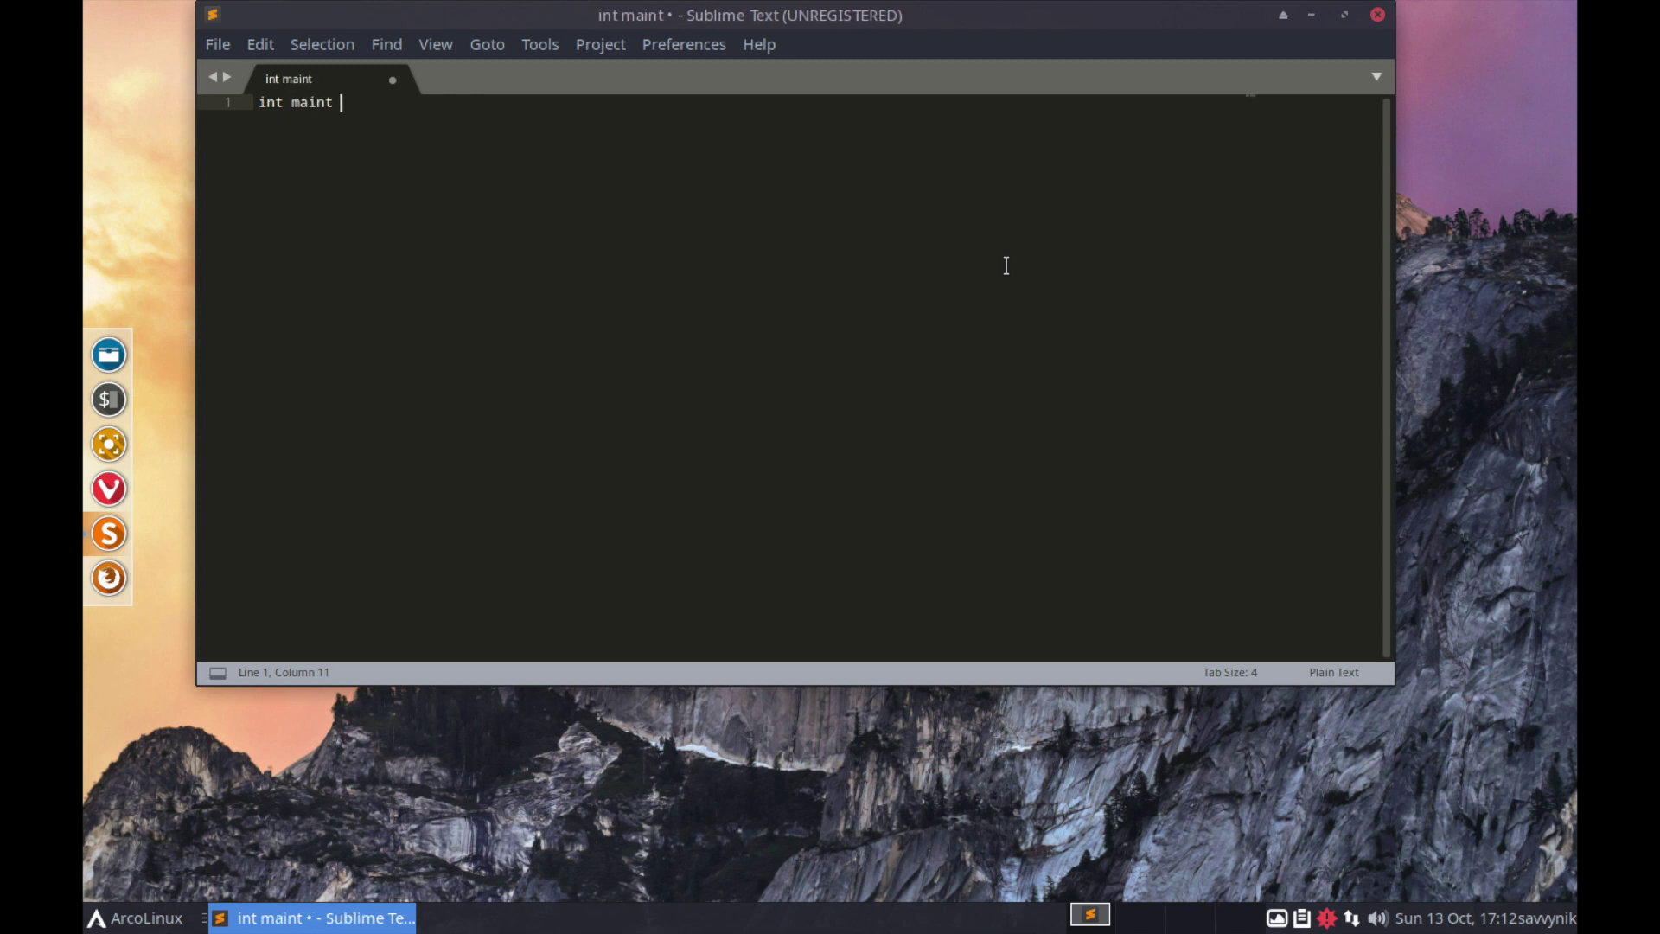
pyautogui.write(' {')
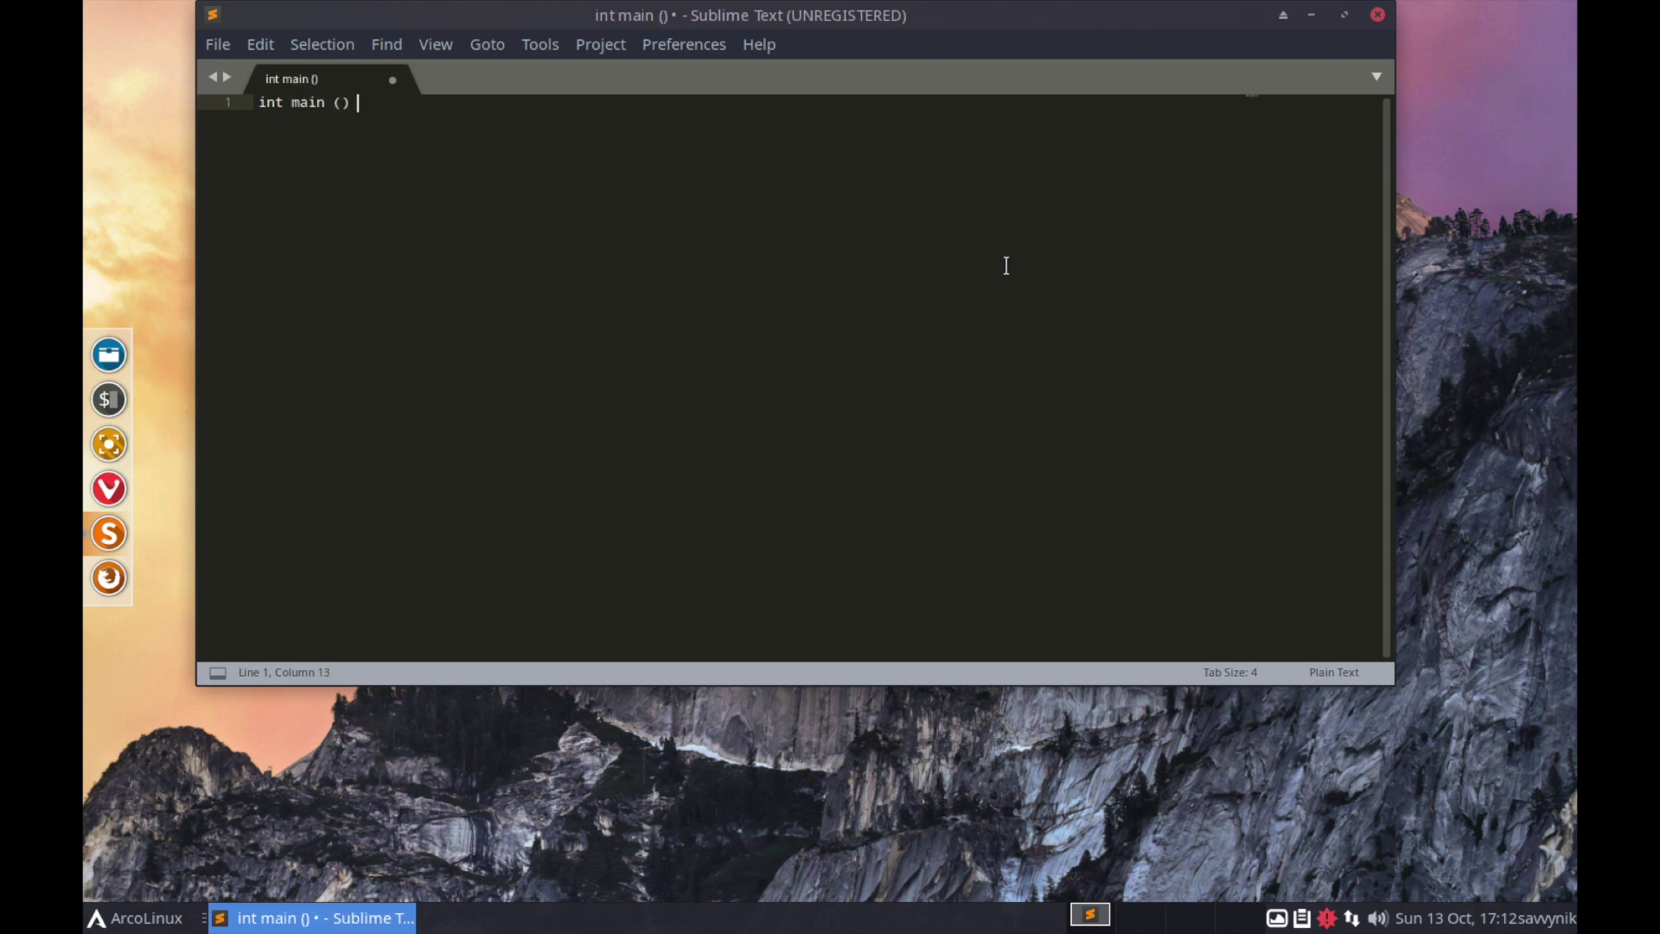
pyautogui.press('Return')
pyautogui.press('Return')
pyautogui.write('cout >>')
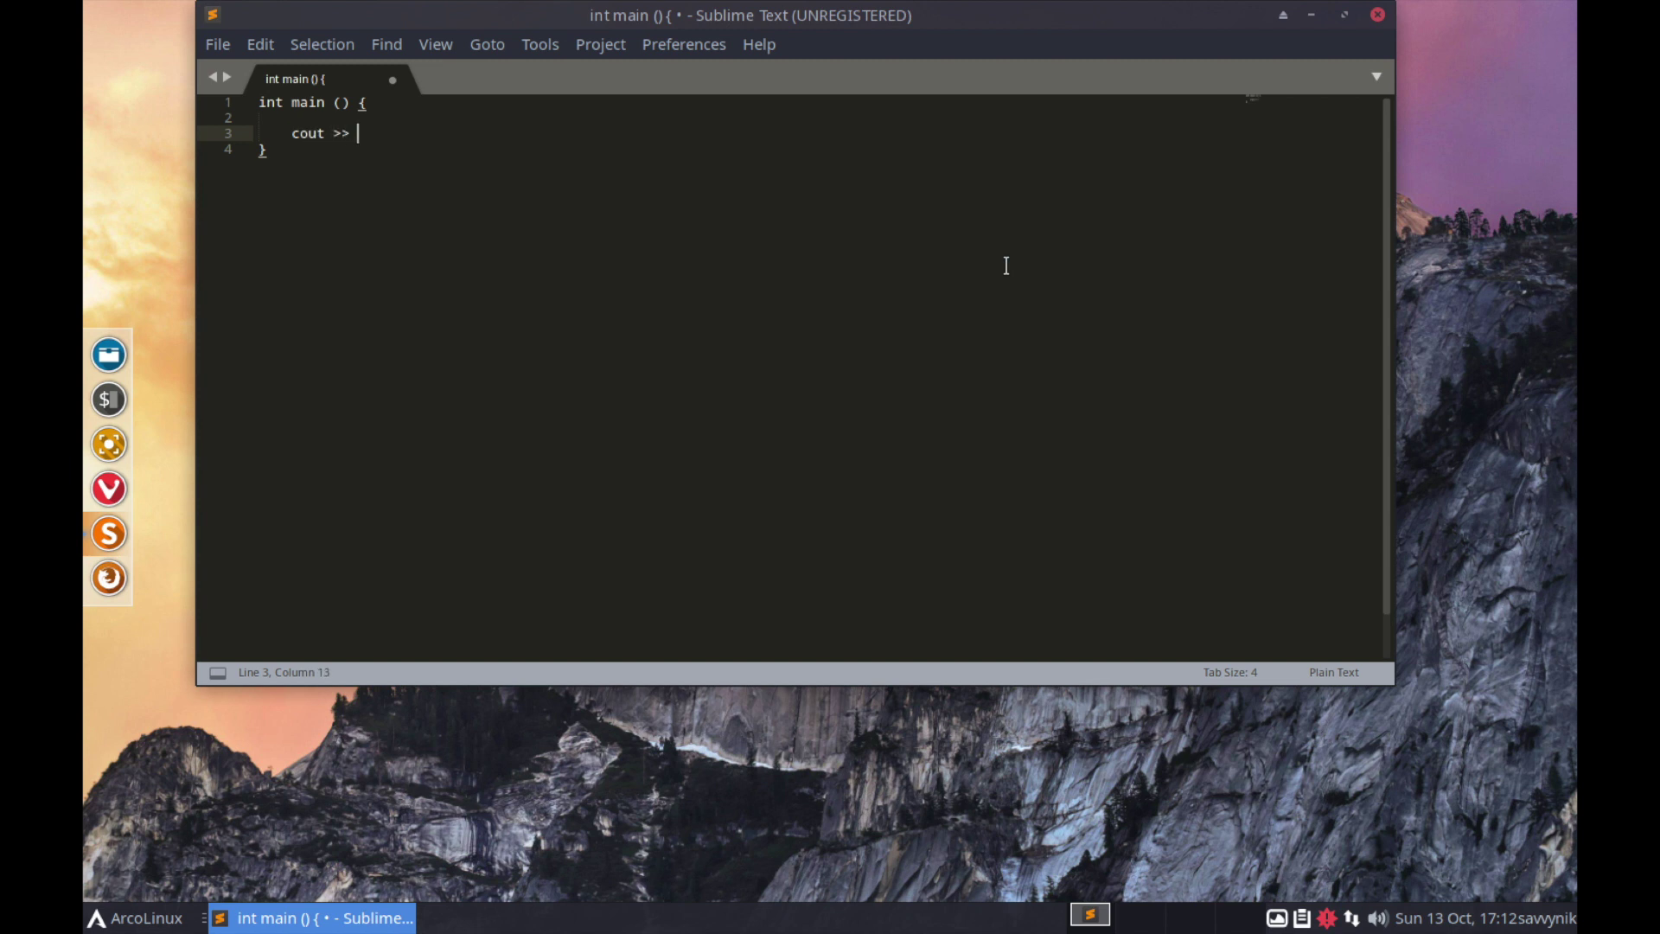
pyautogui.write(' "hello world!"')
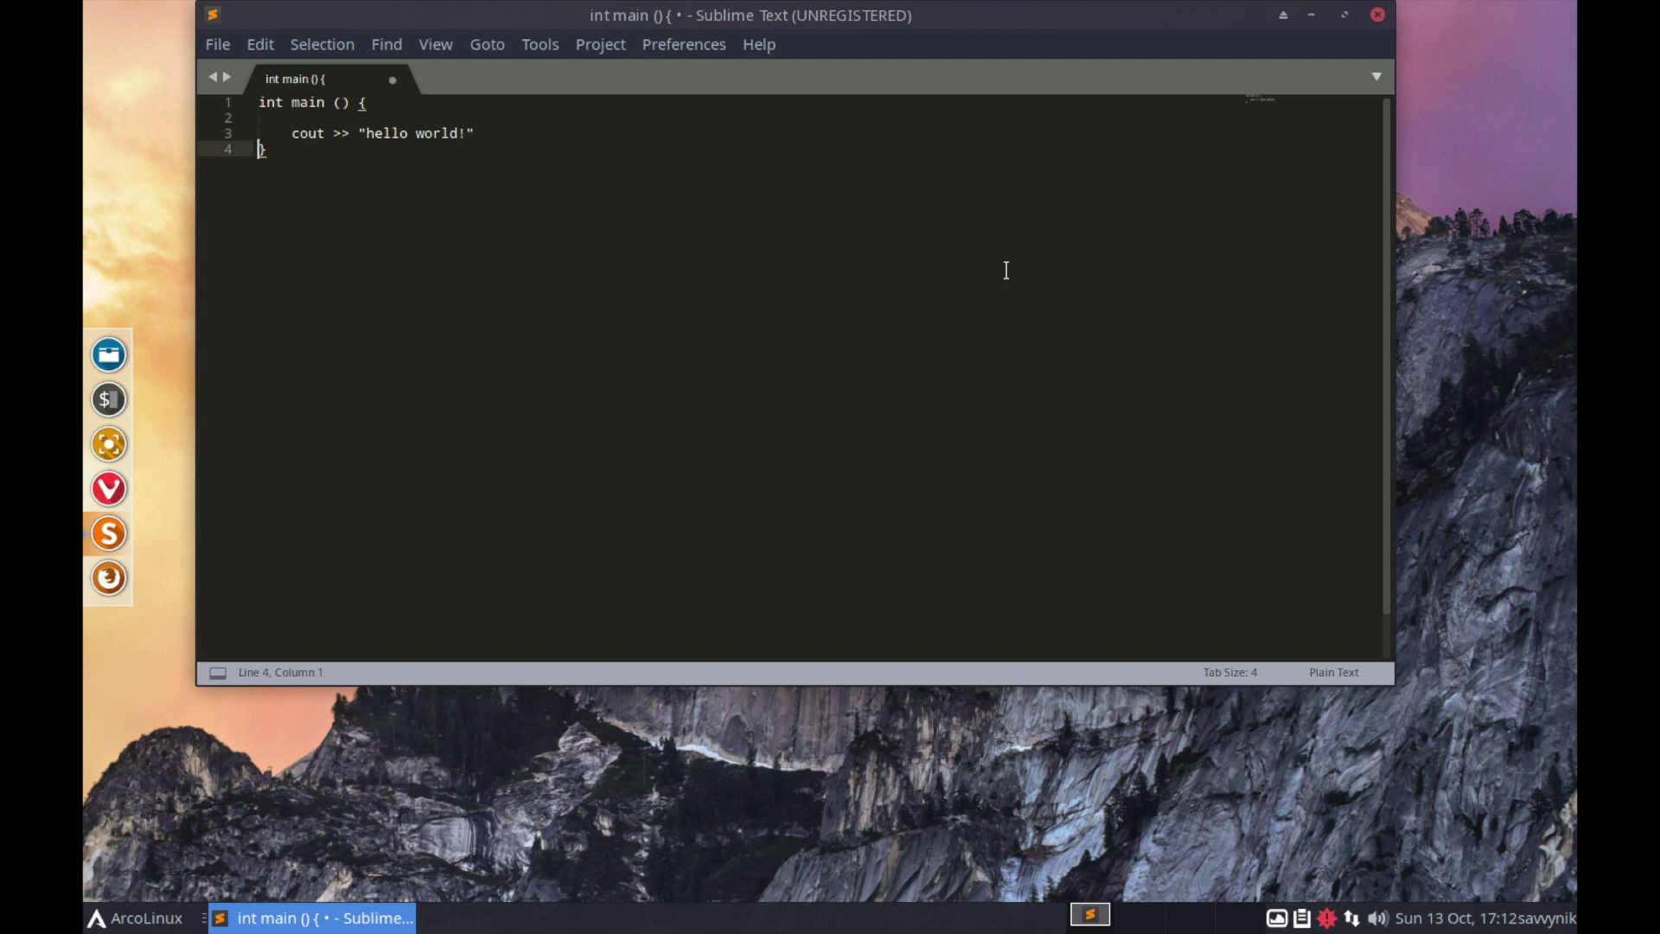
pyautogui.write(' << ednl')
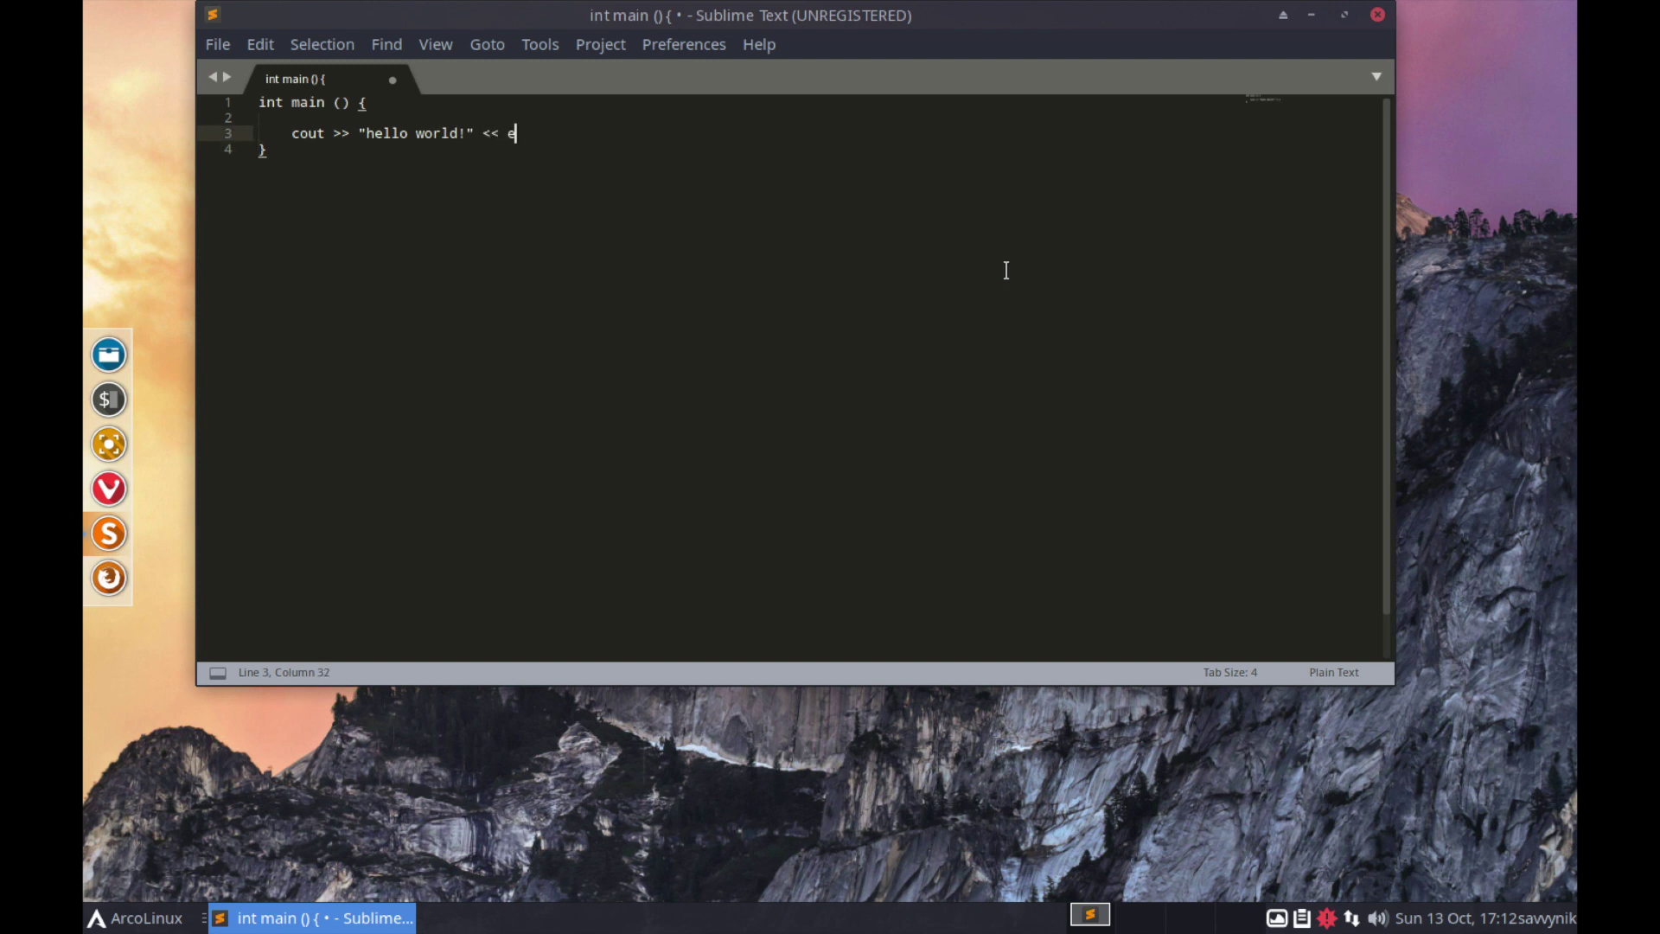
pyautogui.press('BackSpace')
pyautogui.press('BackSpace')
pyautogui.press('BackSpace')
pyautogui.write('ndl;')
# Correct the >> operator to << and add #include <iostream> above main.
pyautogui.click(351, 135)
pyautogui.press('BackSpace')
pyautogui.press('BackSpace')
pyautogui.write('<<')
pyautogui.press('Up')
pyautogui.click(259, 104)
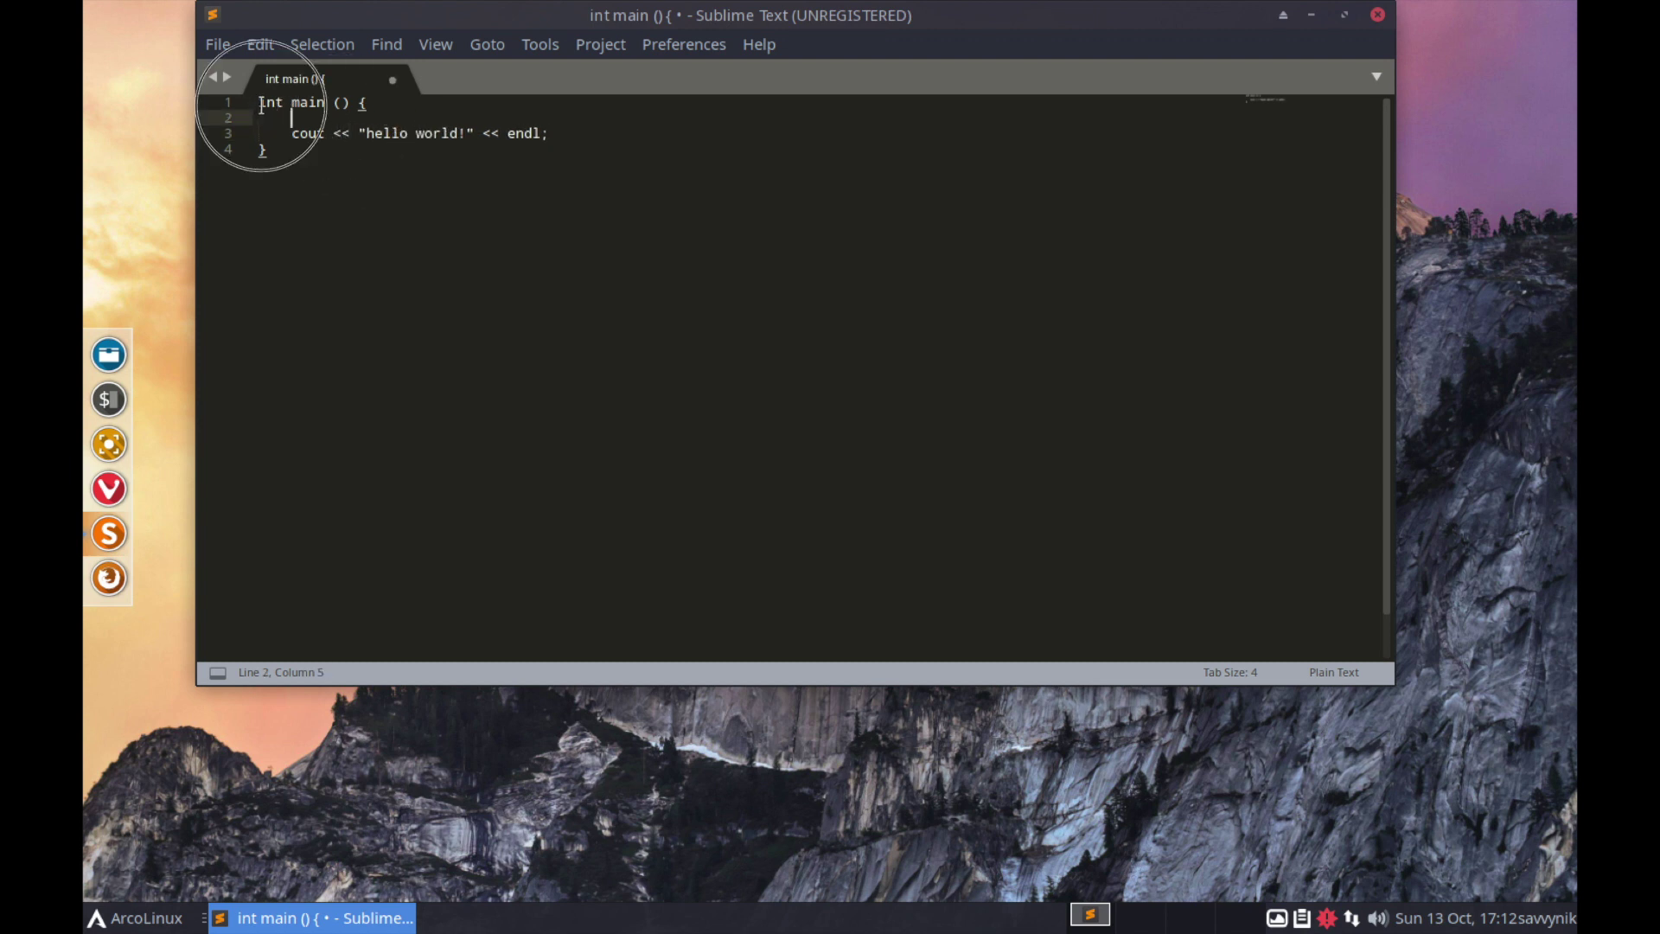
pyautogui.press('Return')
pyautogui.press('Return')
pyautogui.press('Up')
pyautogui.press('Up')
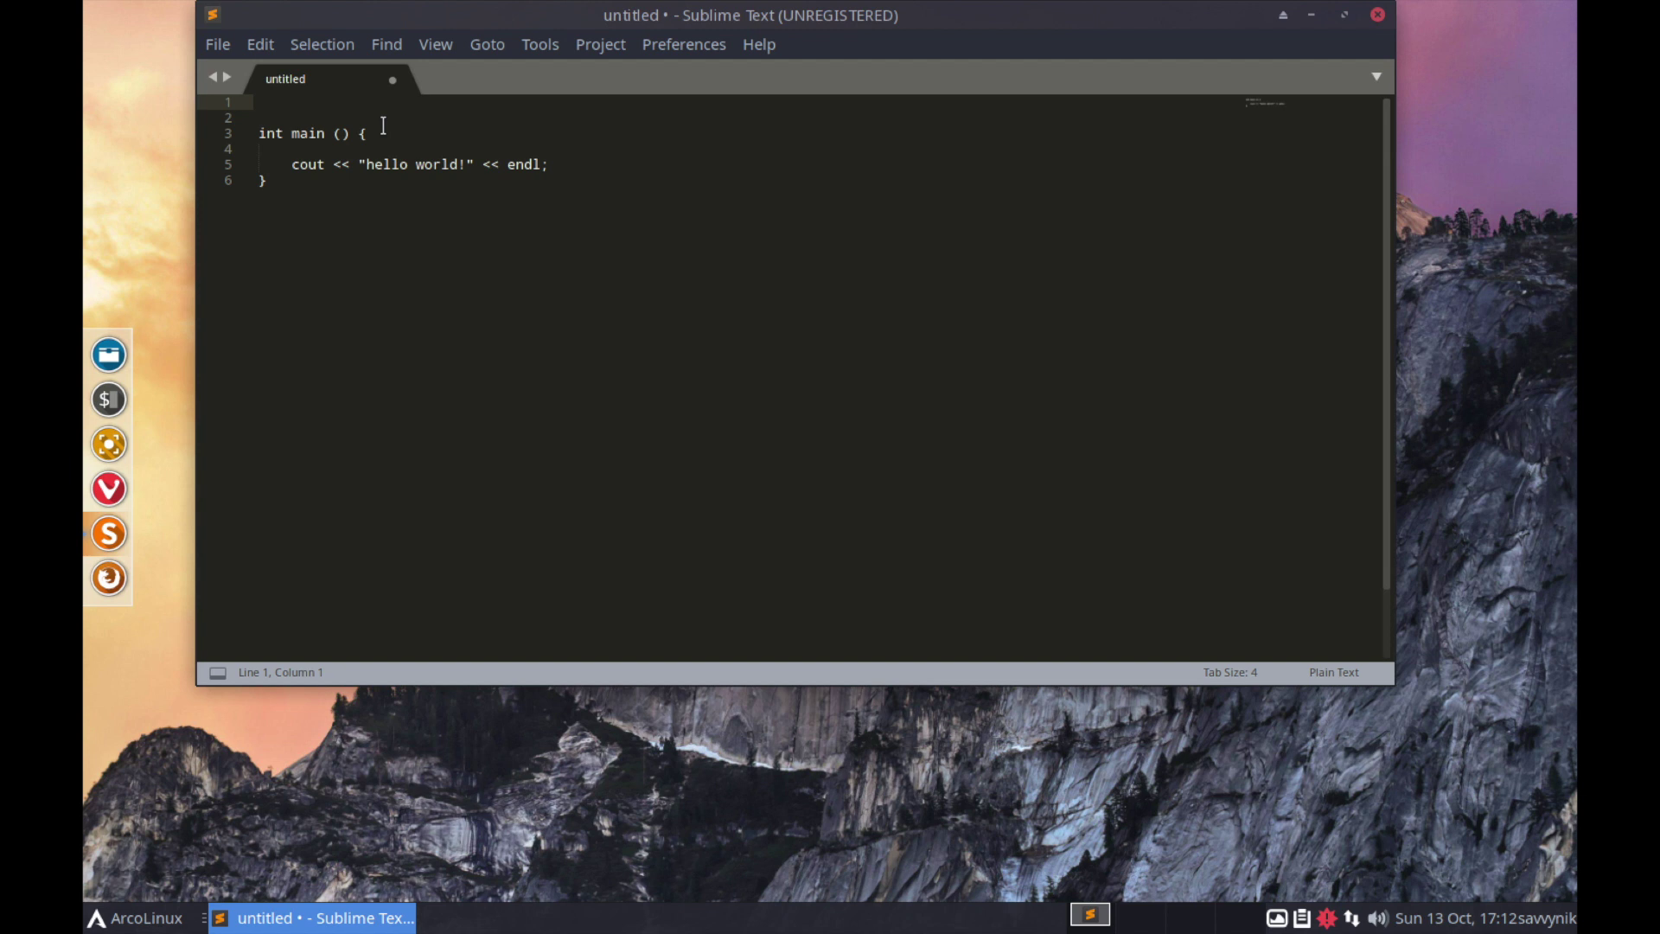
pyautogui.write('#inc')
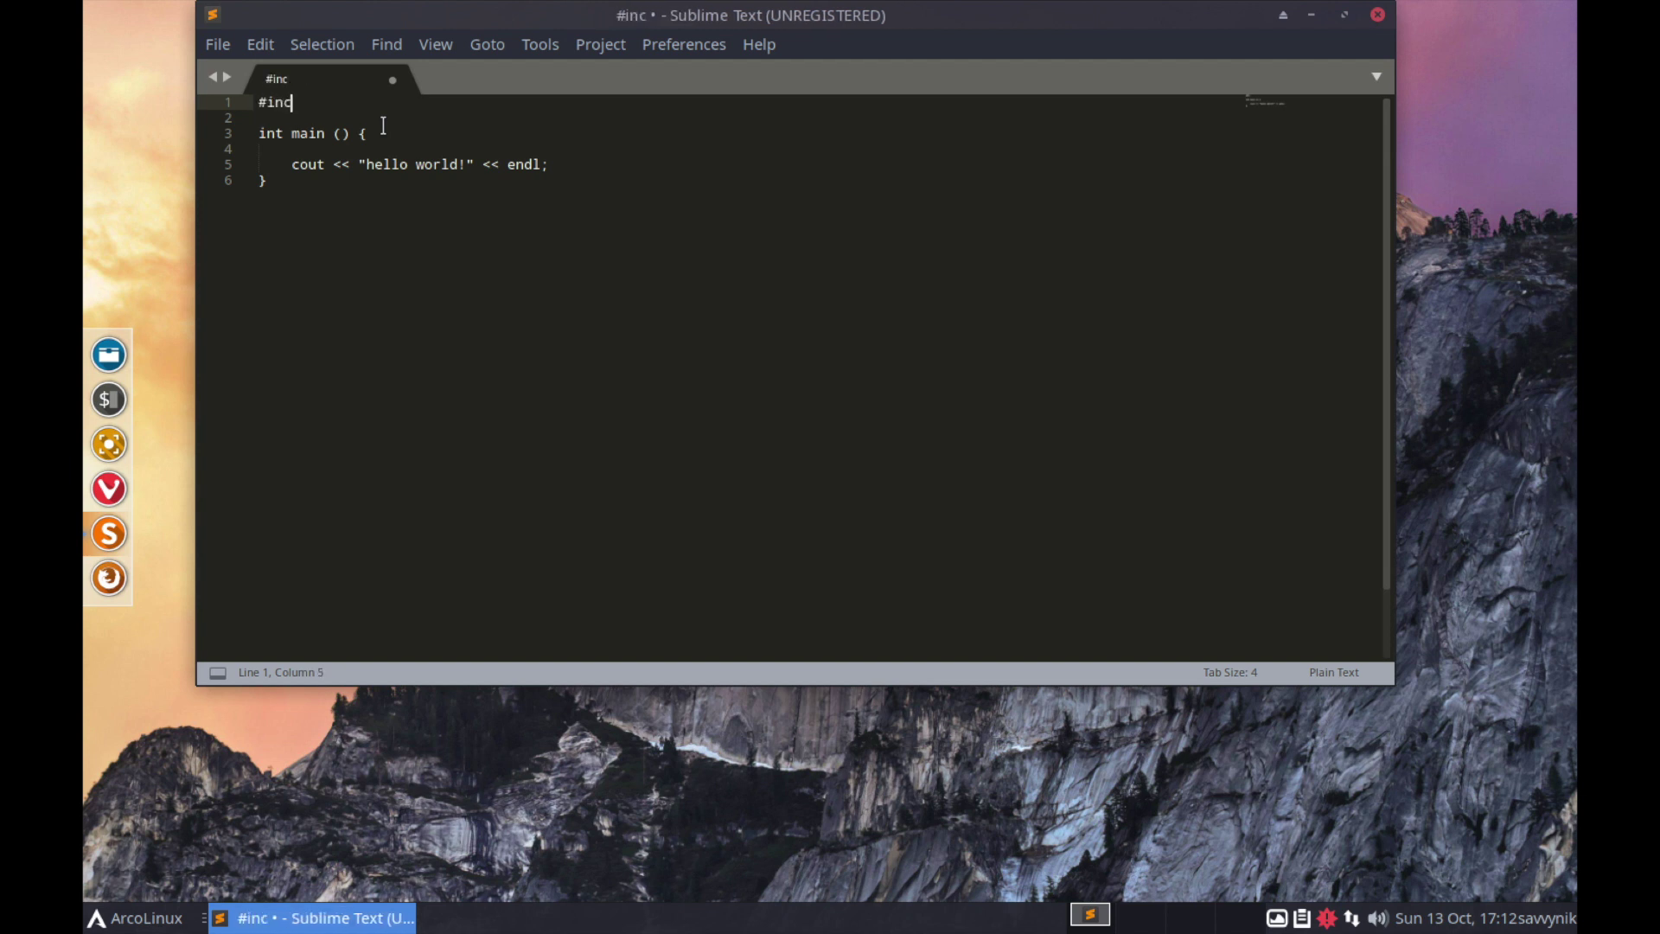
pyautogui.write('lude <iostream')
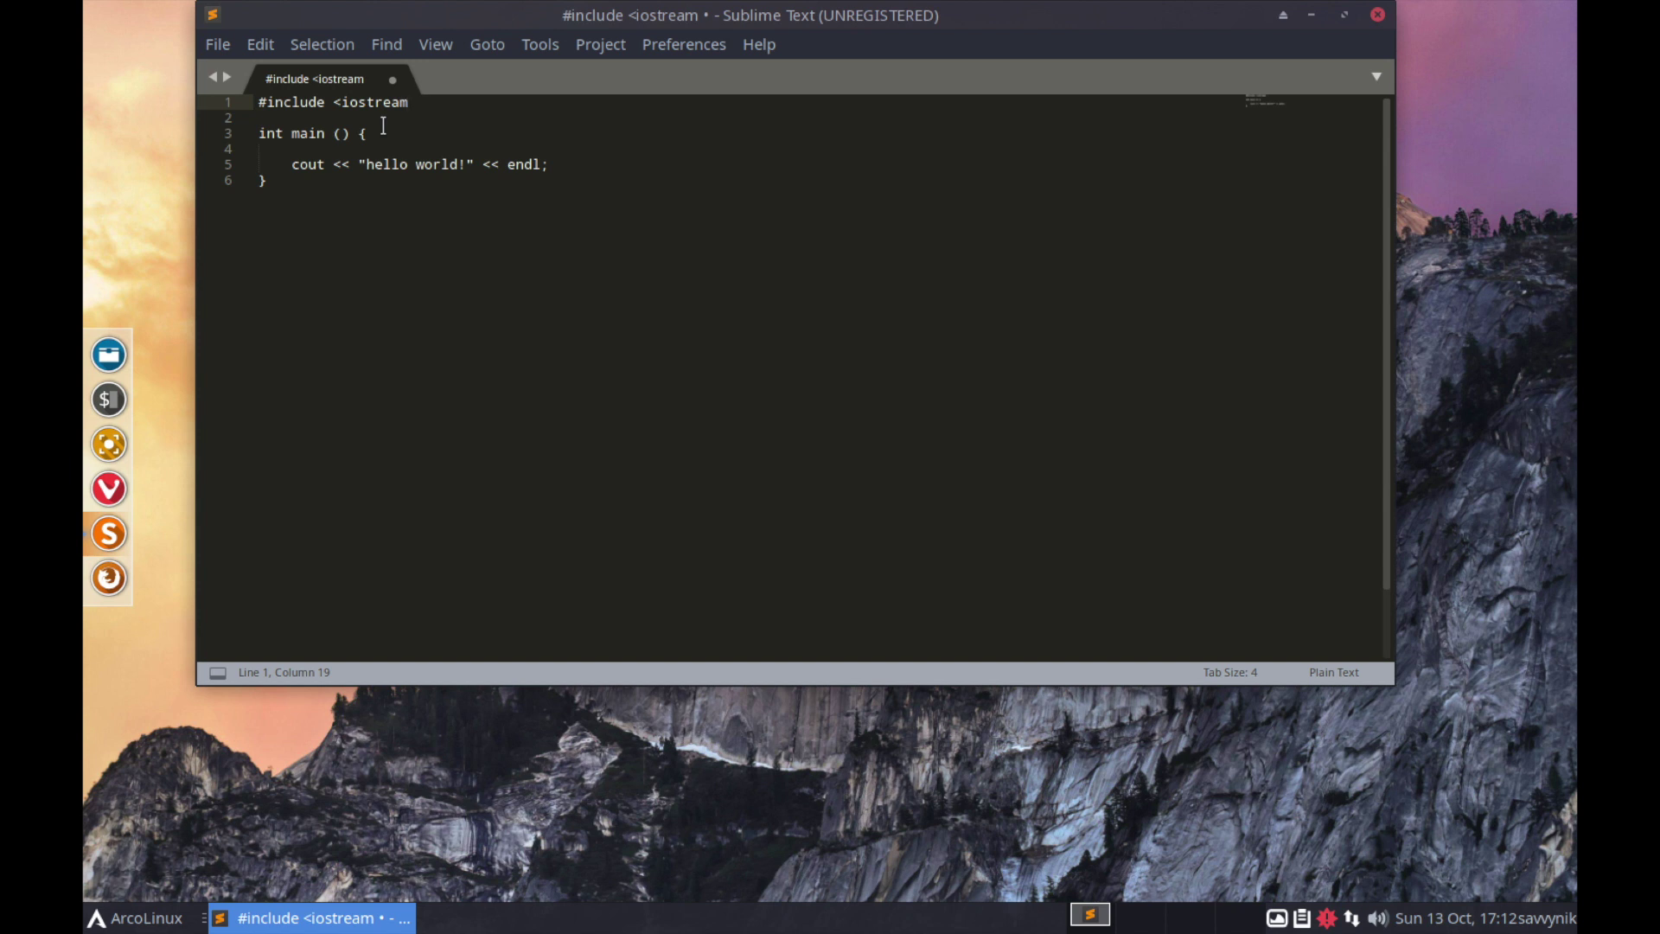
pyautogui.write('>')
# Prefix cout and endl with std:: on line 5.
pyautogui.click(292, 164)
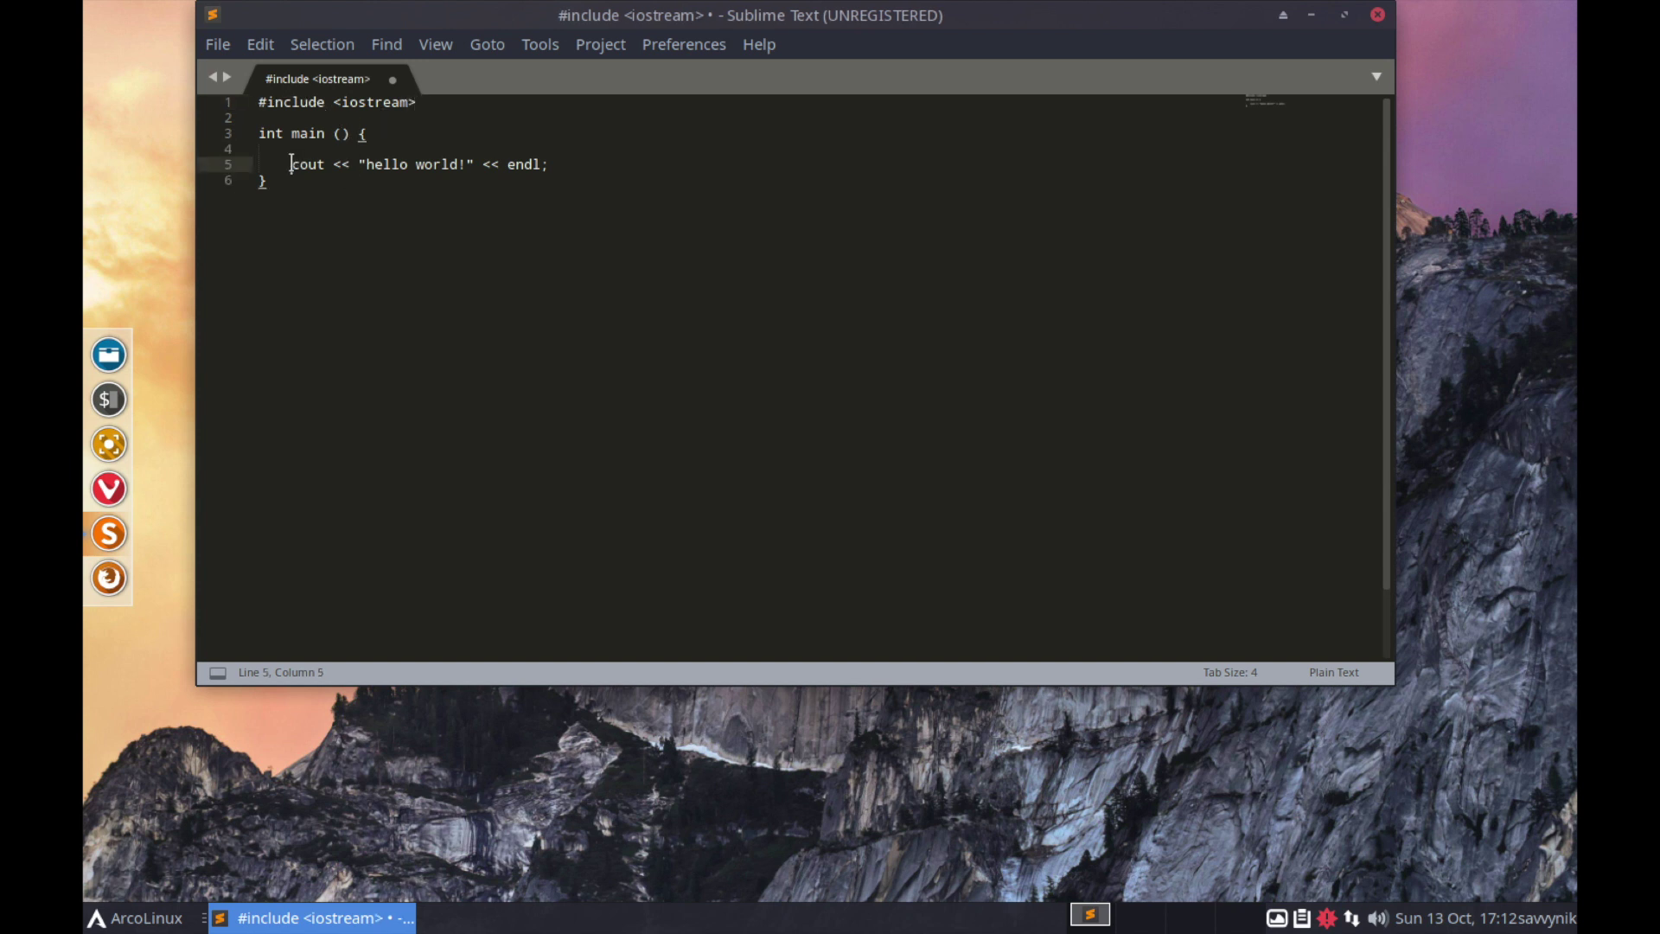
pyautogui.write('std::')
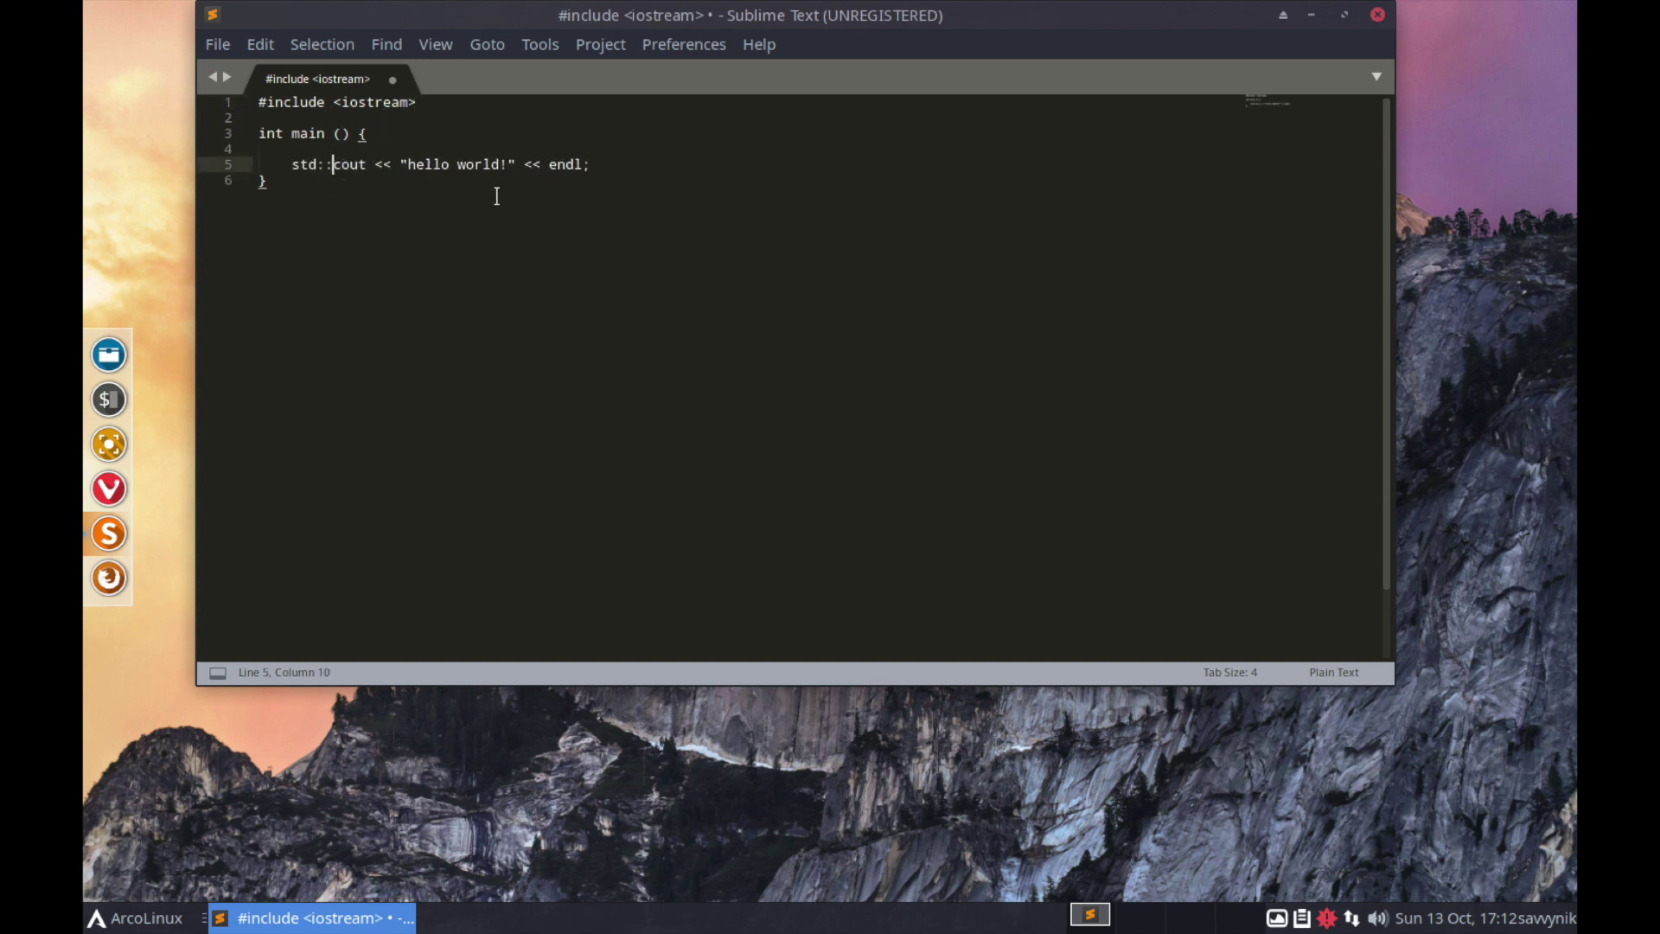
pyautogui.click(543, 164)
pyautogui.write('std::')
# Add a return 0; line below the print statement.
pyautogui.click(776, 184)
pyautogui.click(443, 137)
pyautogui.click(459, 127)
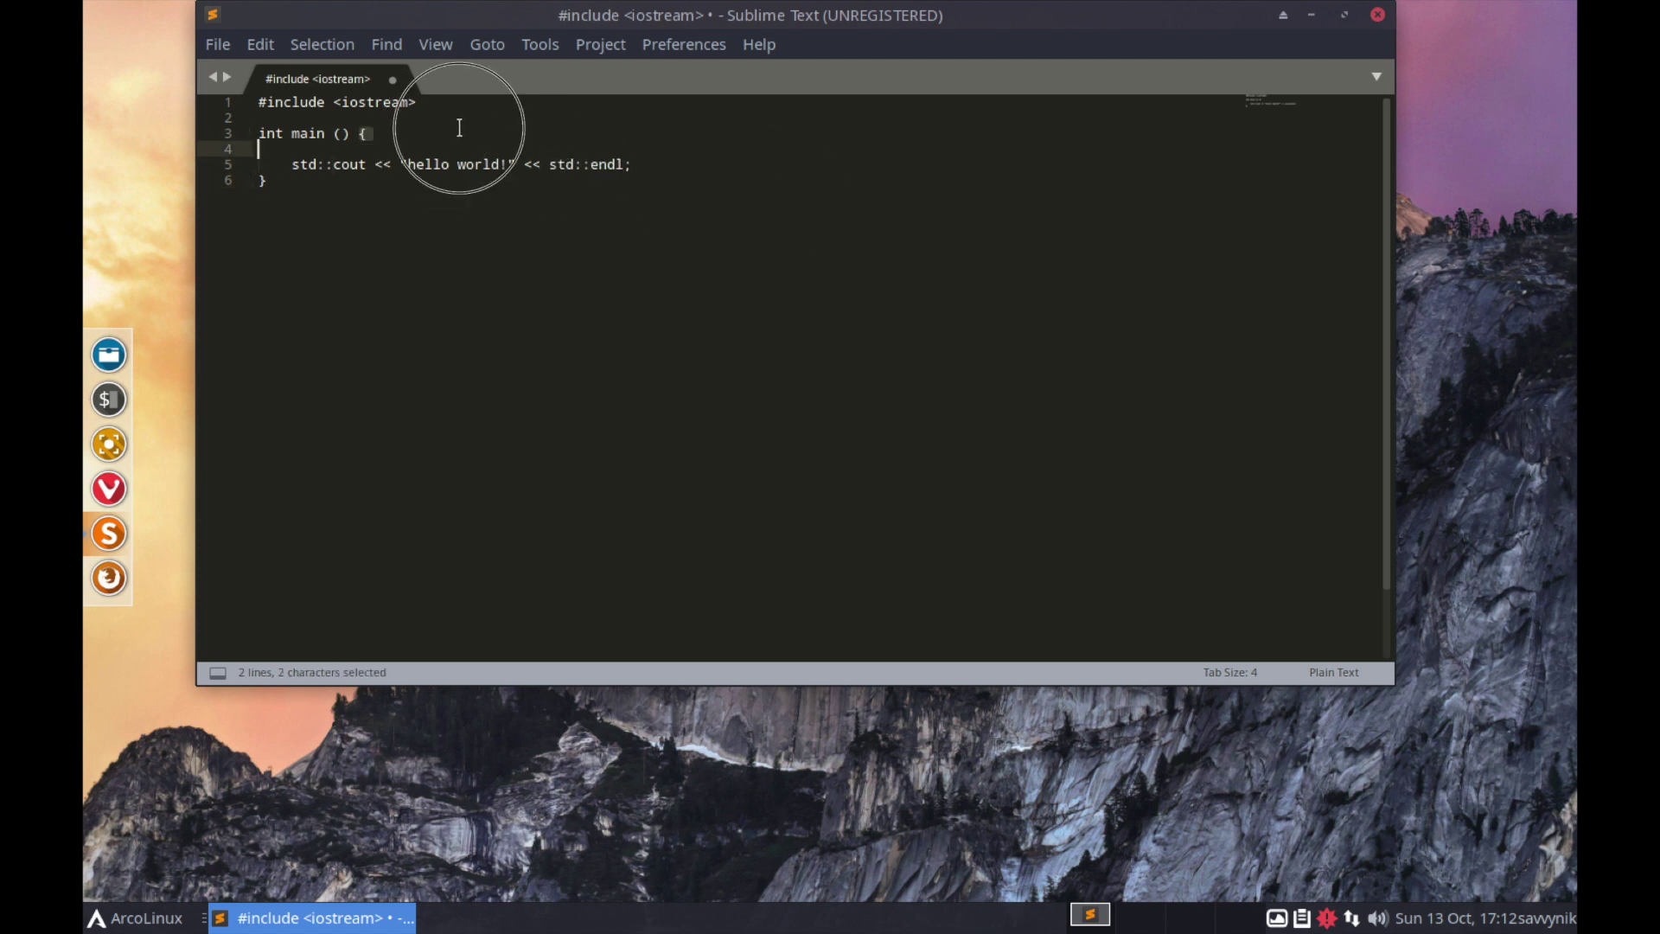
pyautogui.click(646, 161)
pyautogui.press('Return')
pyautogui.write('return 0;')
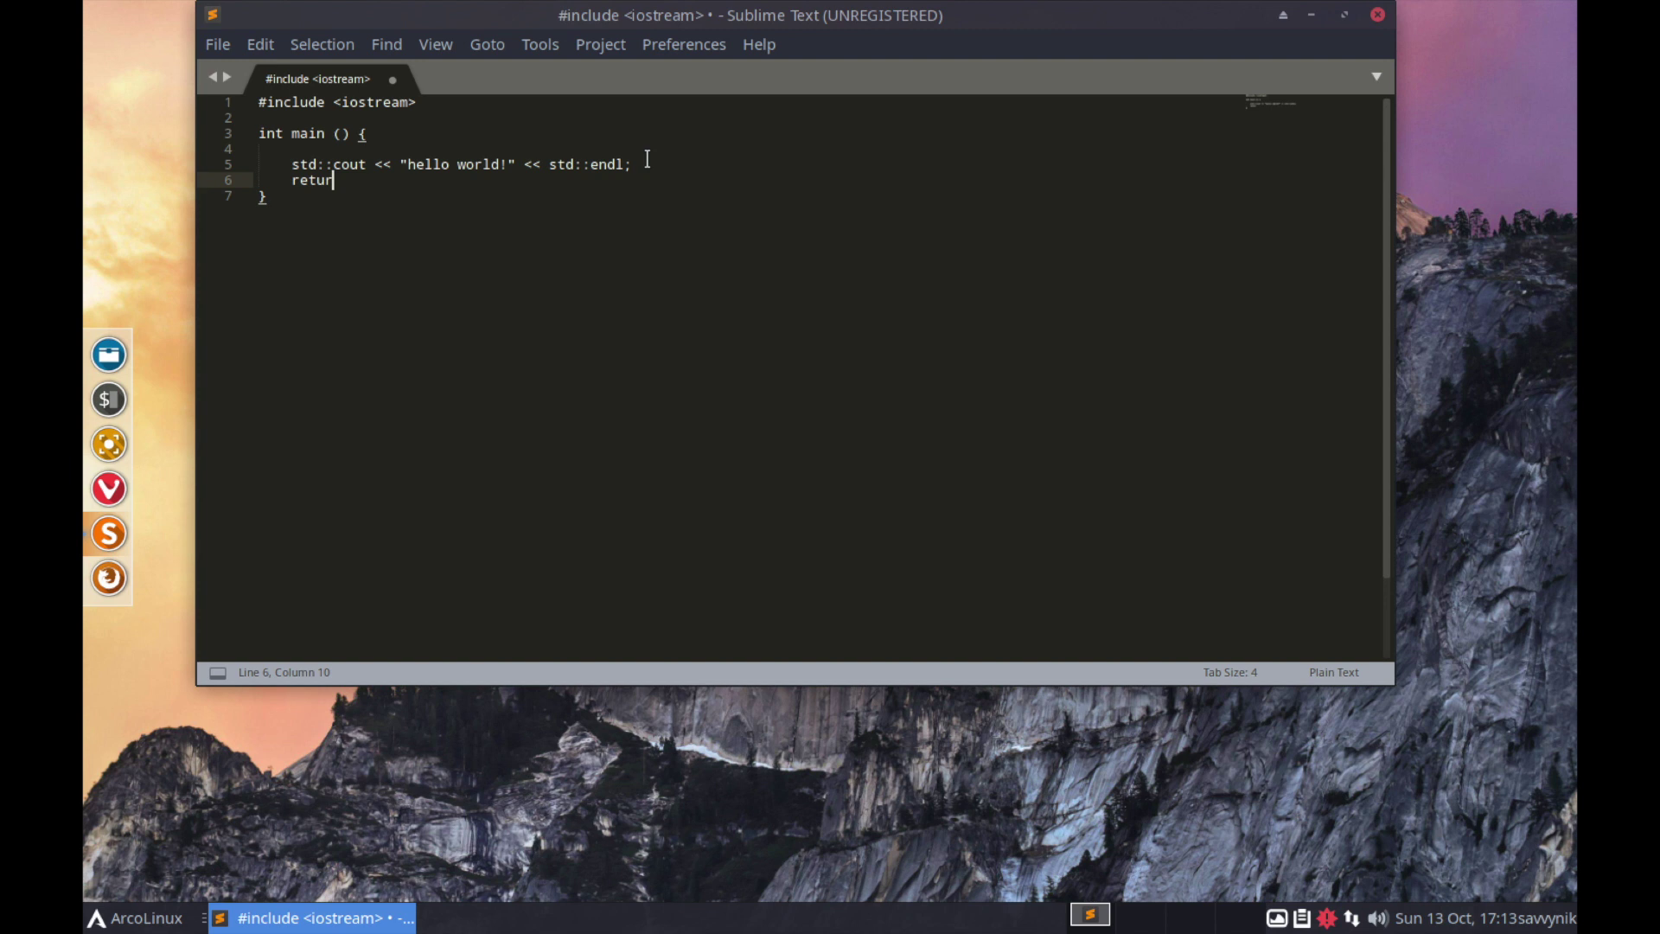
pyautogui.click(657, 228)
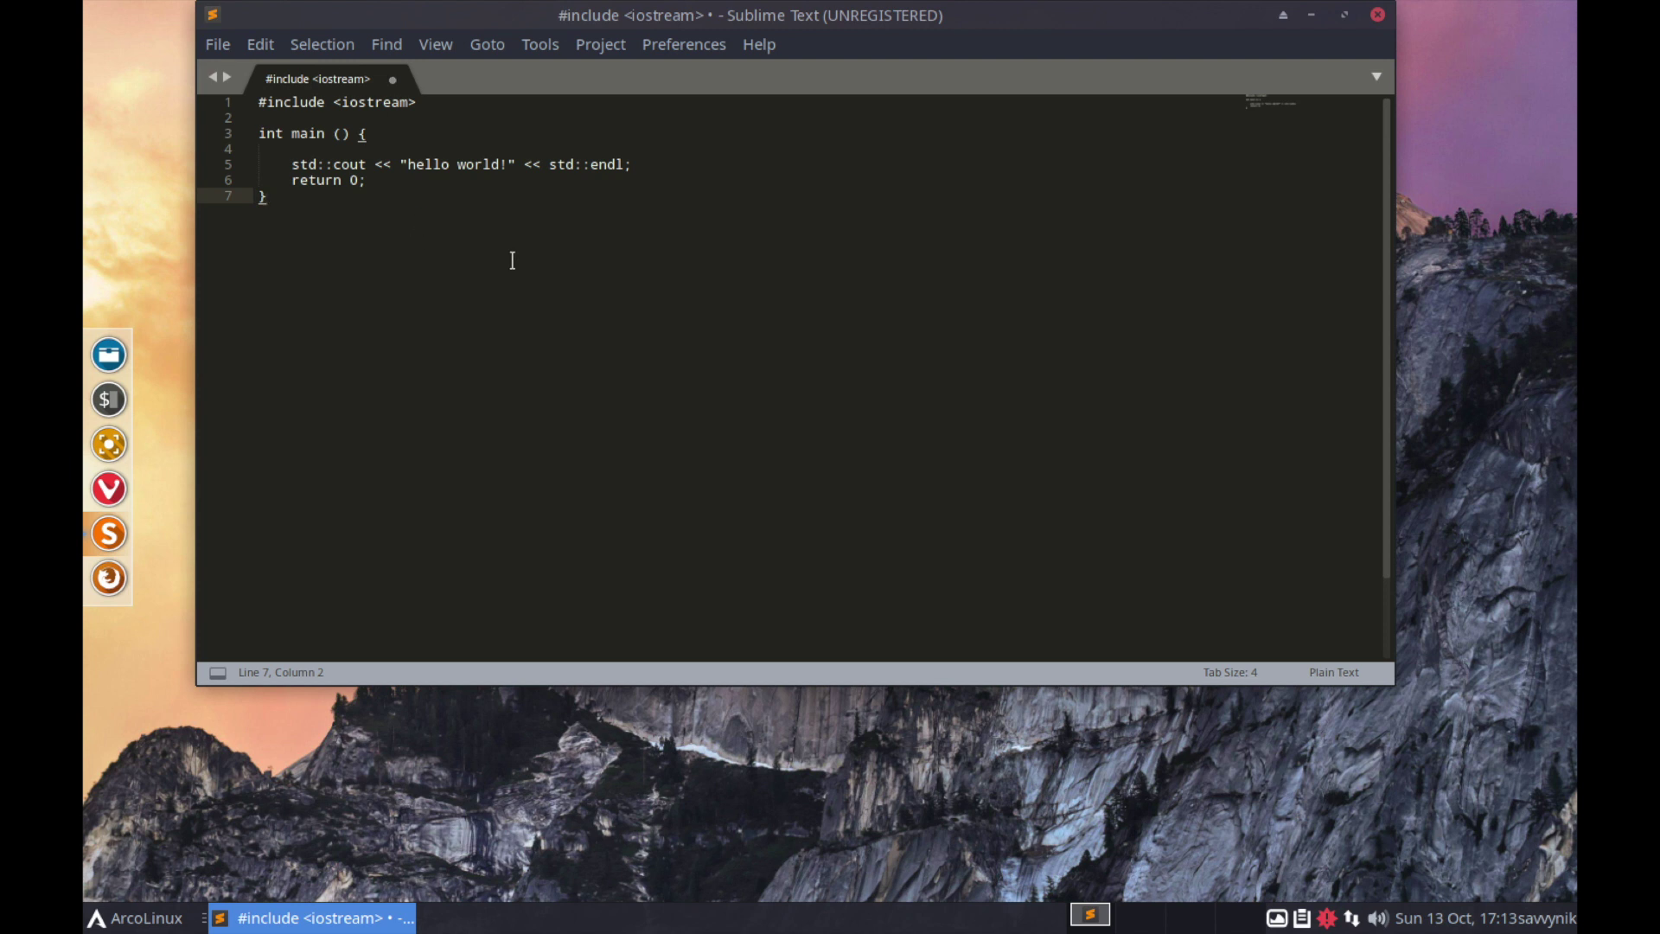
# Switch the file's syntax from Plain Text to C++, then close Sublime Text.
pyautogui.click(1345, 677)
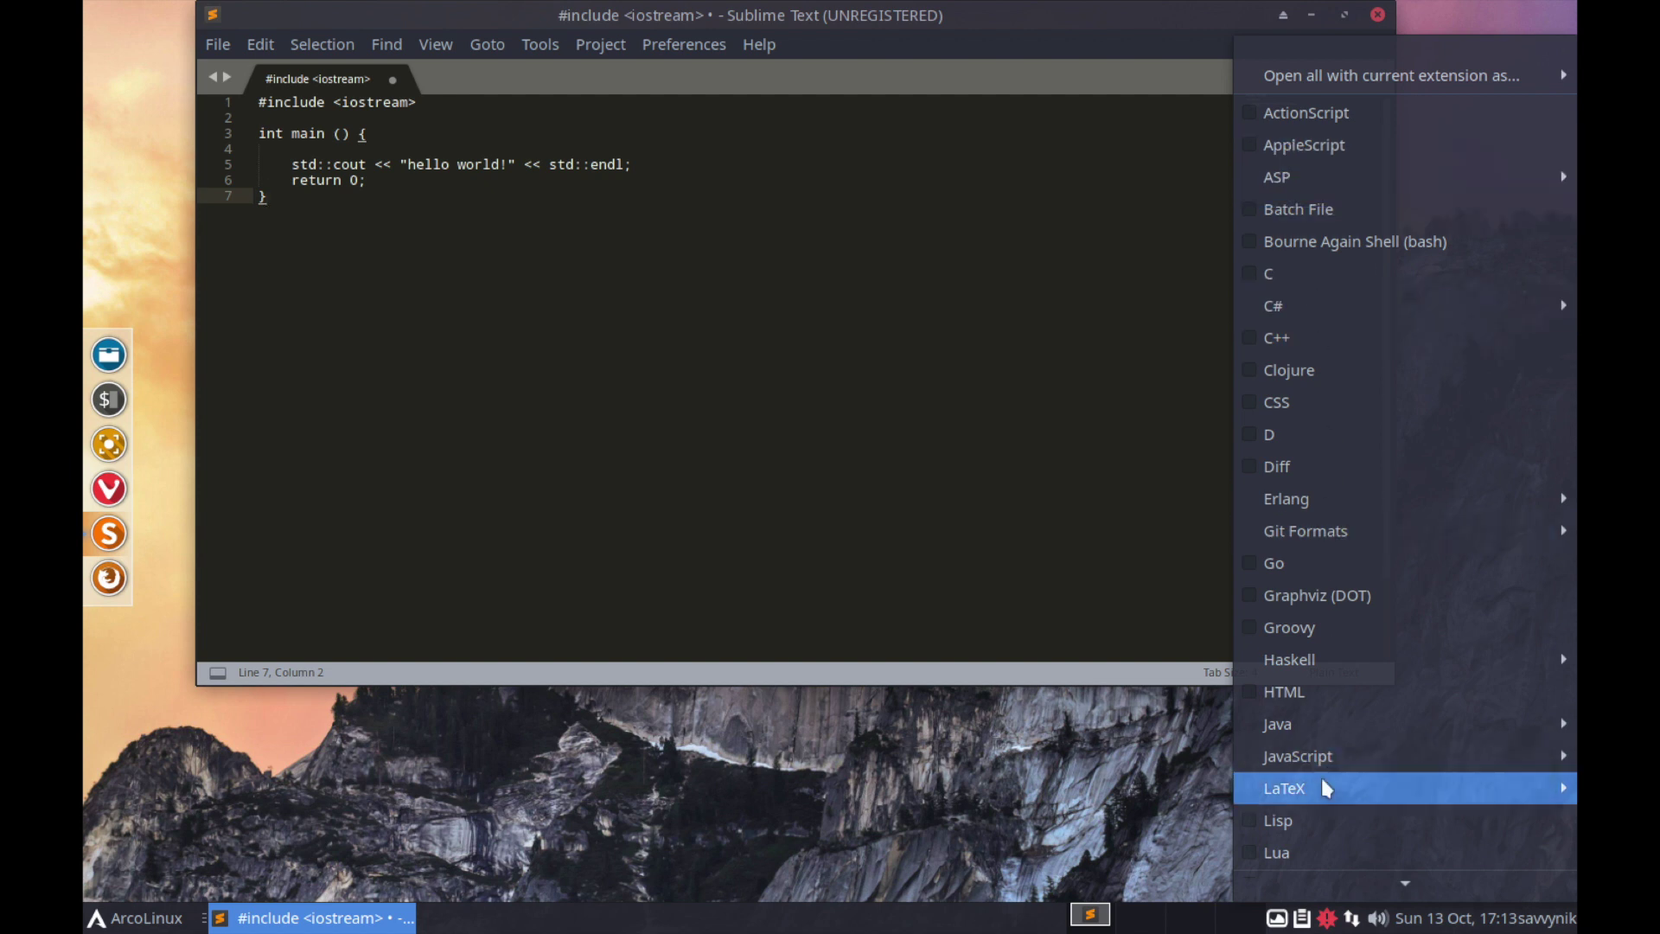
pyautogui.click(1315, 342)
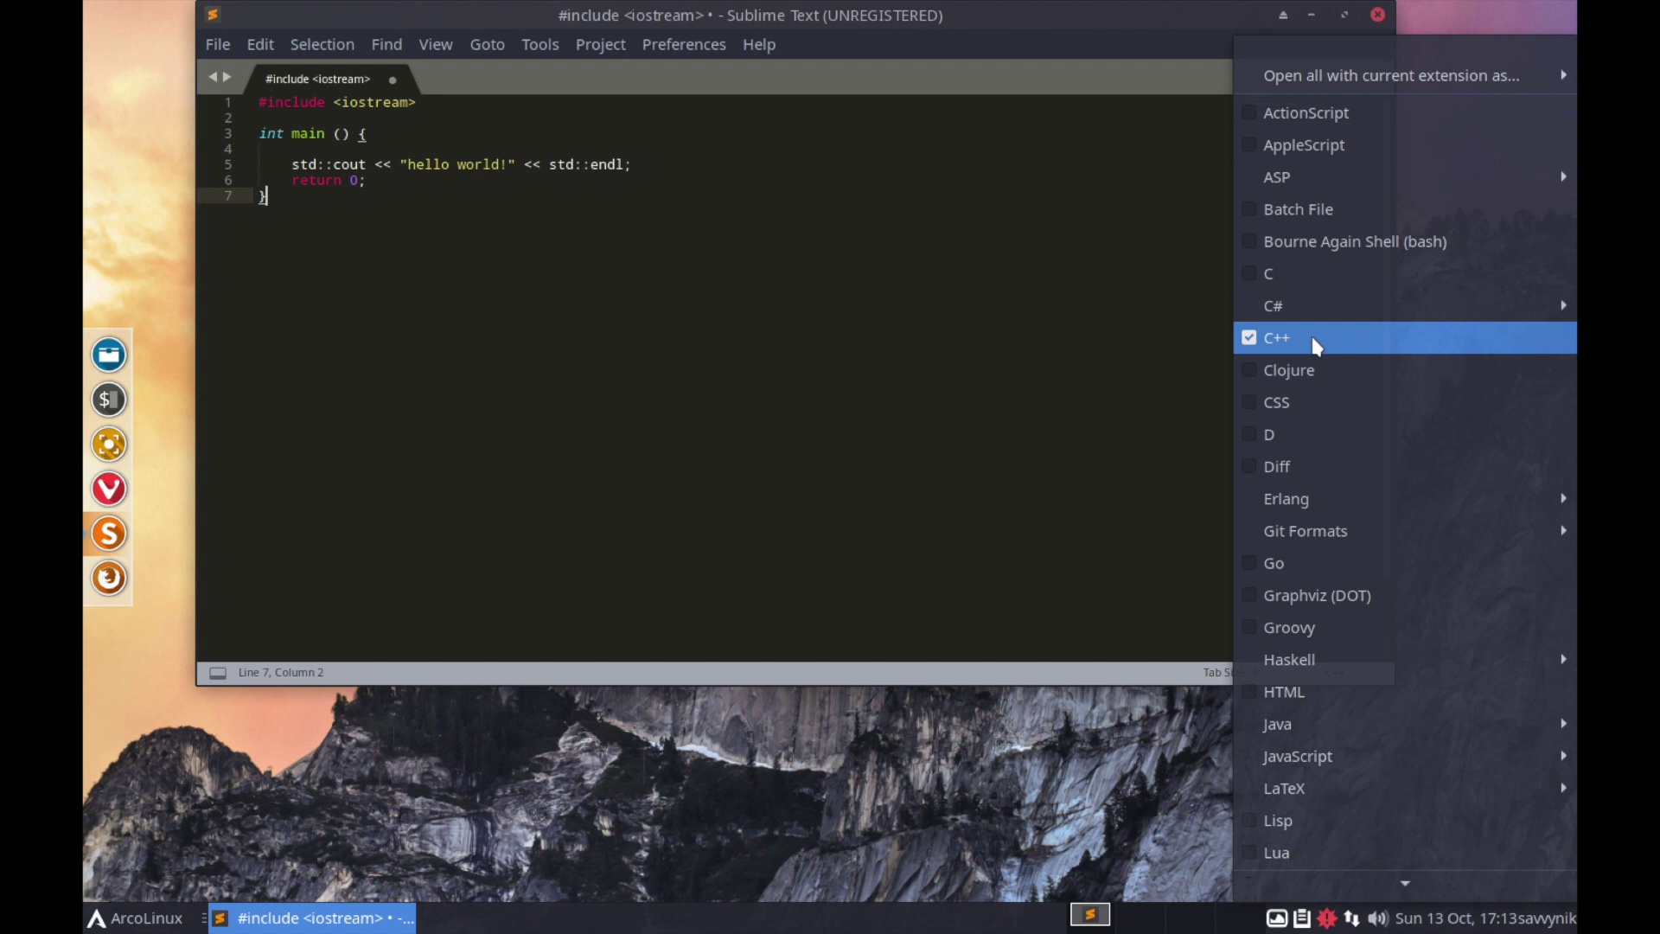
pyautogui.click(684, 259)
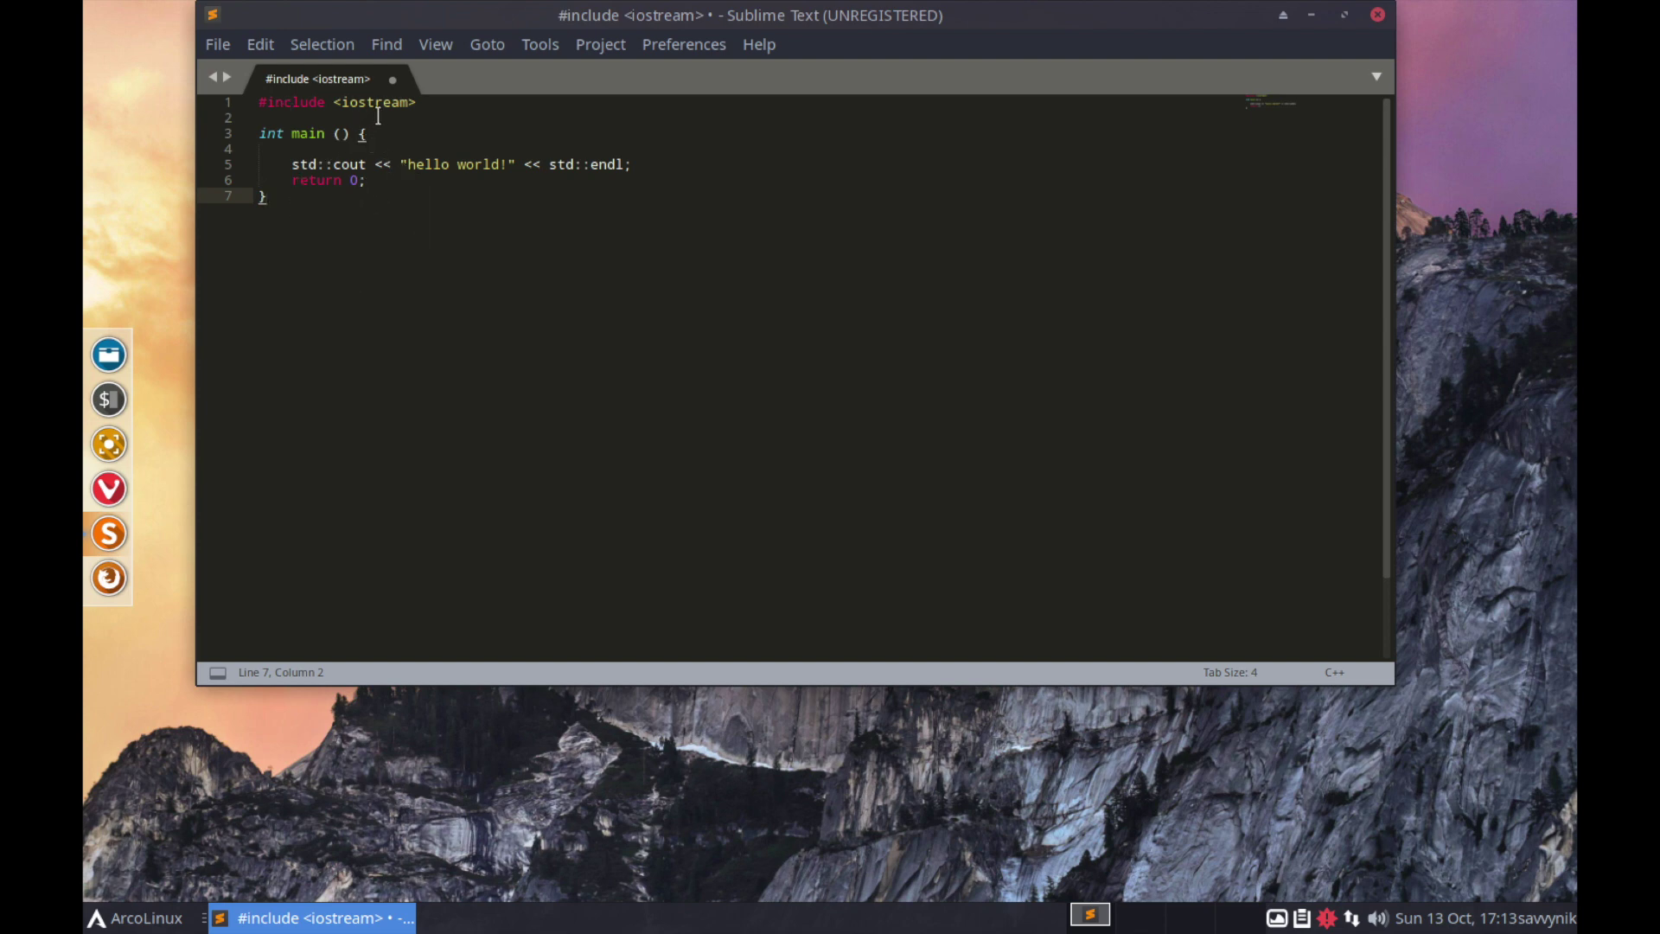
pyautogui.click(1377, 15)
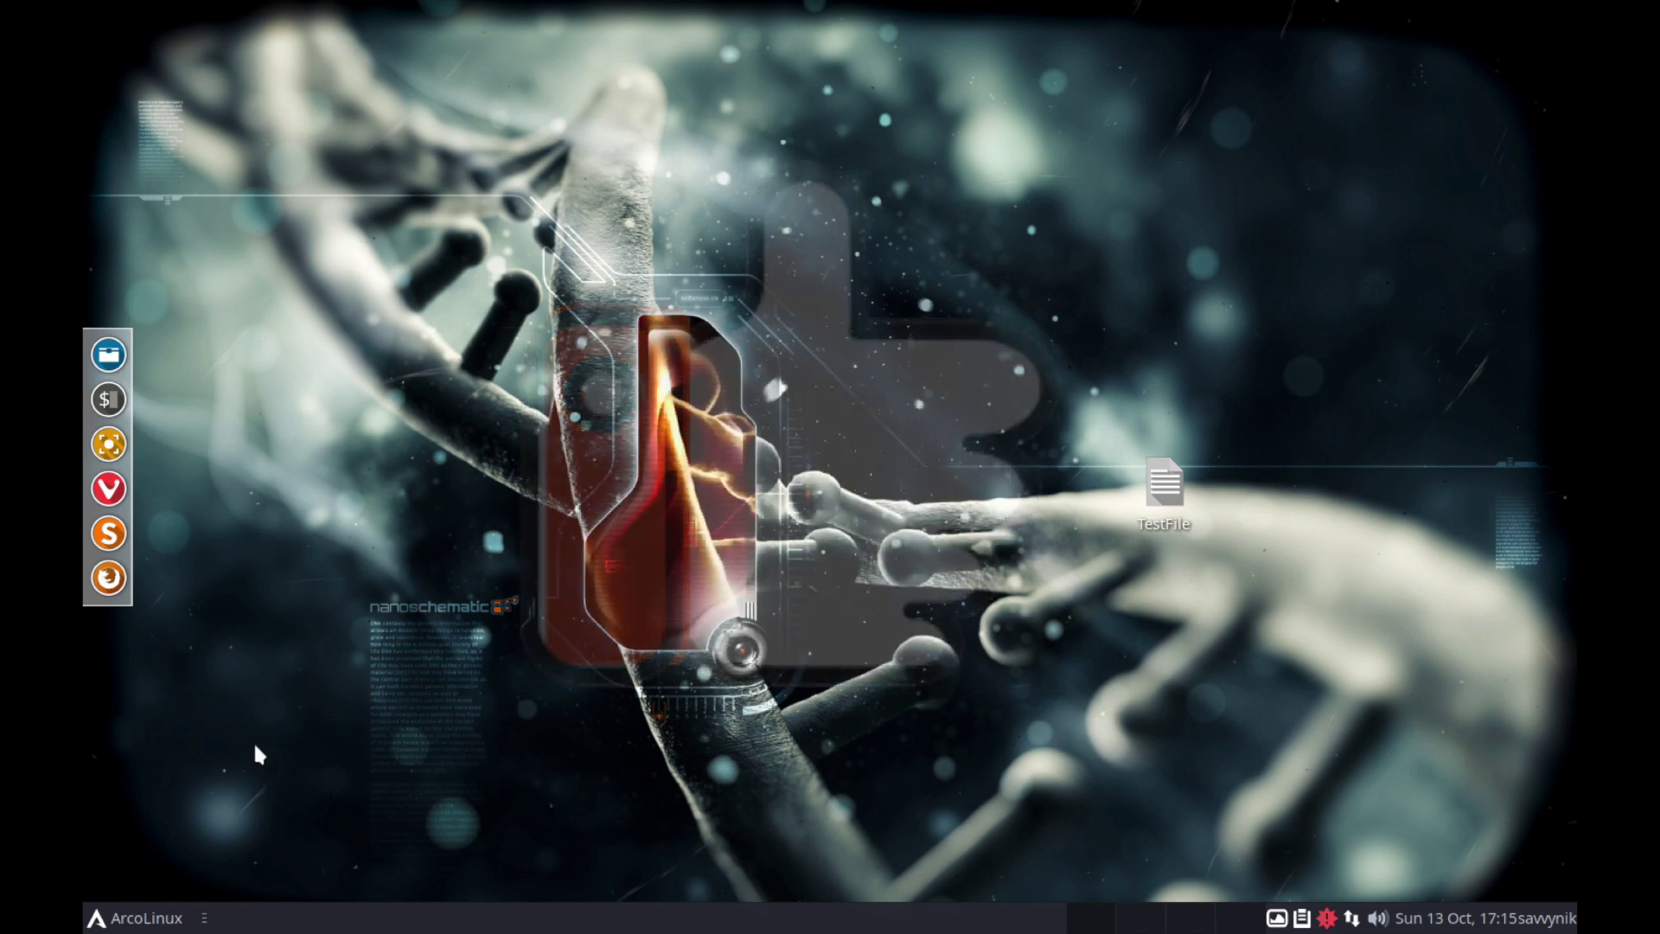
# Open the application menu, enlarge it by its corner grip, and browse categories to Graphics.
pyautogui.click(157, 922)
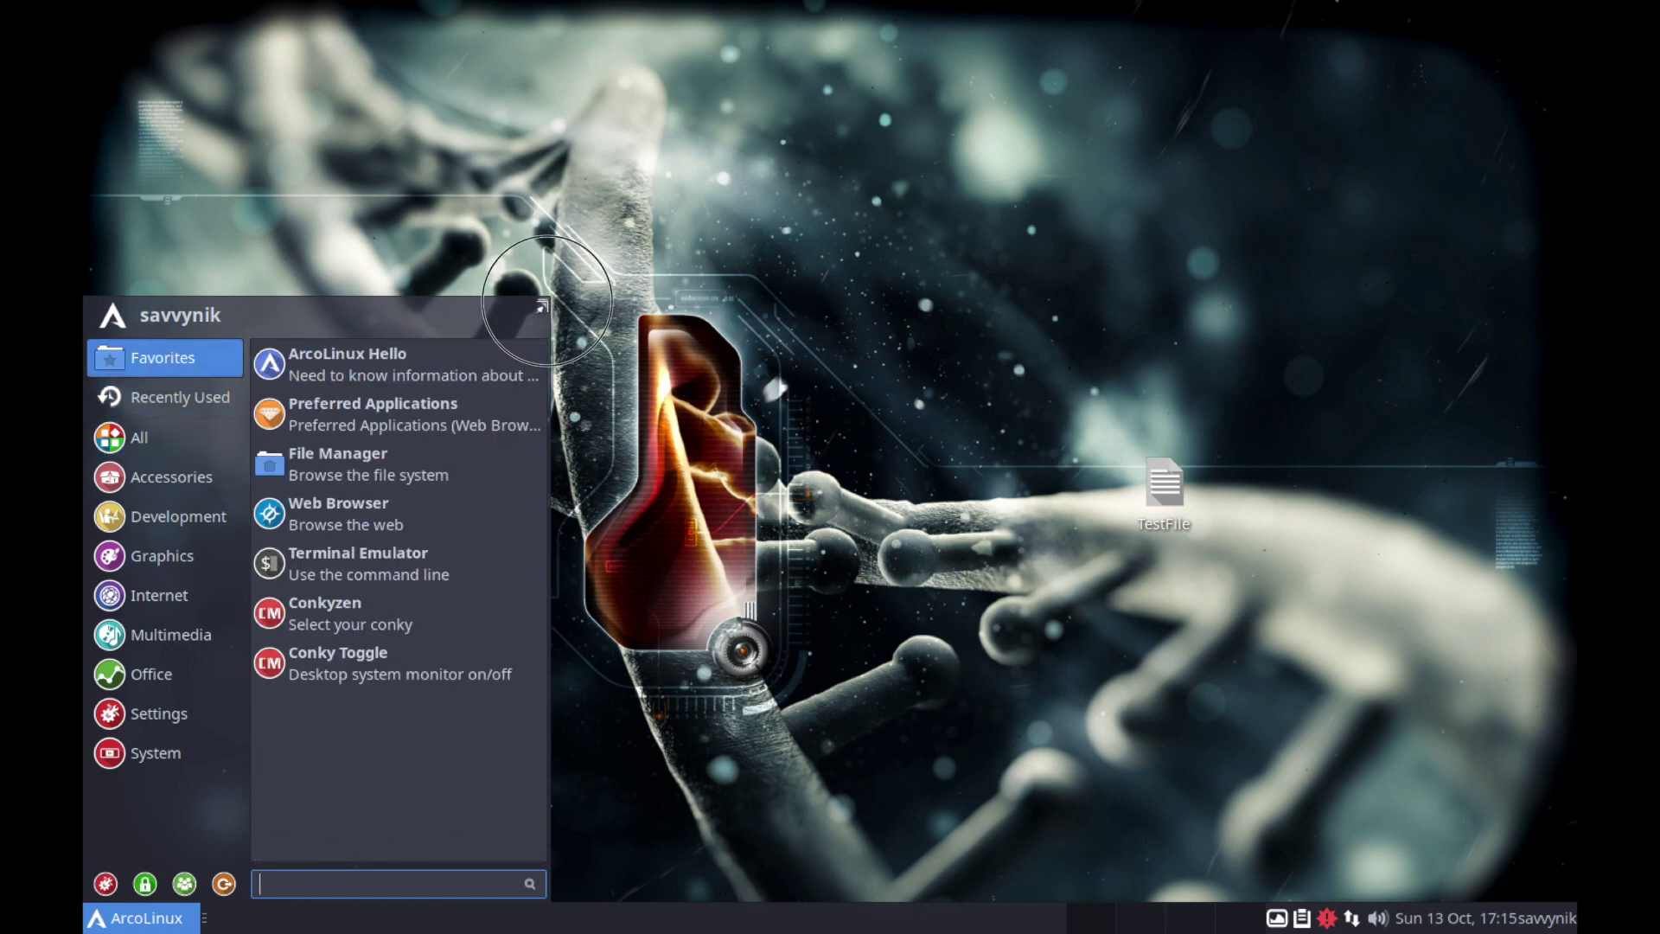
pyautogui.moveTo(548, 318); pyautogui.dragTo(634, 212)
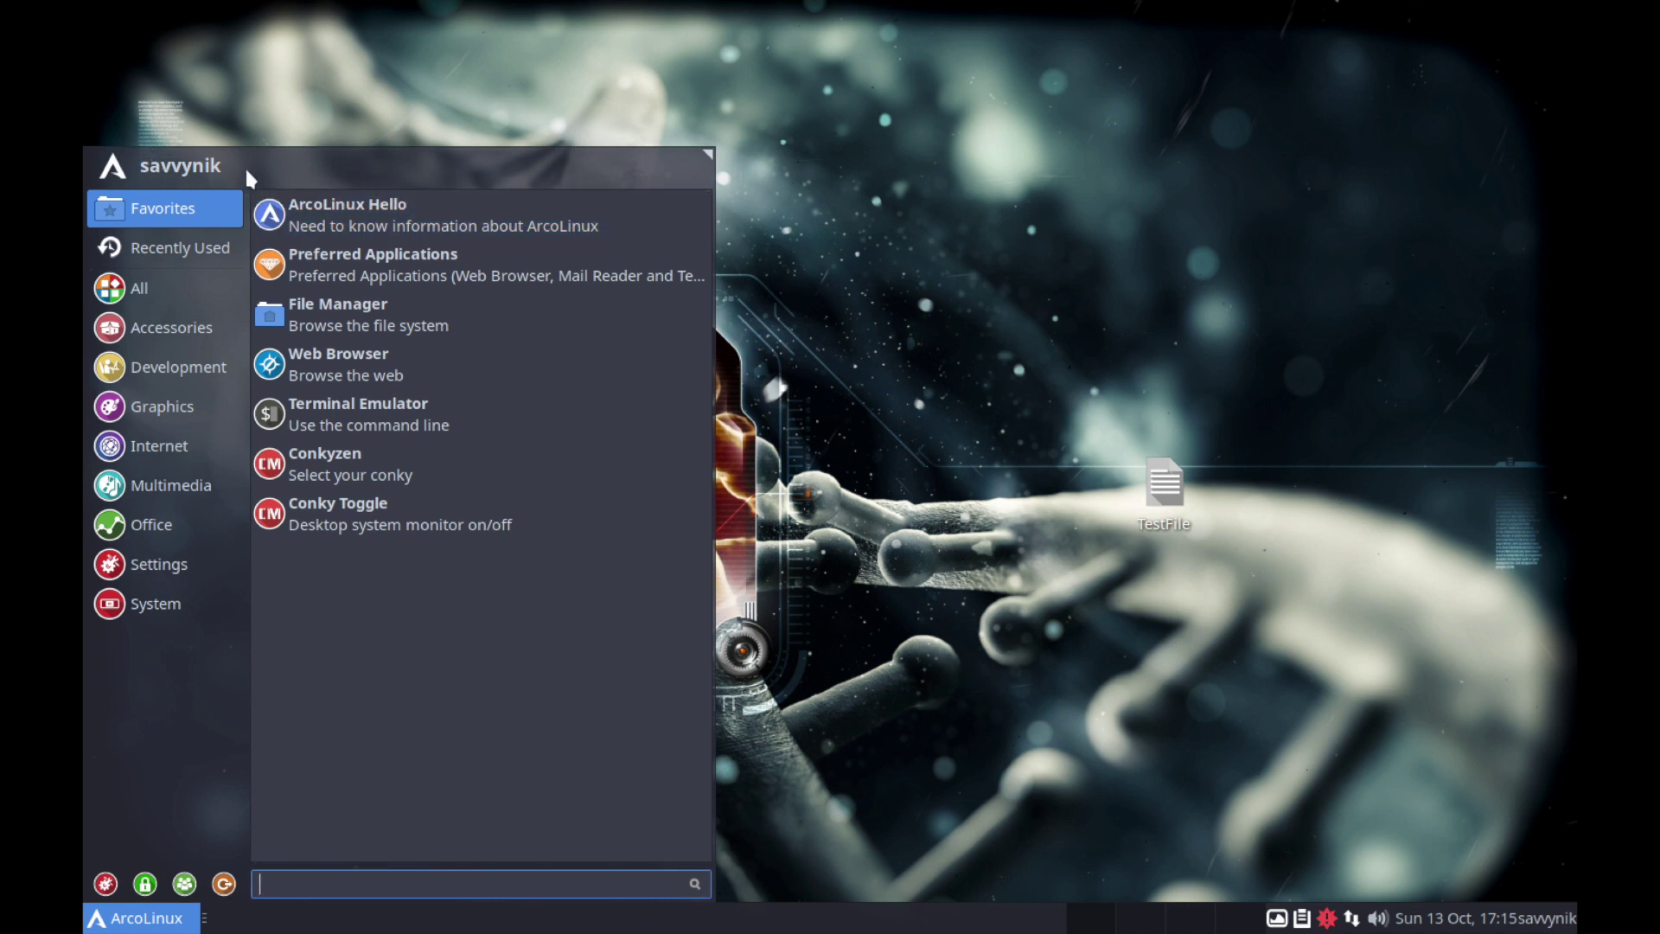
pyautogui.click(190, 246)
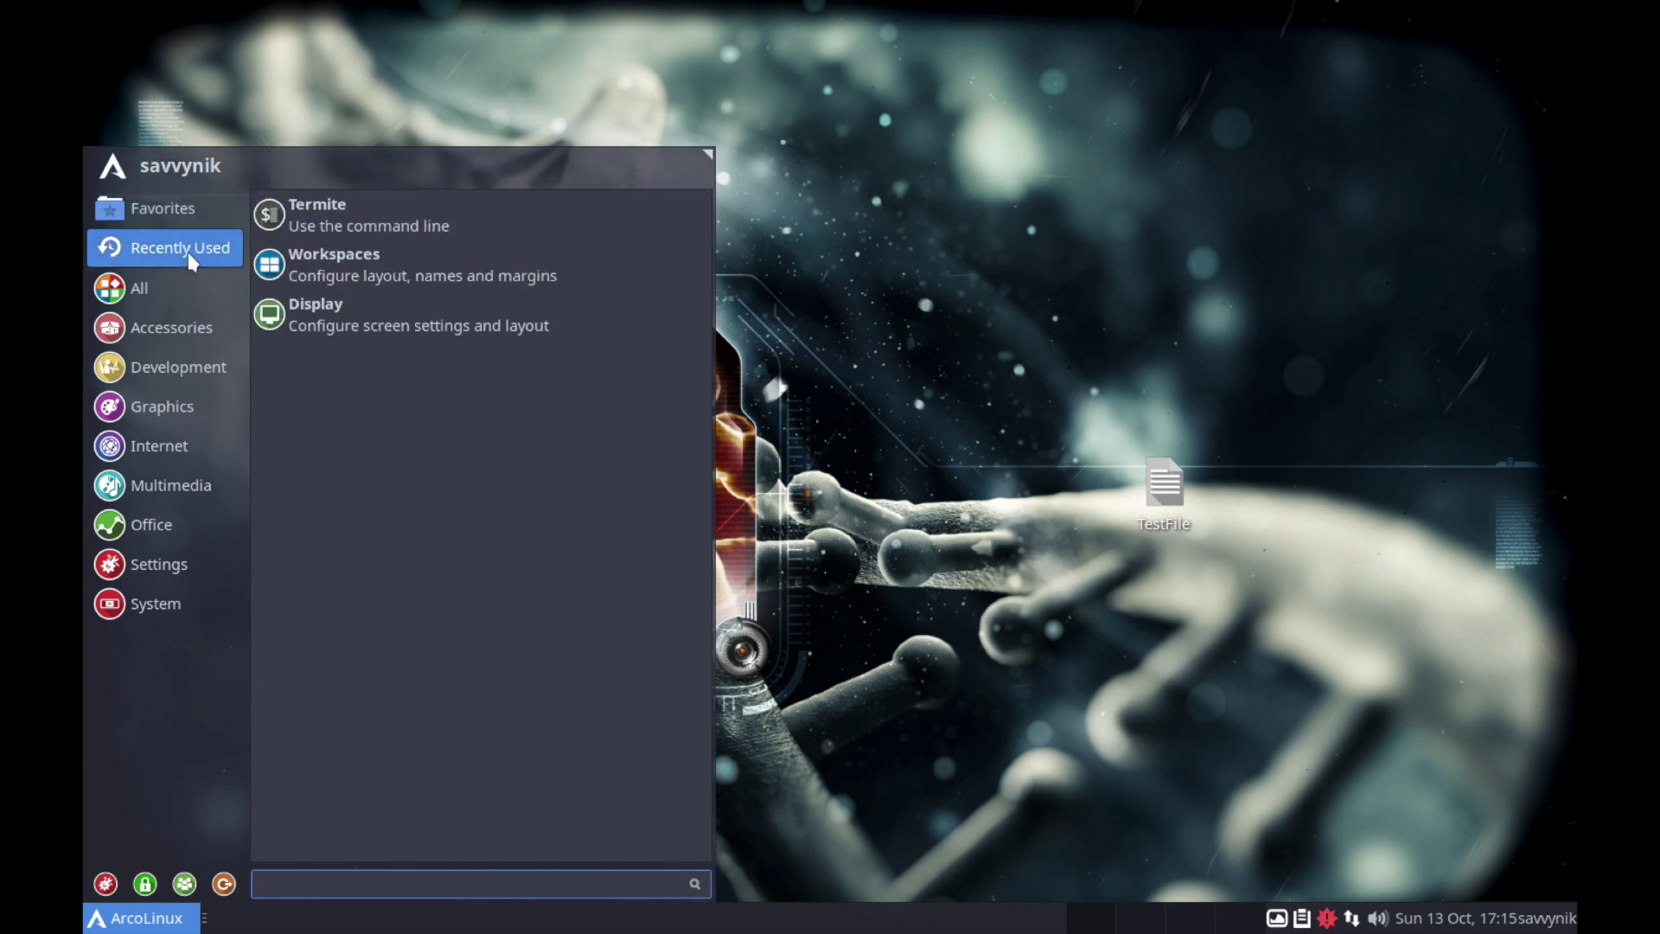
pyautogui.click(194, 208)
pyautogui.click(164, 564)
pyautogui.click(204, 327)
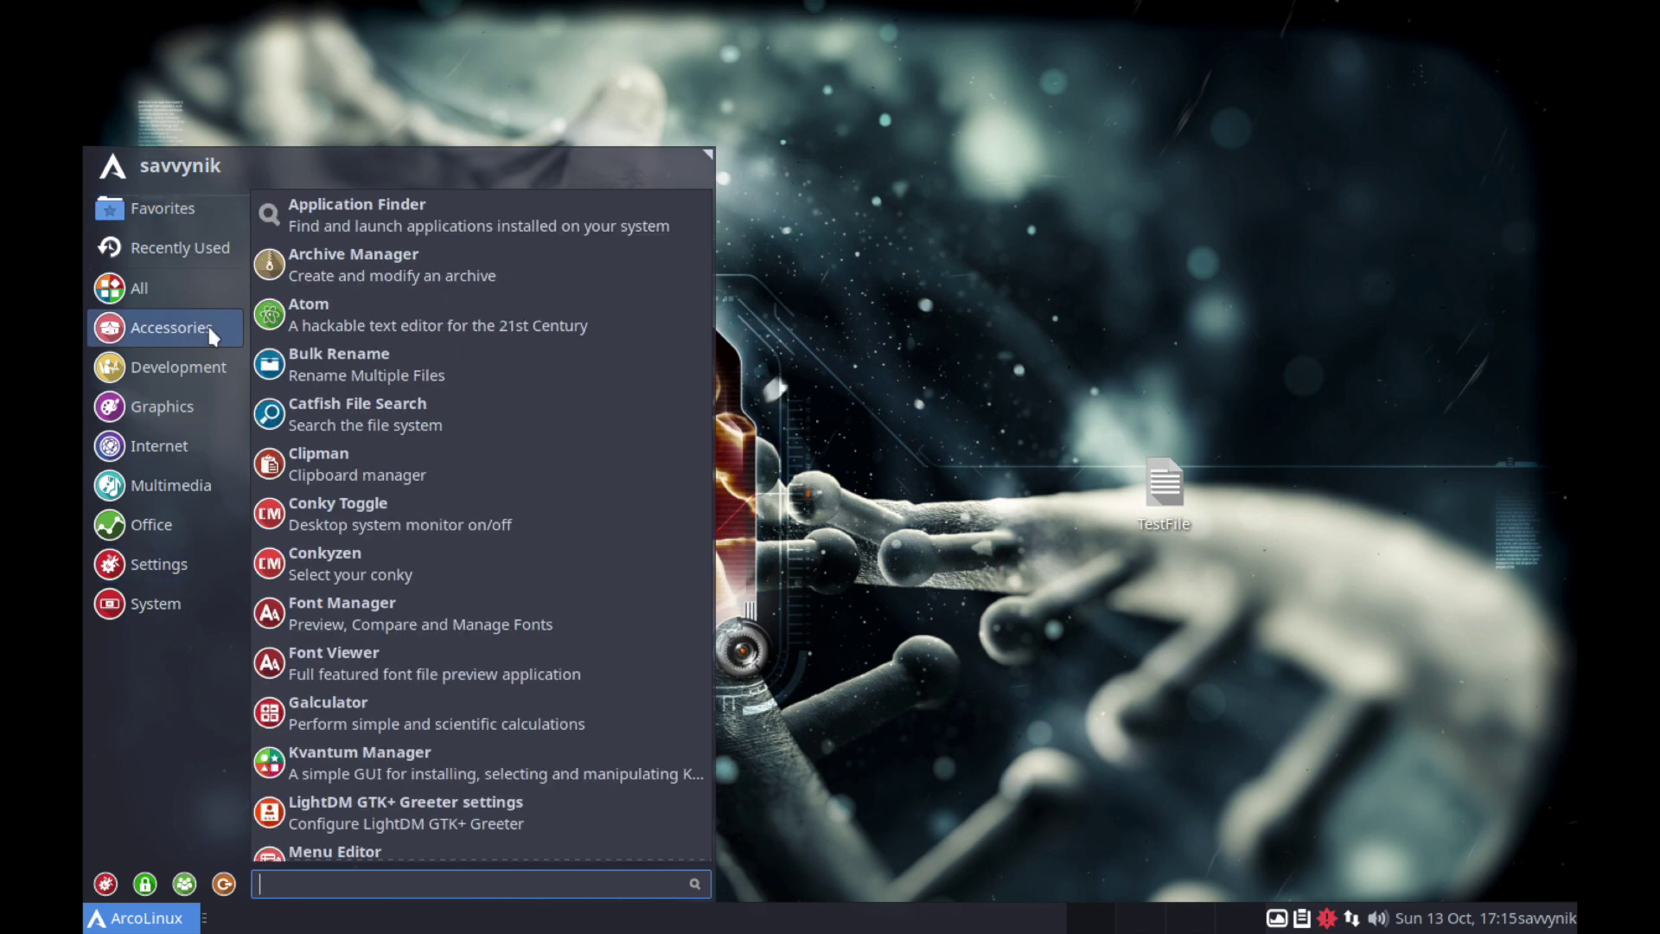
pyautogui.click(177, 247)
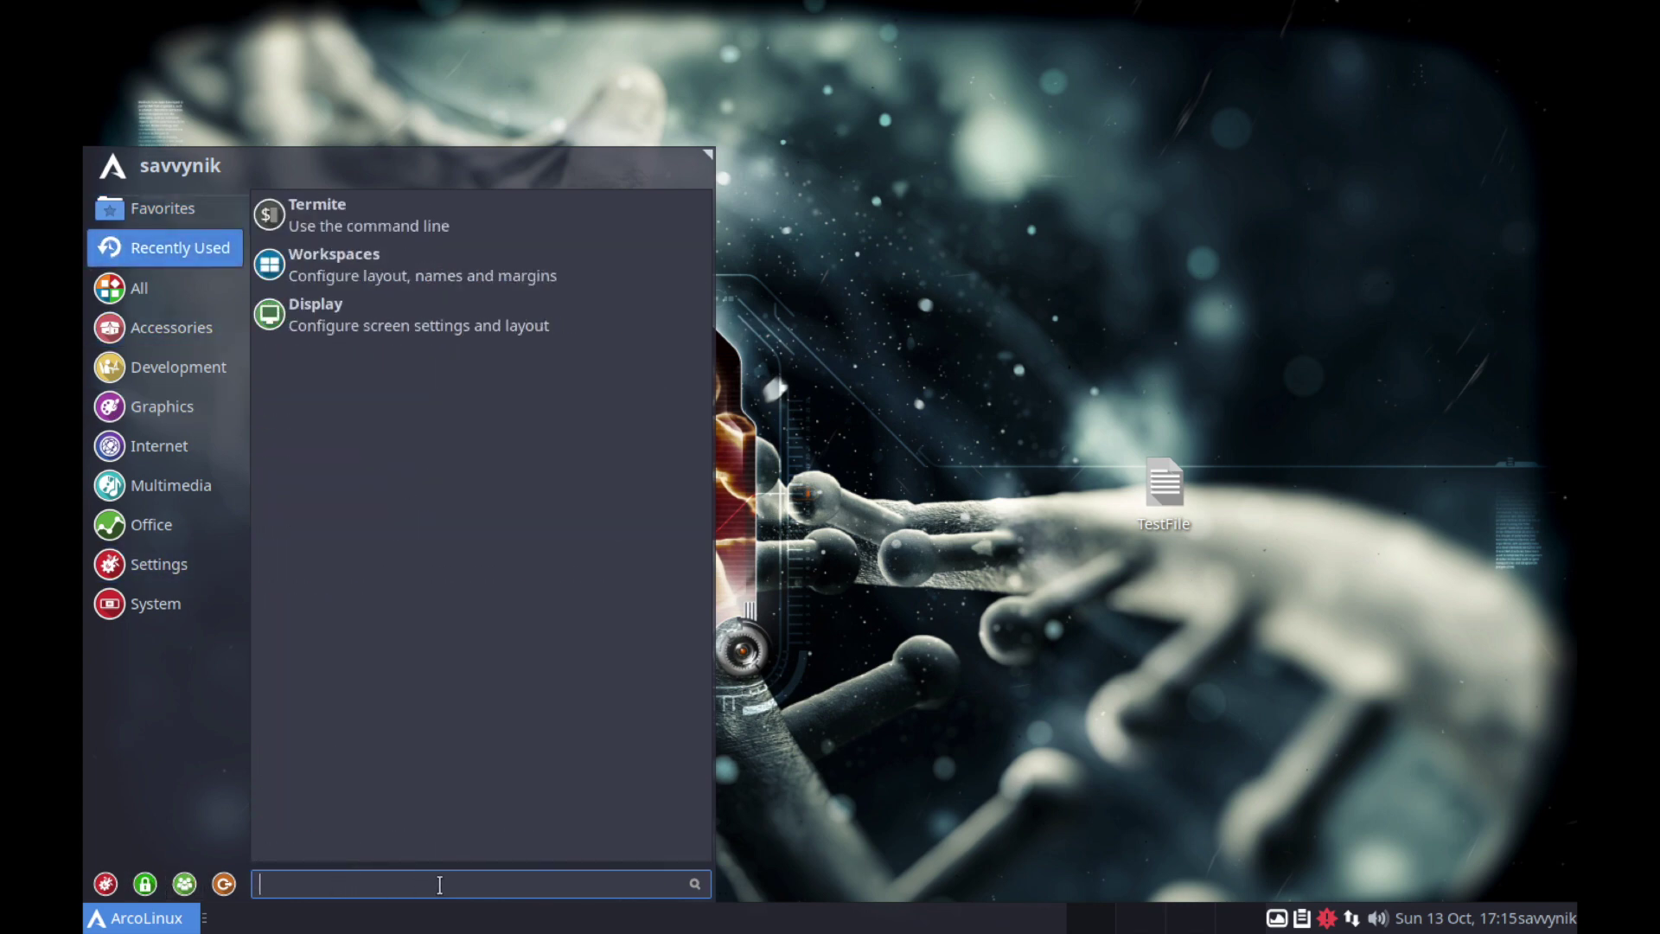
pyautogui.click(107, 406)
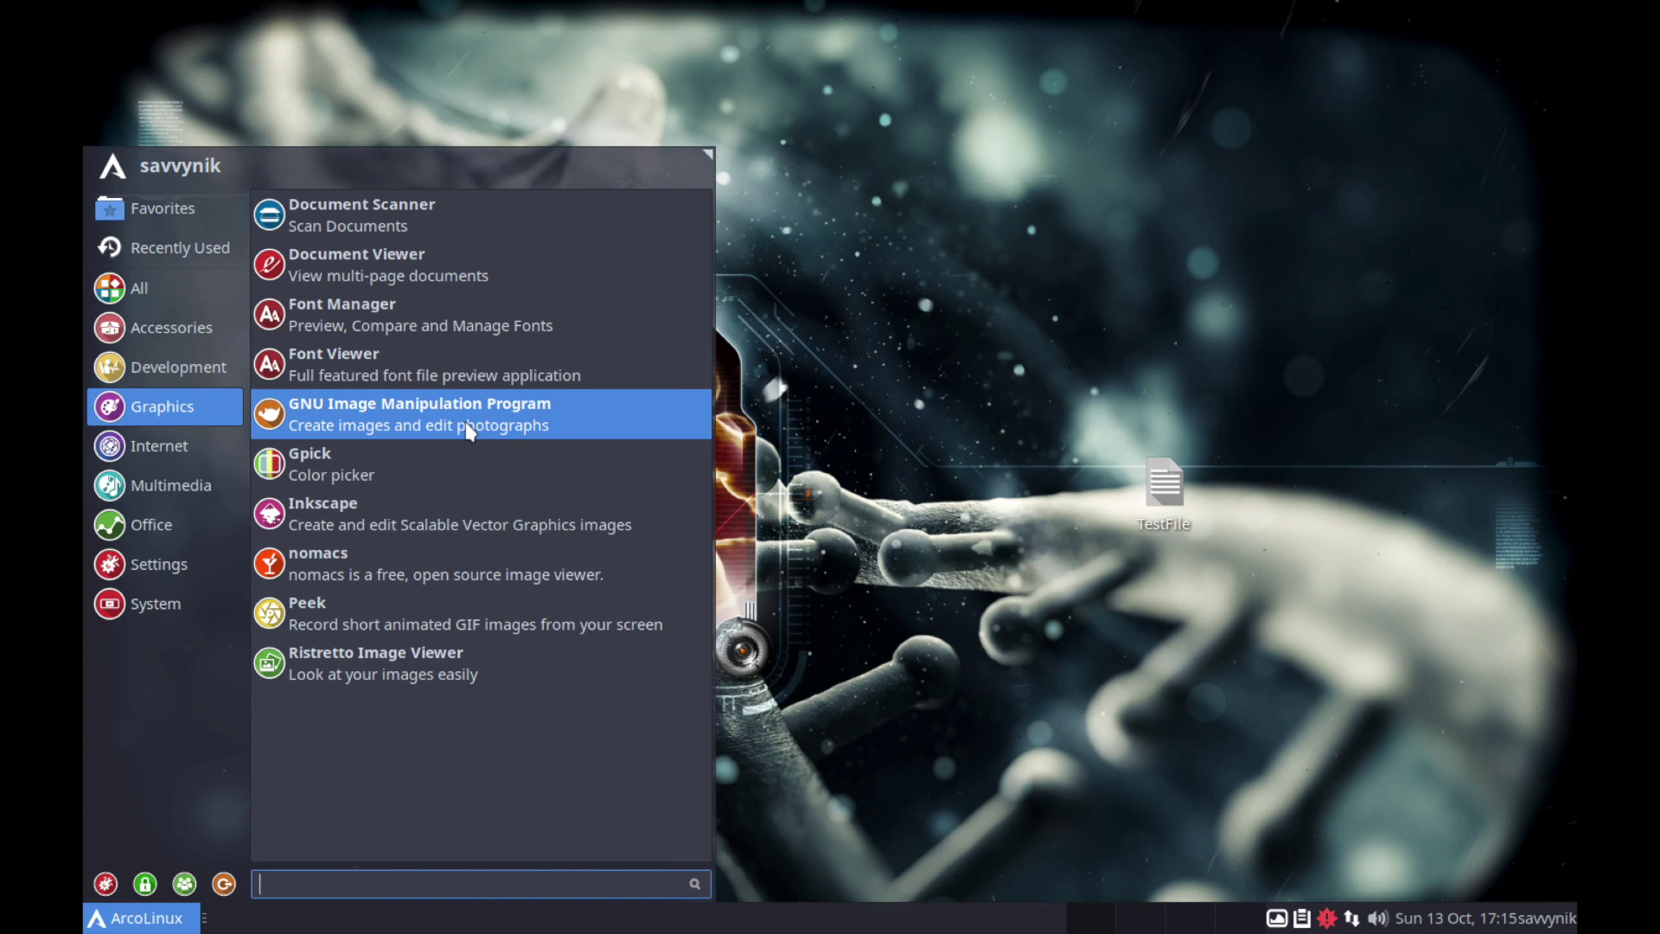
# Search the menu for 'termite', then clear the search.
pyautogui.write('term')
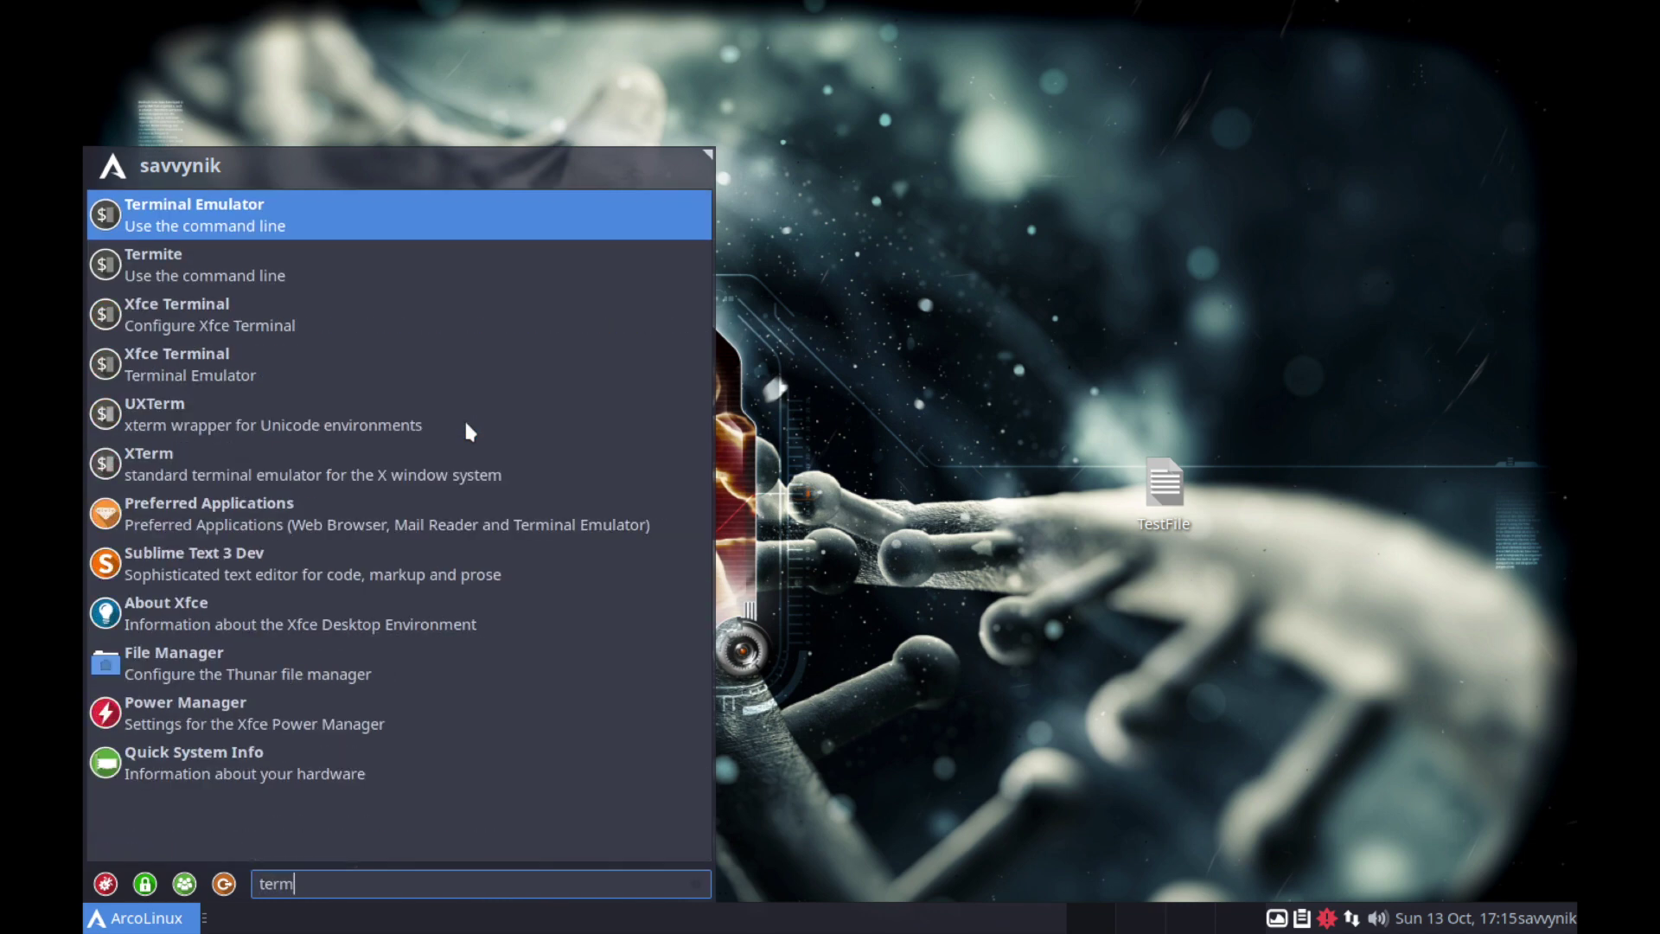
pyautogui.write('ite')
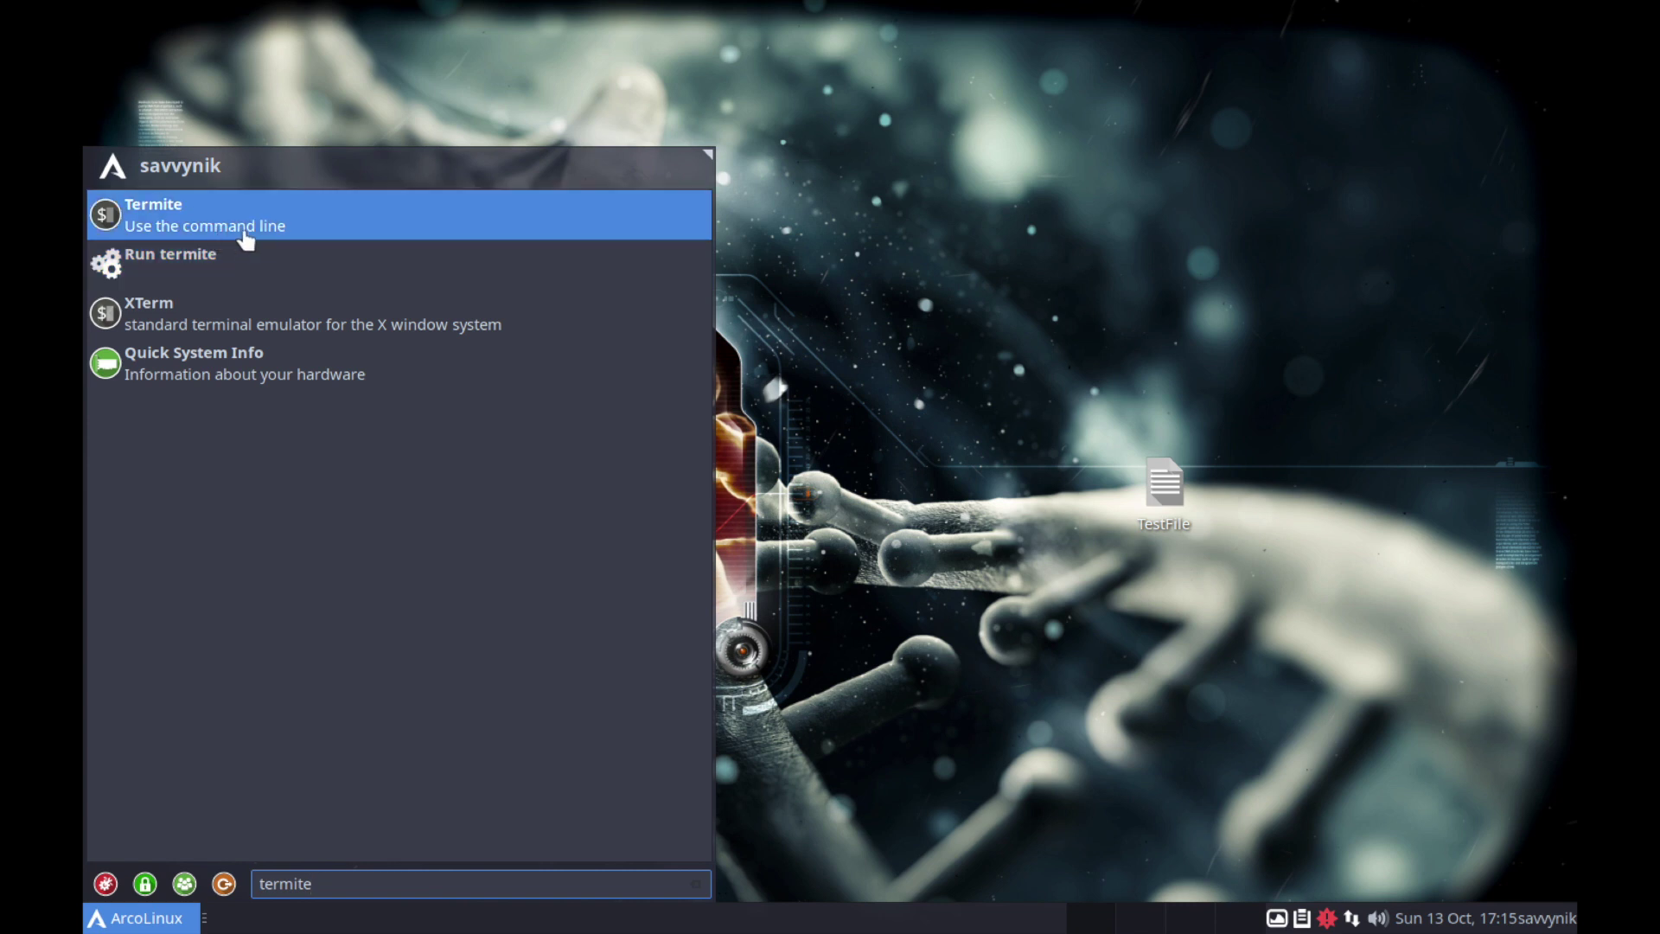
pyautogui.press('BackSpace')
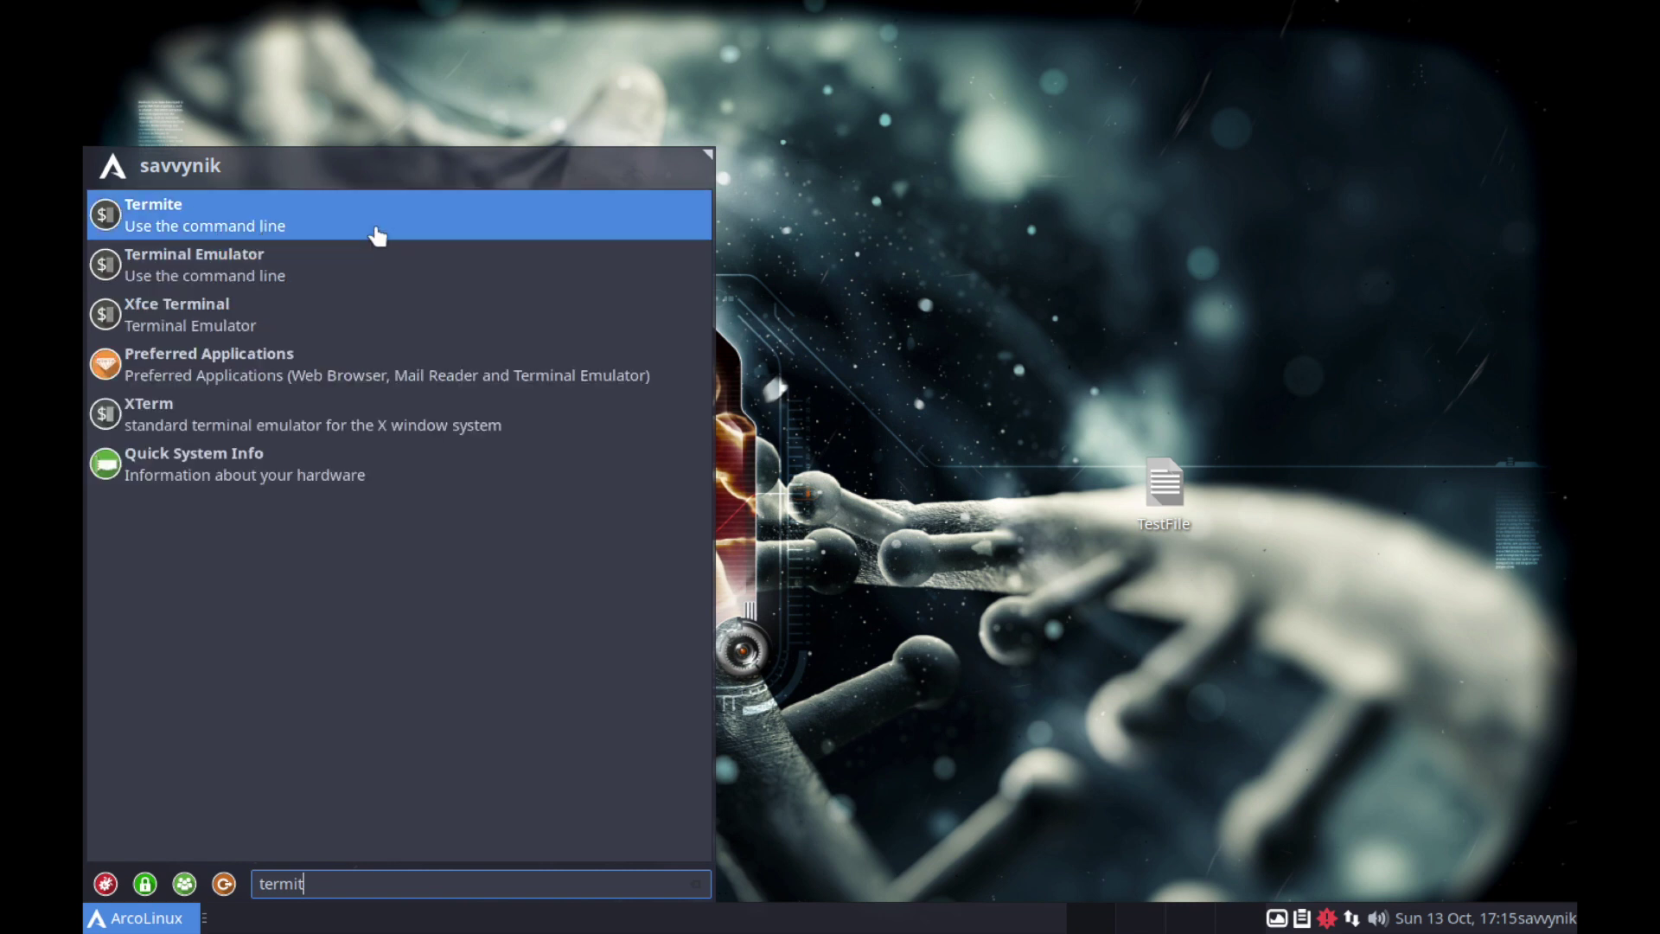
pyautogui.press('BackSpace')
pyautogui.press('BackSpace')
pyautogui.press('BackSpace')
pyautogui.press('BackSpace')
pyautogui.press('BackSpace')
pyautogui.press('BackSpace')
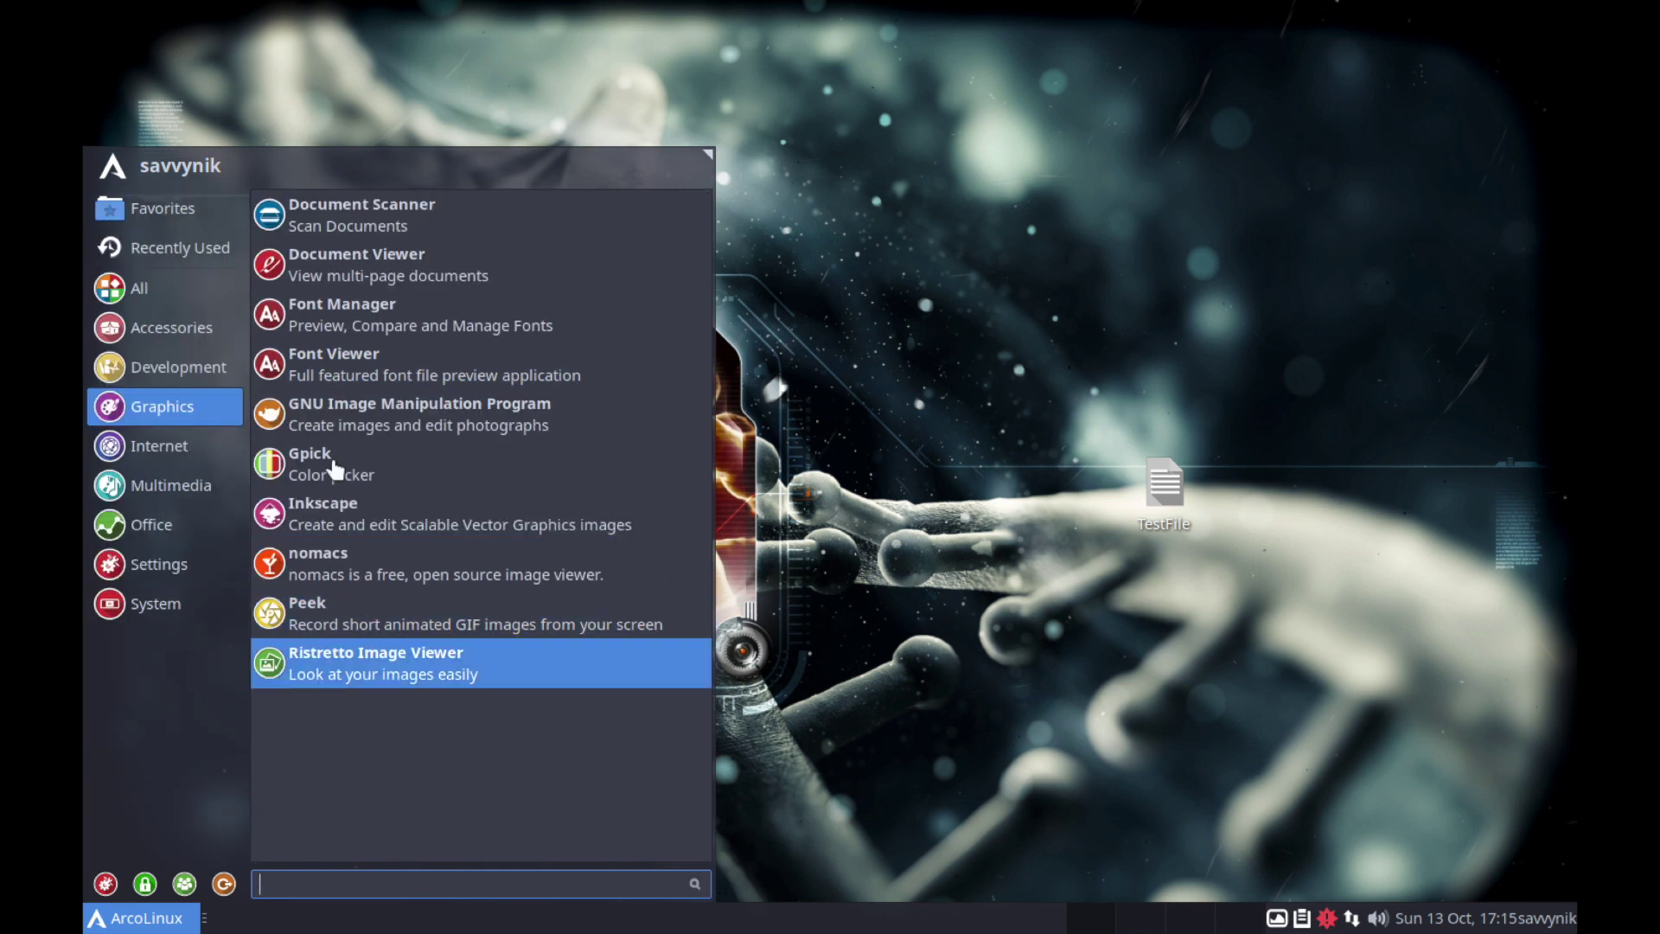
# List all installed applications and scroll through them.
pyautogui.click(171, 327)
pyautogui.click(138, 288)
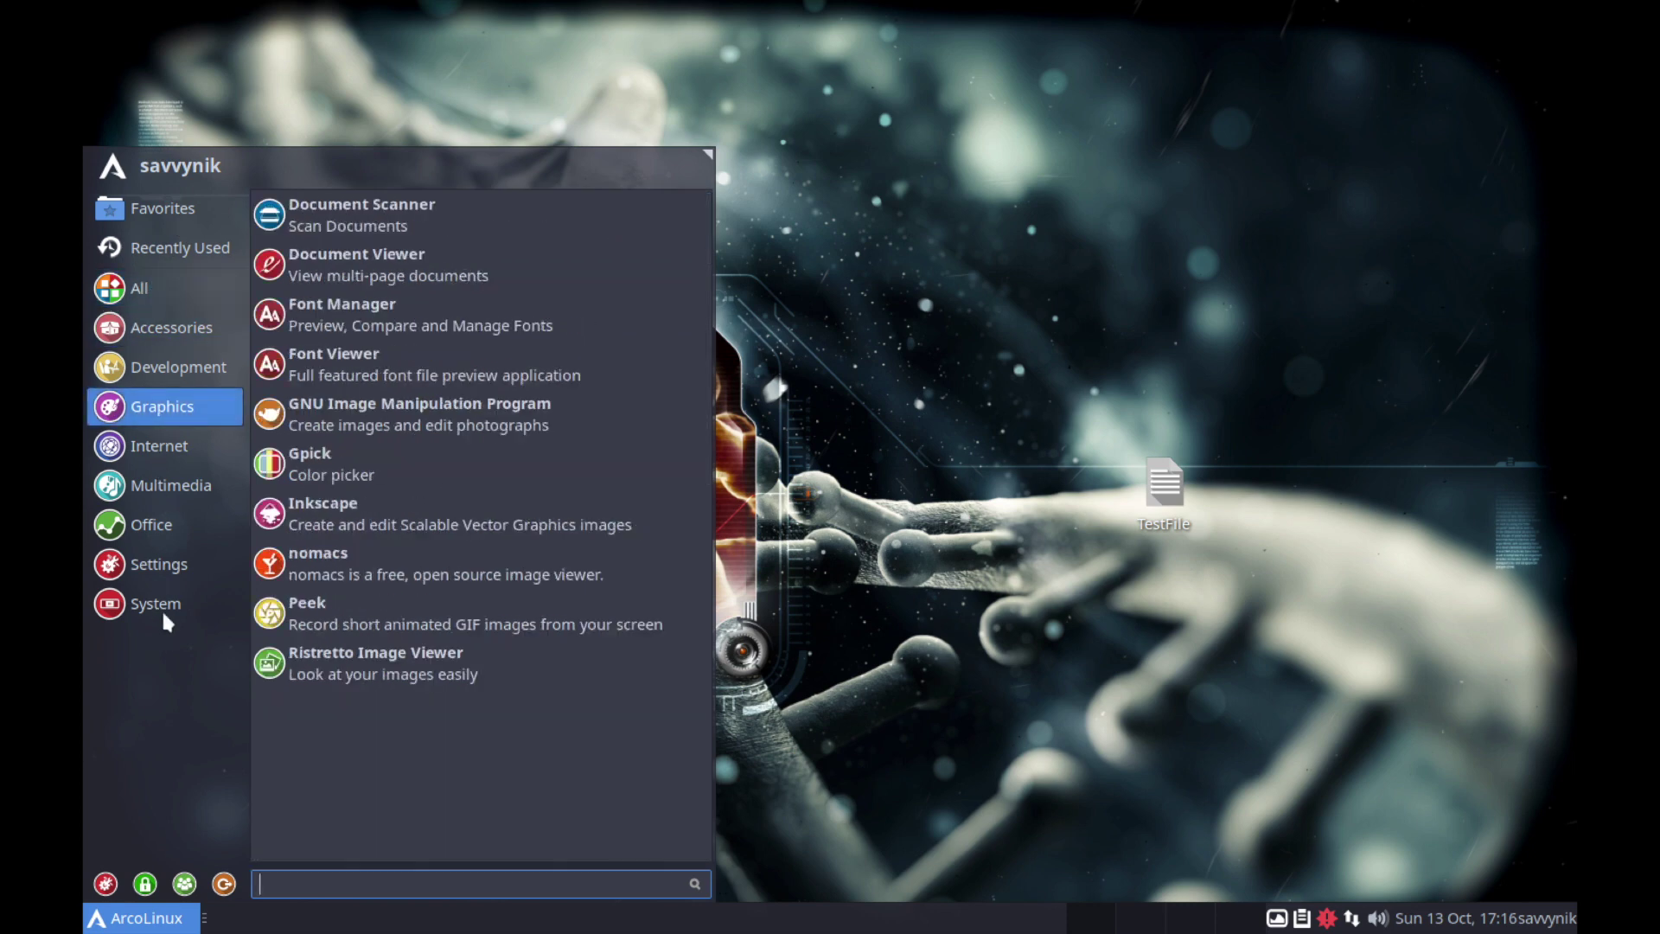
pyautogui.click(195, 299)
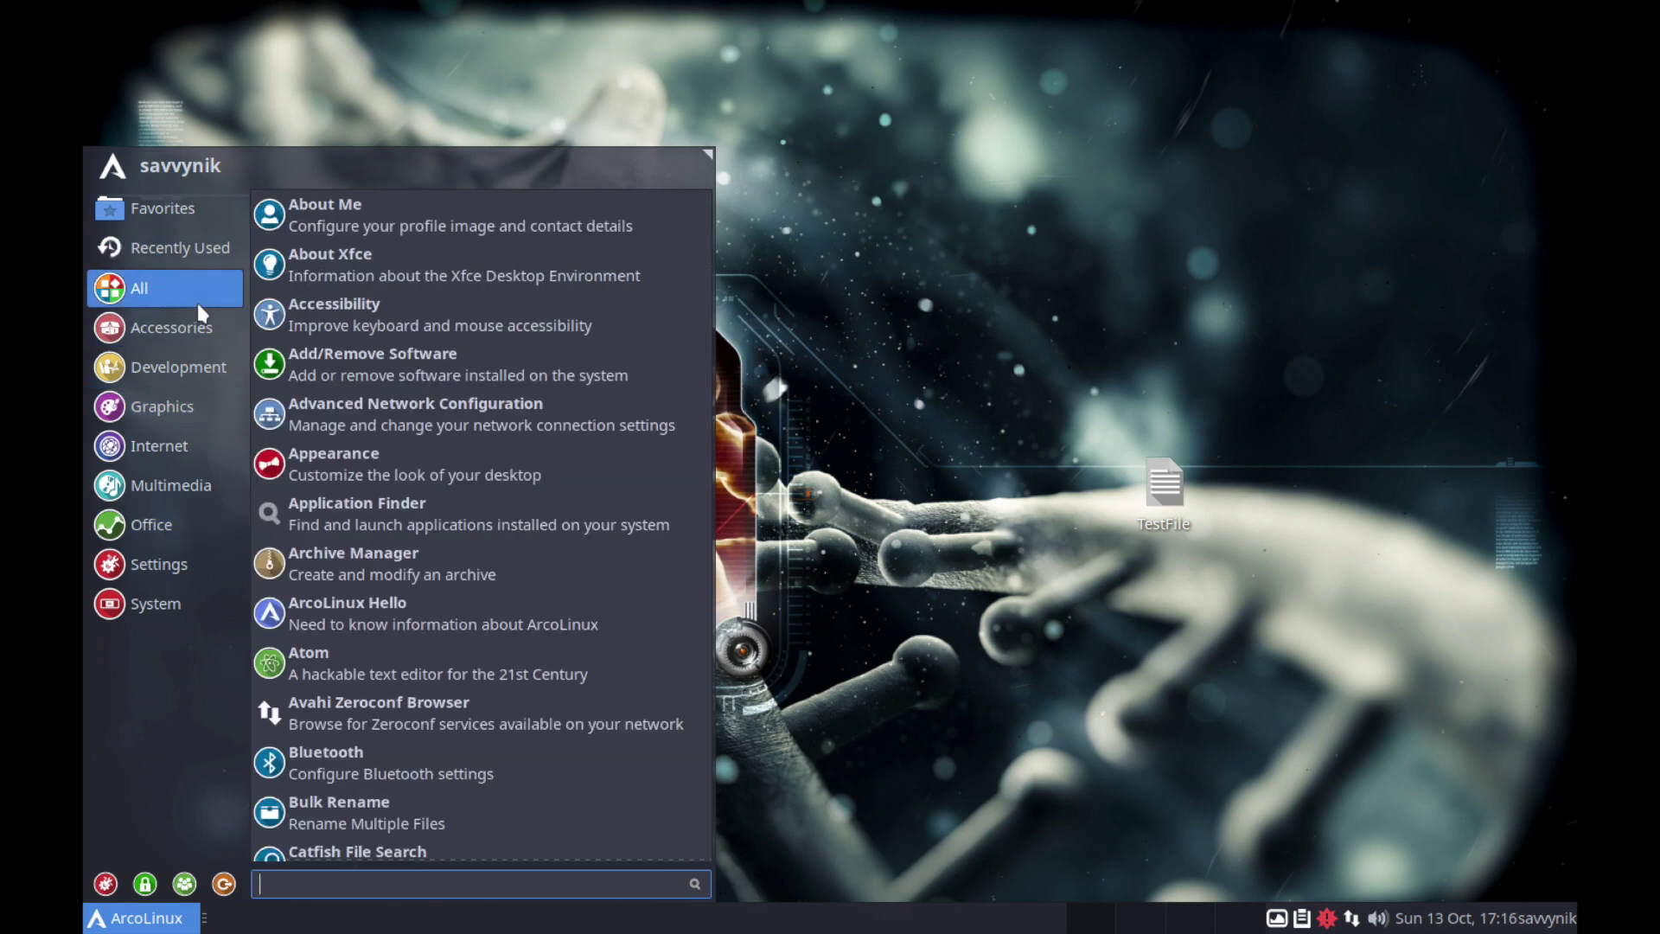
pyautogui.scroll(-15, 480, 460)
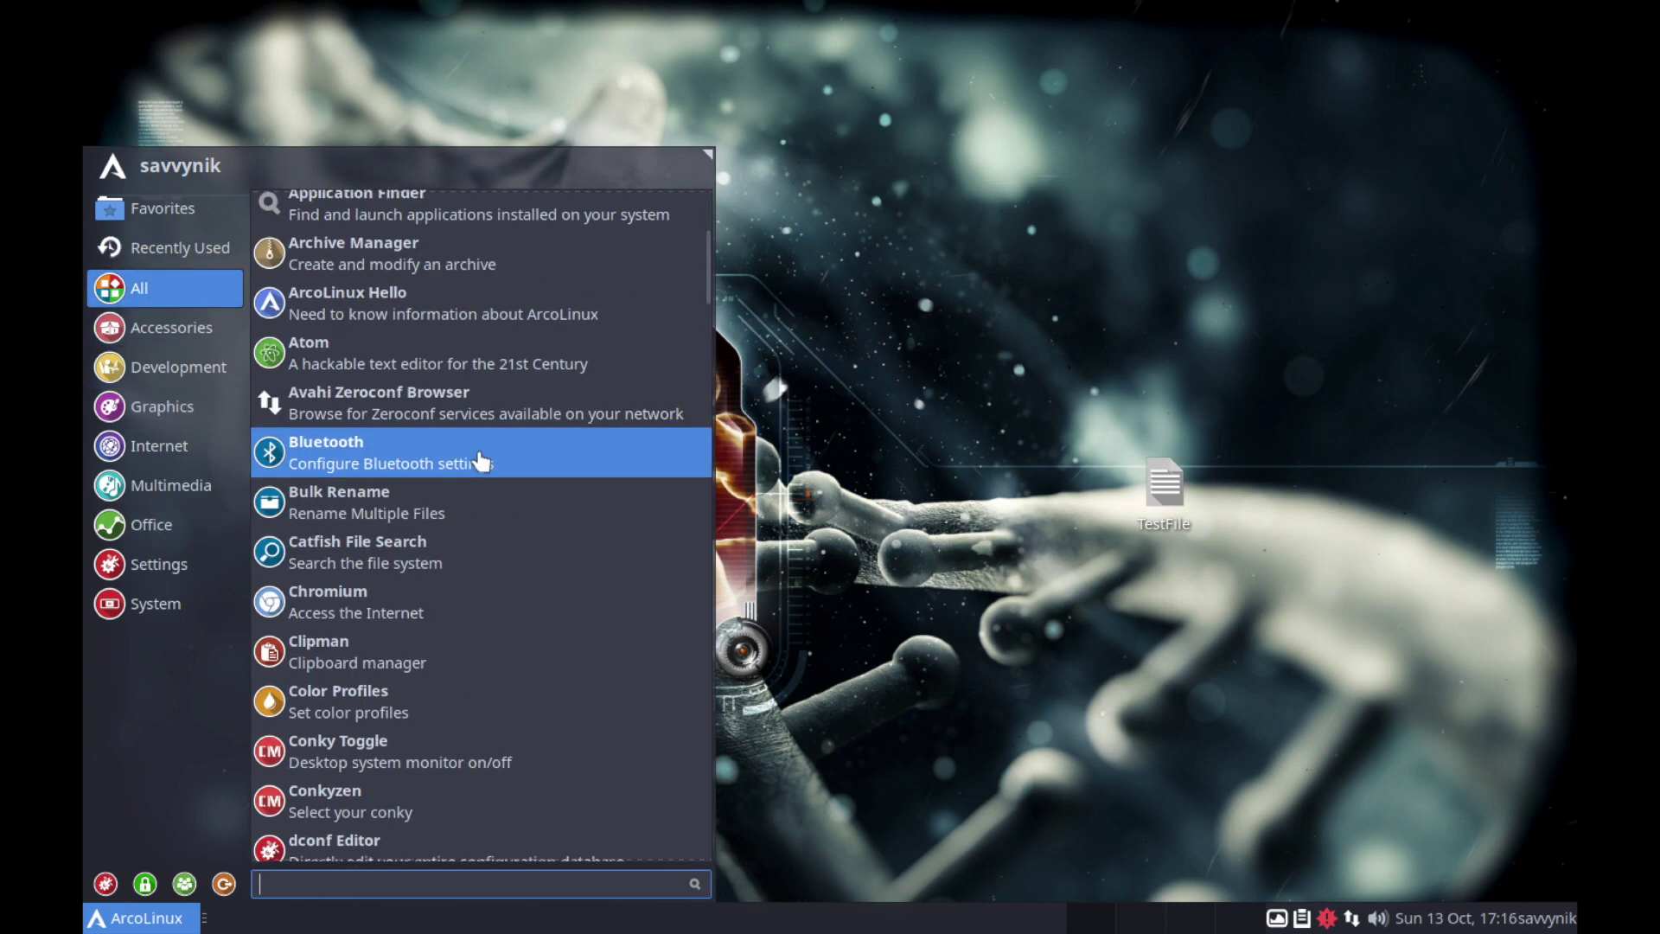
pyautogui.scroll(-15, 480, 460)
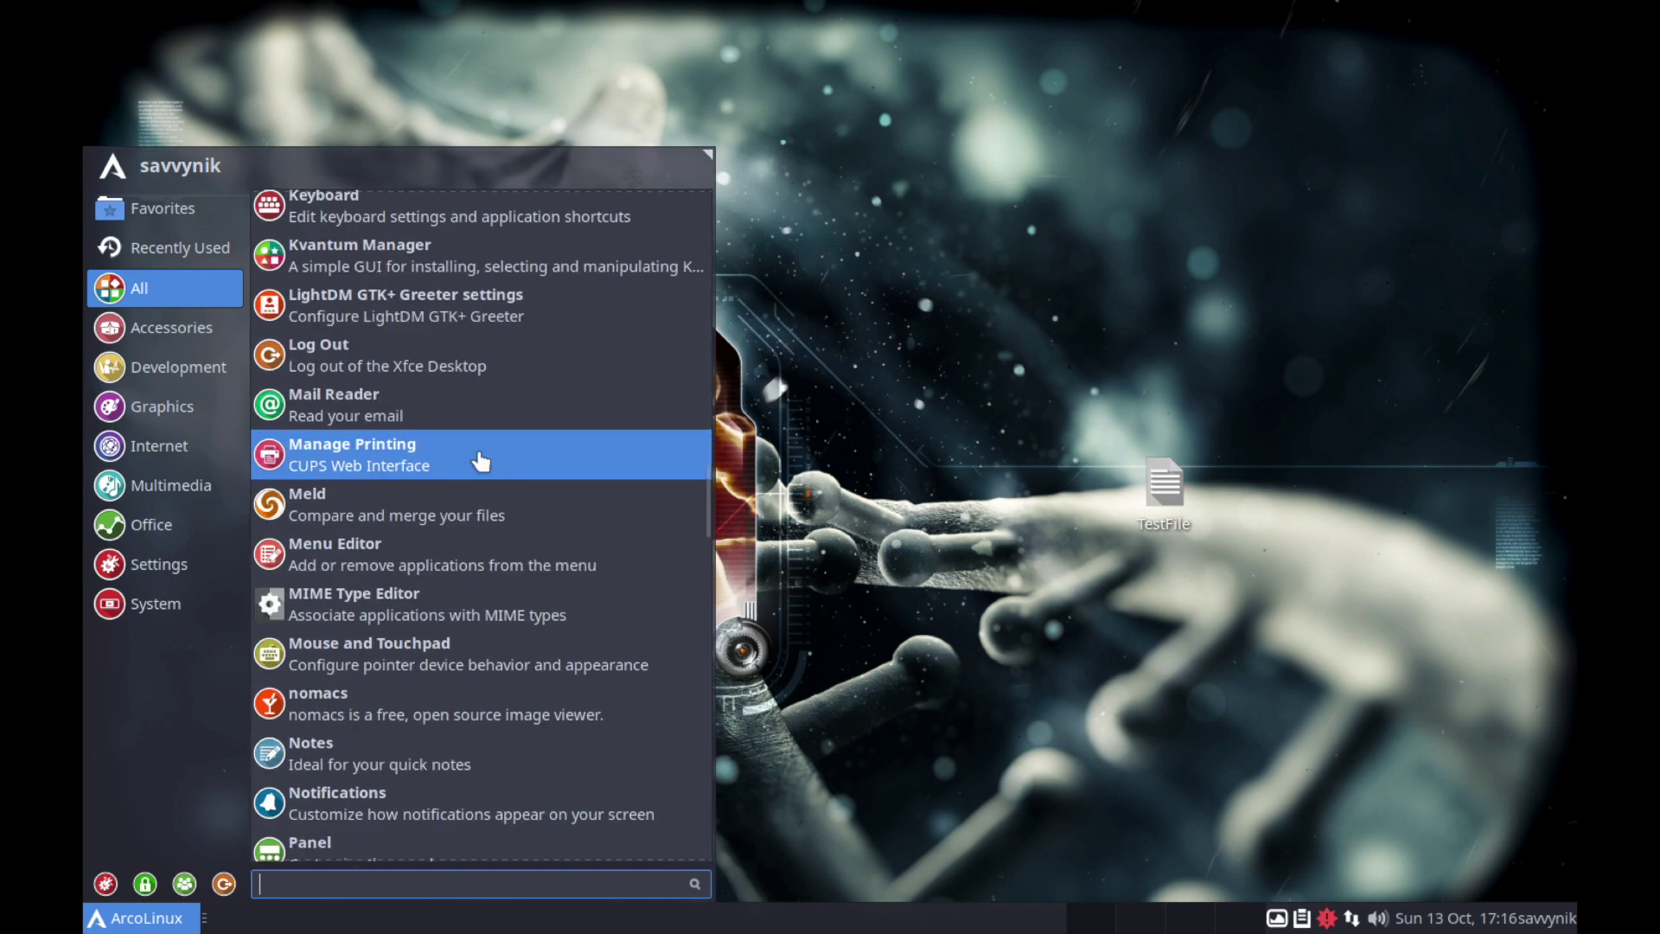
pyautogui.scroll(-15, 483, 415)
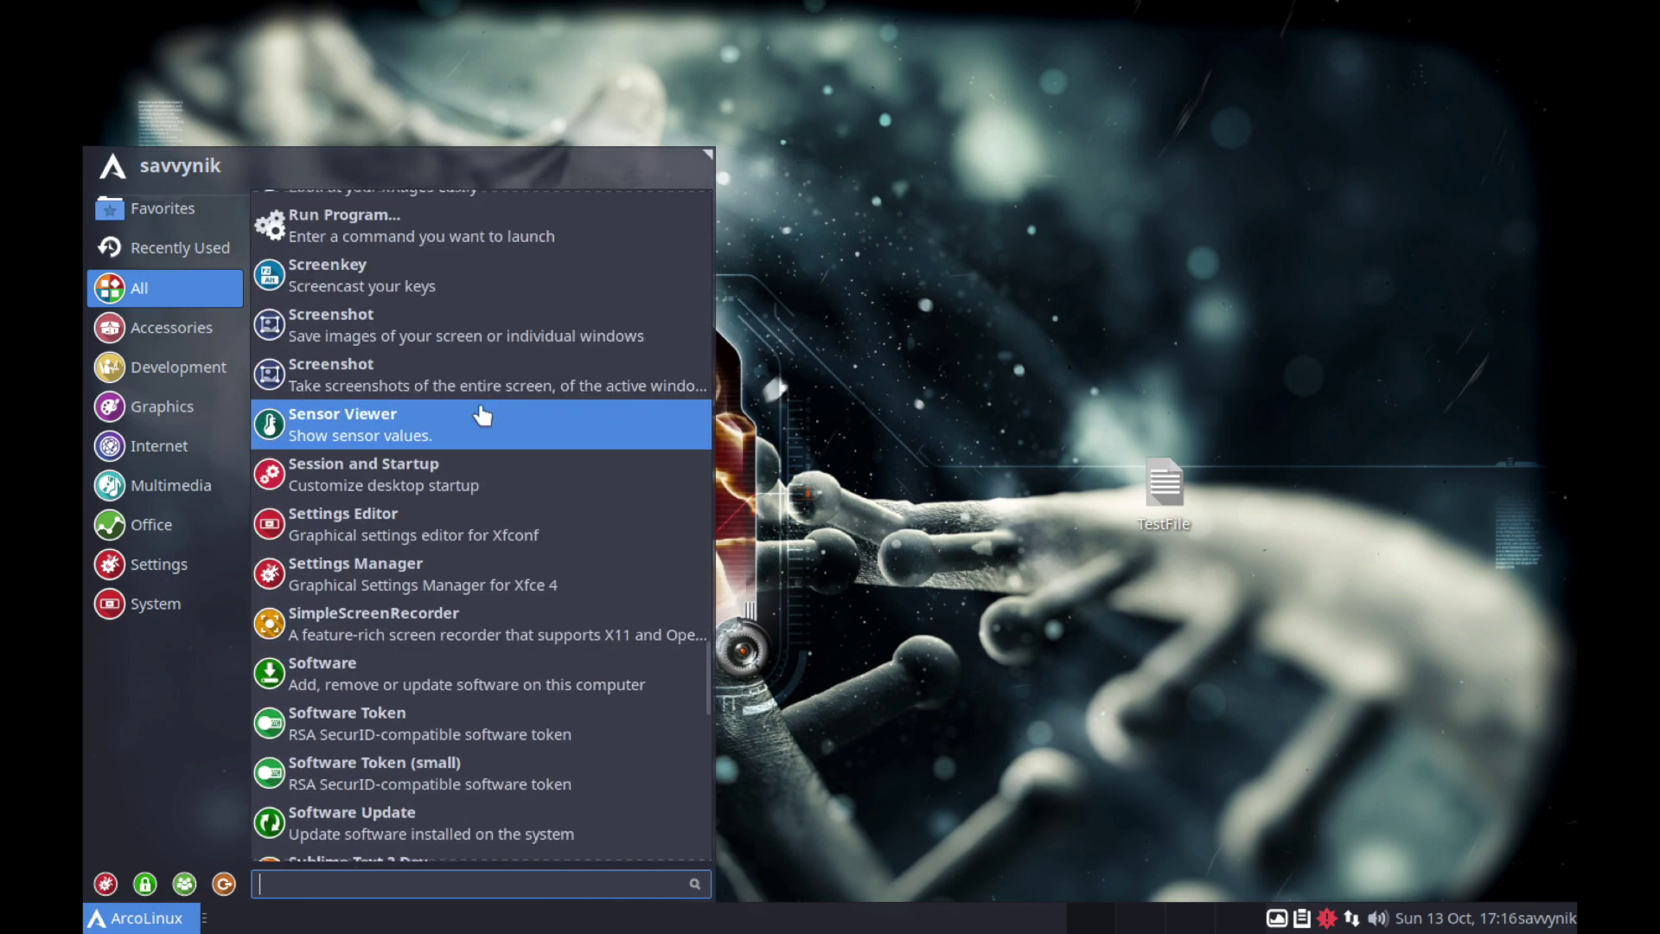
# Browse Accessories, Development, Multimedia and Office, scroll Accessories, then show Development.
pyautogui.click(199, 327)
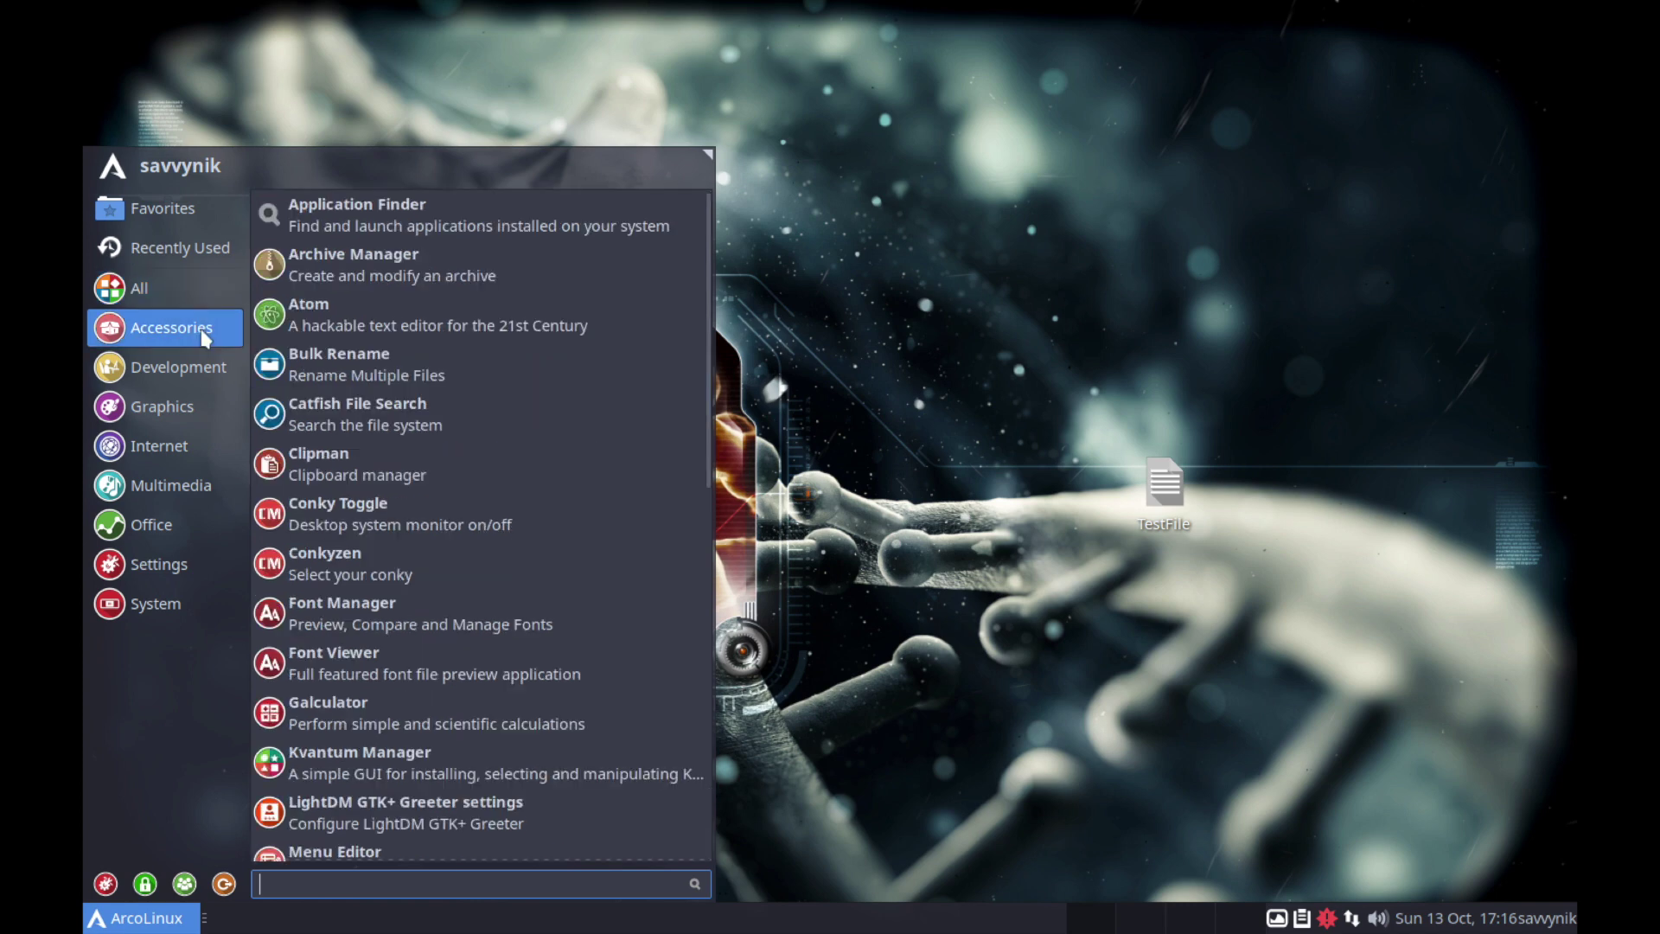
pyautogui.click(194, 364)
pyautogui.click(188, 484)
pyautogui.click(183, 519)
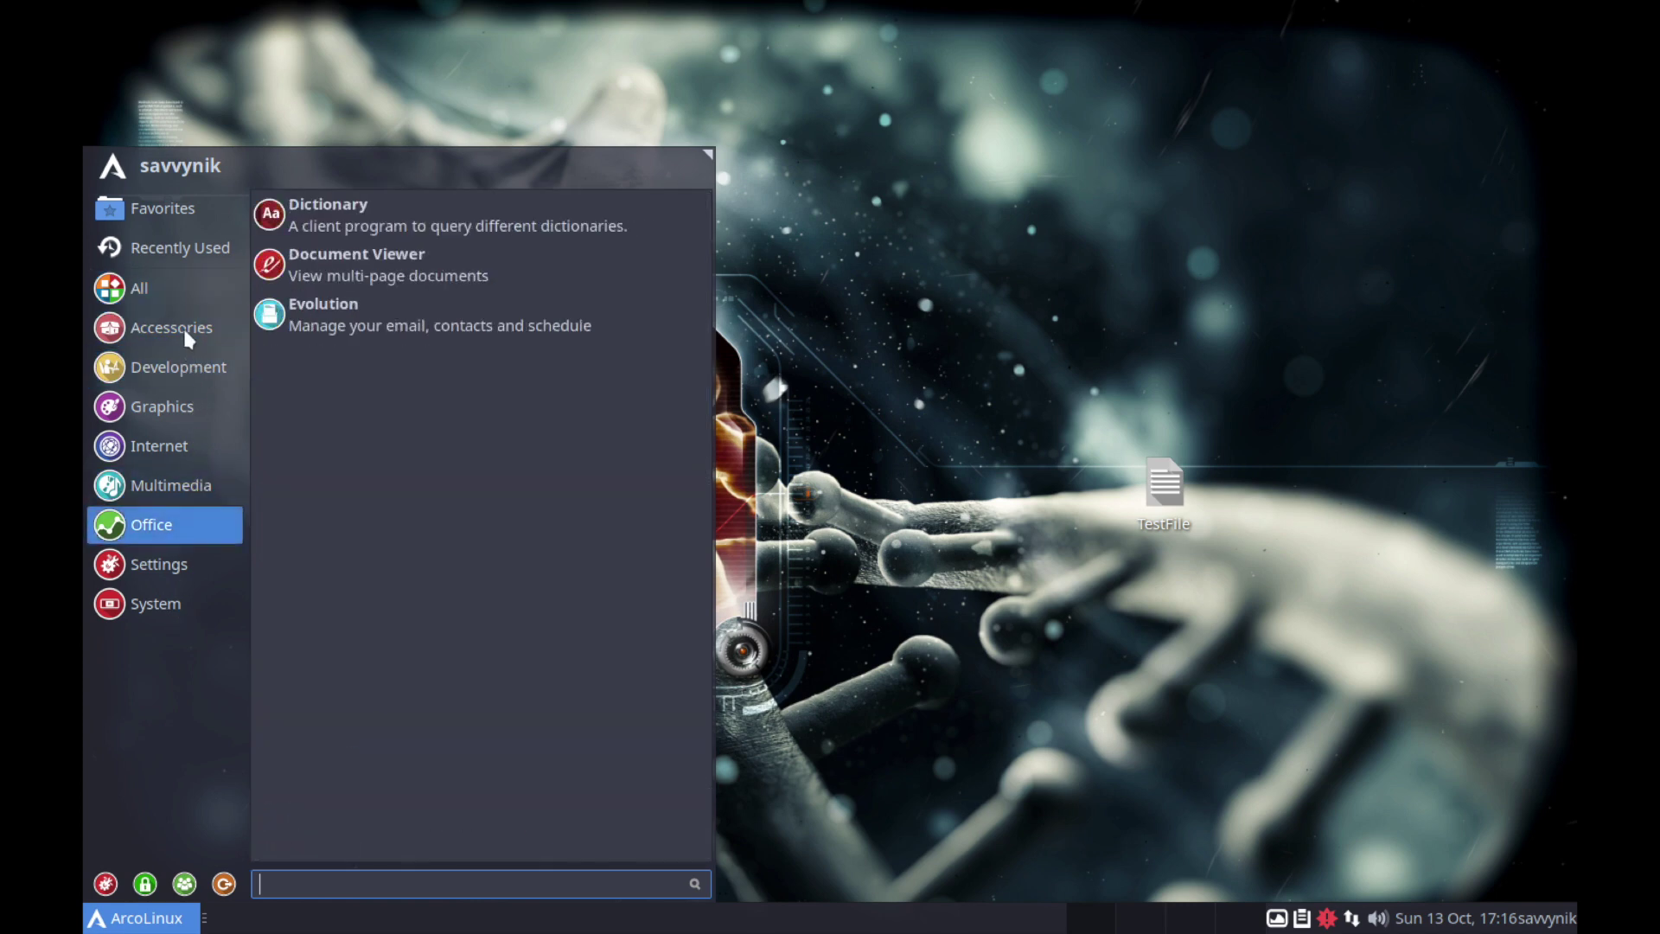
pyautogui.click(183, 327)
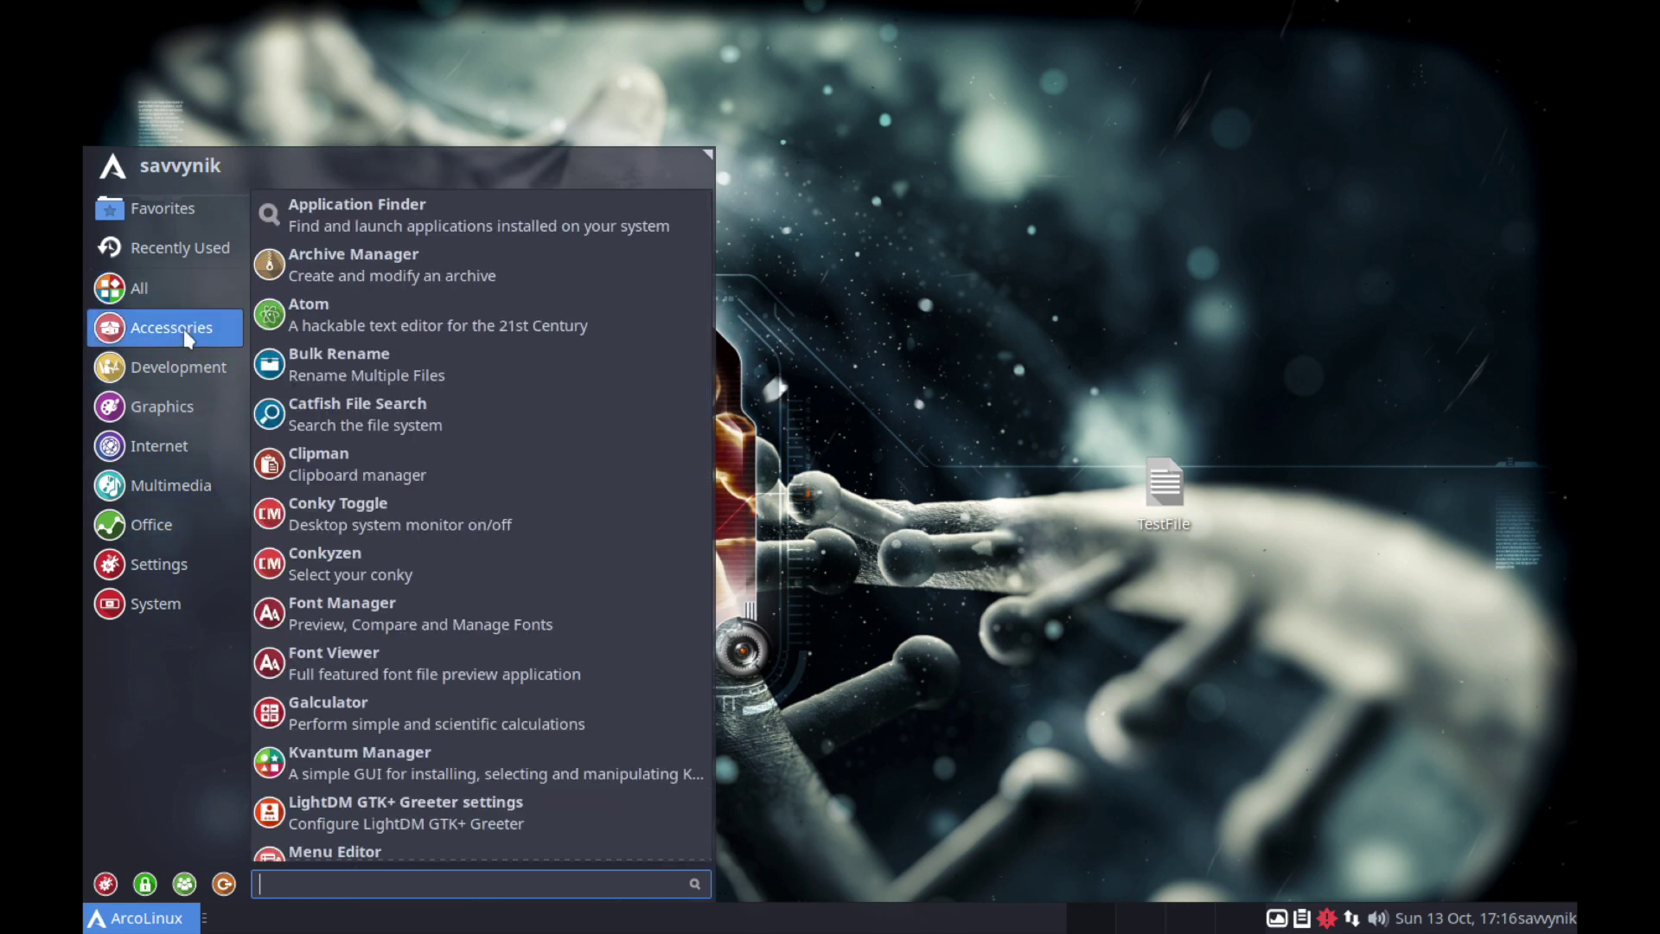
pyautogui.scroll(-3, 326, 308)
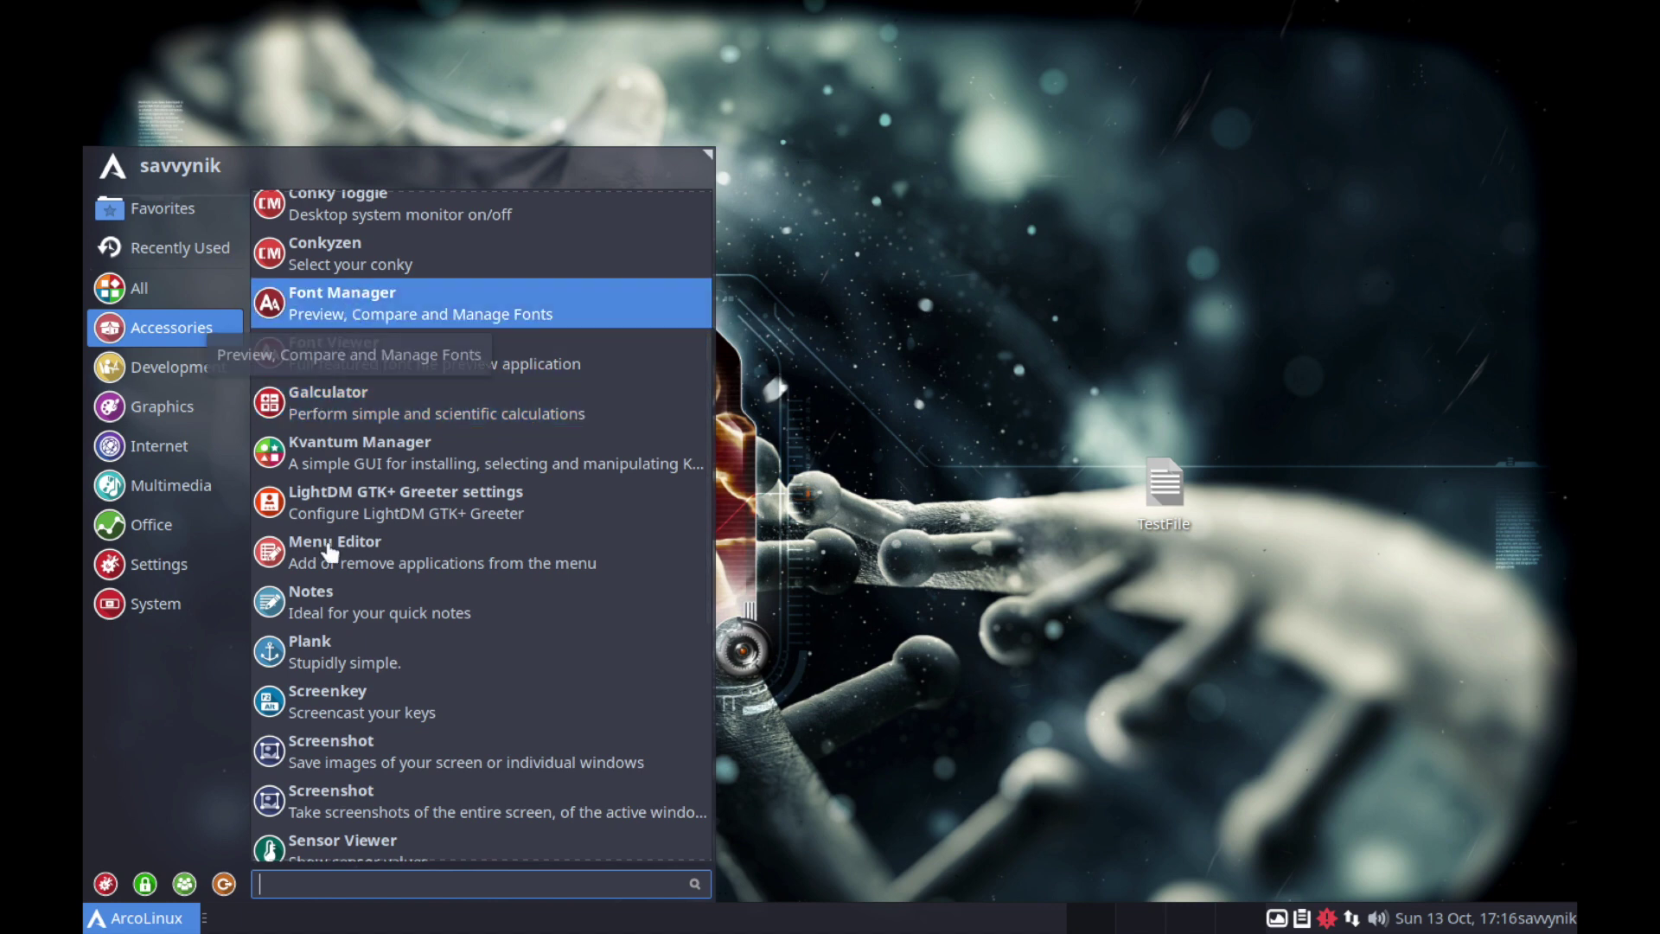
pyautogui.scroll(-3, 330, 551)
pyautogui.scroll(-4, 329, 552)
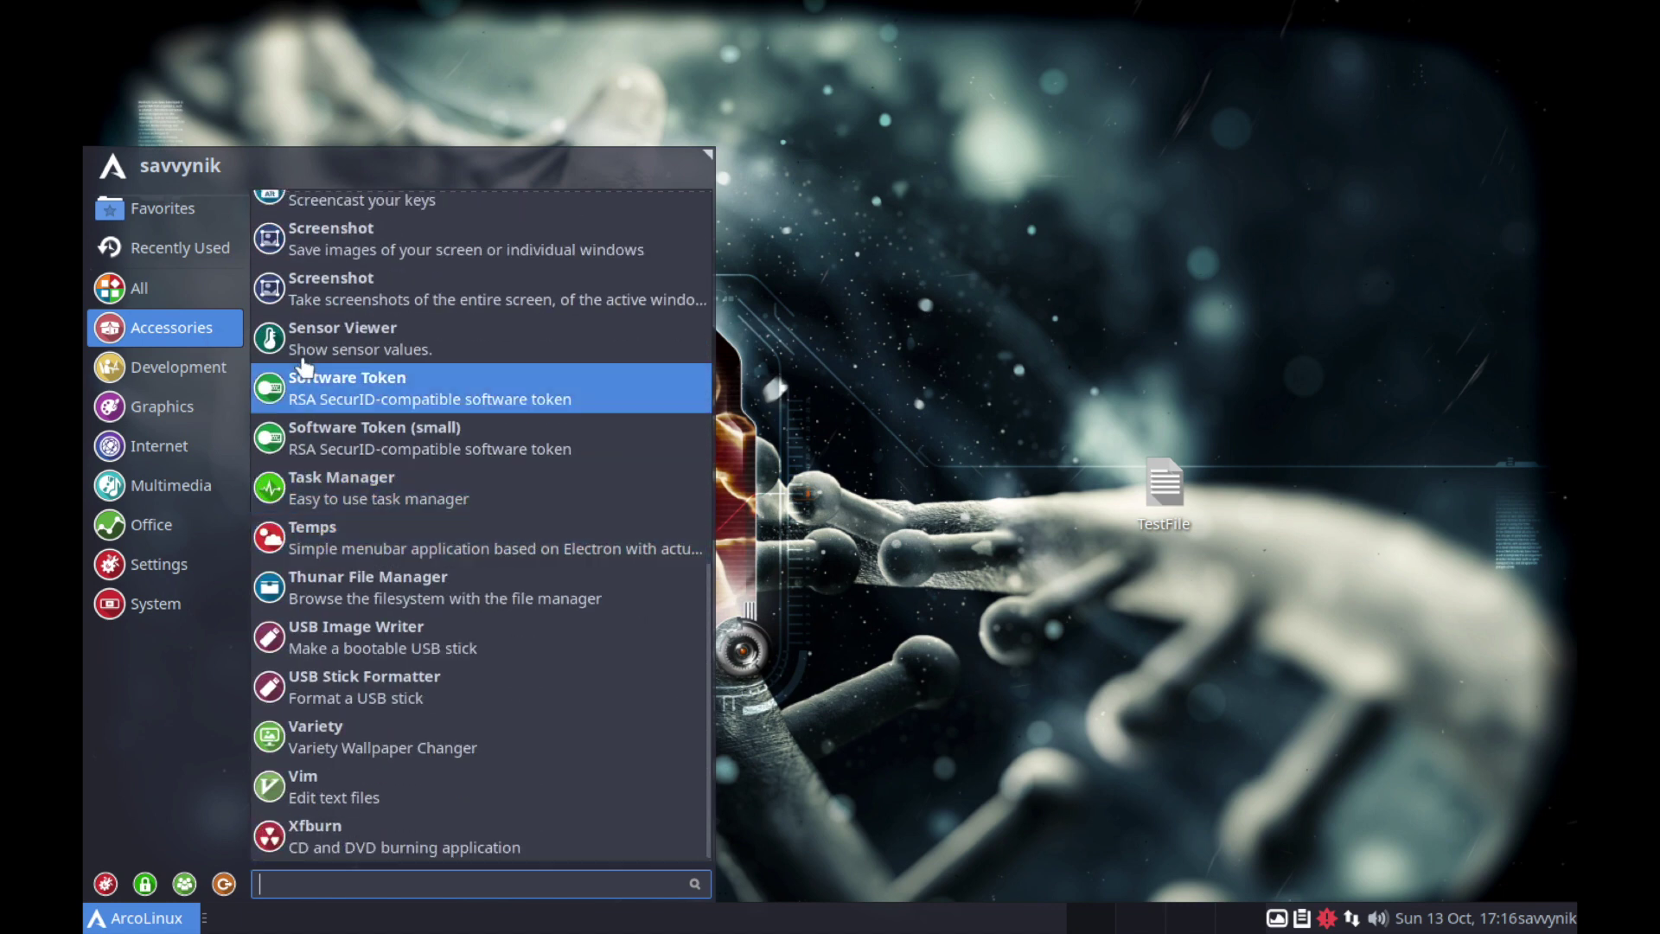
pyautogui.click(211, 369)
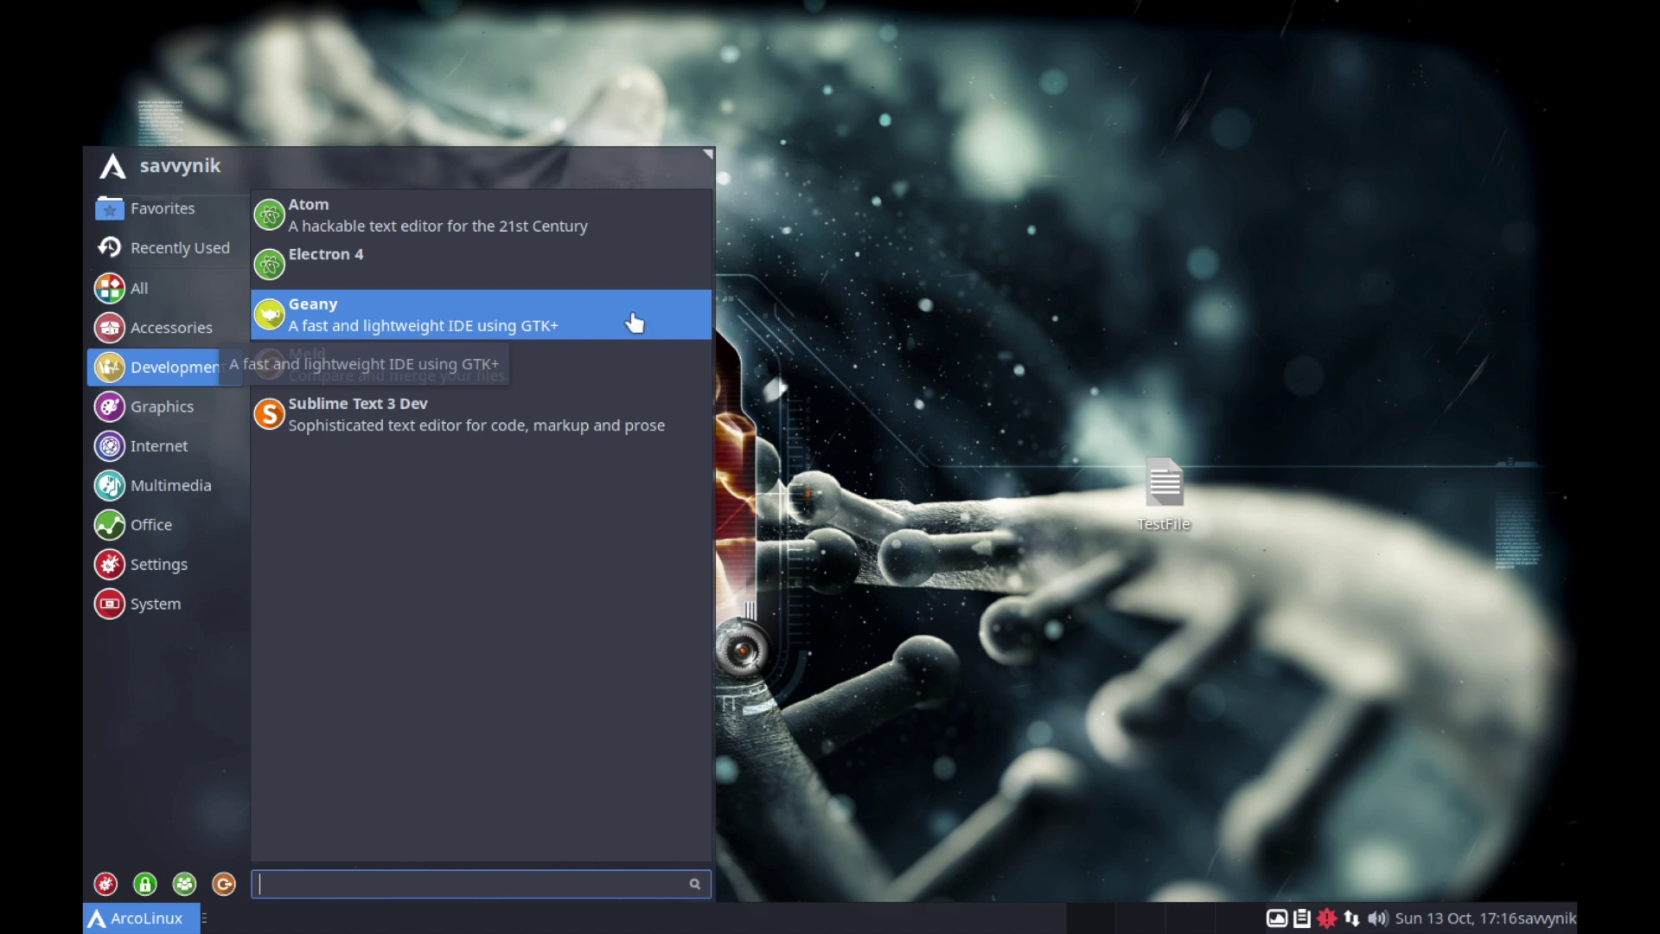
# Step through the Internet, Multimedia, Office and Settings categories, scrolling the last list.
pyautogui.moveTo(173, 413)
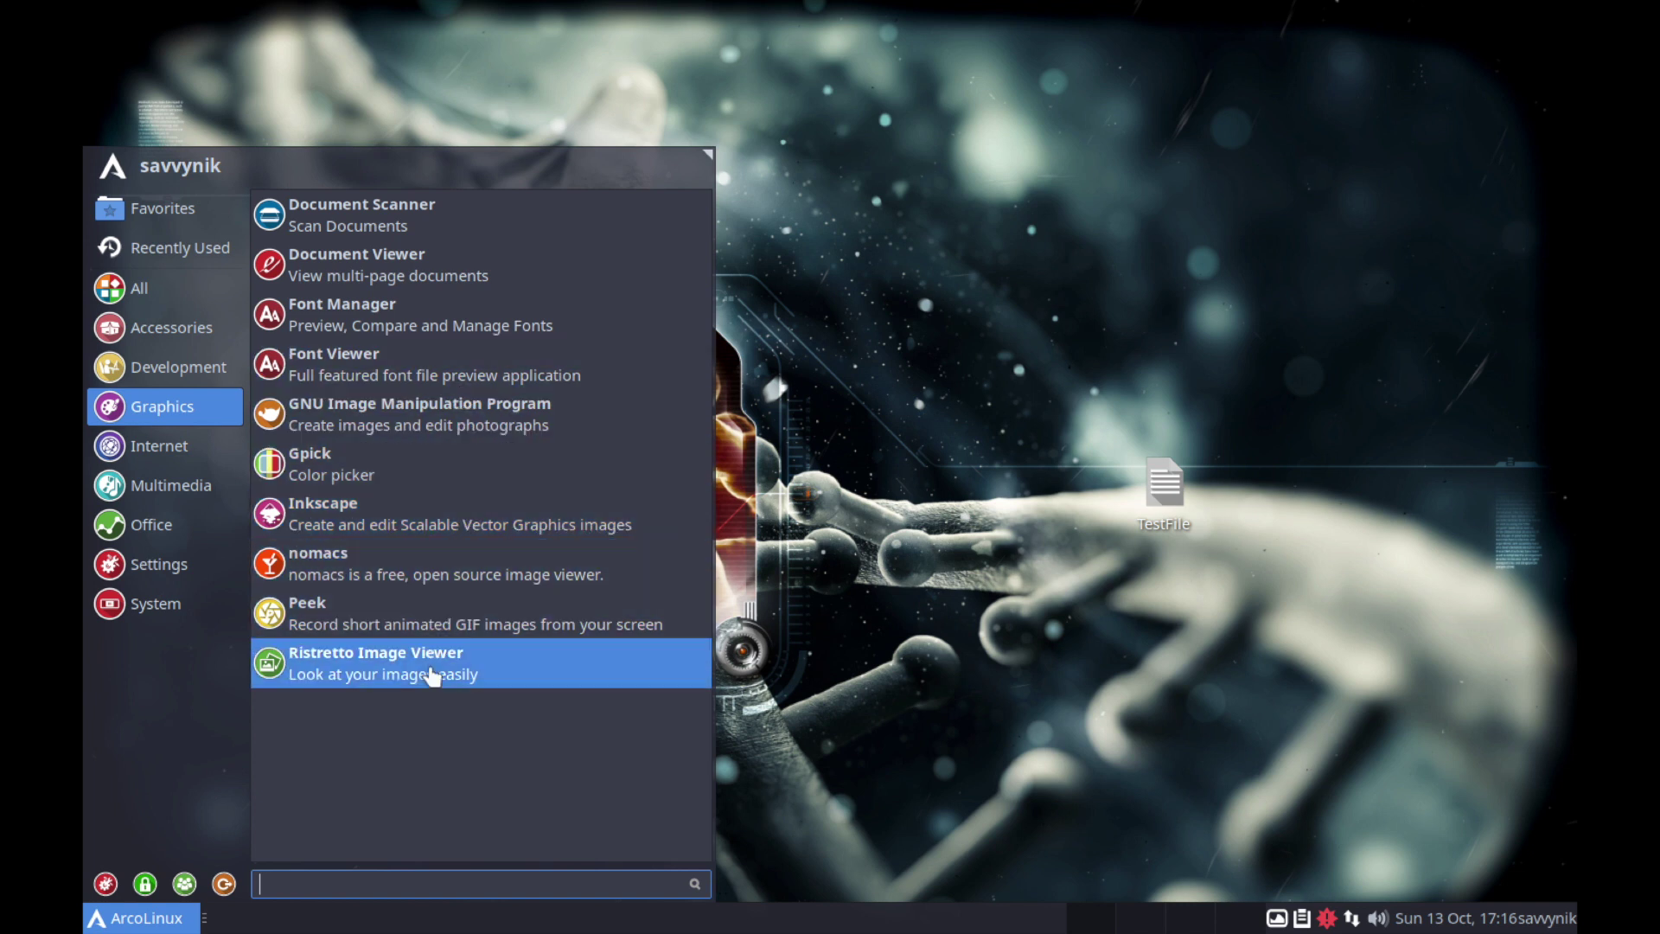
pyautogui.click(180, 445)
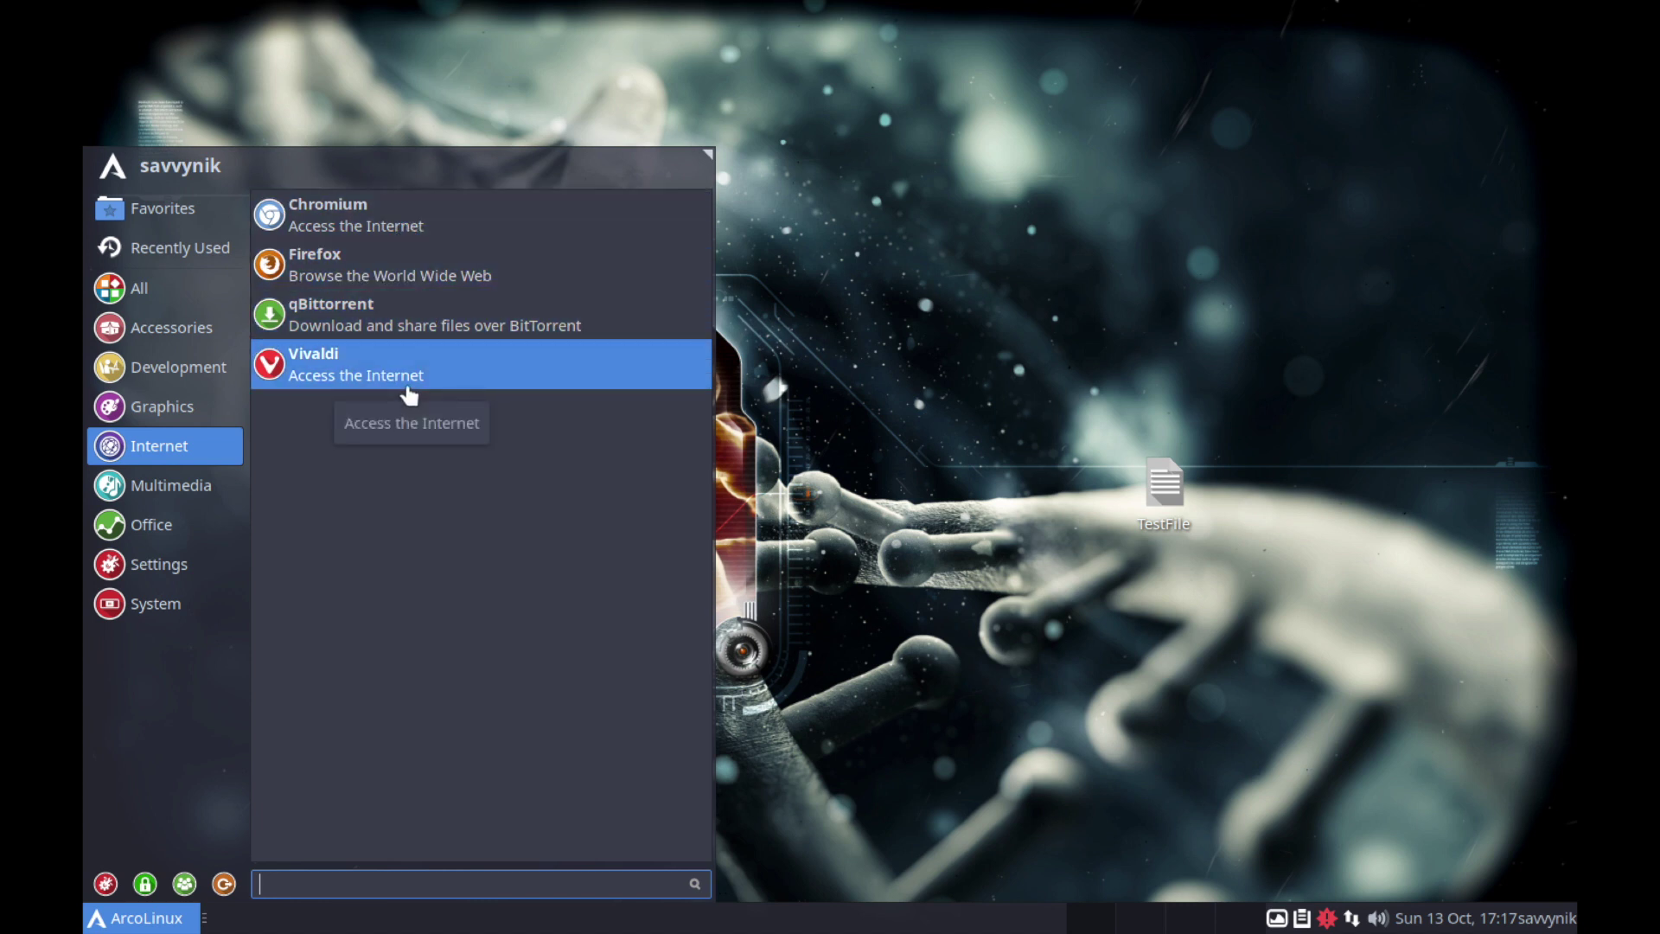
pyautogui.click(182, 491)
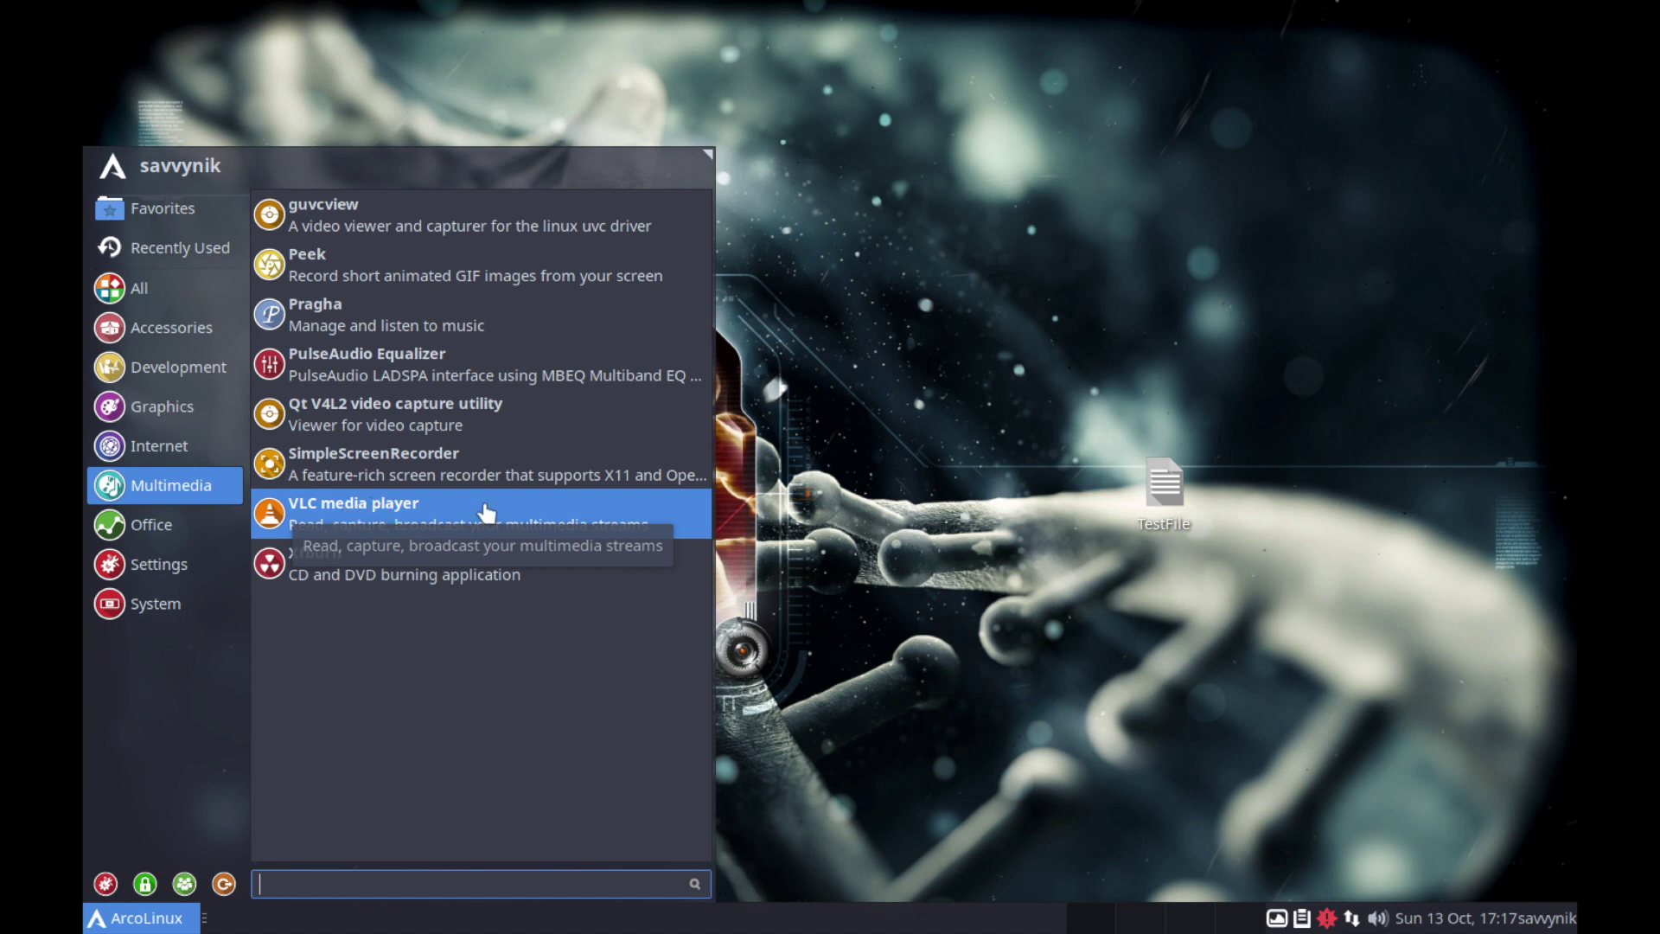
pyautogui.click(177, 526)
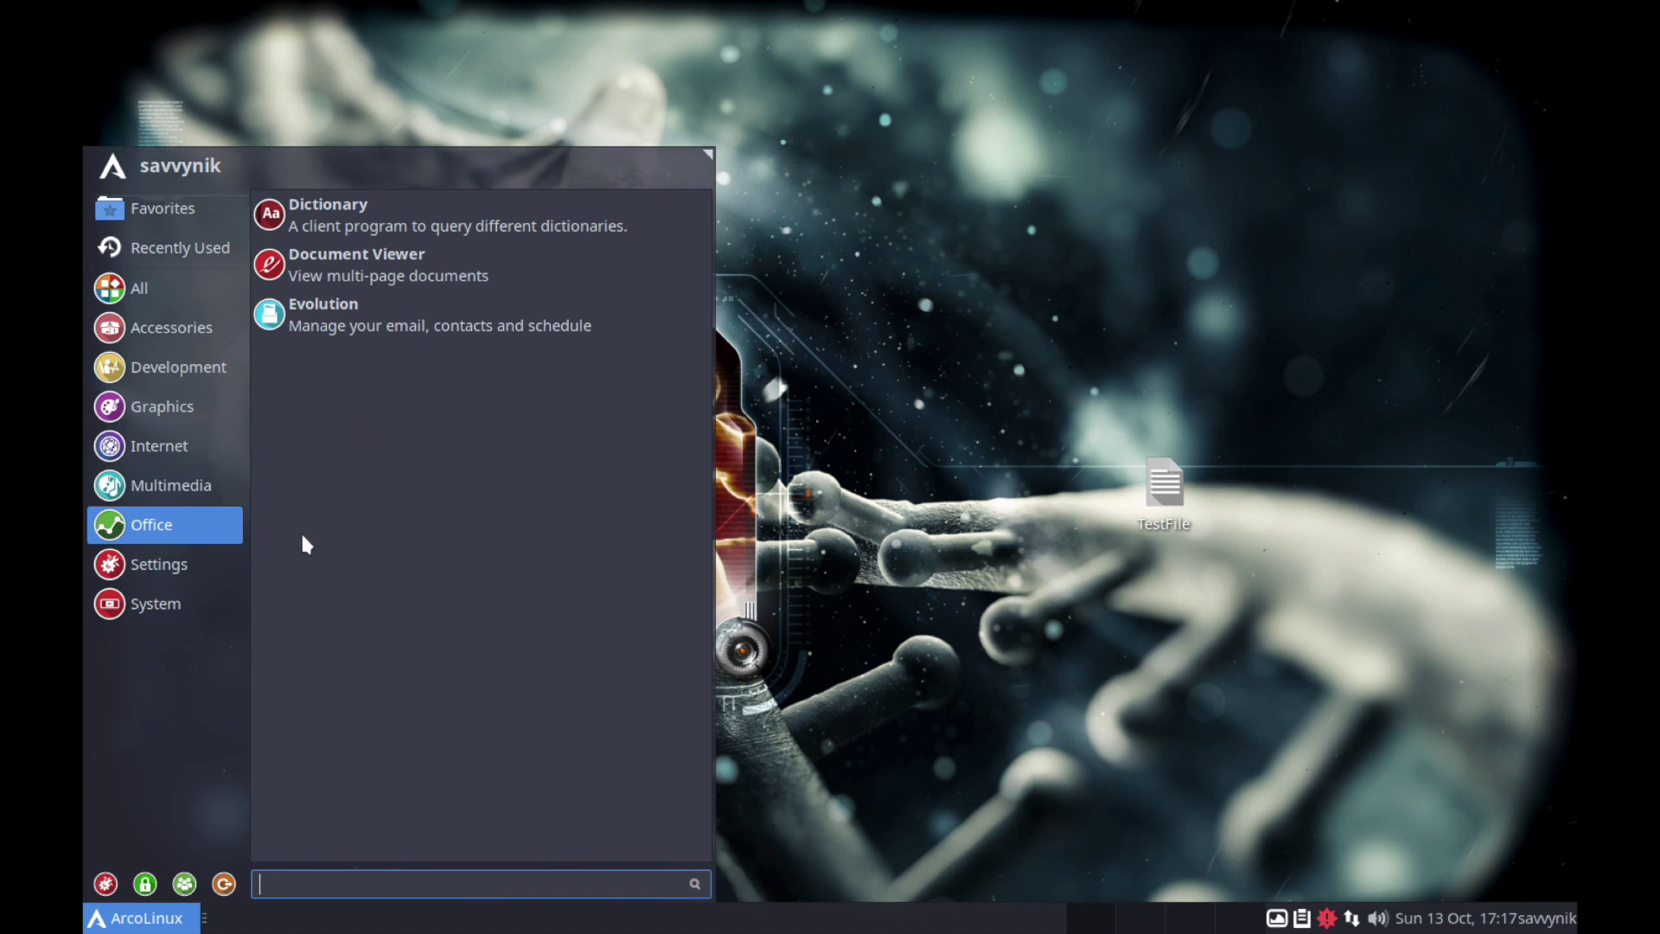
pyautogui.click(154, 571)
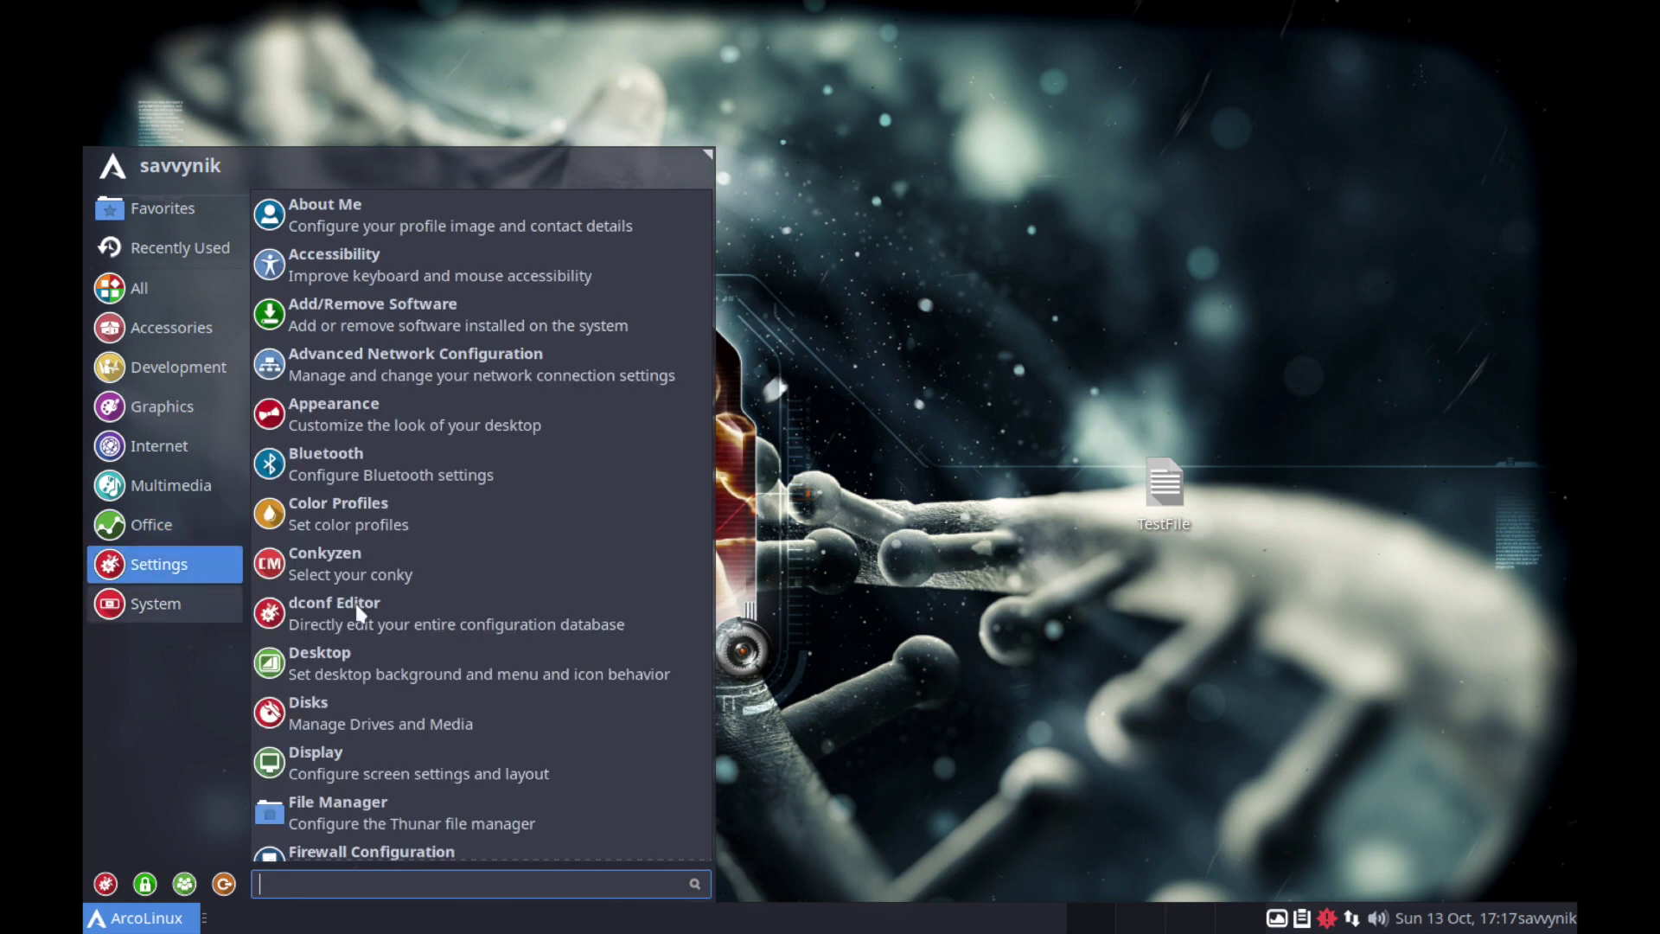
pyautogui.scroll(-5, 357, 610)
pyautogui.scroll(5, 357, 610)
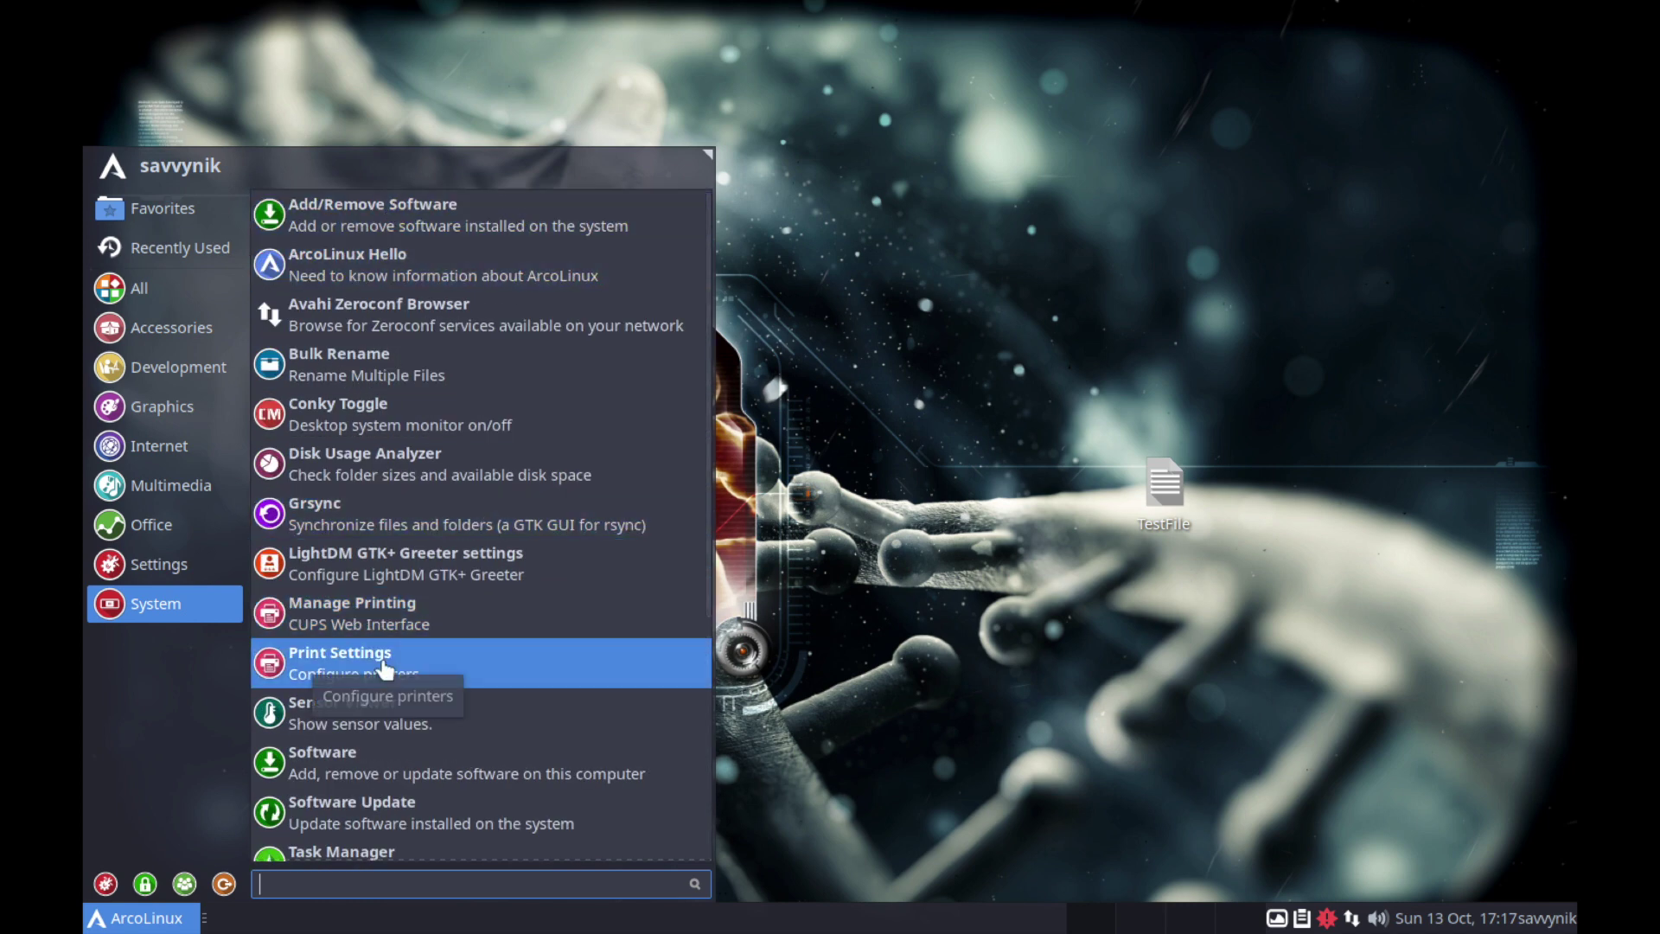
pyautogui.scroll(-5, 381, 644)
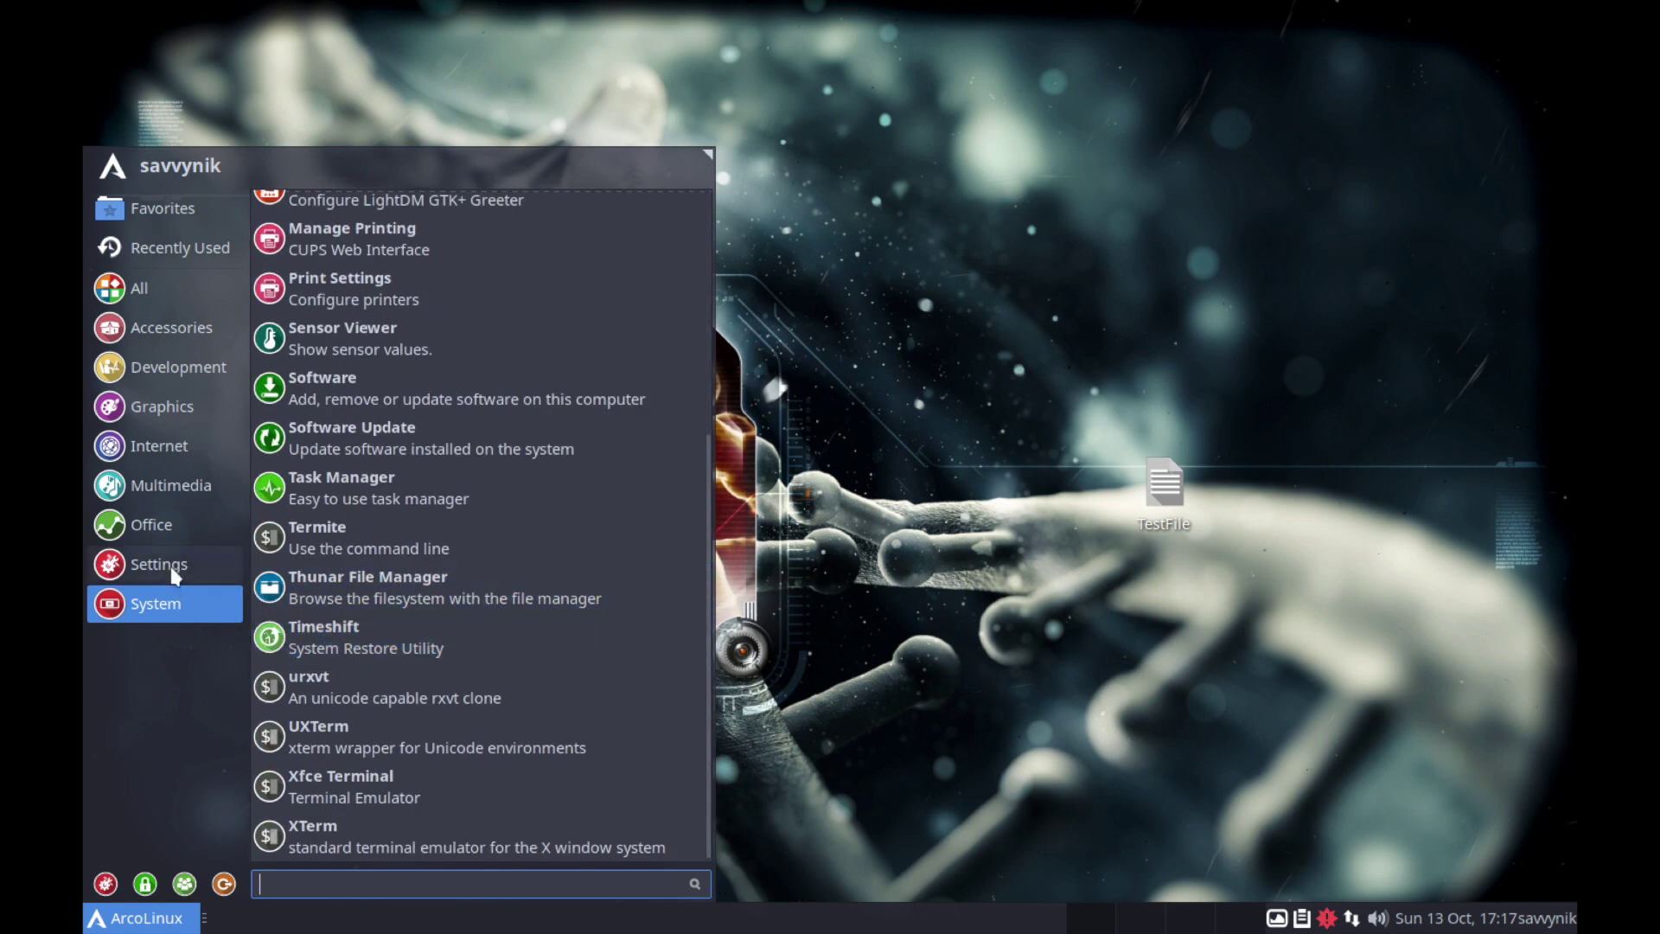
# Open Desktop Settings from the desktop menu and set the mountain photo as wallpaper.
pyautogui.click(897, 338)
pyautogui.rightClick(899, 345)
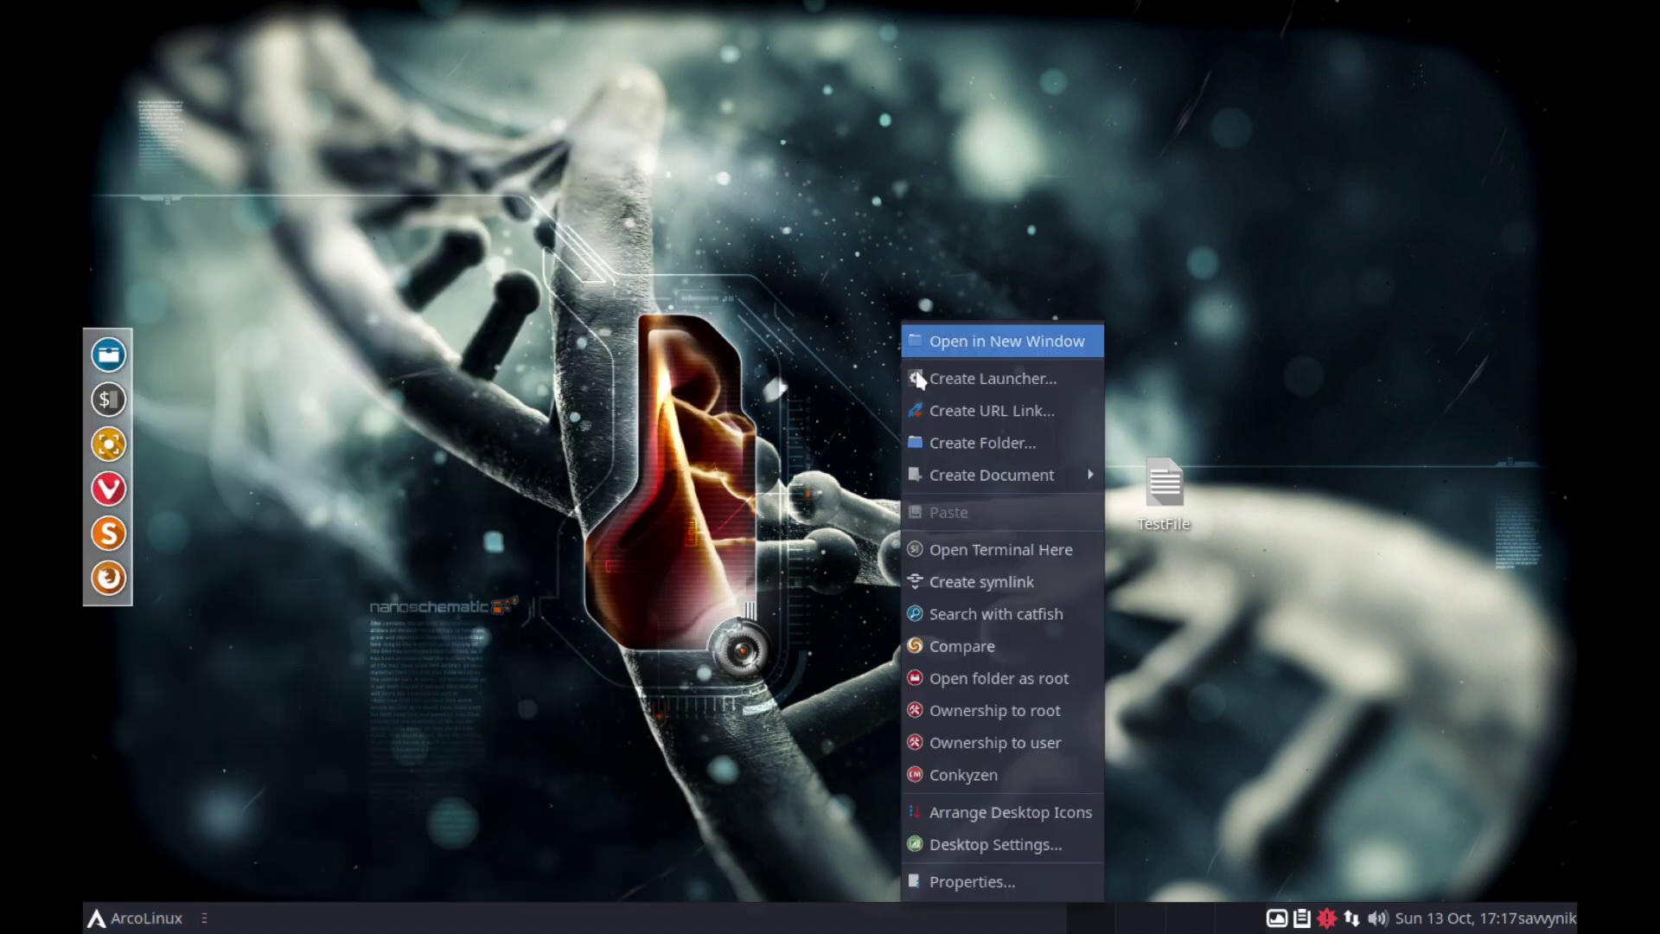
pyautogui.click(964, 843)
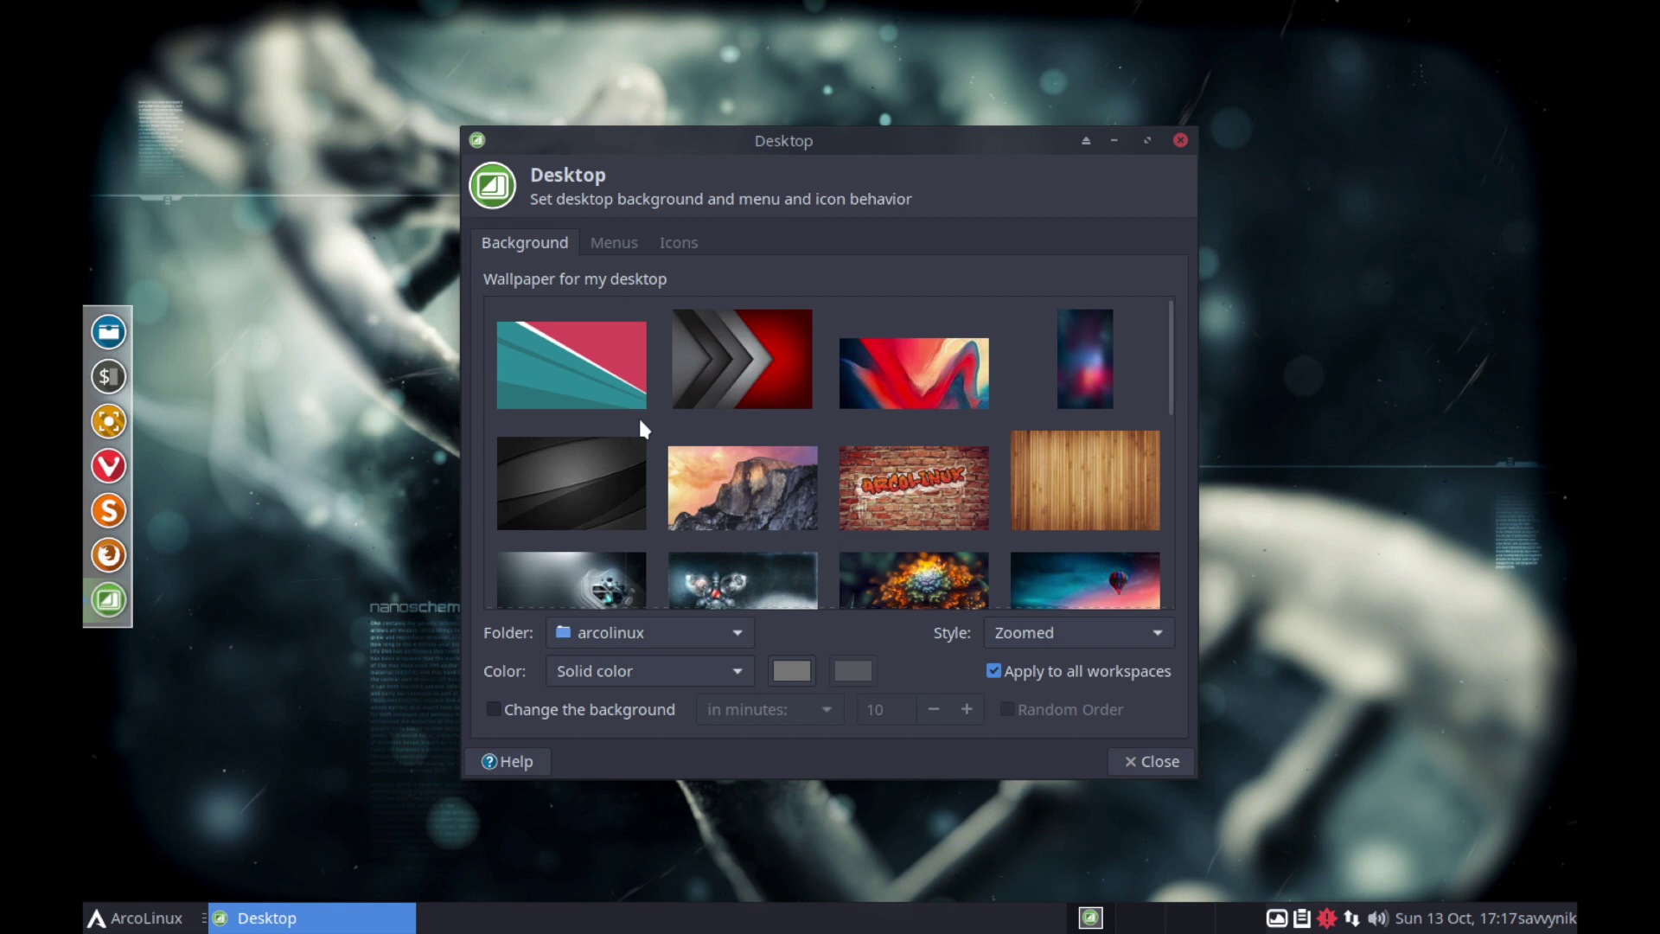
pyautogui.scroll(-3, 641, 422)
pyautogui.scroll(-5, 641, 422)
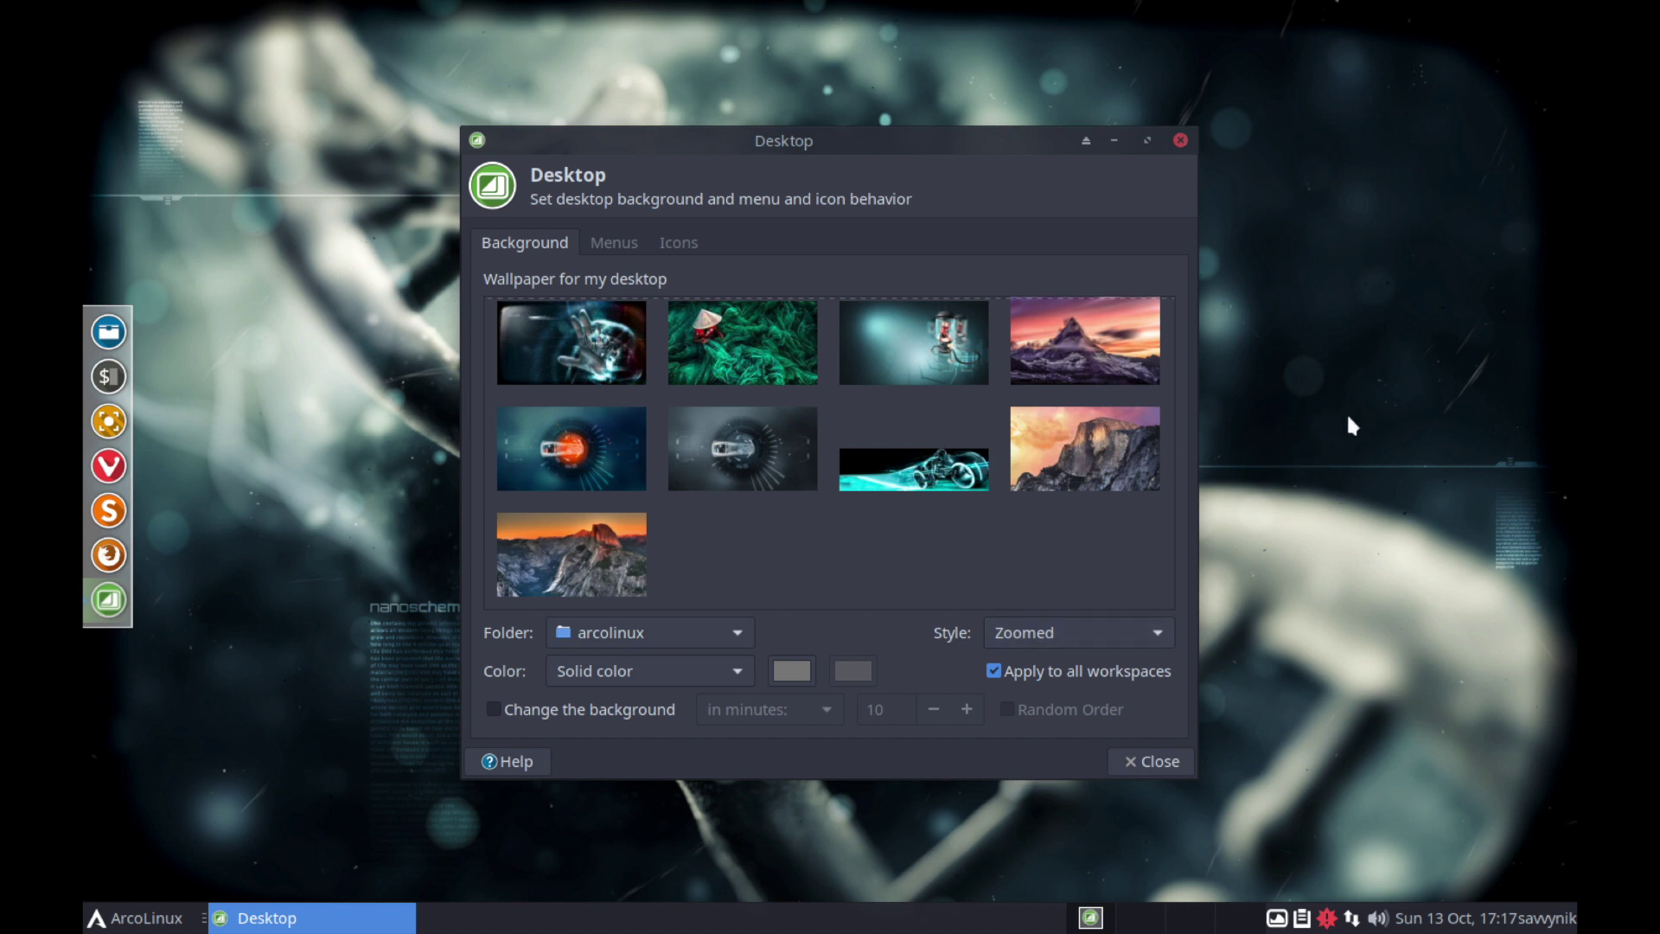
pyautogui.click(1104, 353)
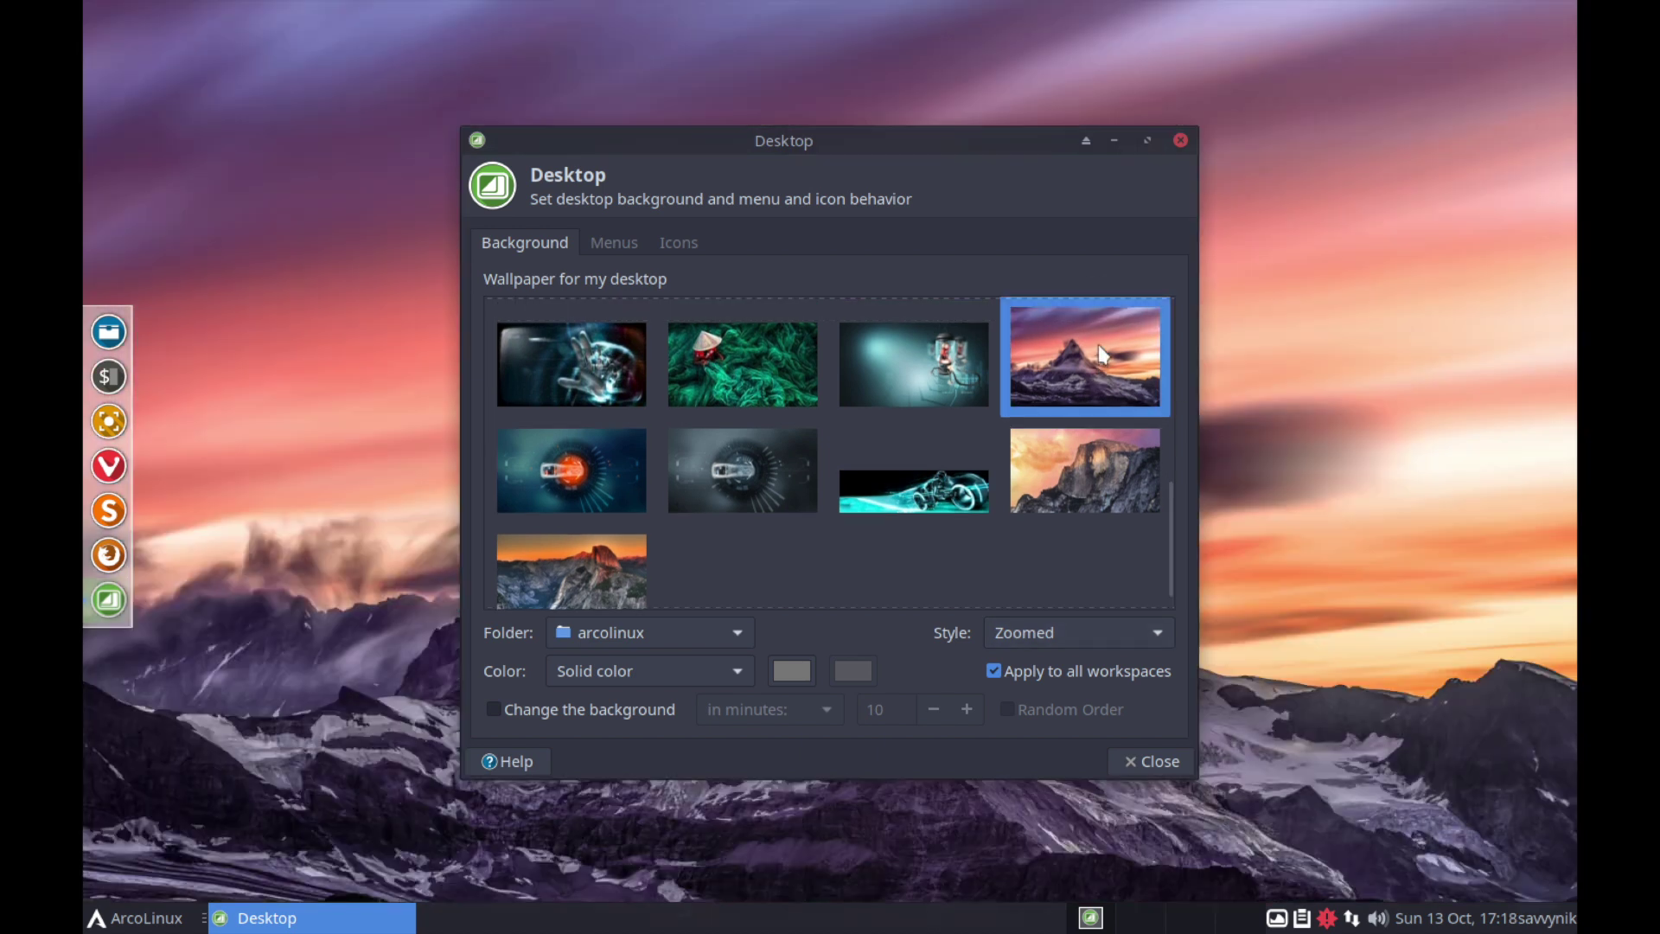
pyautogui.moveTo(1029, 155); pyautogui.dragTo(918, 64)
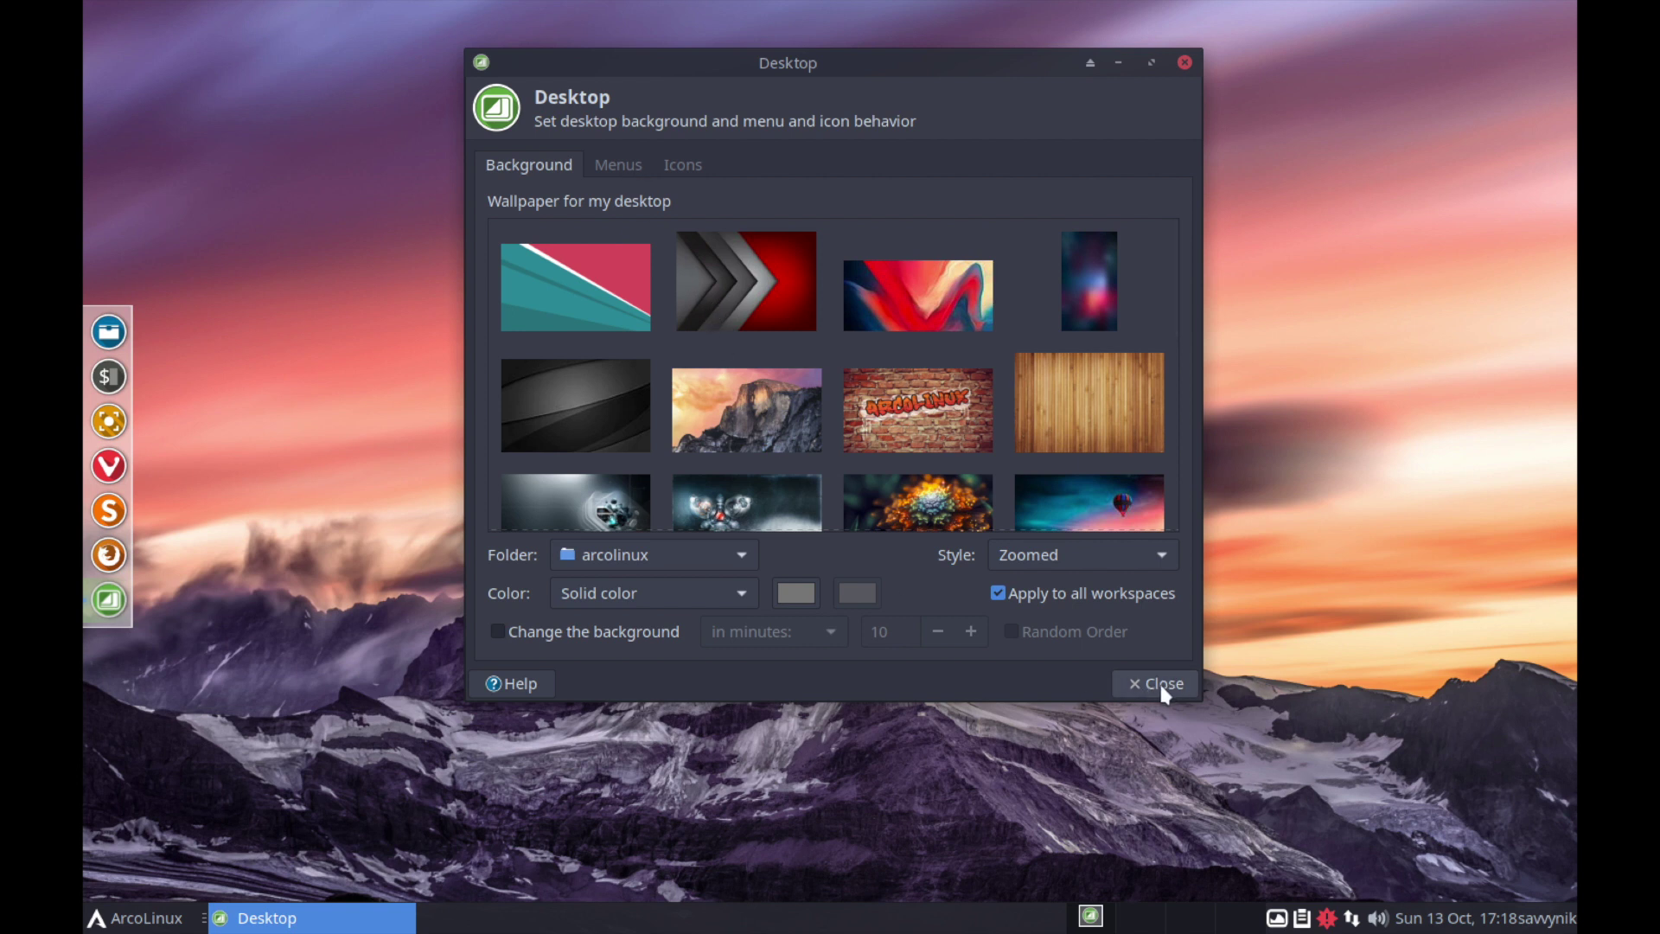
# Keep the Zoomed style, set the Tron light-cycle image as wallpaper, and close the dialog.
pyautogui.click(1151, 554)
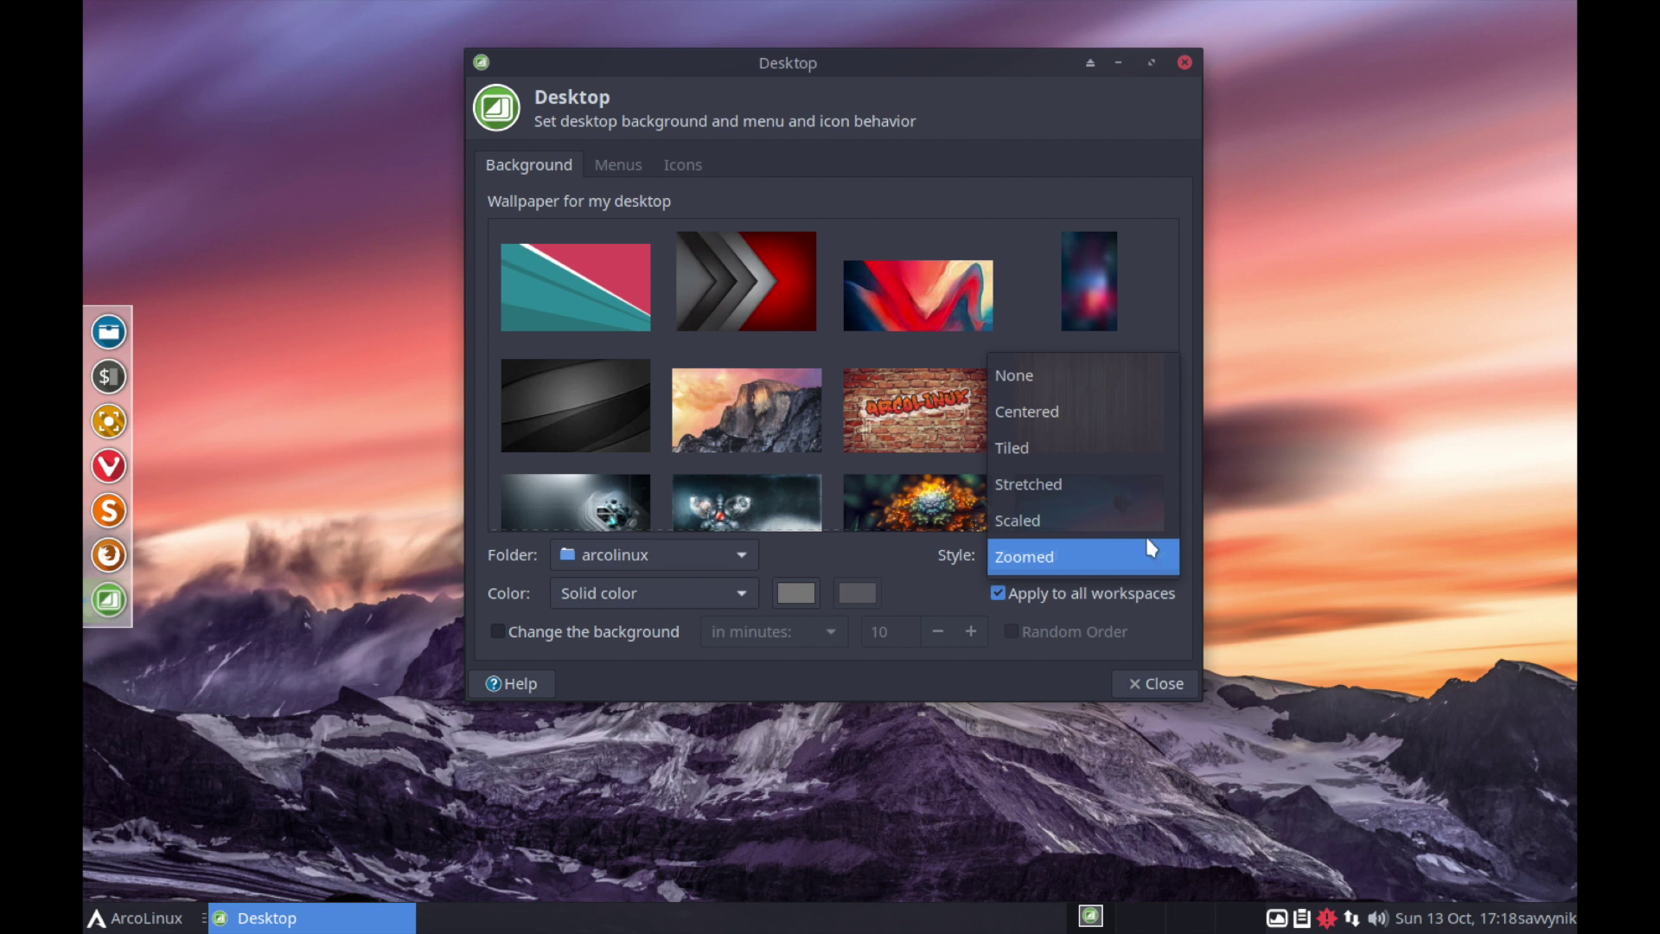
pyautogui.click(837, 584)
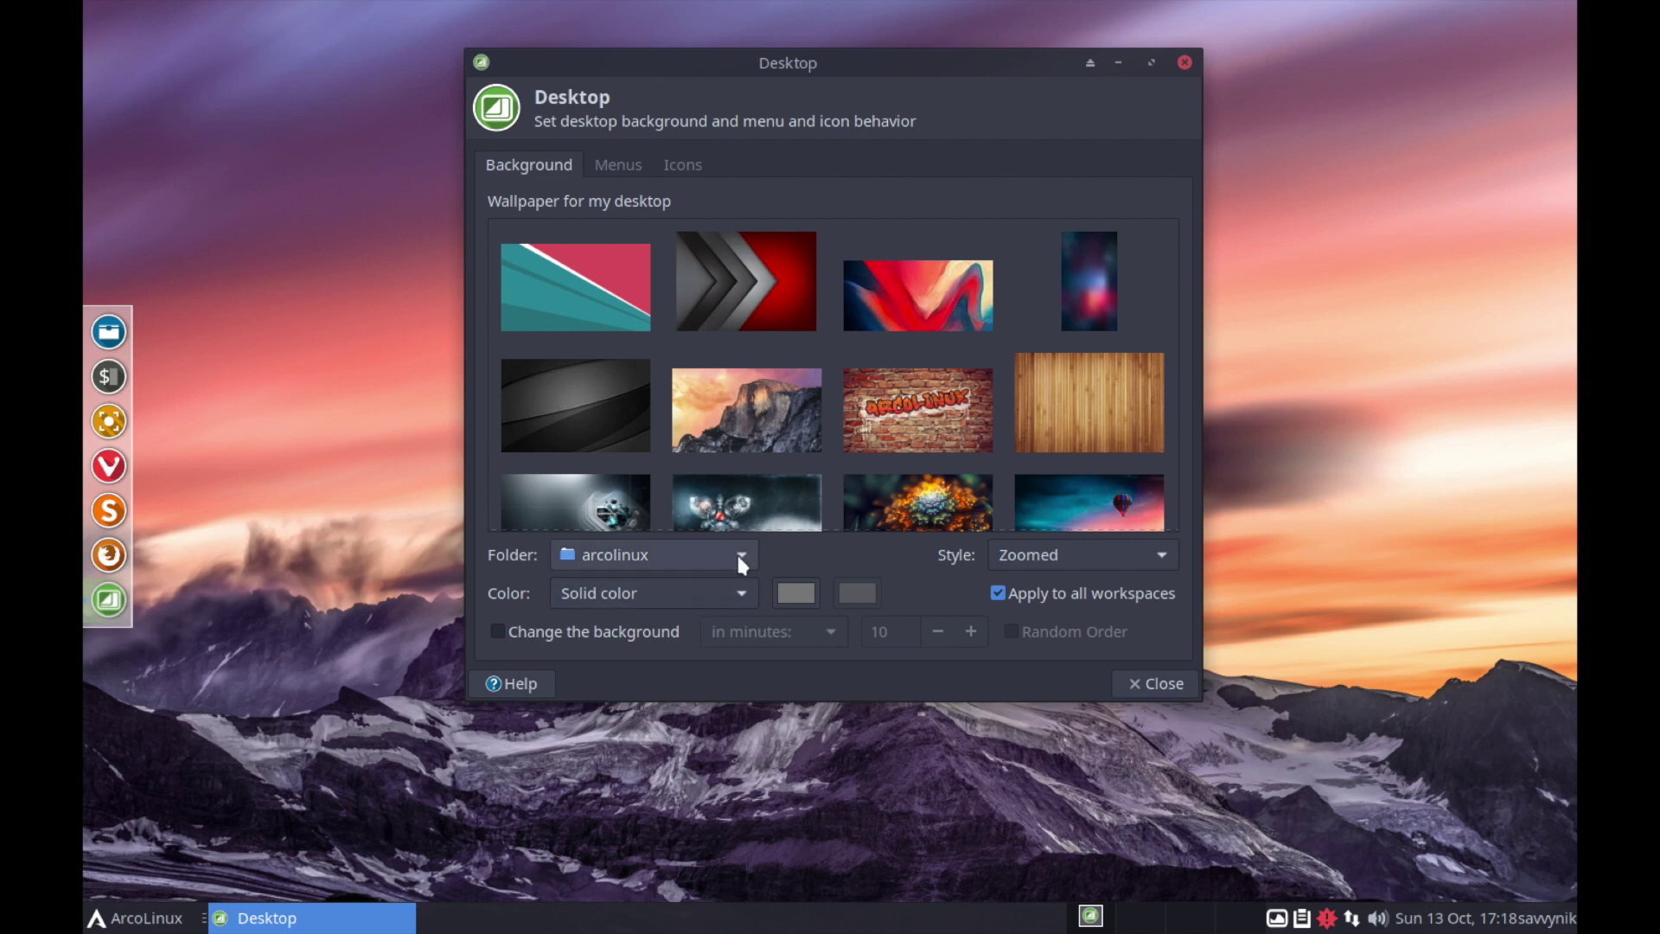
pyautogui.scroll(-3, 864, 423)
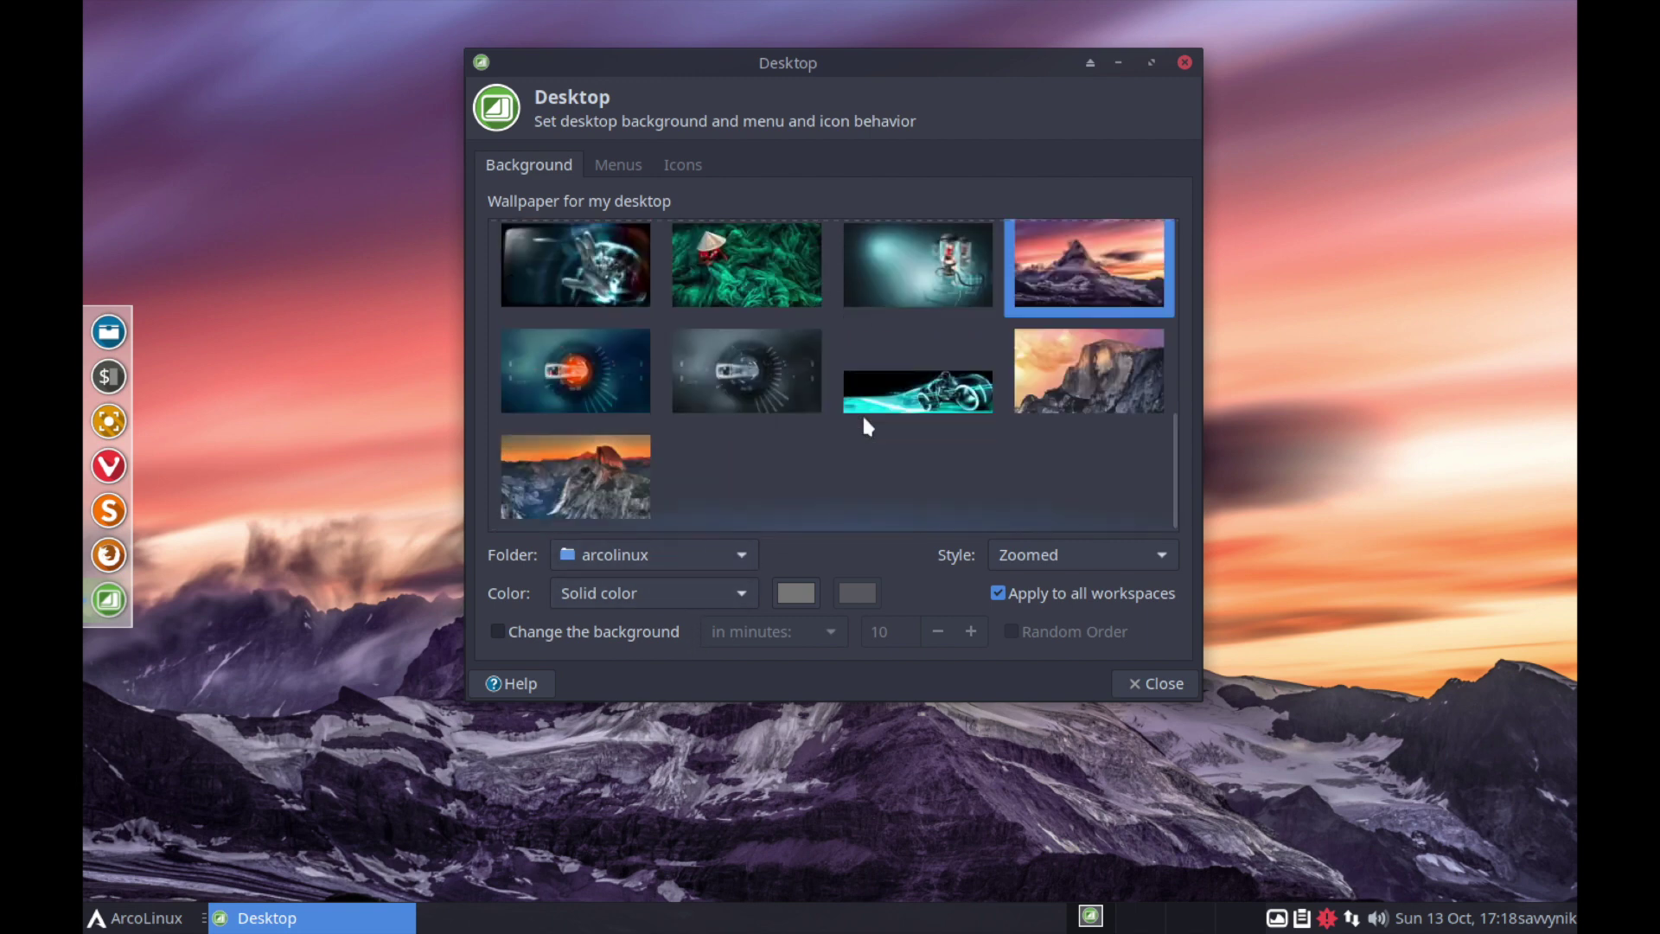
pyautogui.moveTo(842, 69); pyautogui.dragTo(936, 63)
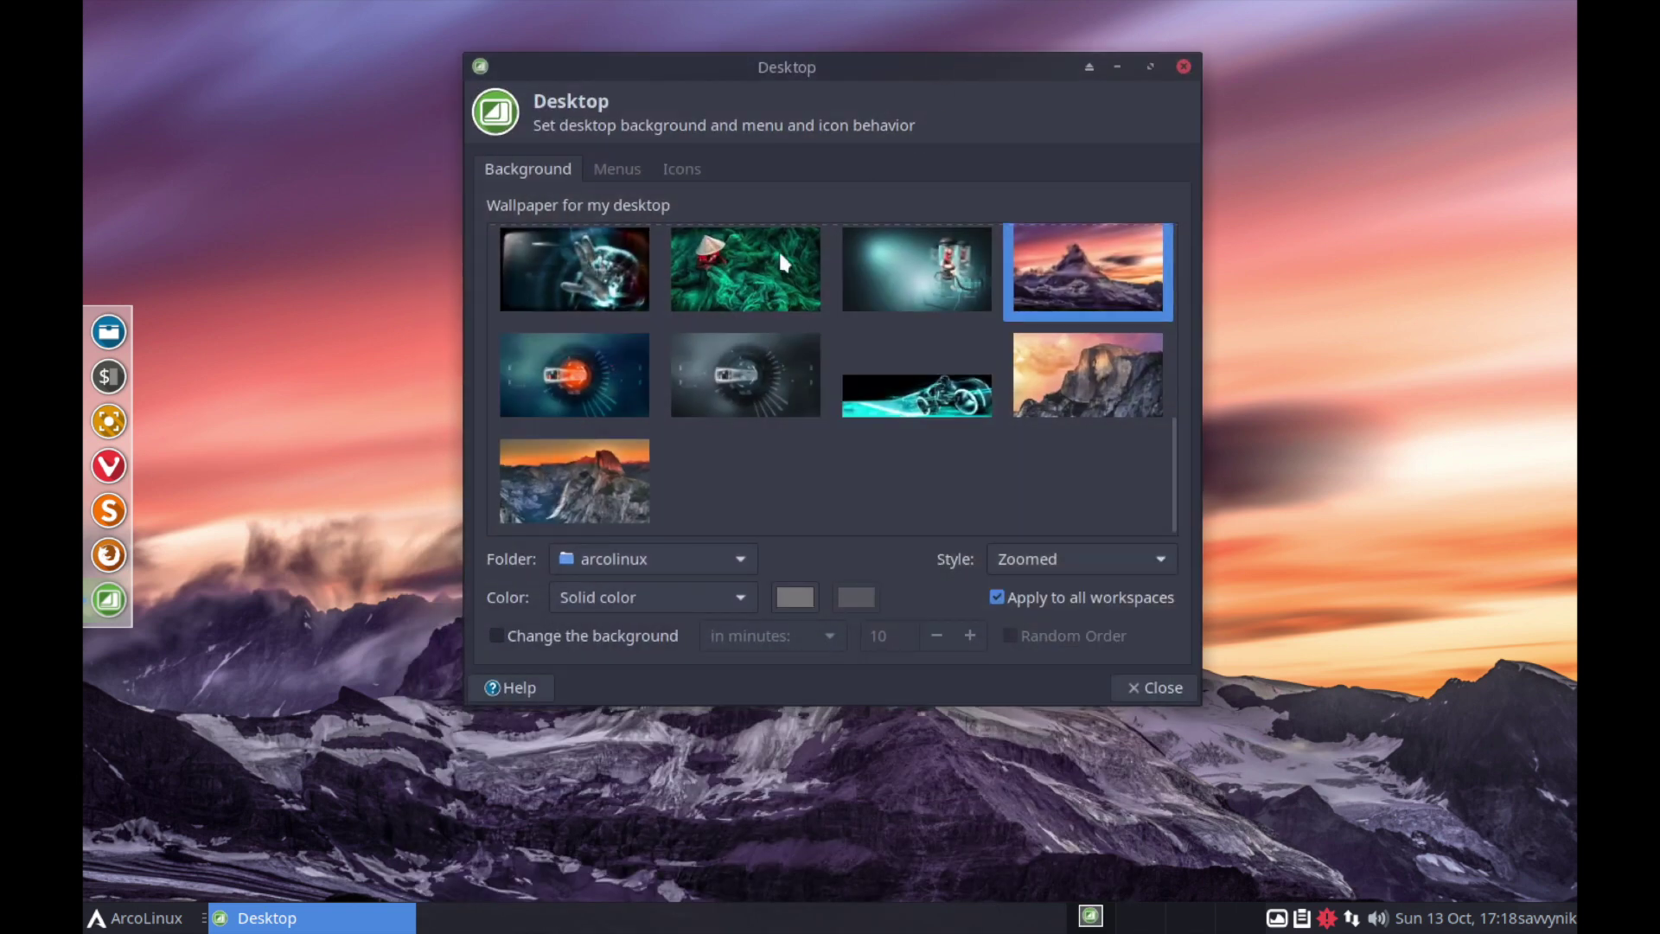
pyautogui.click(948, 410)
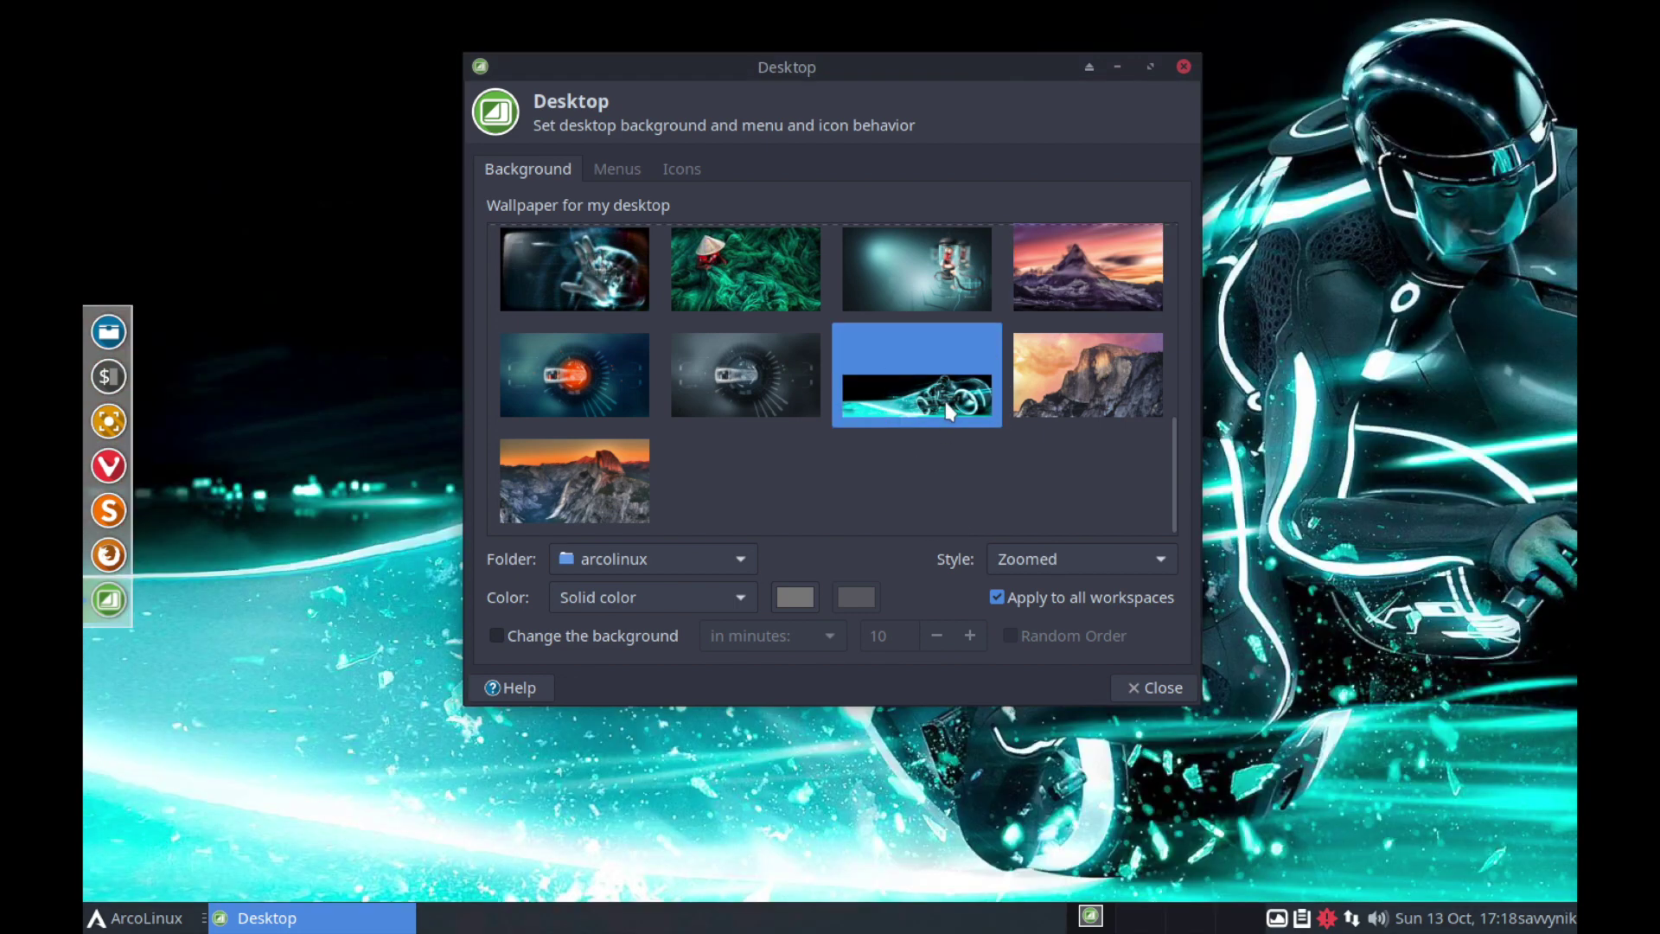
pyautogui.click(1143, 689)
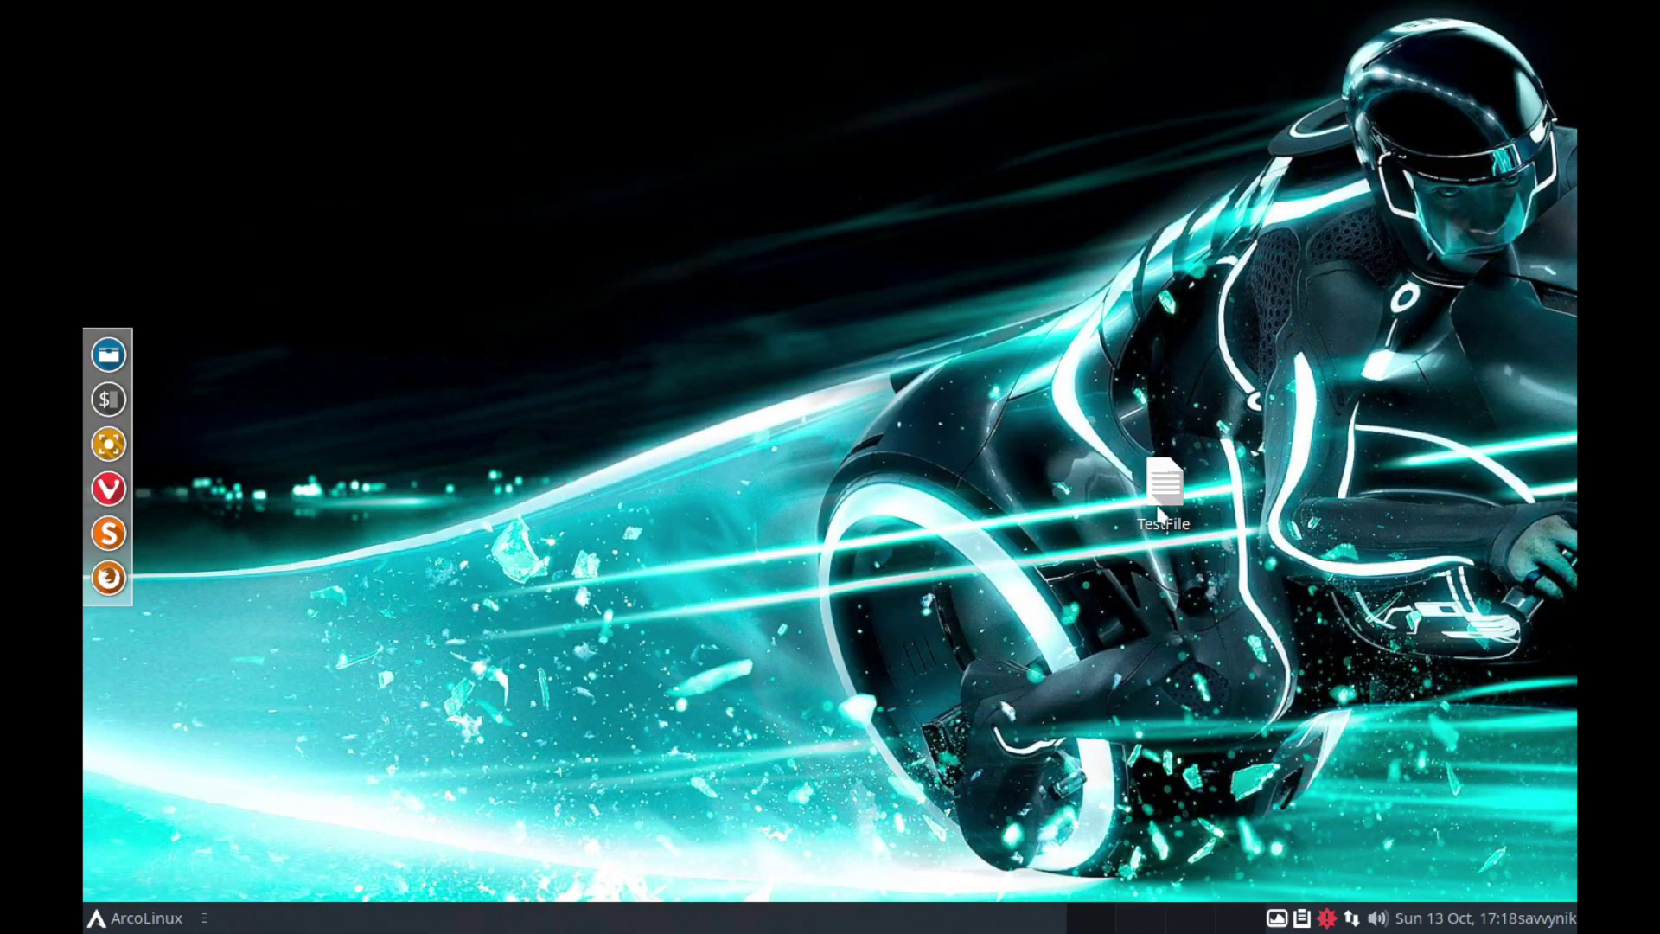
# Move TestFile to the top-left, then permanently delete it from its right-click menu.
pyautogui.moveTo(1159, 512); pyautogui.dragTo(377, 189)
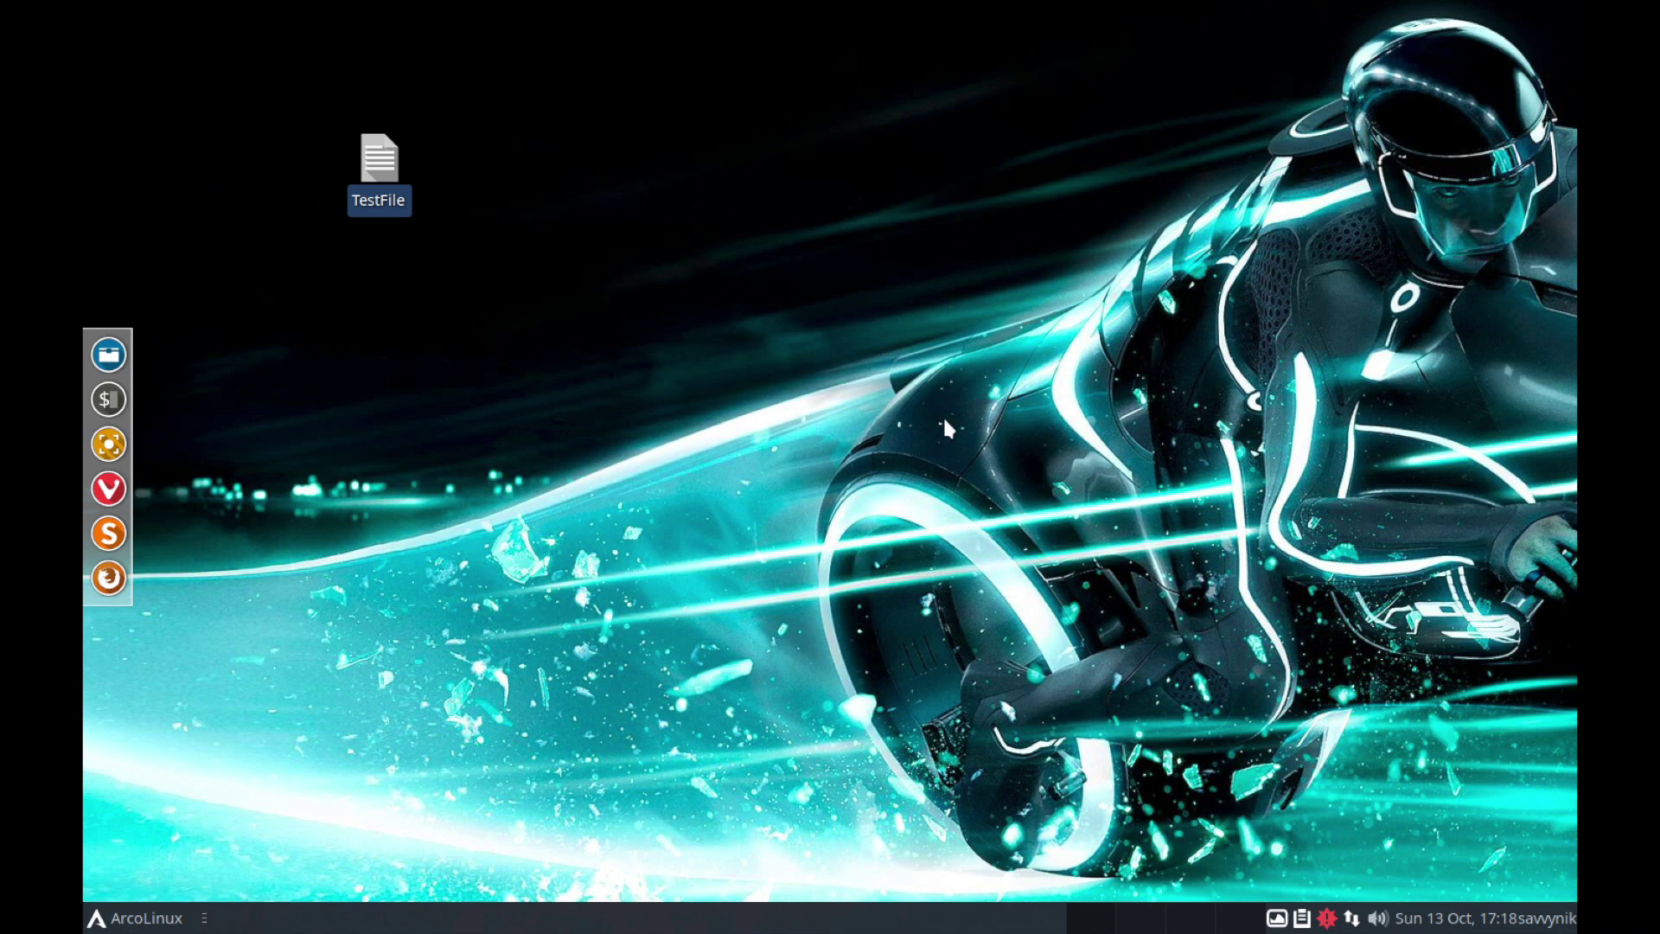
pyautogui.click(908, 419)
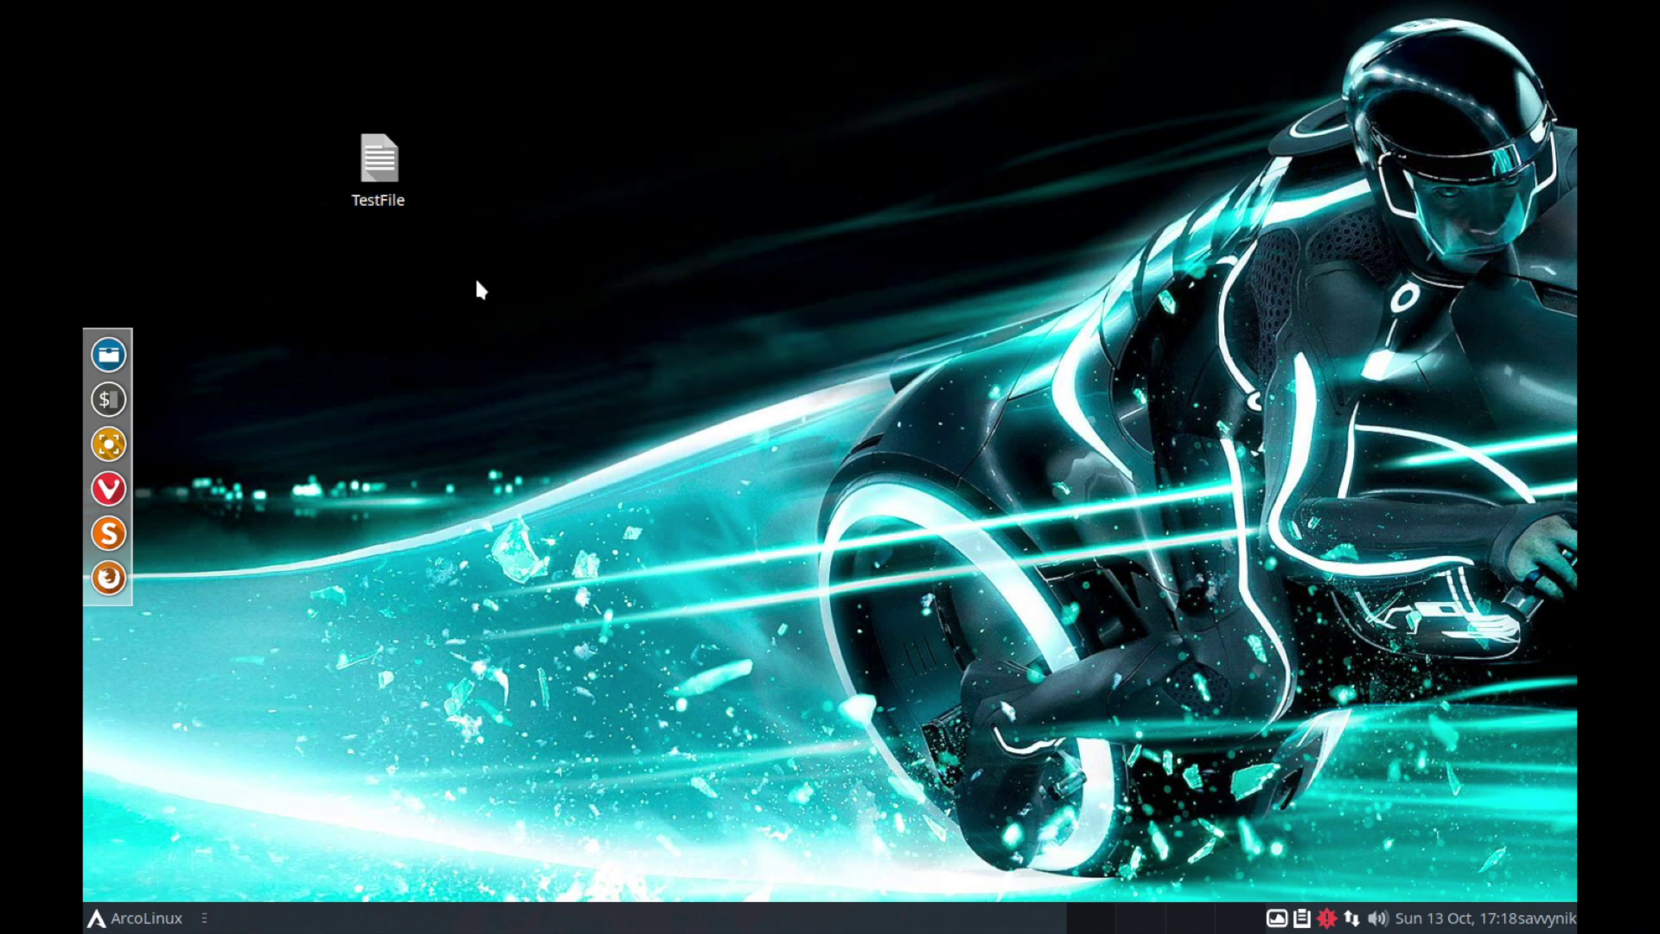
pyautogui.moveTo(469, 432); pyautogui.dragTo(324, 91)
pyautogui.rightClick(378, 155)
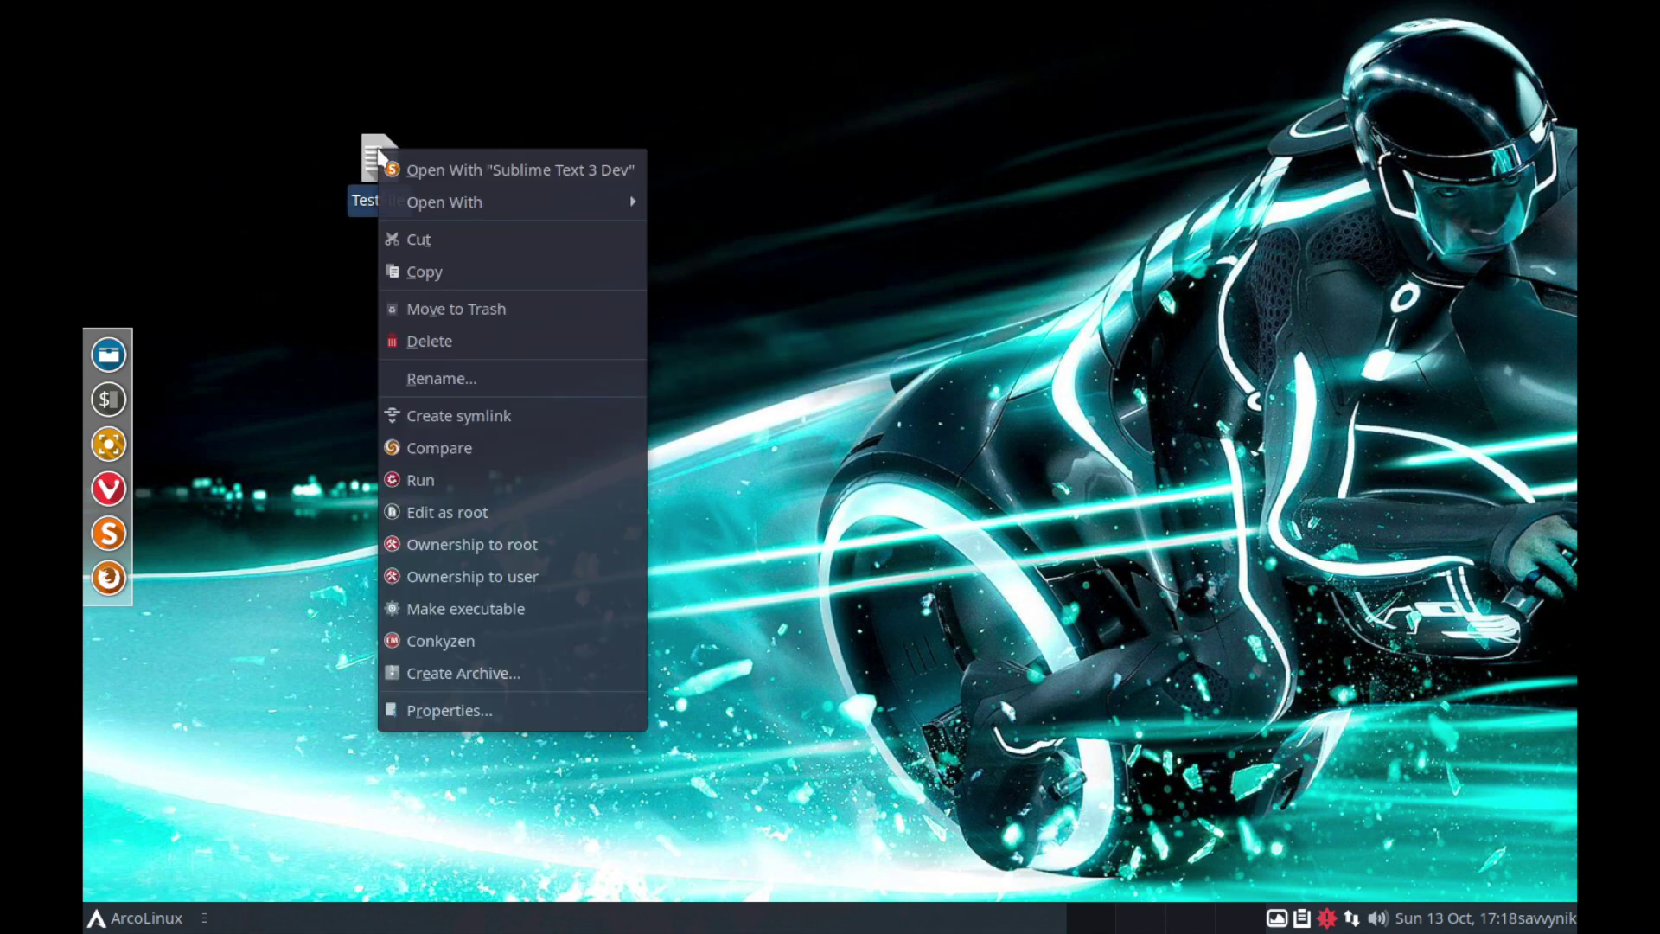
pyautogui.click(434, 344)
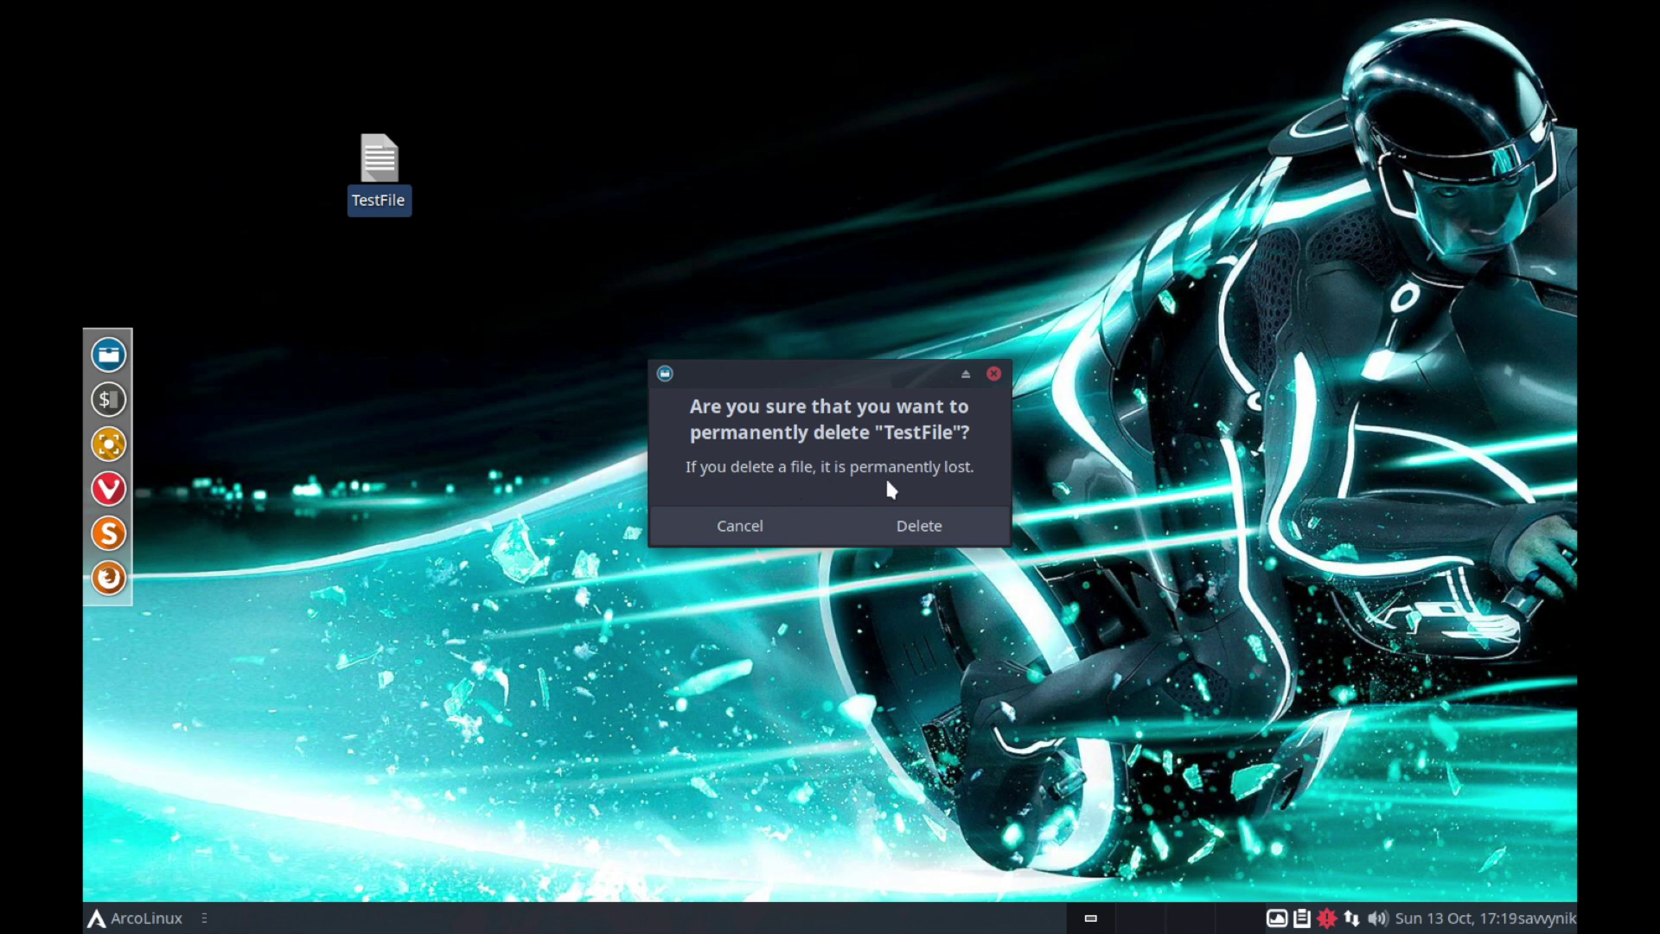
pyautogui.click(921, 524)
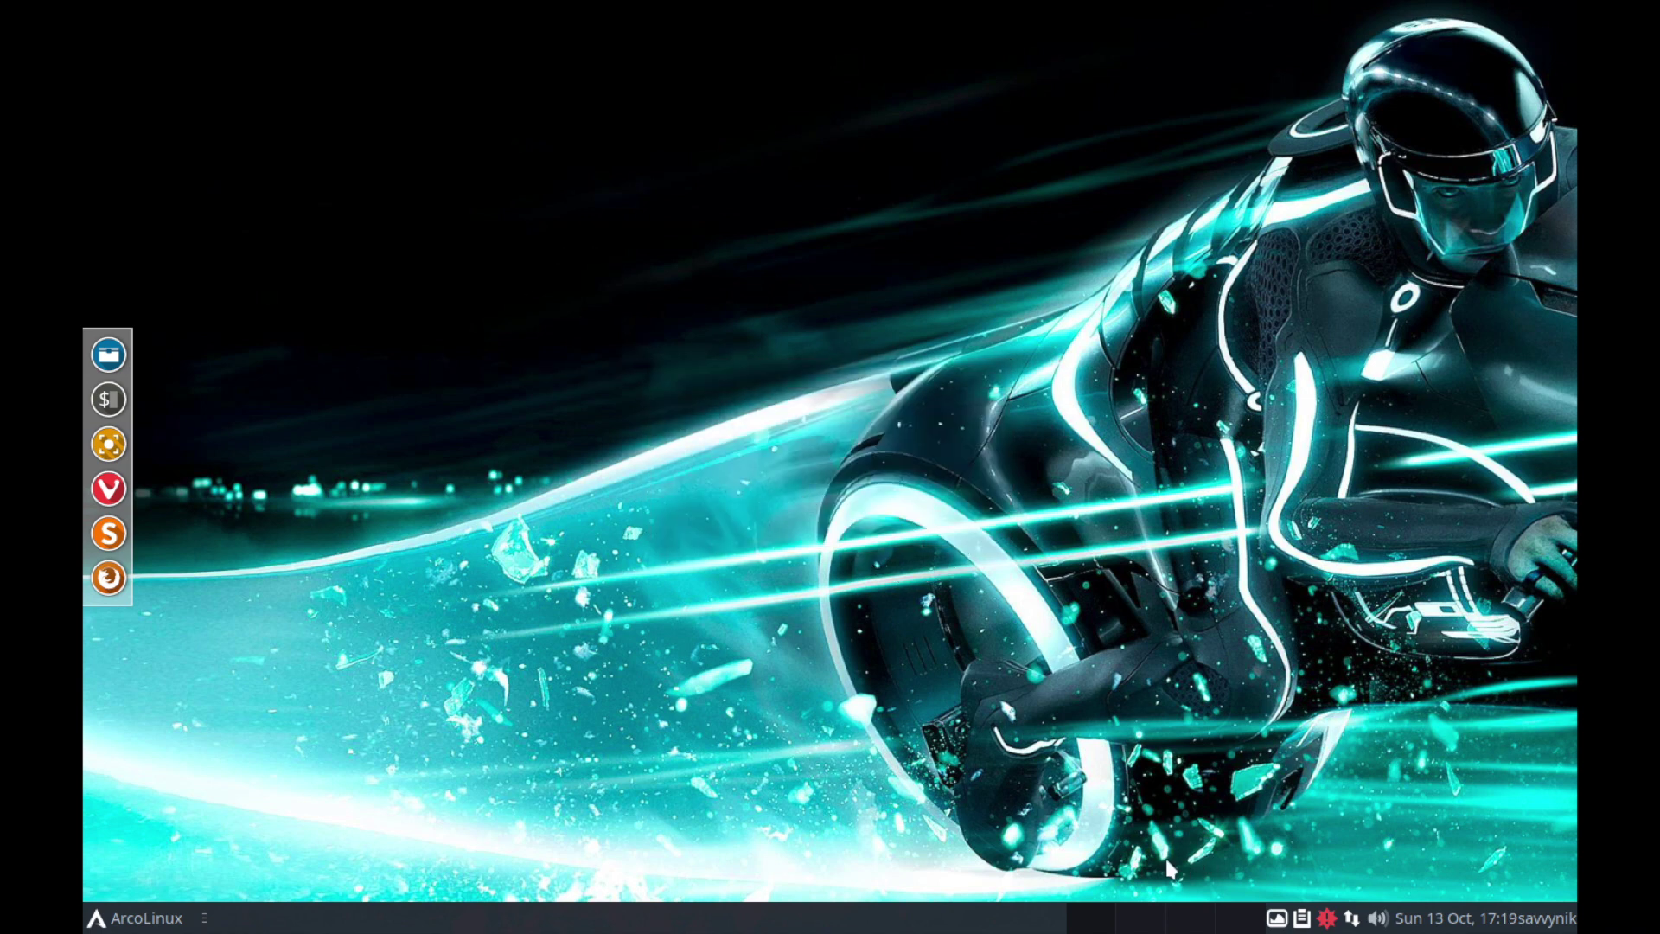
pyautogui.click(1501, 918)
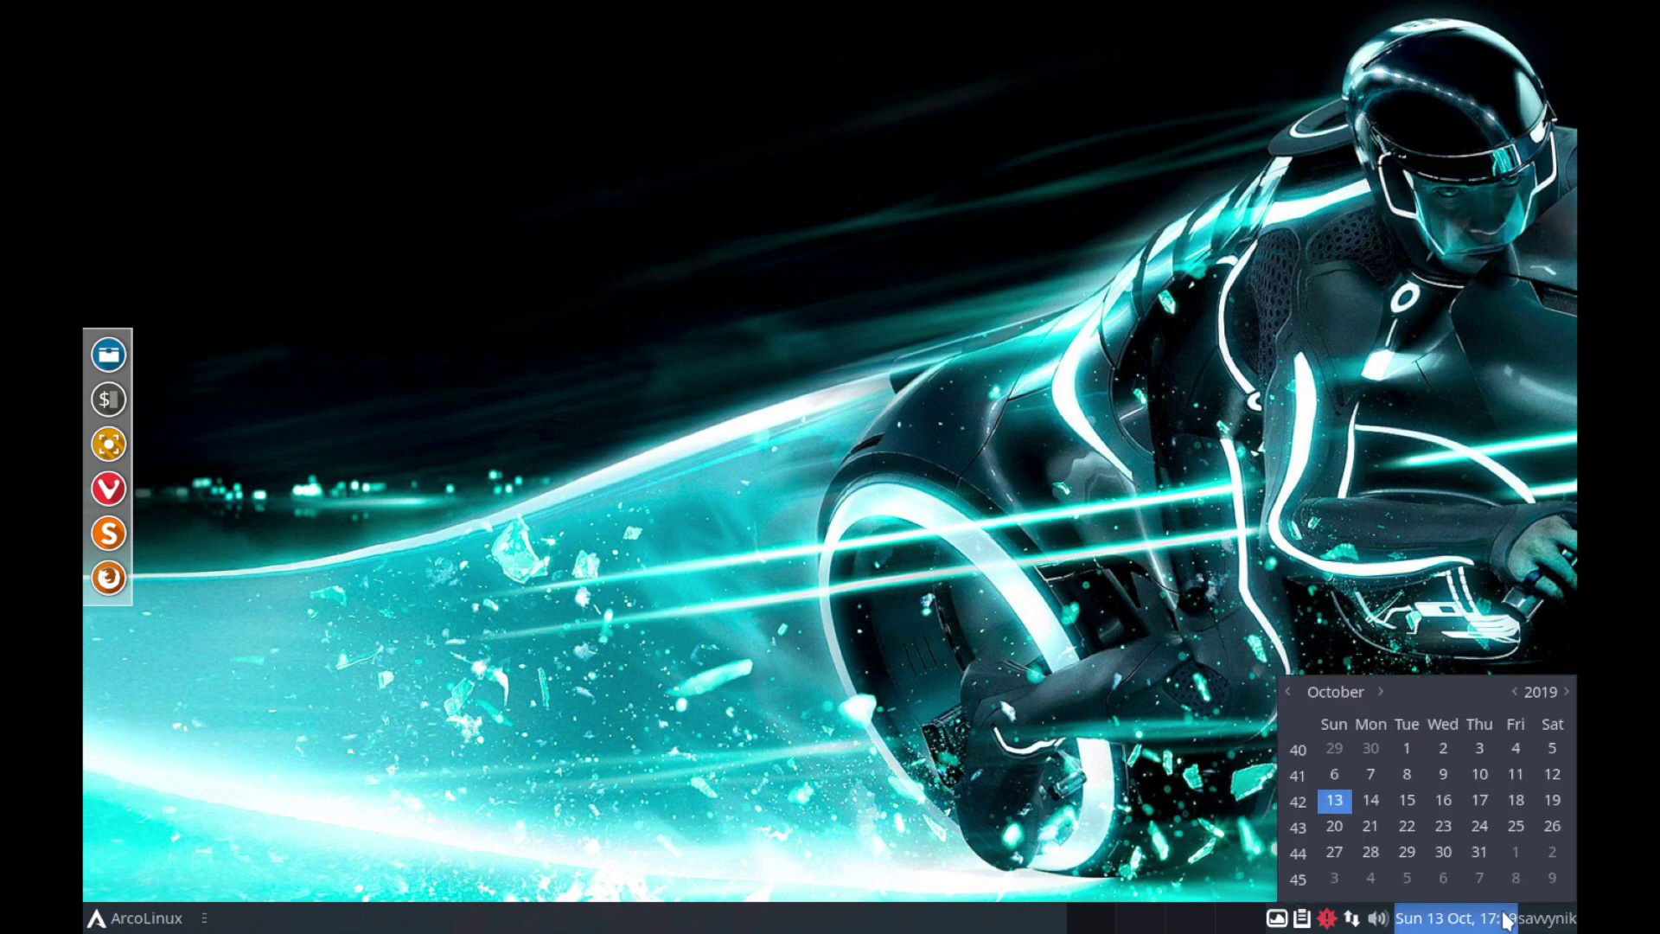
pyautogui.click(1538, 919)
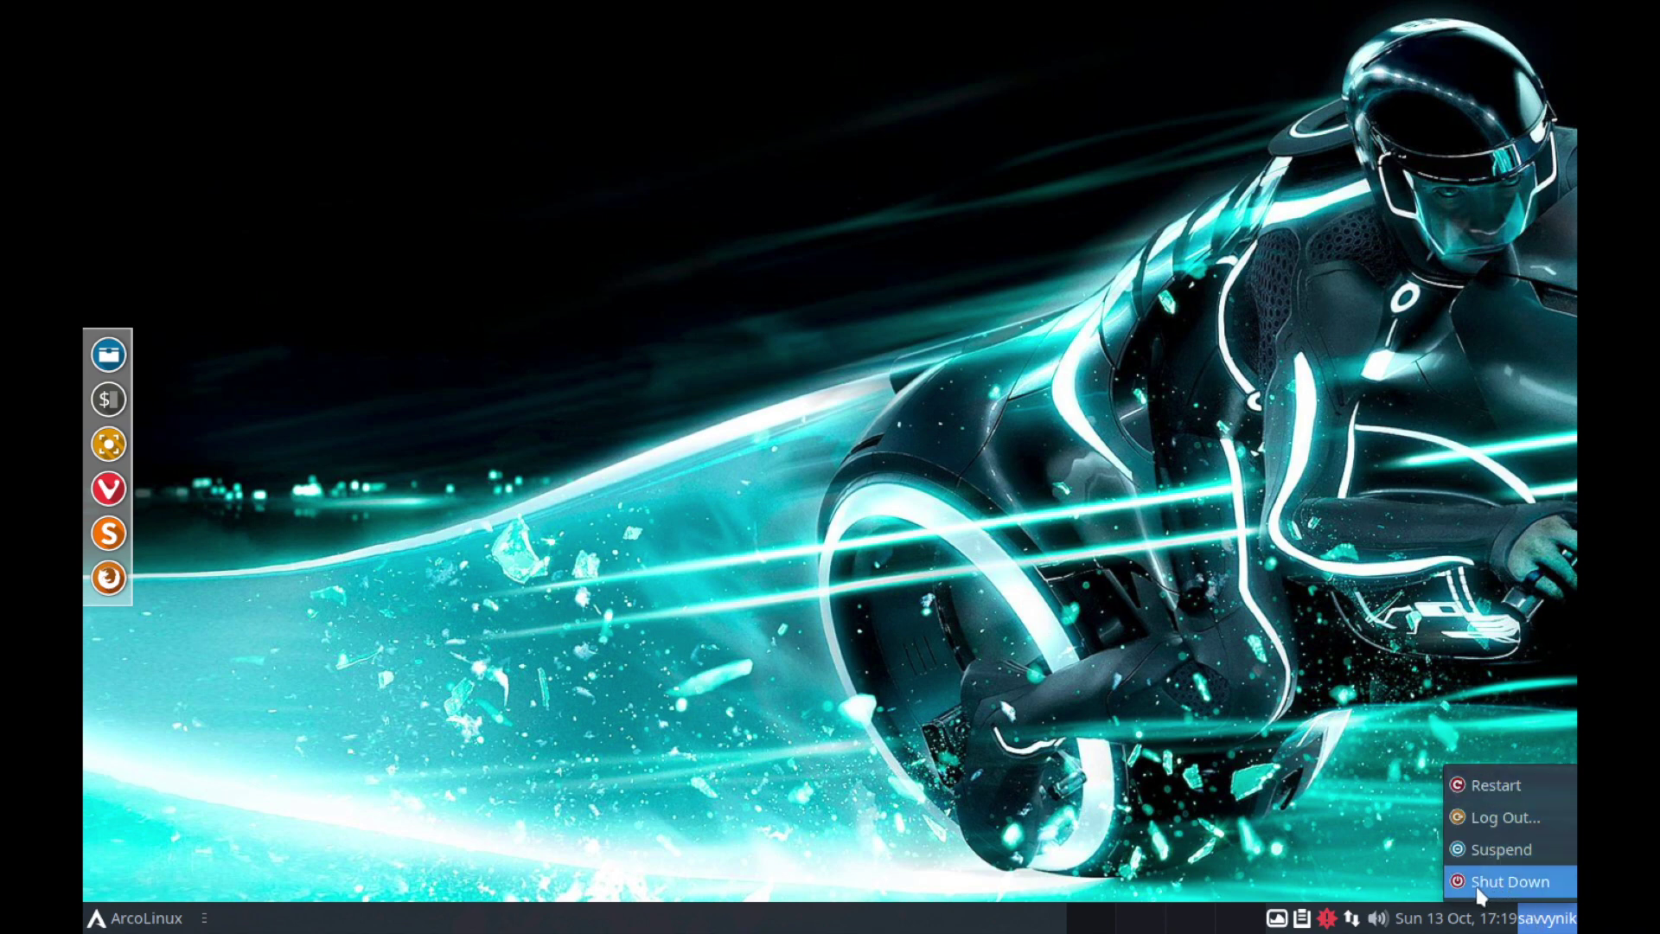
pyautogui.click(1376, 877)
pyautogui.click(1377, 918)
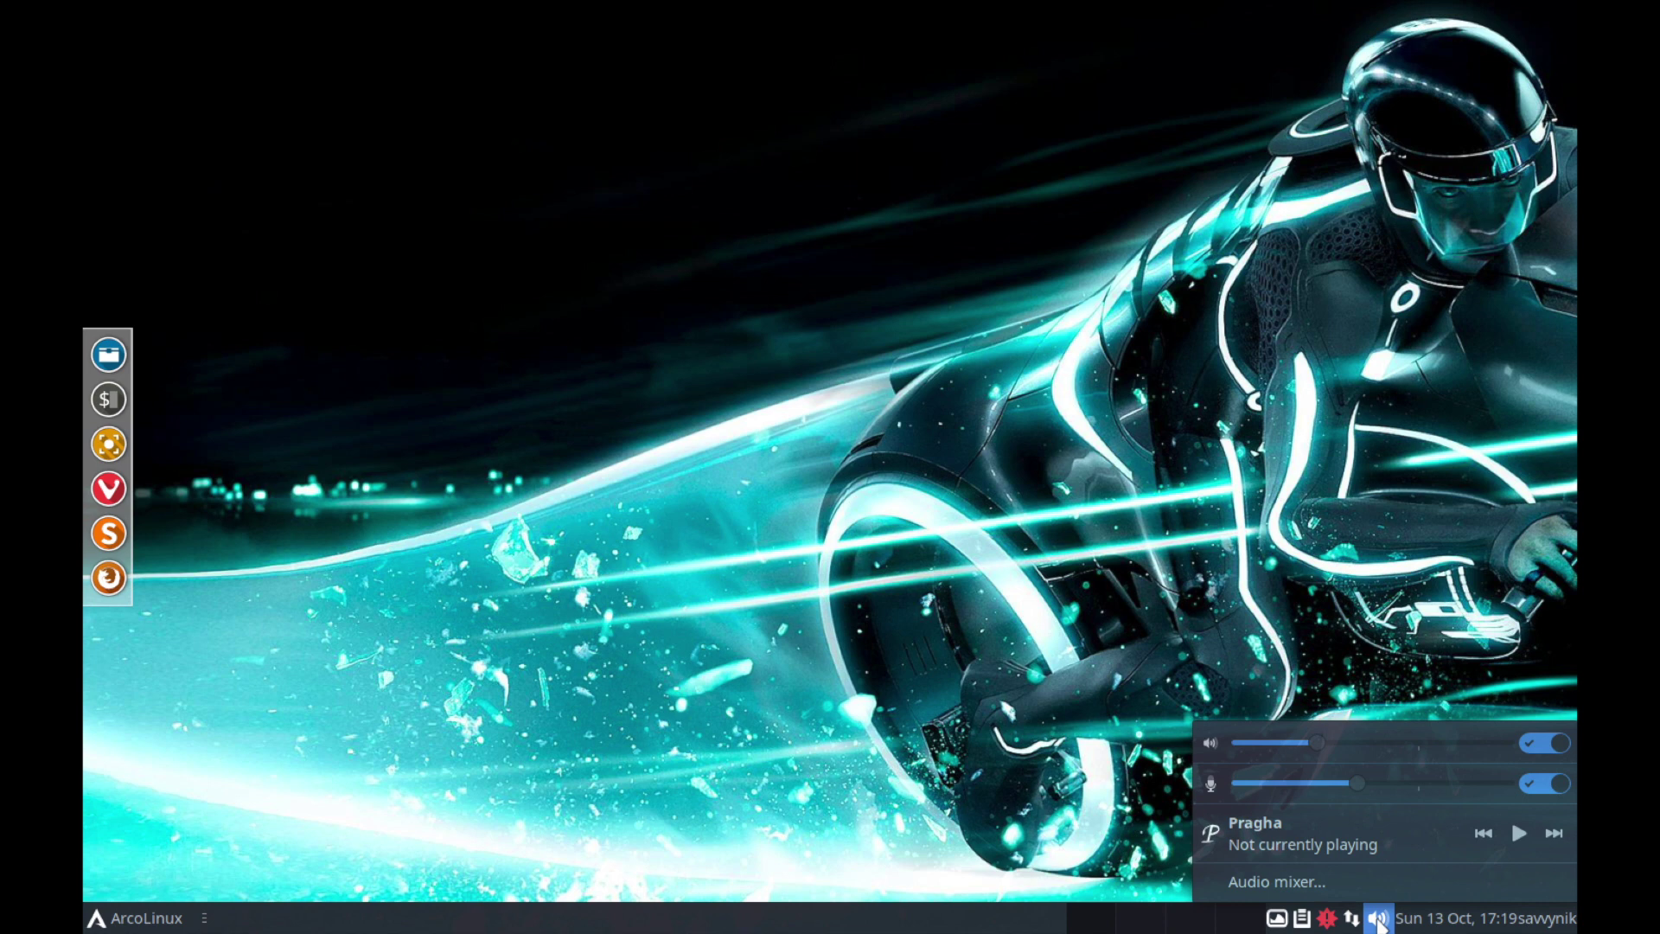
pyautogui.click(1377, 919)
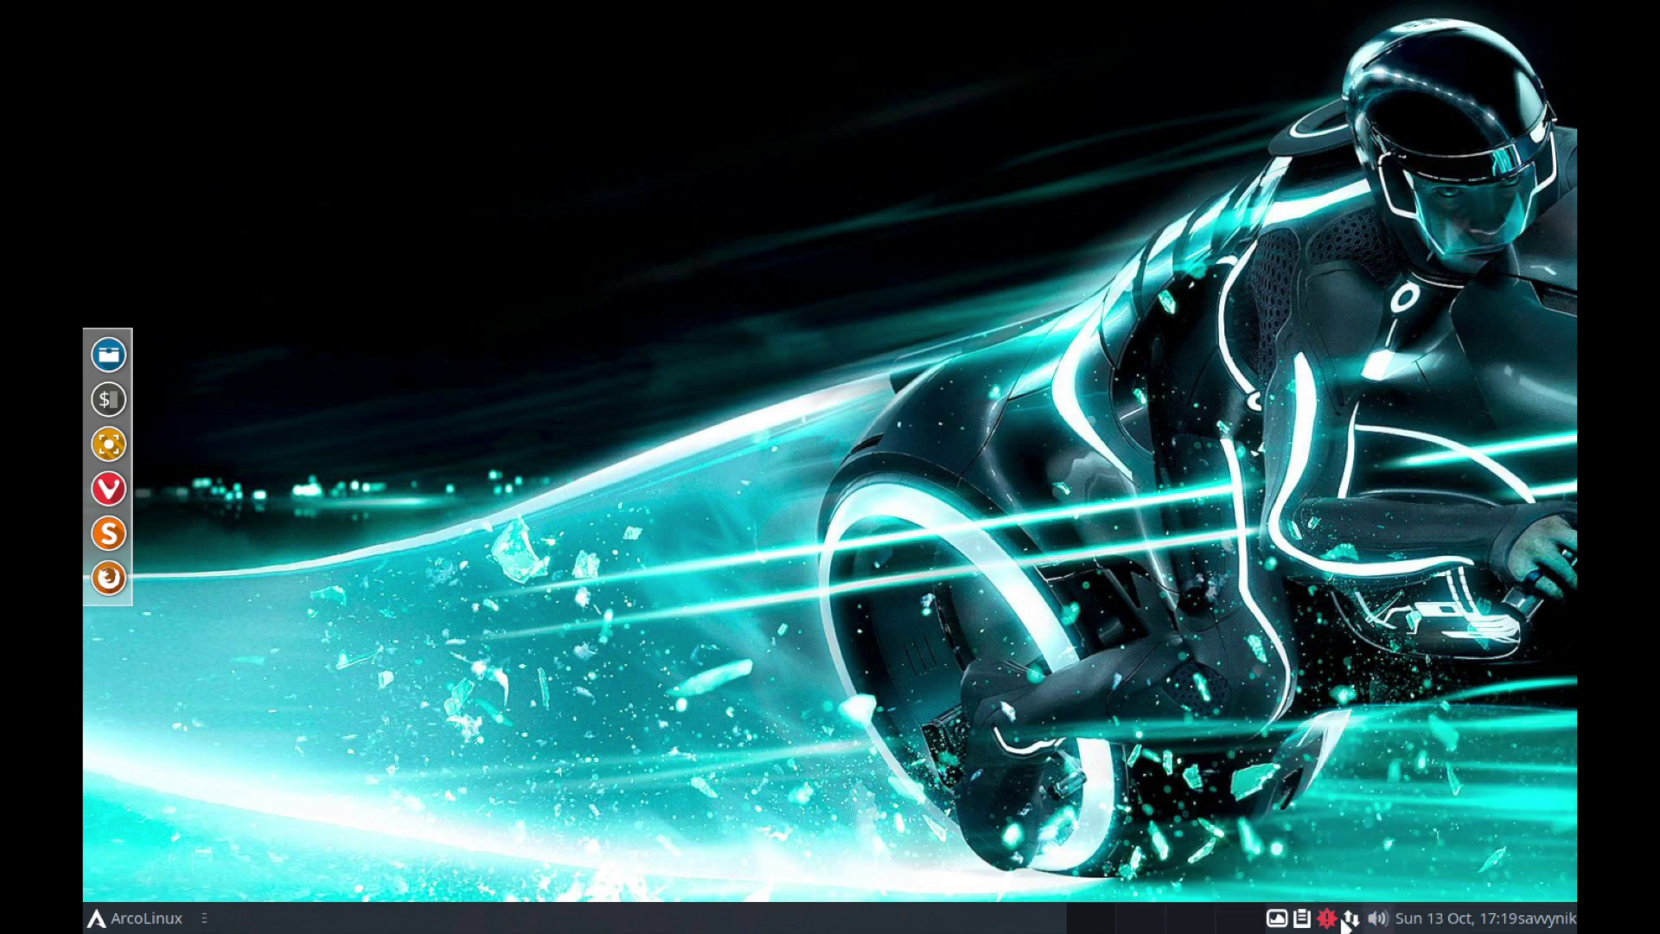
pyautogui.click(1352, 919)
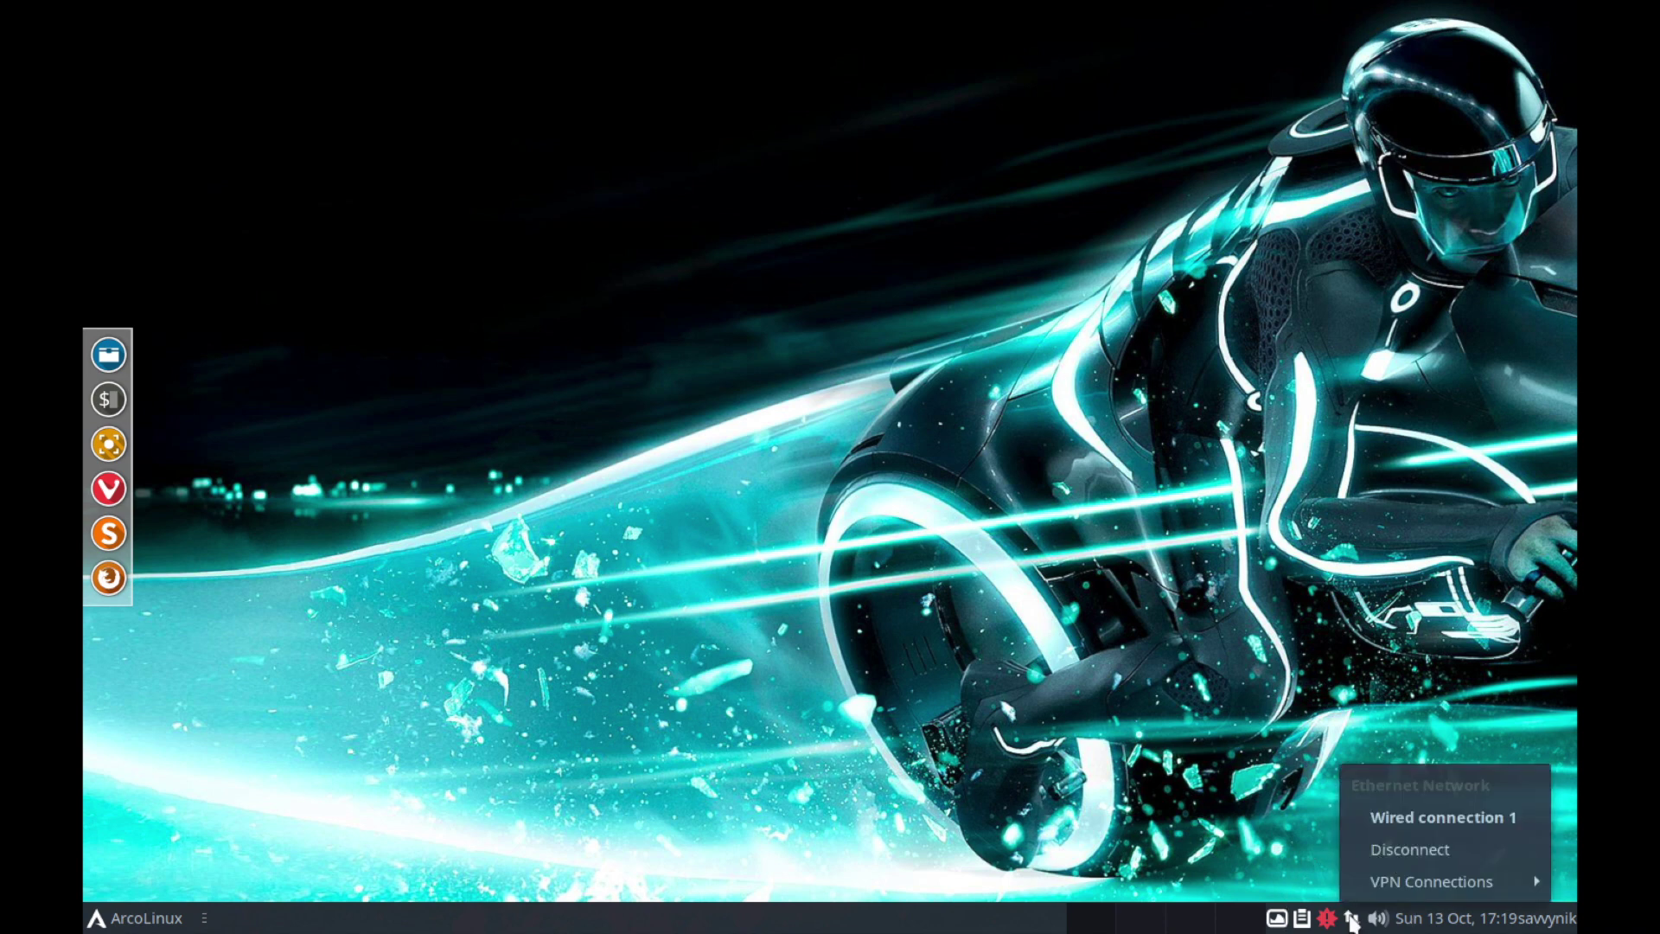
pyautogui.click(1353, 923)
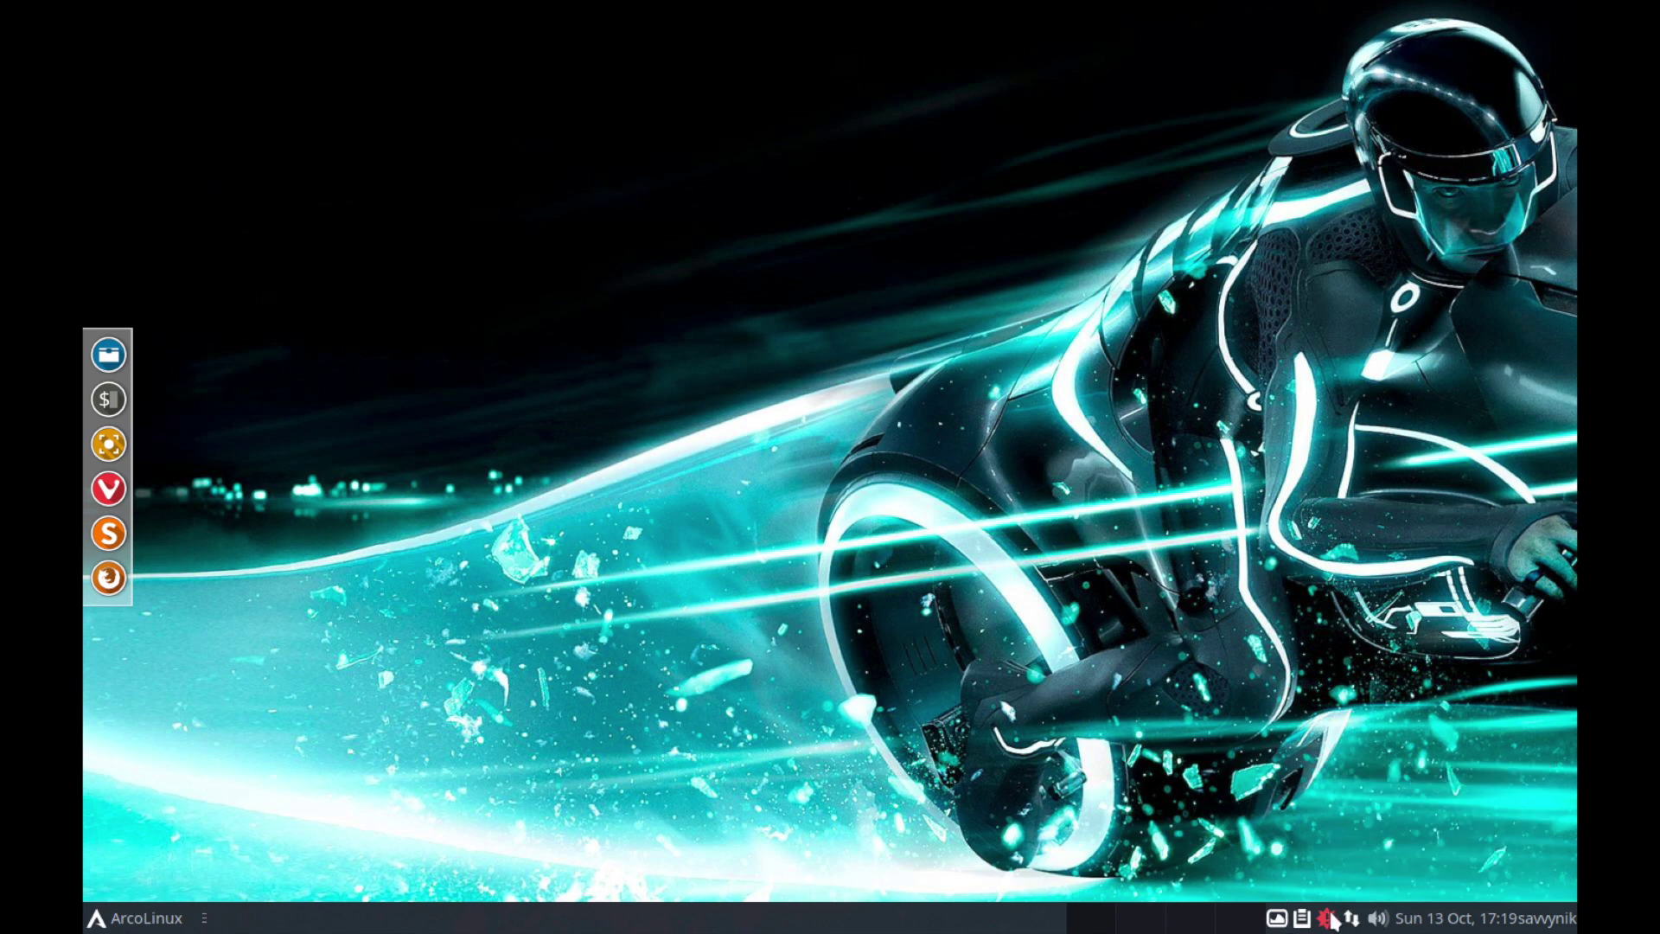
pyautogui.click(1329, 919)
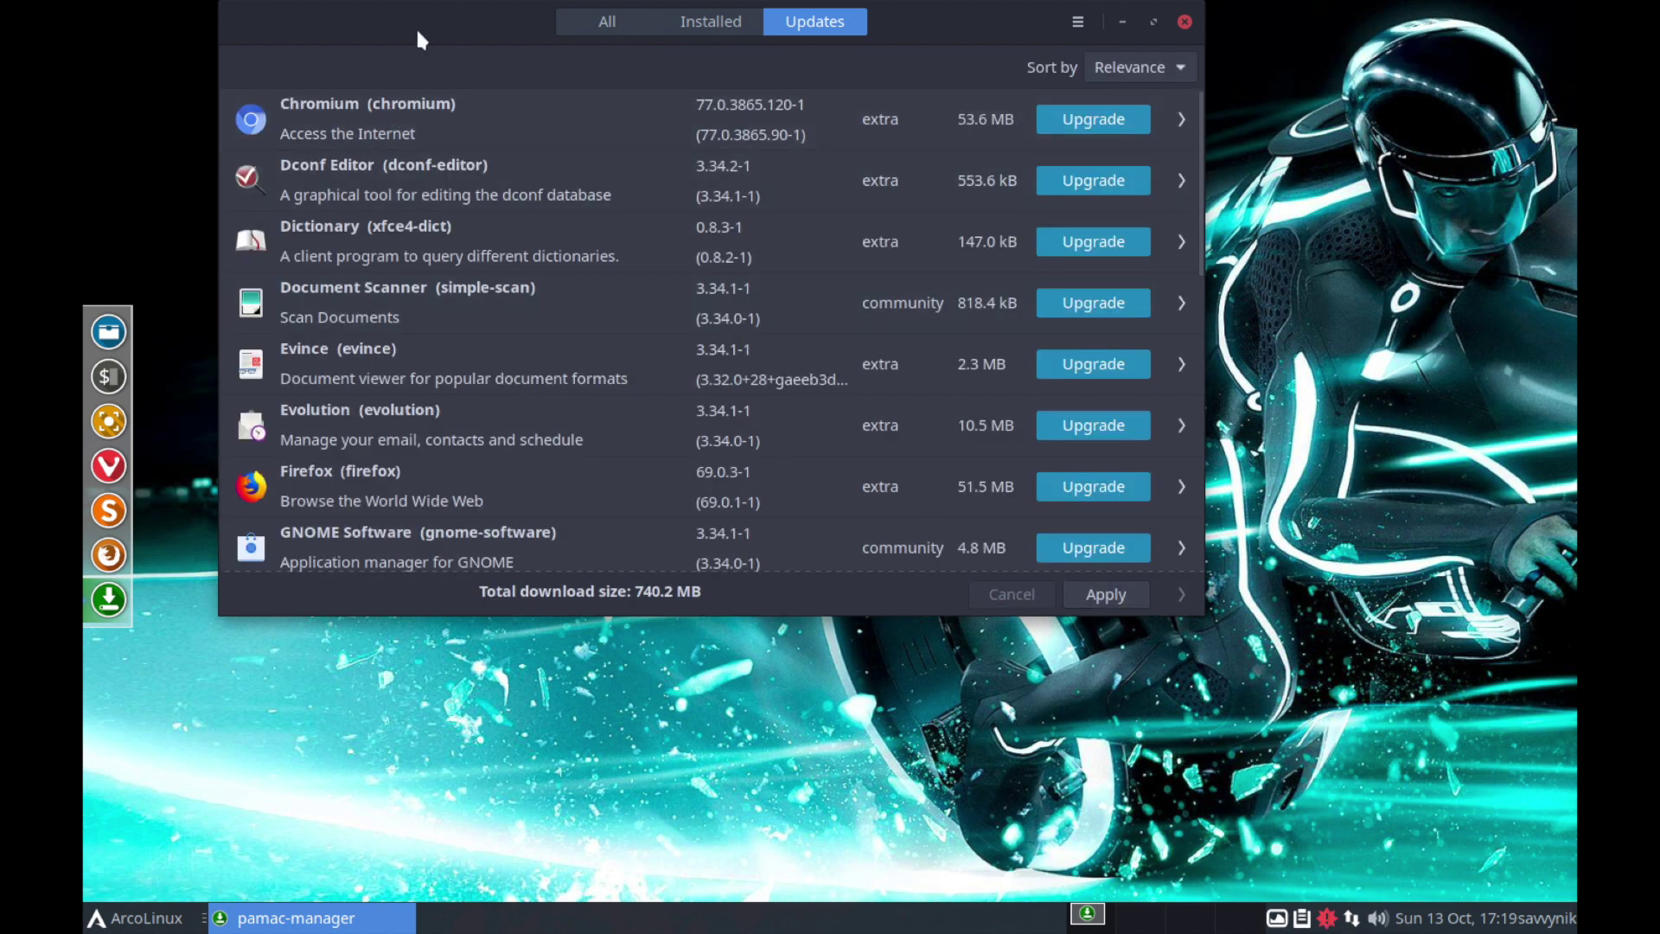
pyautogui.moveTo(467, 67); pyautogui.dragTo(517, 65)
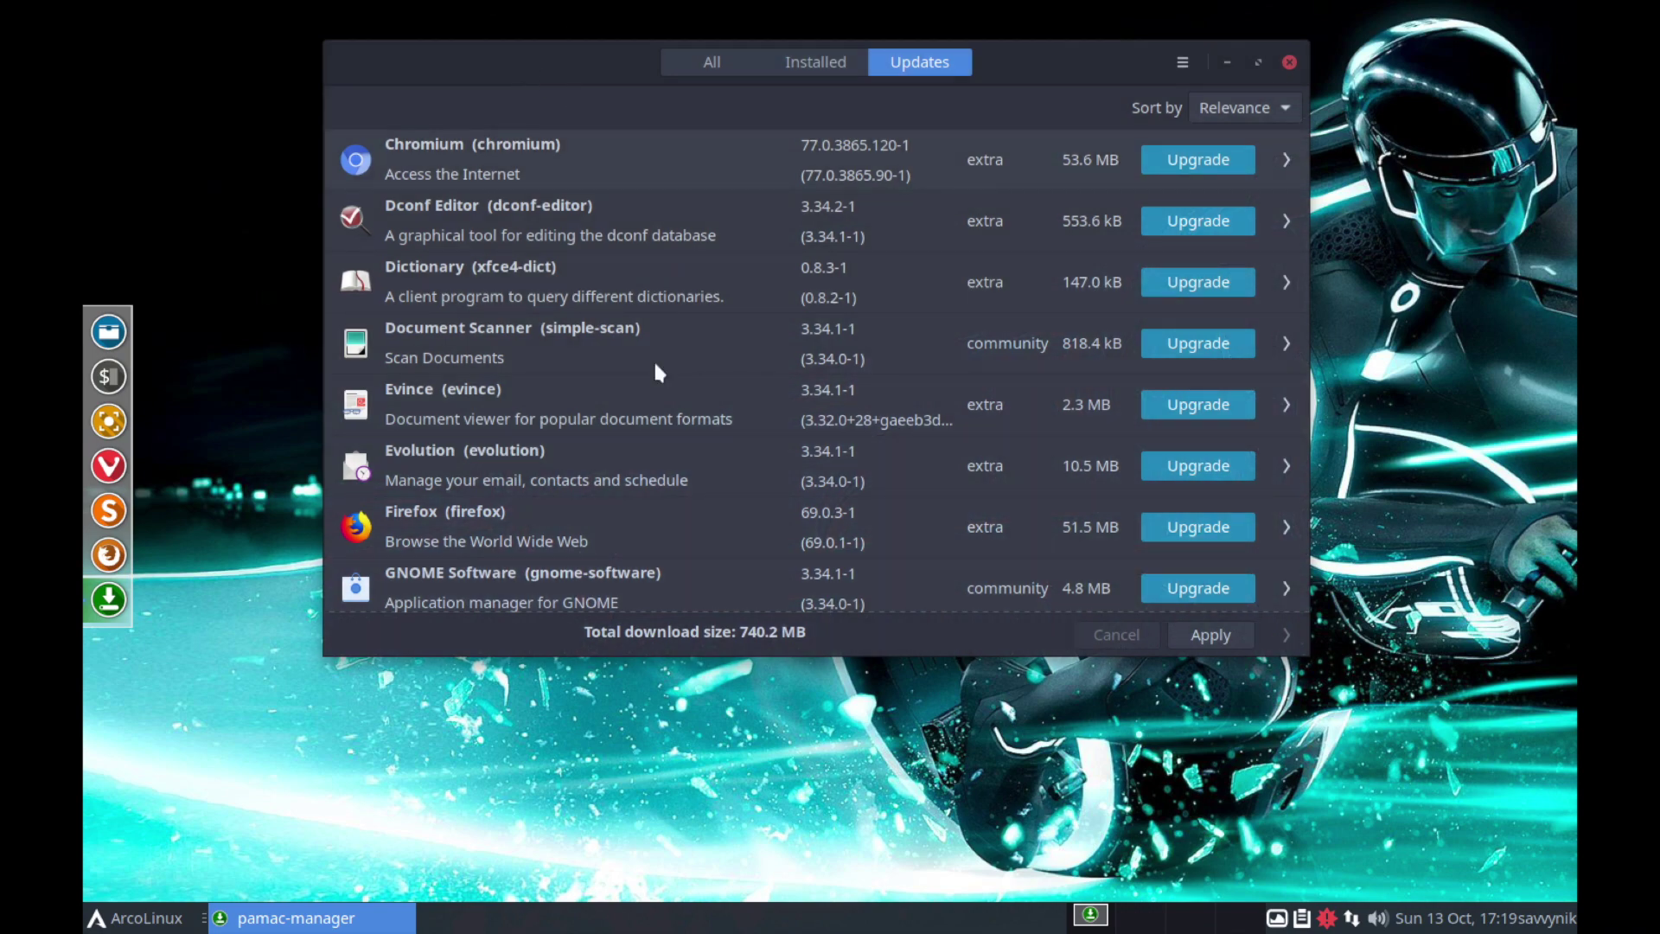
pyautogui.scroll(-5, 616, 493)
pyautogui.scroll(-8, 769, 302)
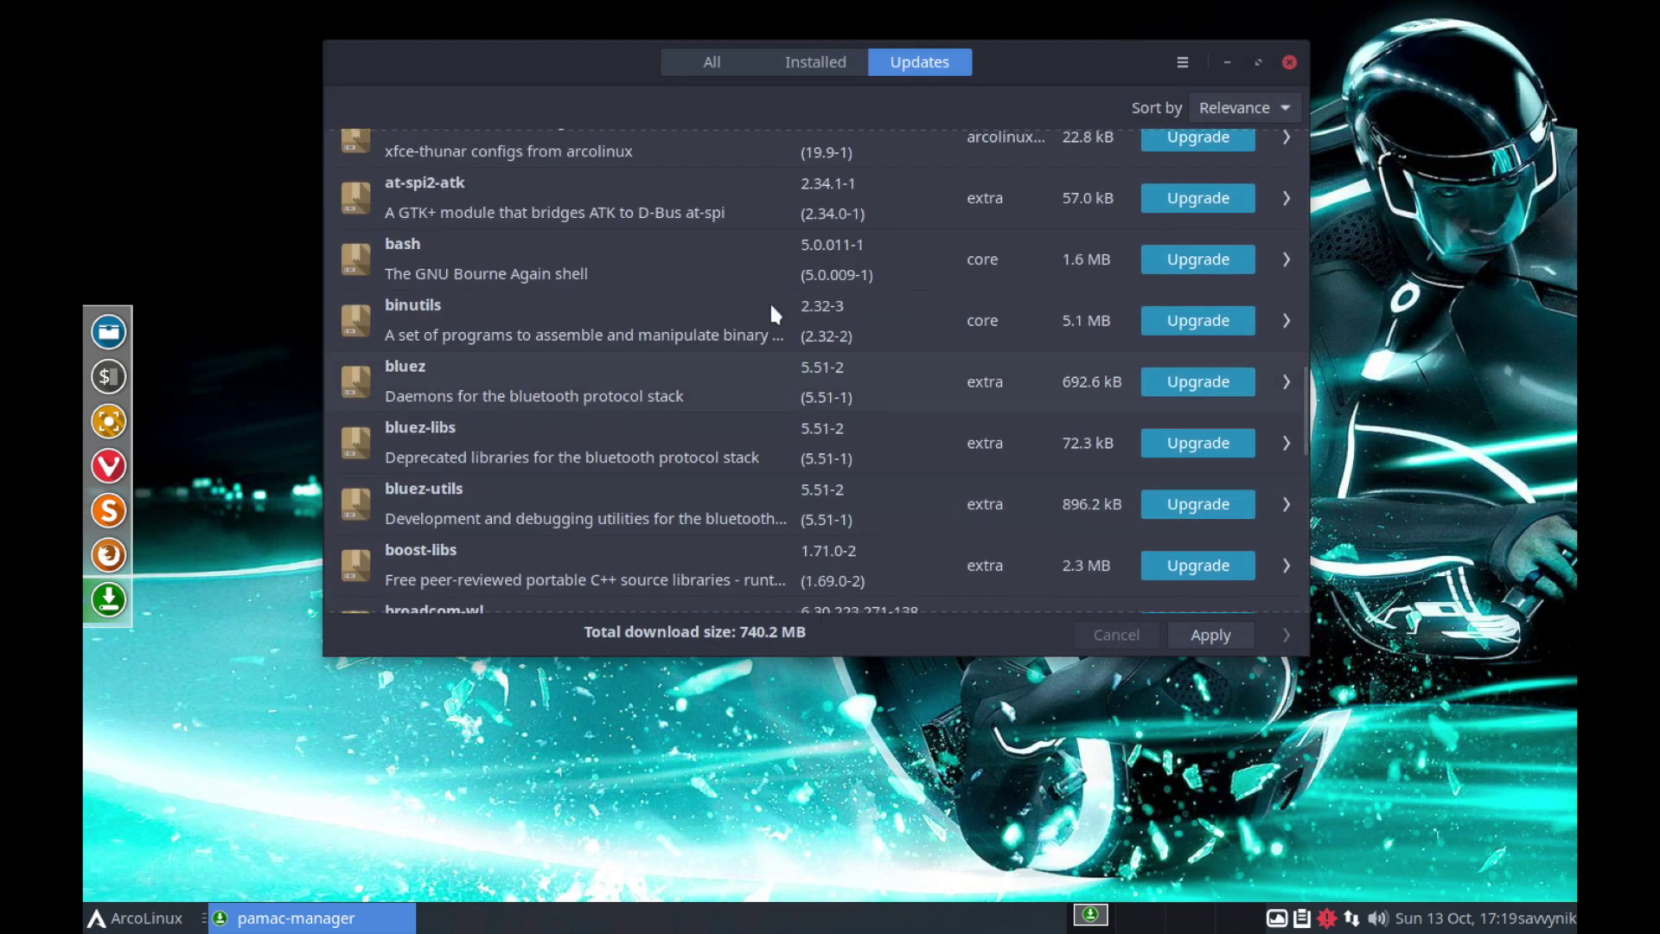
pyautogui.scroll(15, 769, 303)
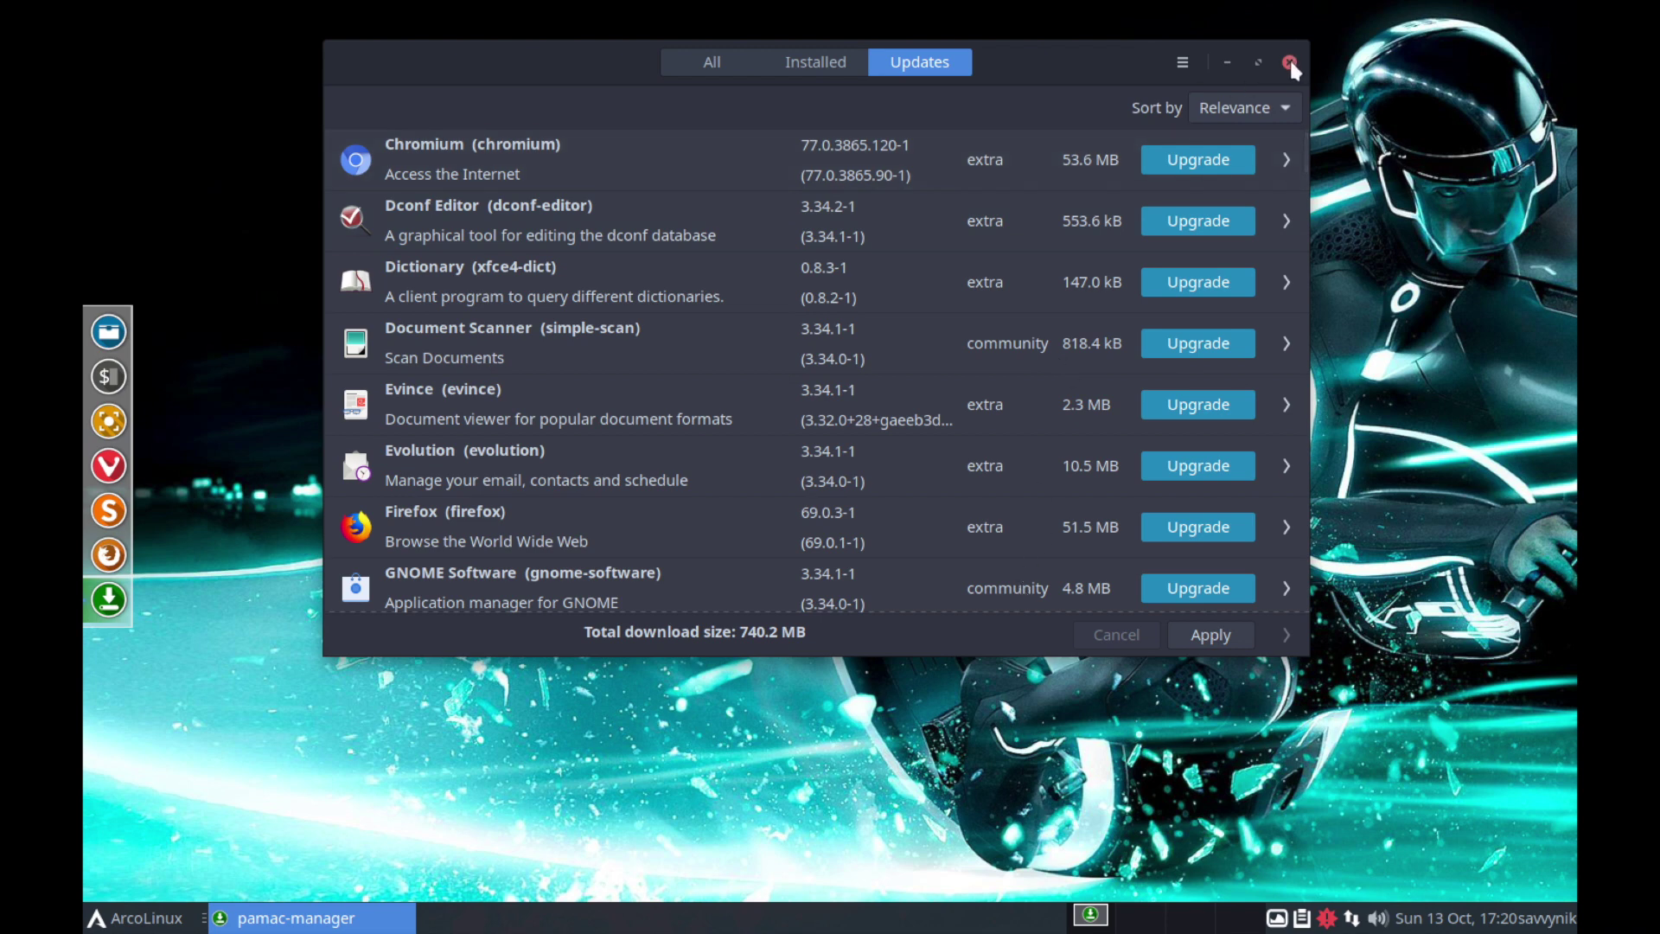
pyautogui.click(802, 60)
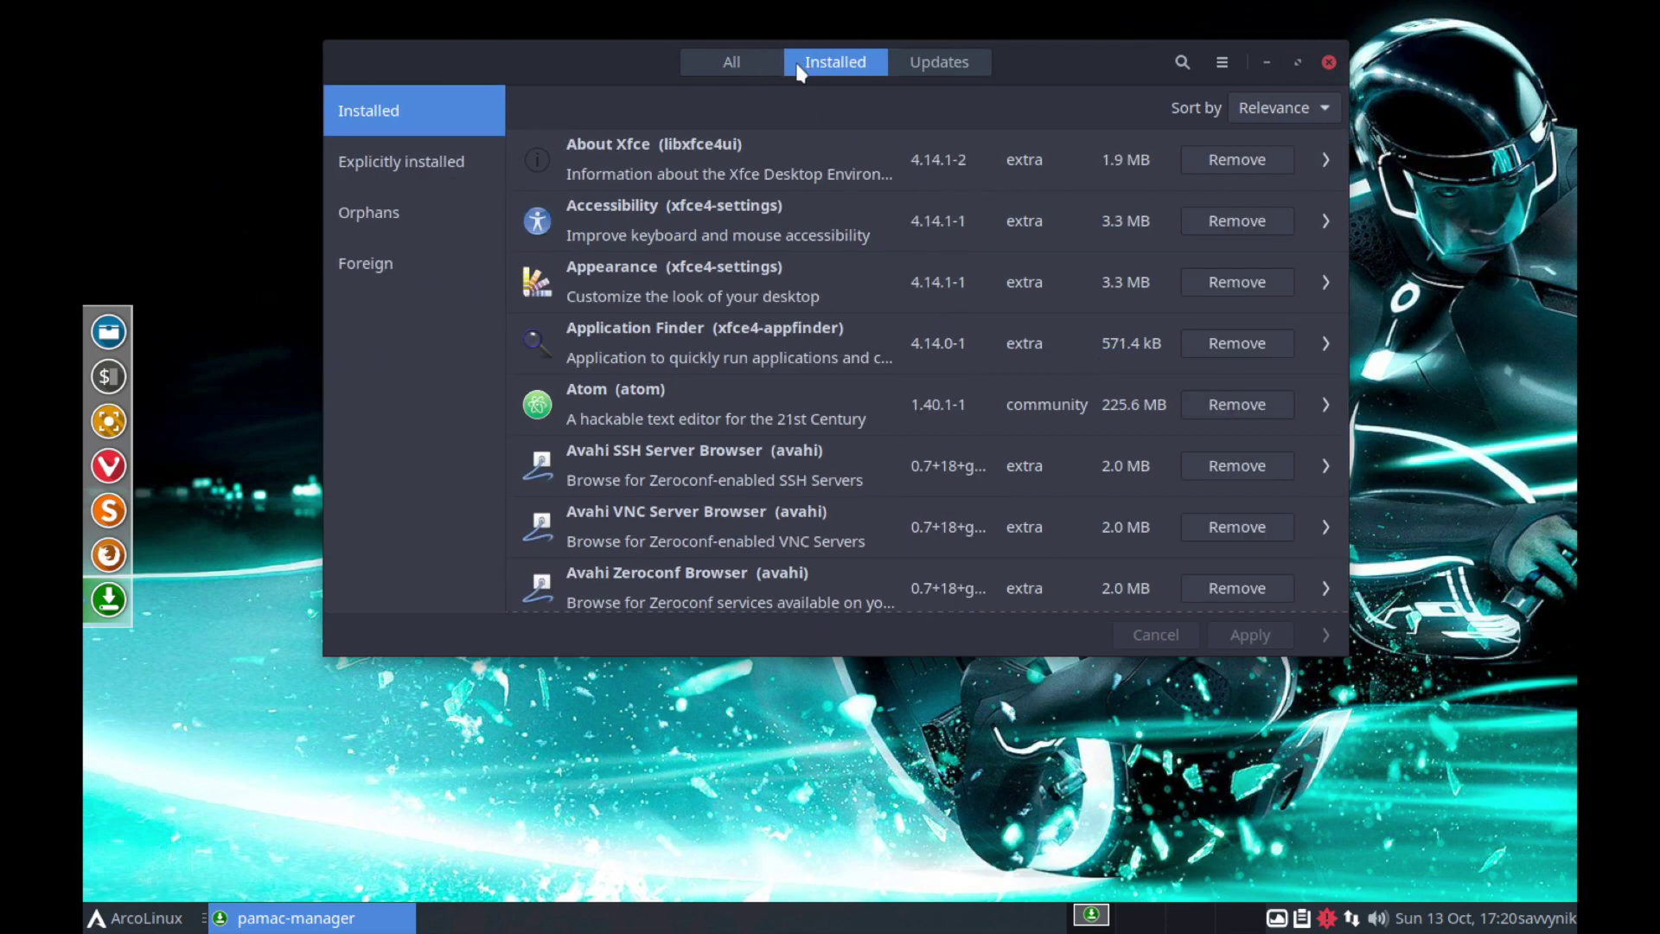
pyautogui.click(735, 62)
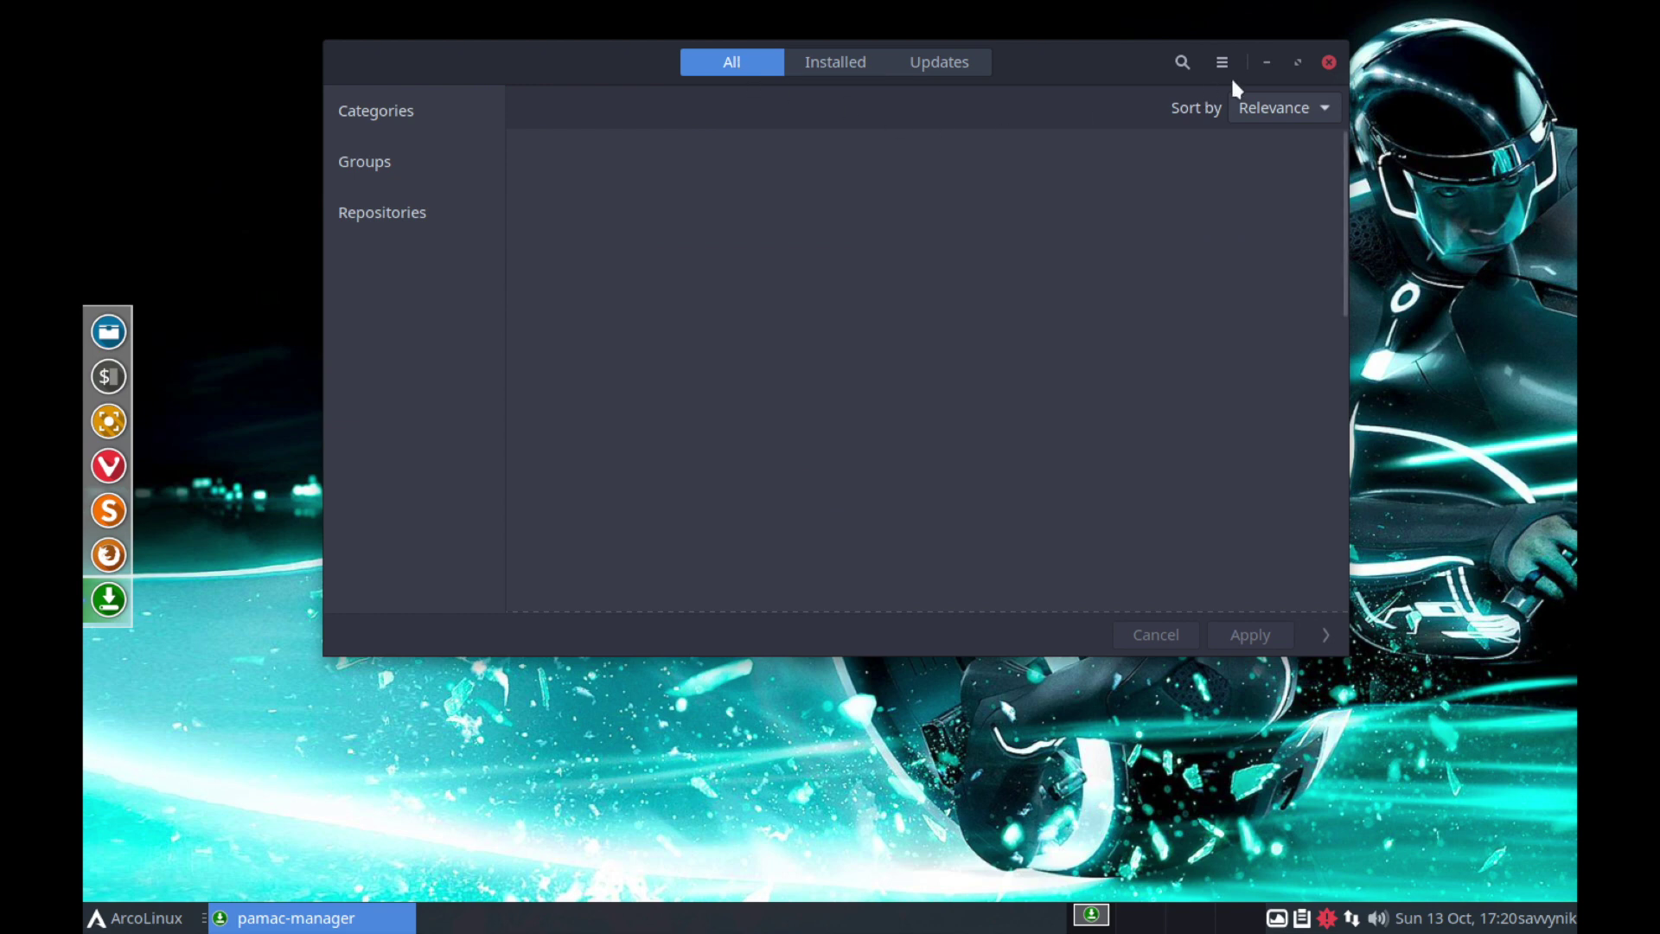
pyautogui.click(1327, 62)
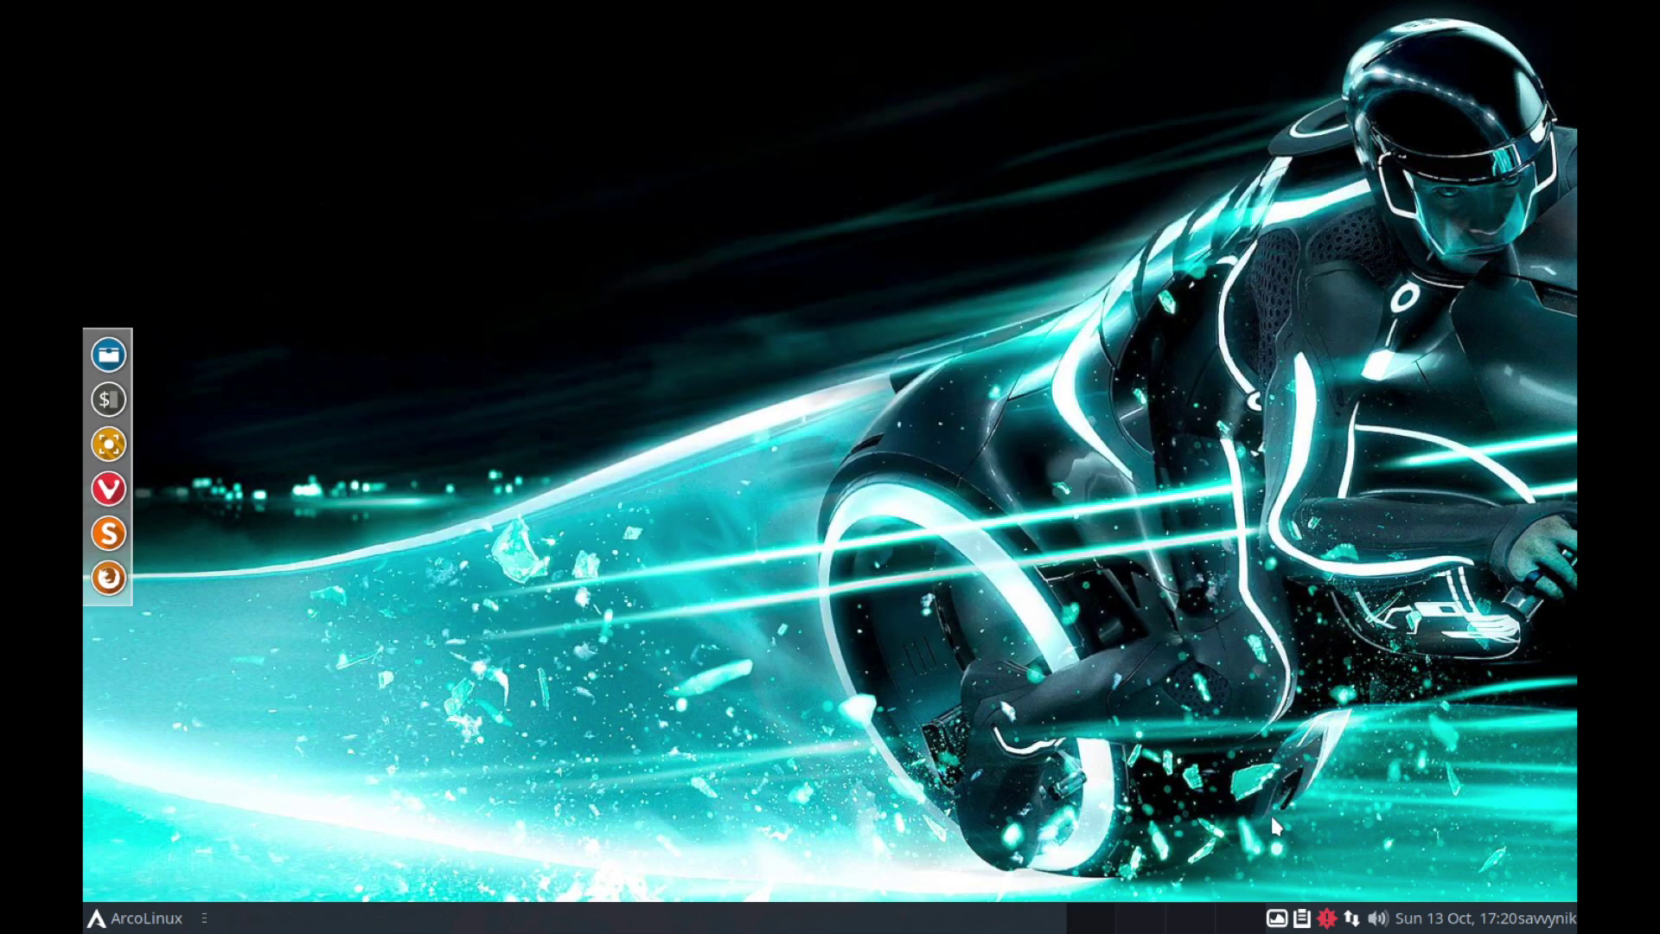
# Glance at the clipboard history, then show Variety's wallpaper history thumbnails.
pyautogui.click(1303, 918)
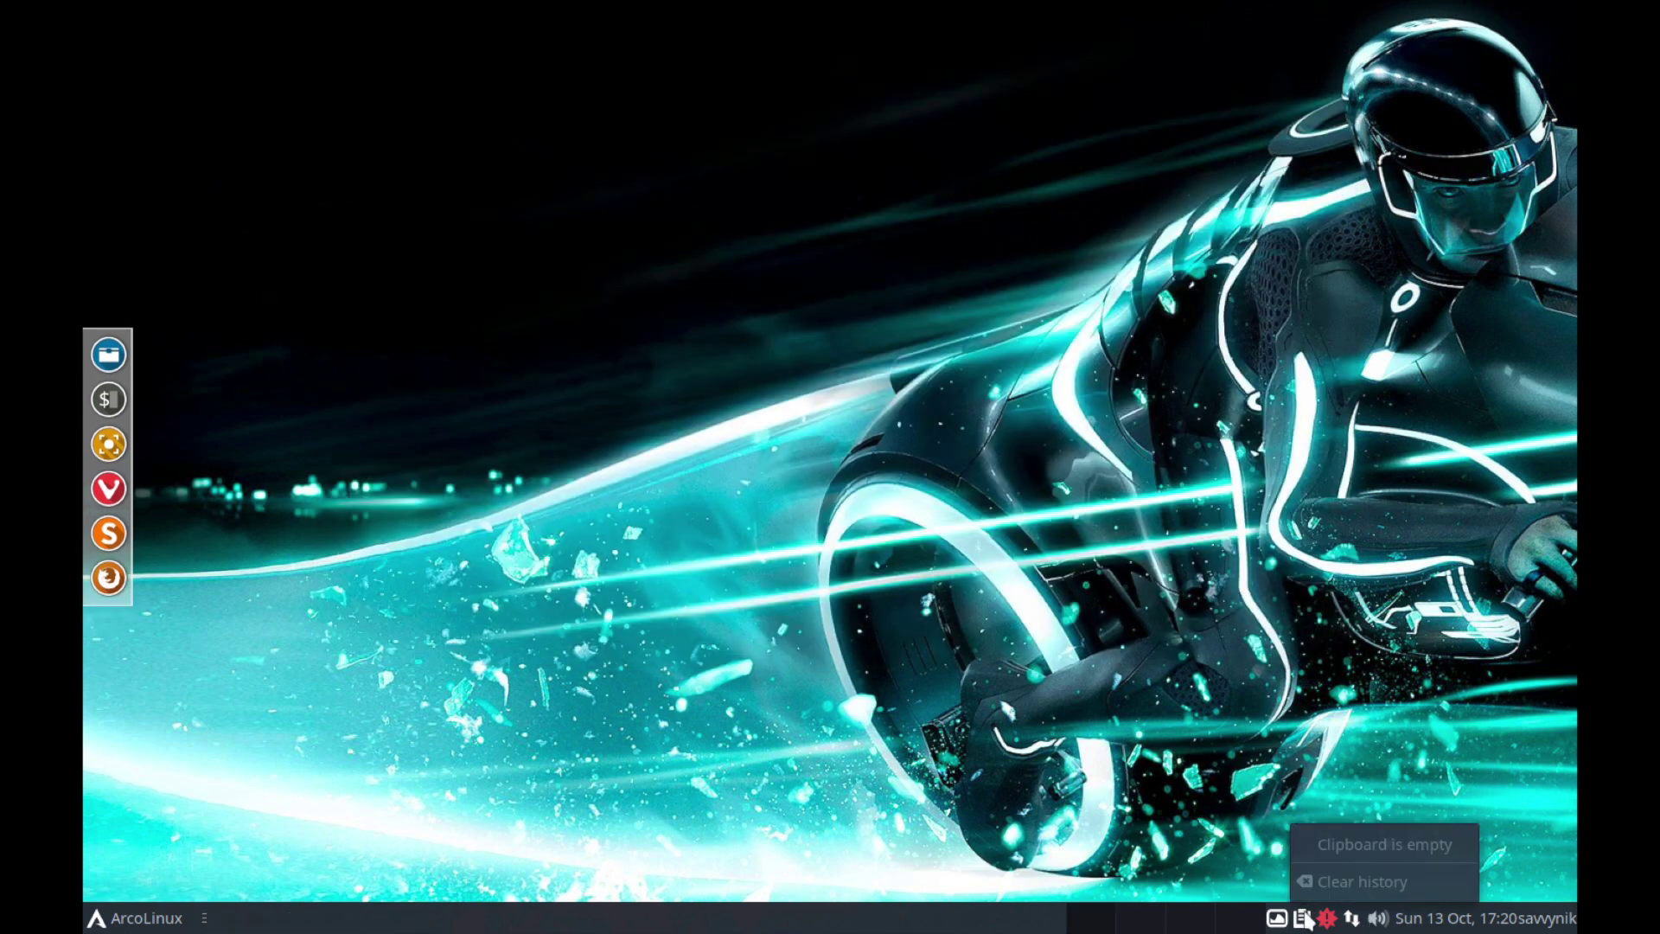
pyautogui.click(1277, 918)
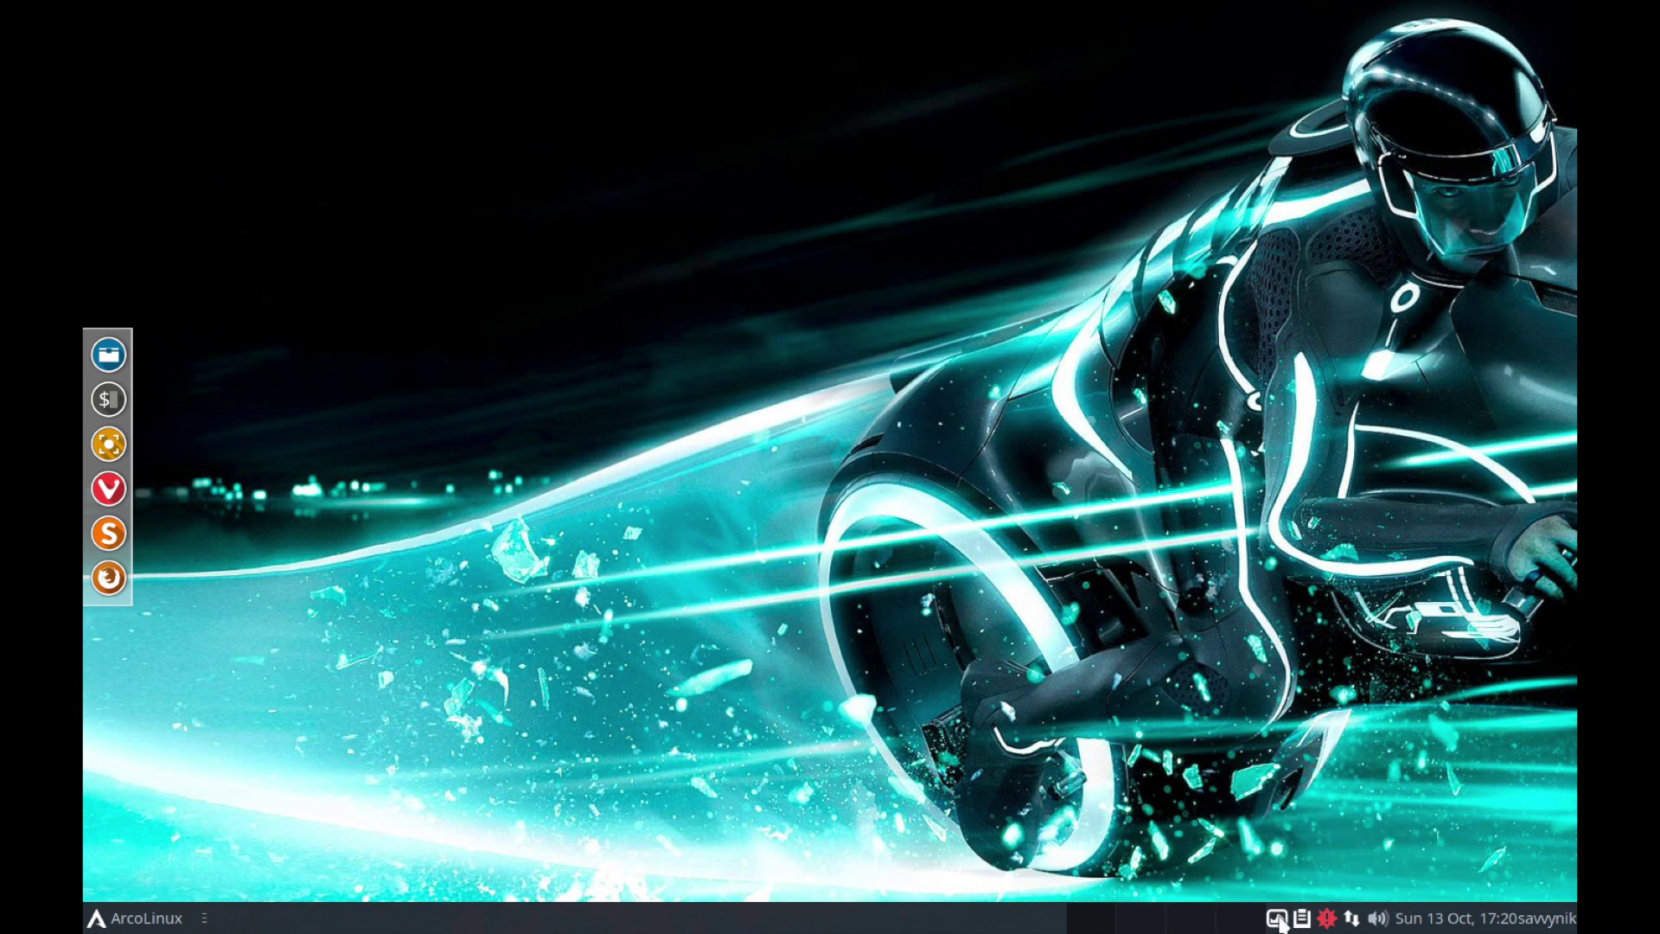
pyautogui.click(1278, 918)
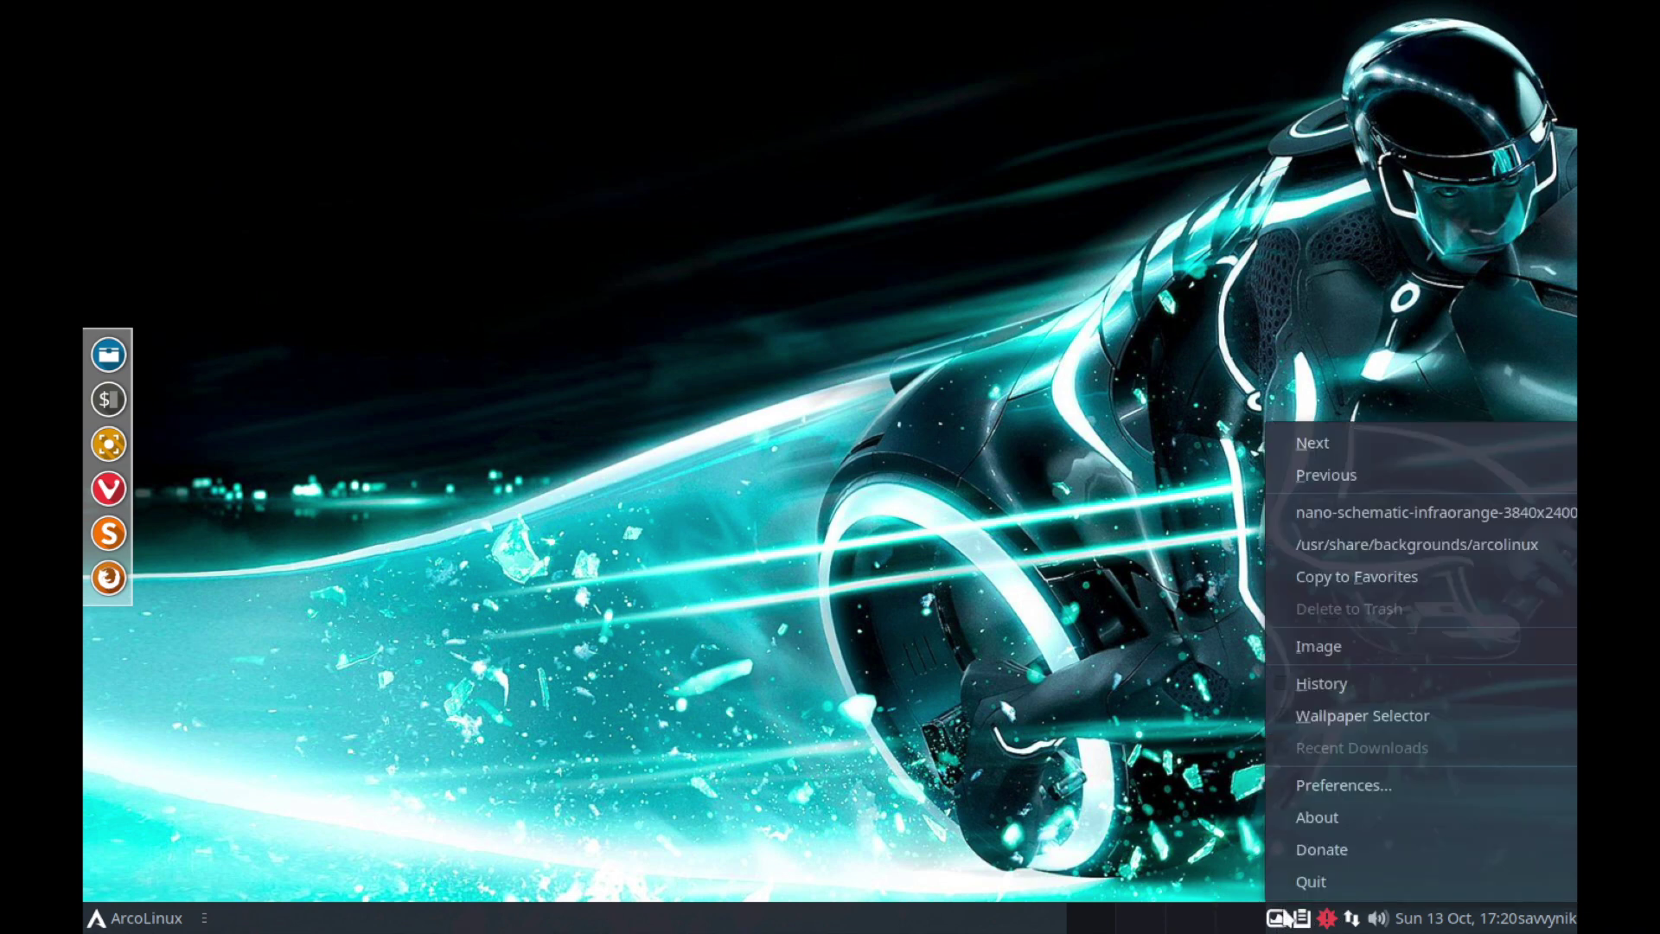
pyautogui.click(1356, 689)
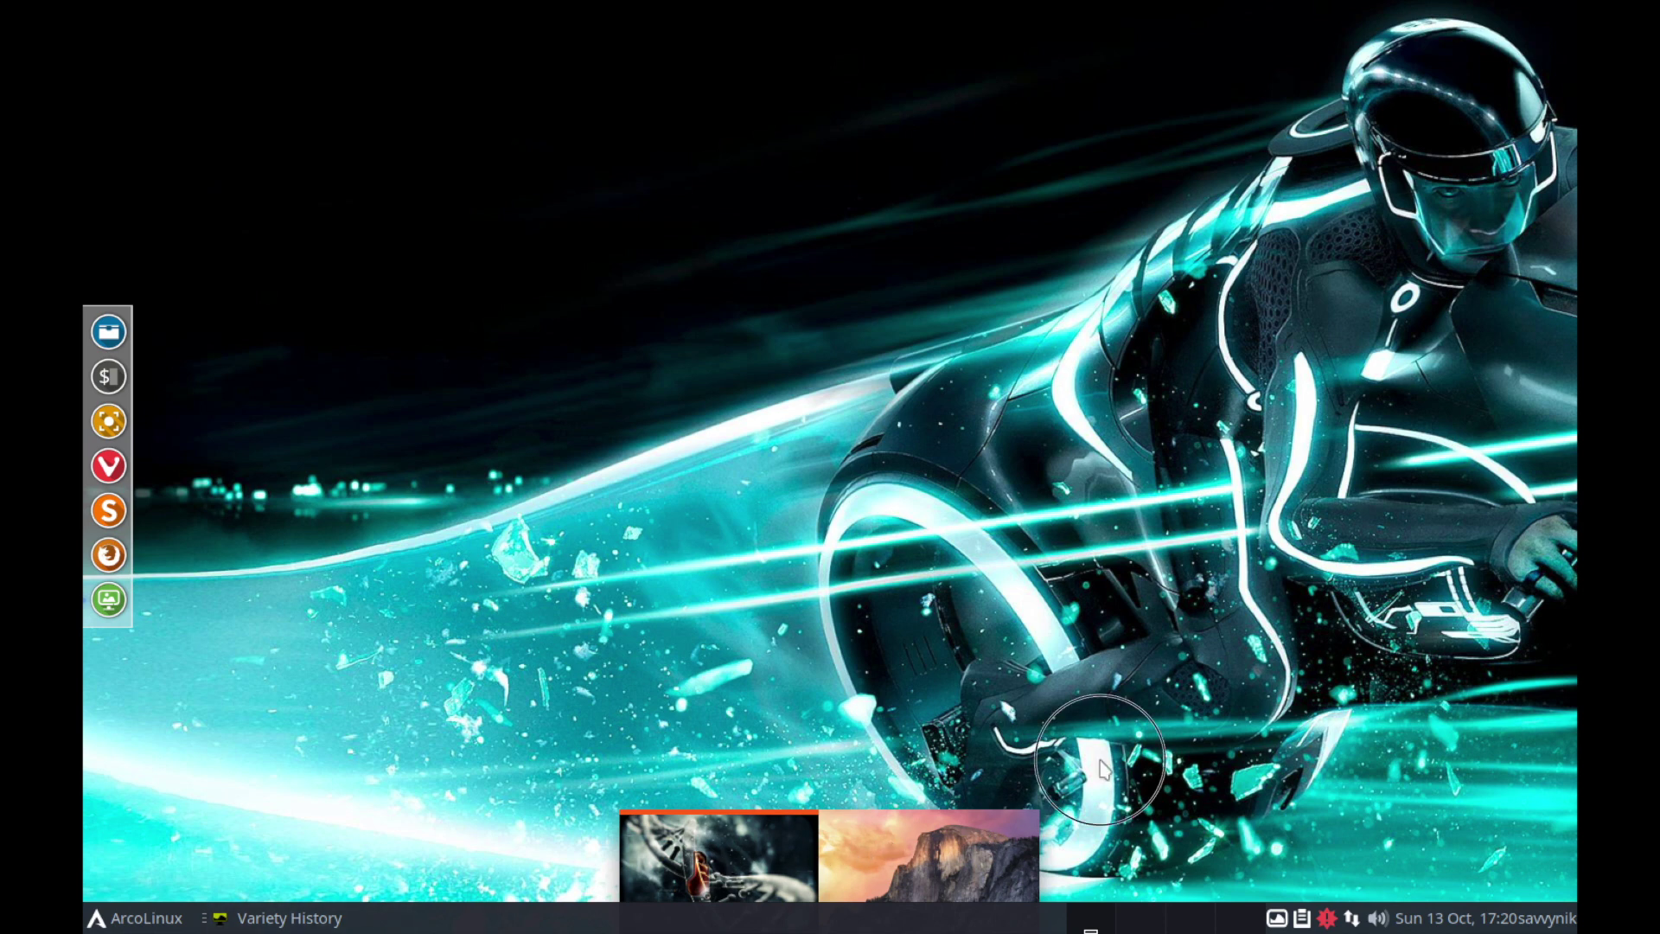
# Hide the wallpaper history thumbnails and reopen Variety's tray menu.
pyautogui.click(1277, 918)
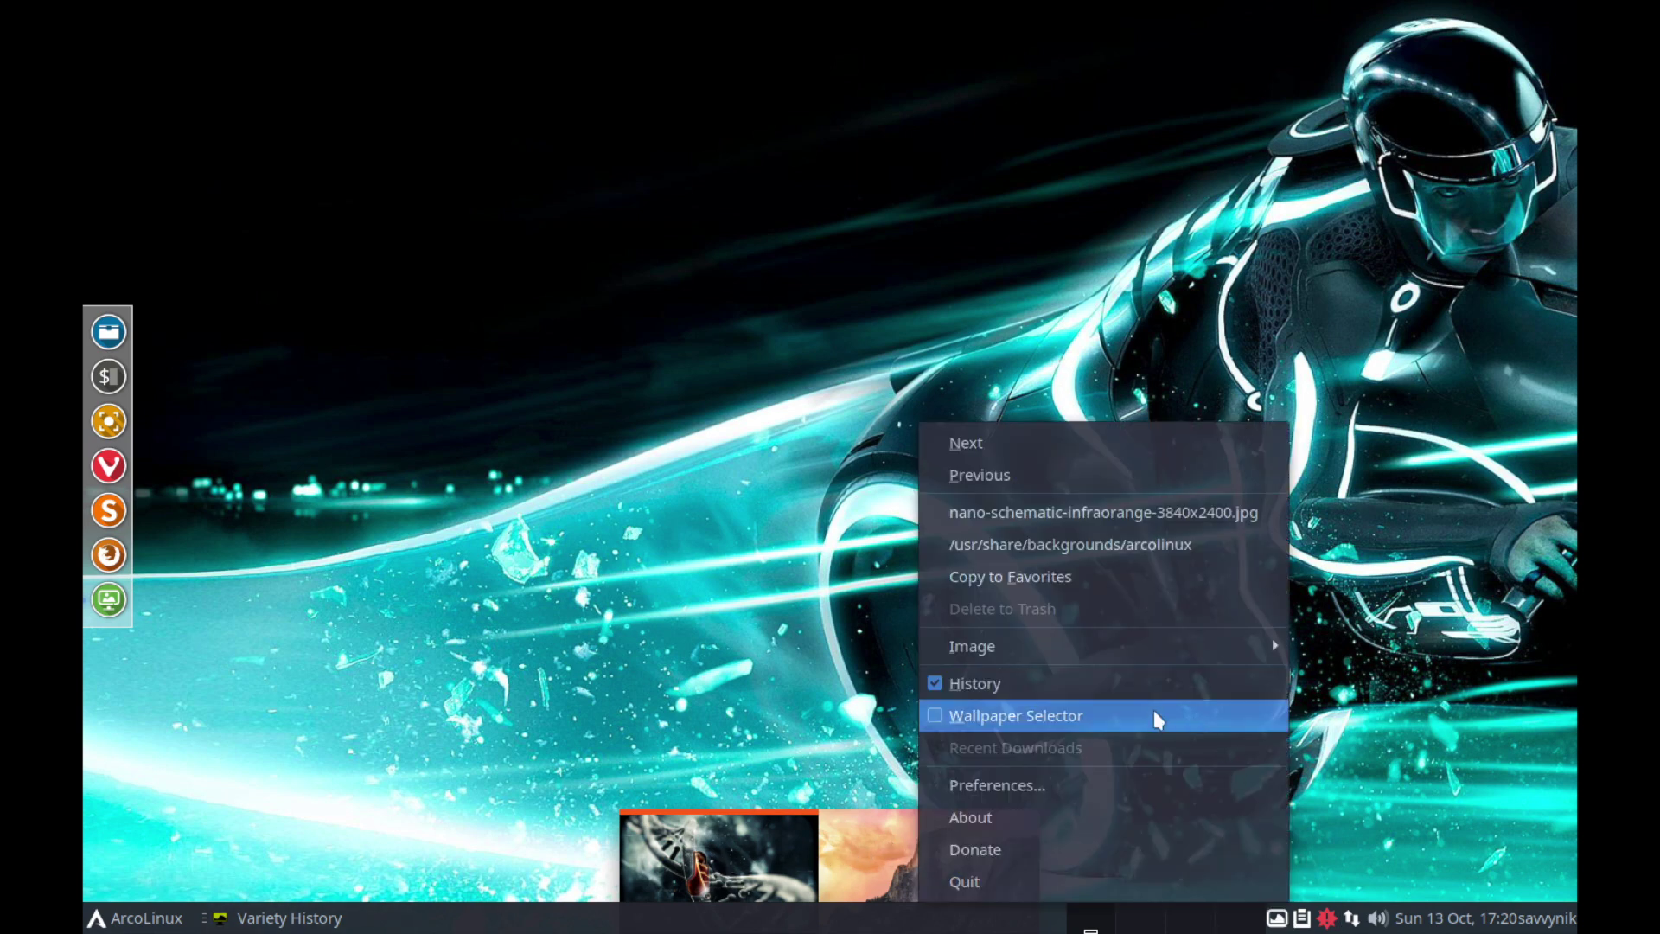
pyautogui.click(975, 683)
pyautogui.click(1276, 918)
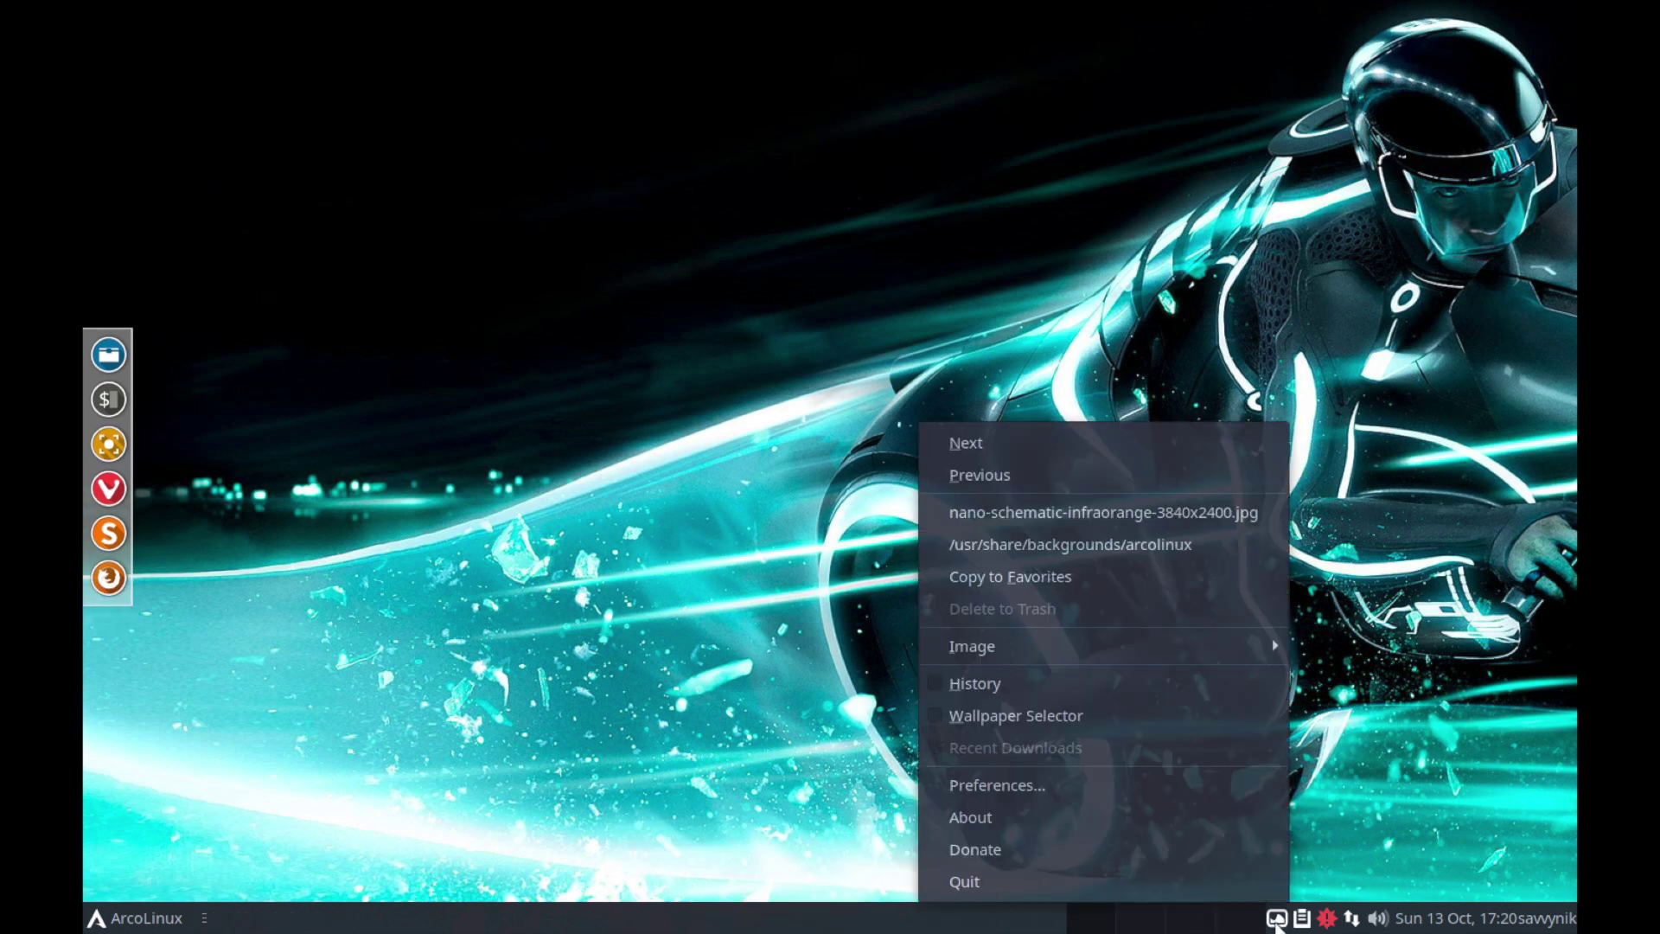
# Open Variety Preferences, then view Effects, Manual downloading, Color and size, Customize, and return to General.
pyautogui.click(1205, 785)
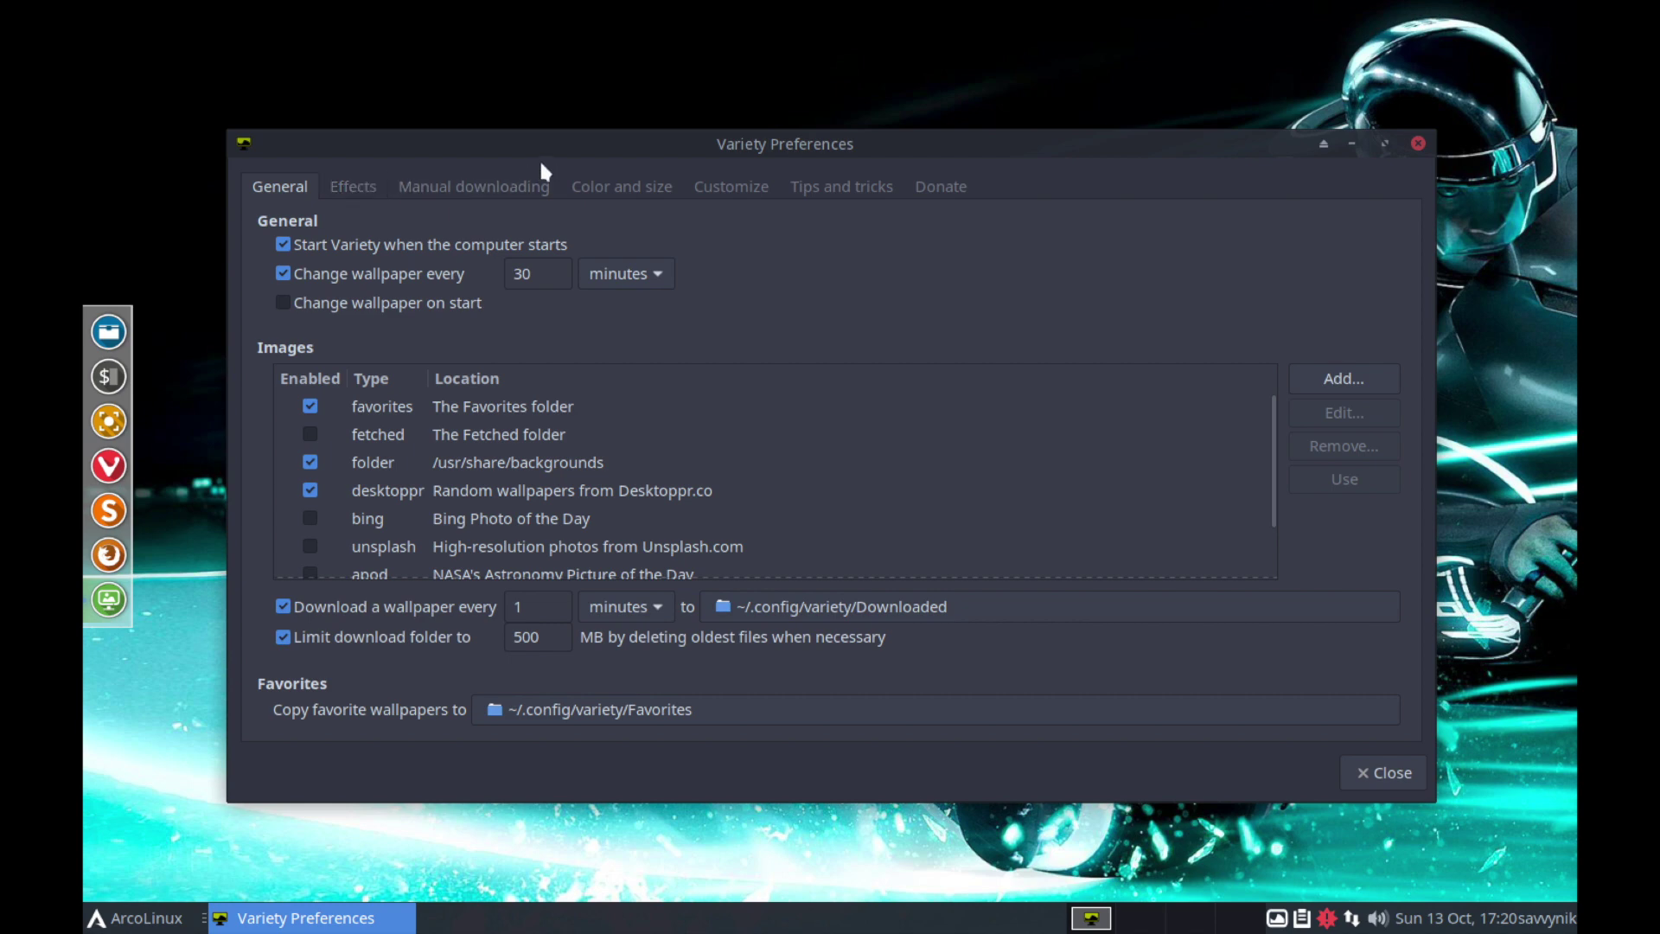
pyautogui.moveTo(547, 138); pyautogui.dragTo(545, 102)
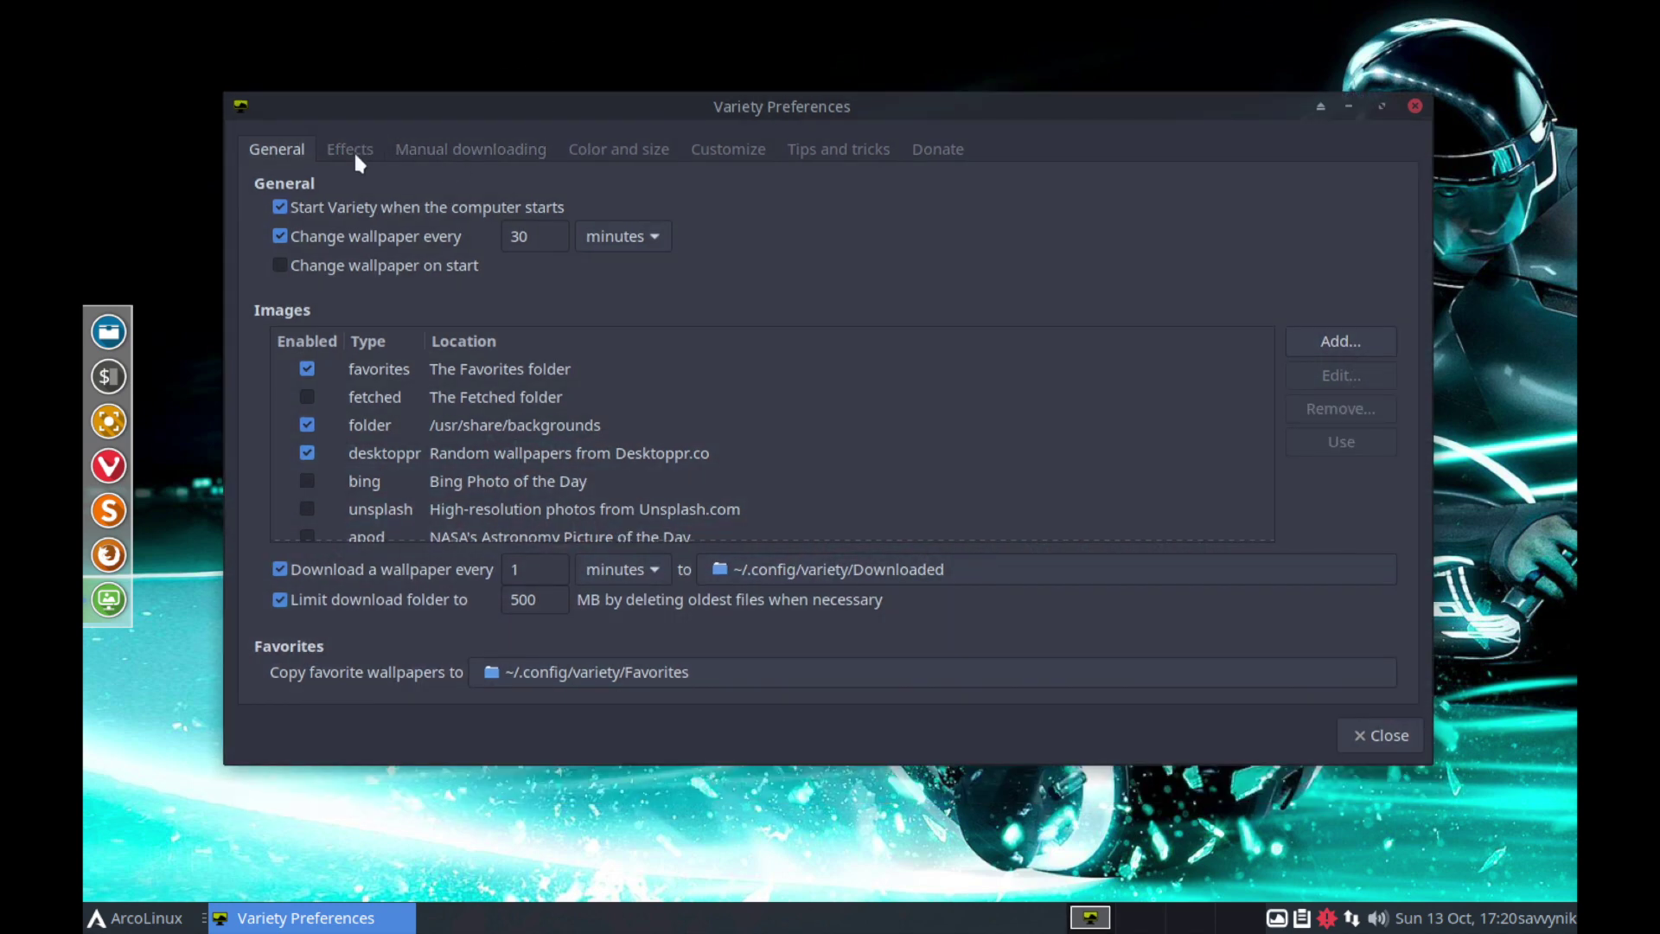
pyautogui.click(354, 154)
pyautogui.click(474, 154)
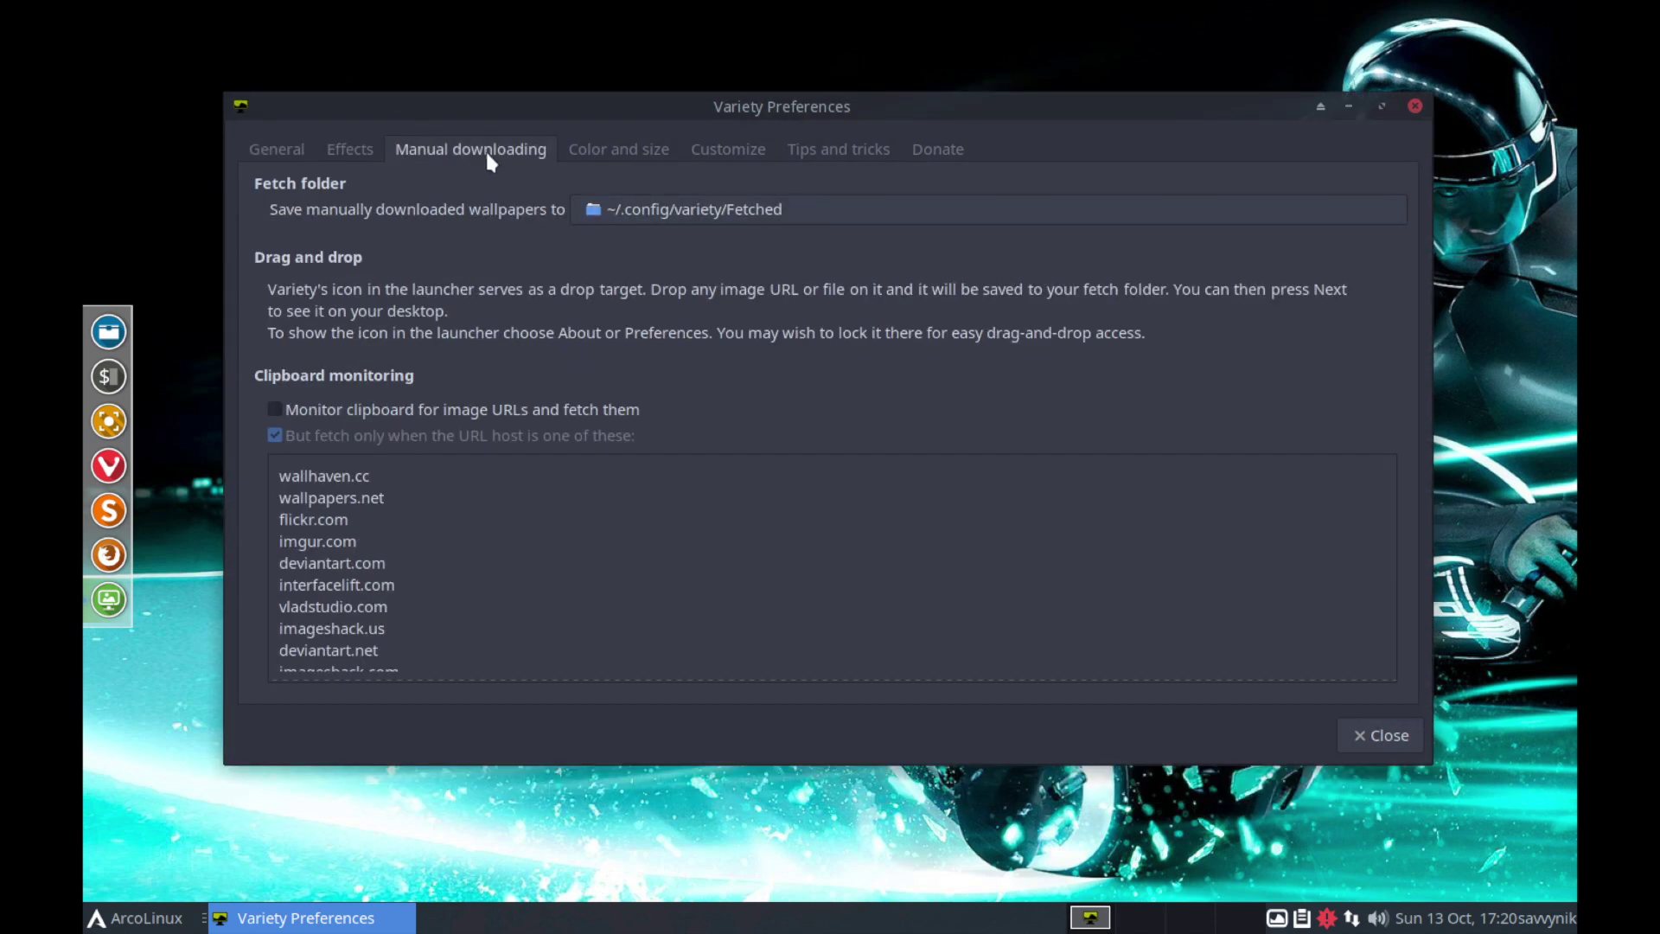
pyautogui.click(617, 156)
pyautogui.click(749, 156)
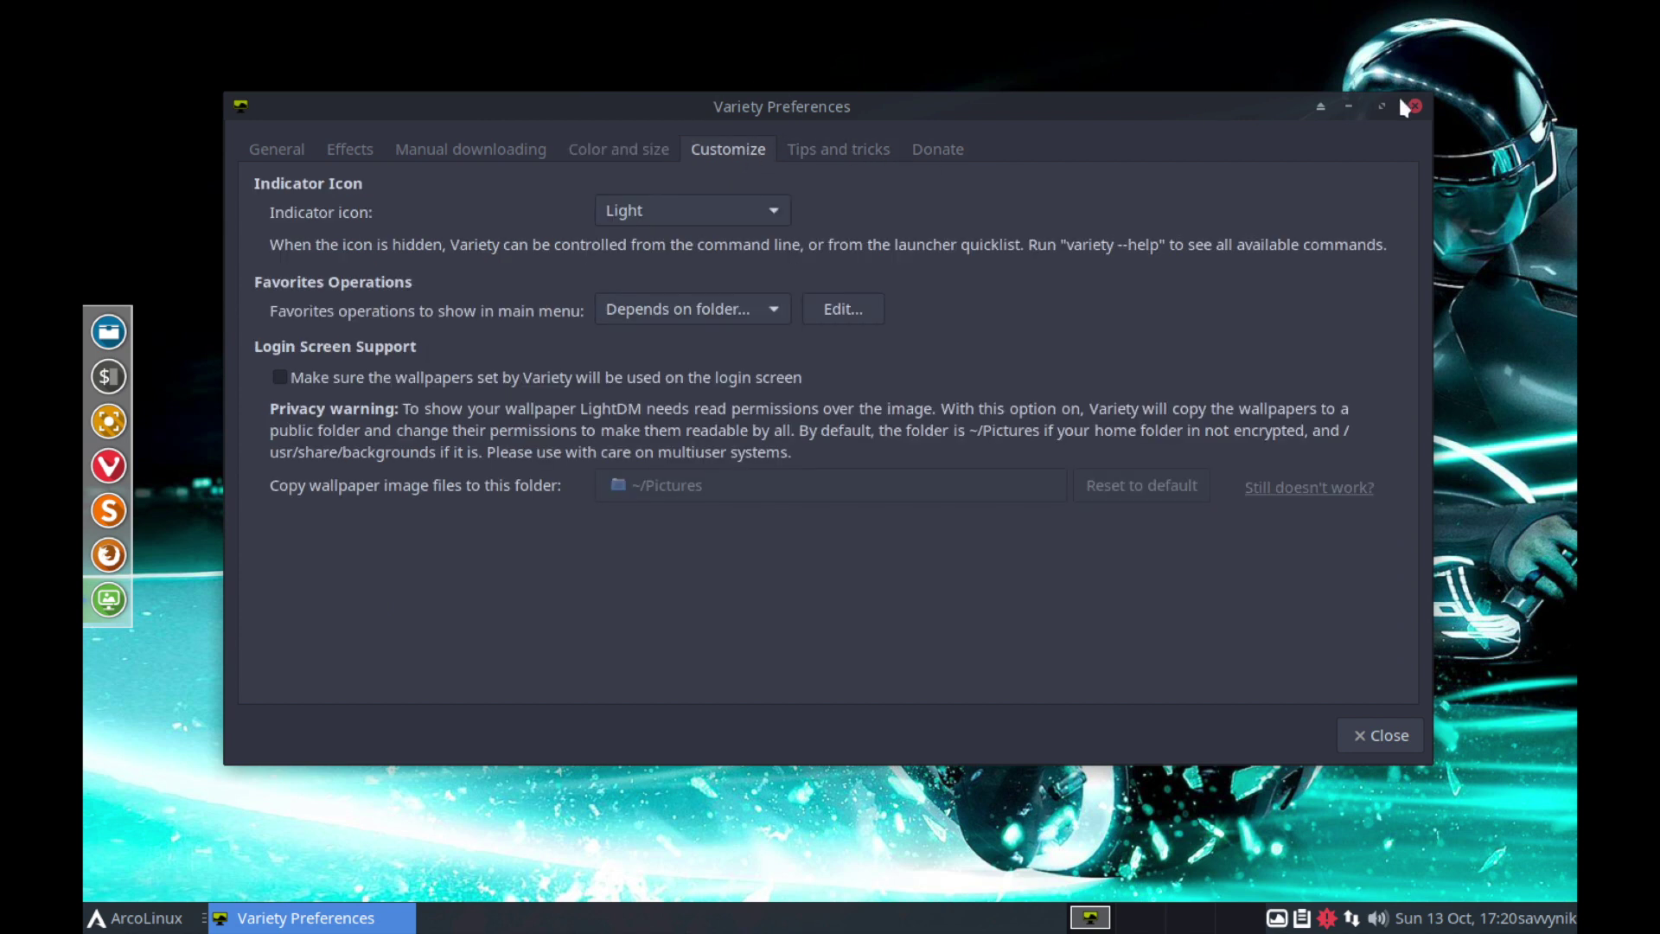
pyautogui.click(295, 155)
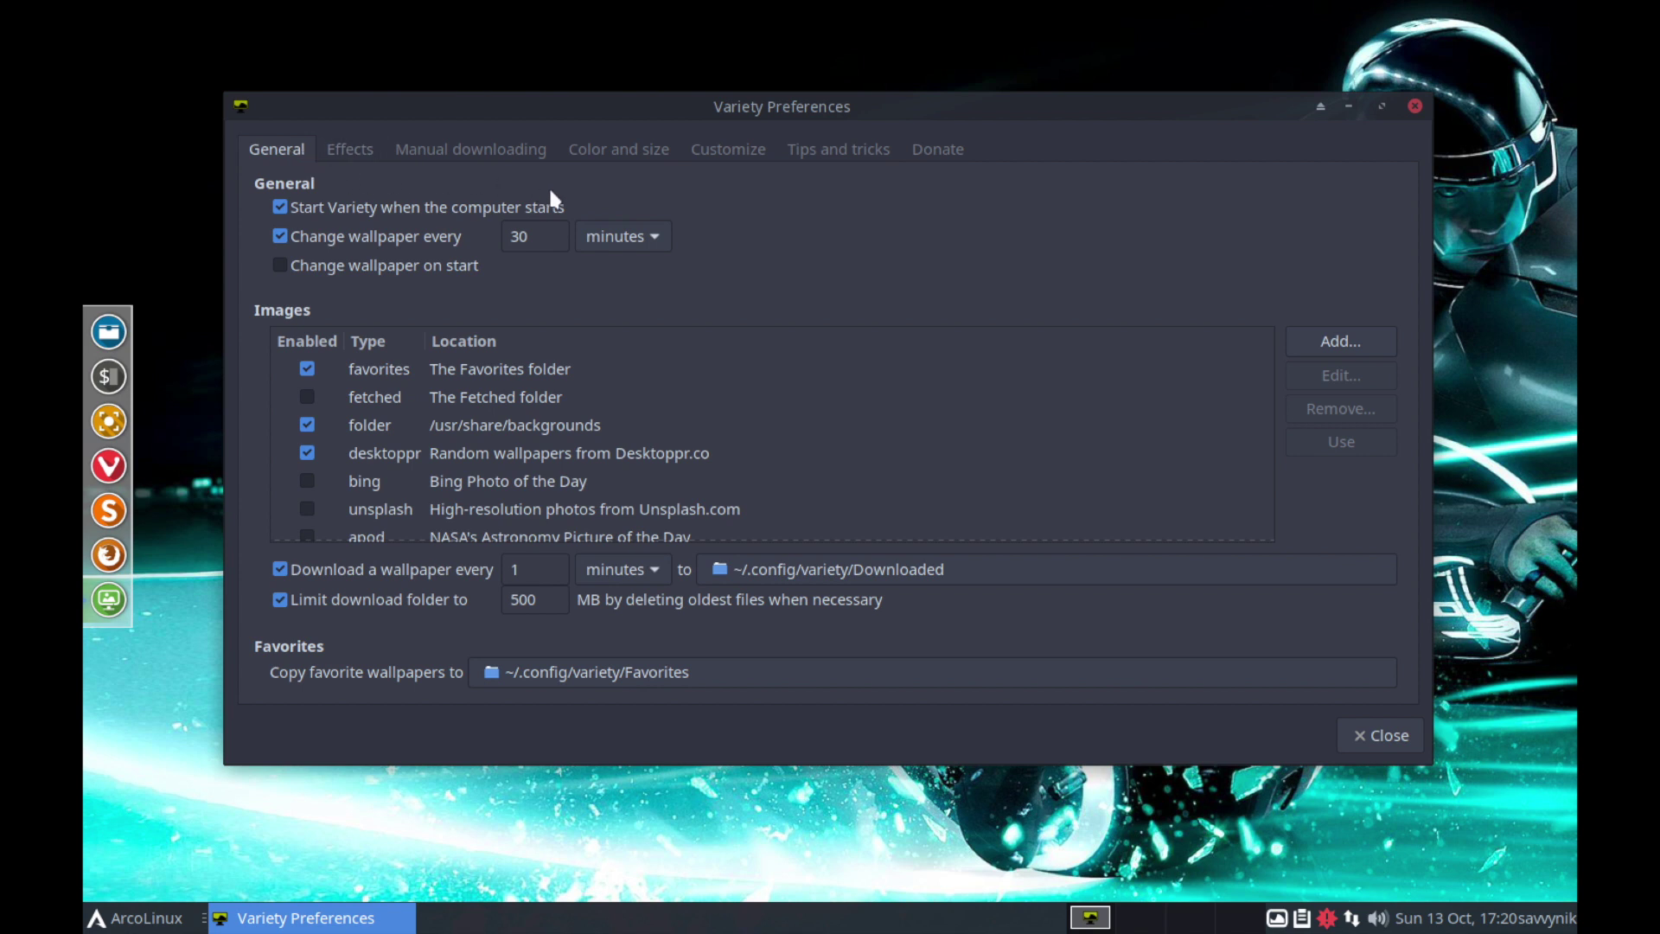
# Close the Variety Preferences window and bring up the desktop context menu with Create Launcher and Desktop Settings.
pyautogui.click(1414, 105)
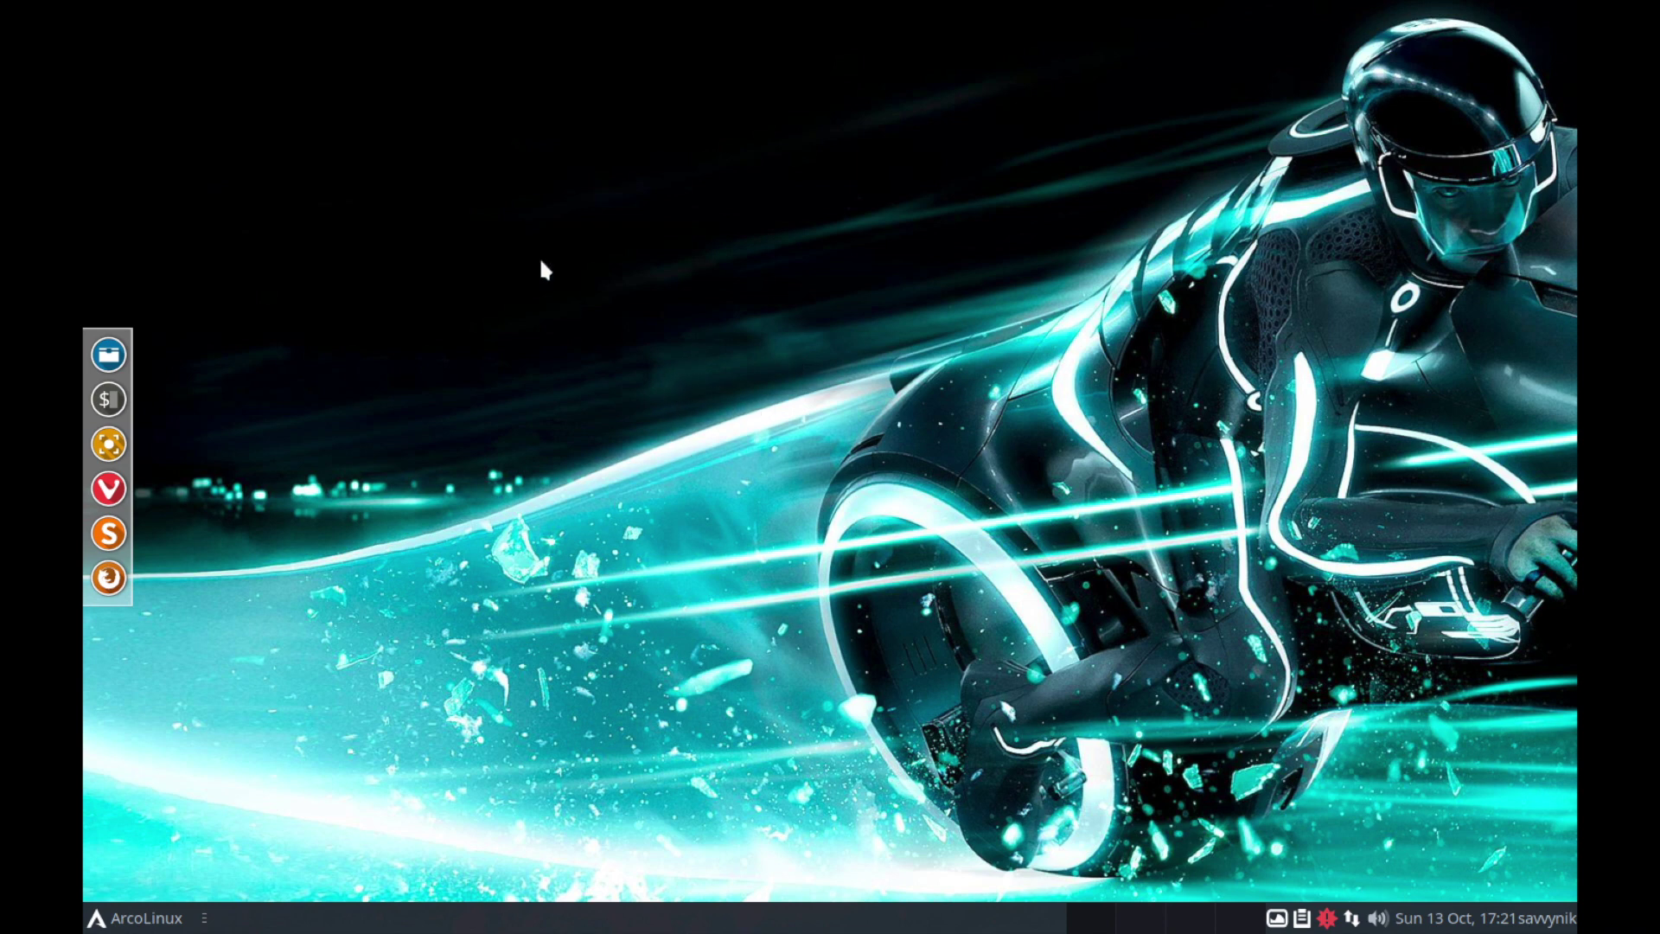
pyautogui.moveTo(529, 225); pyautogui.dragTo(667, 326)
pyautogui.rightClick(537, 482)
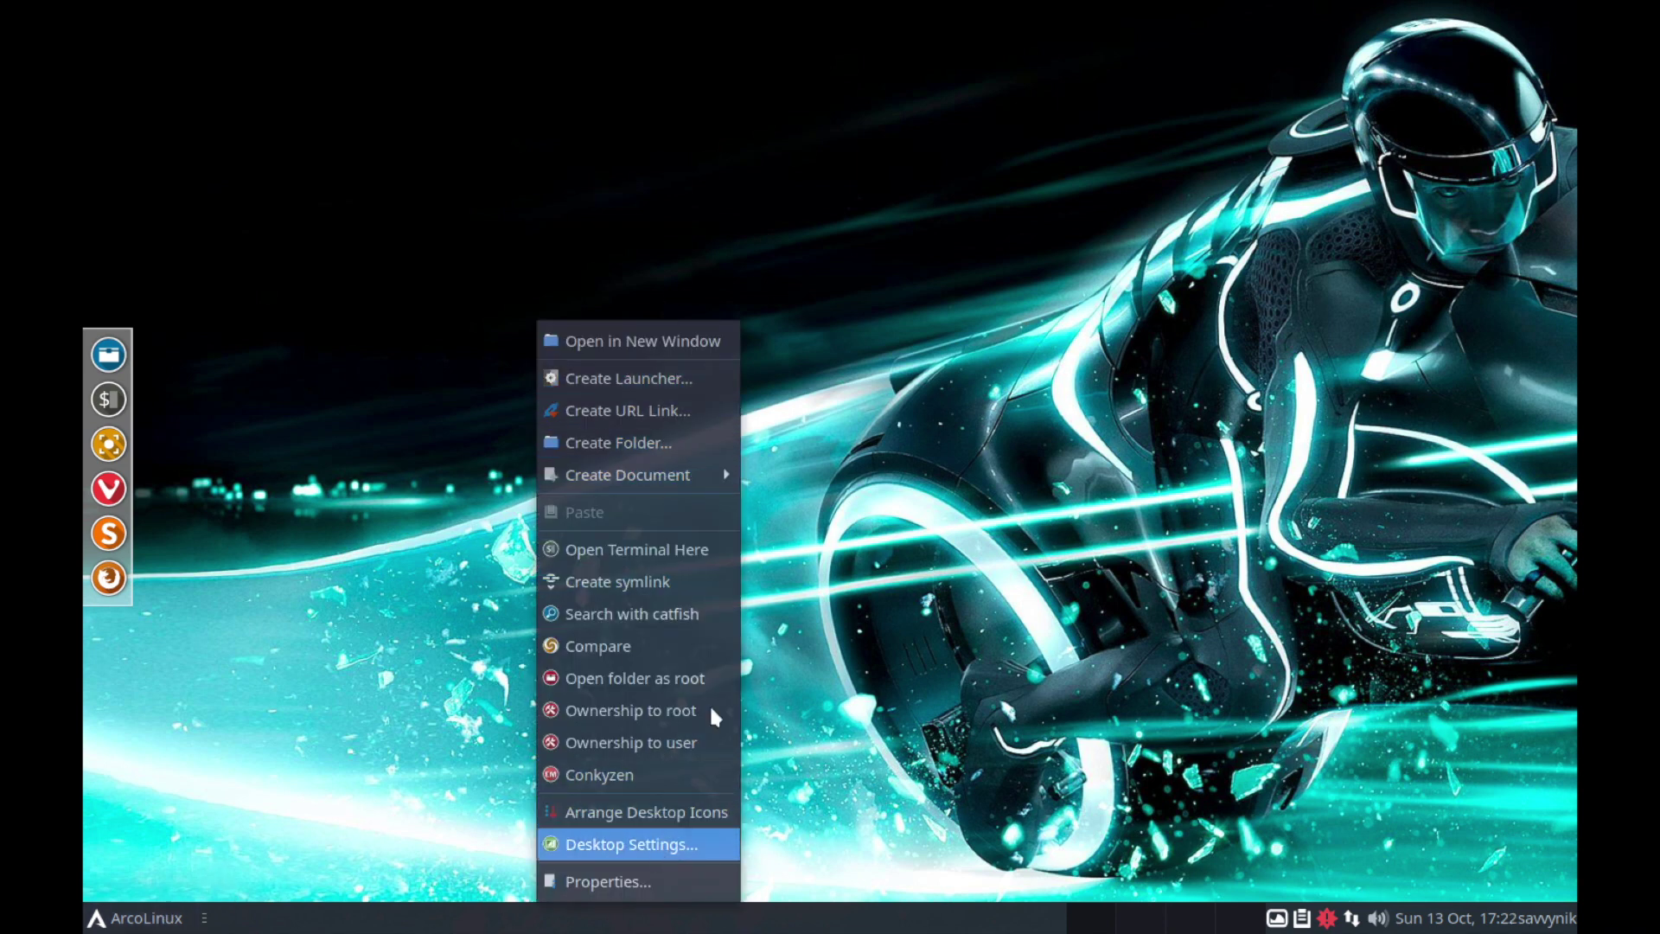
pyautogui.click(884, 269)
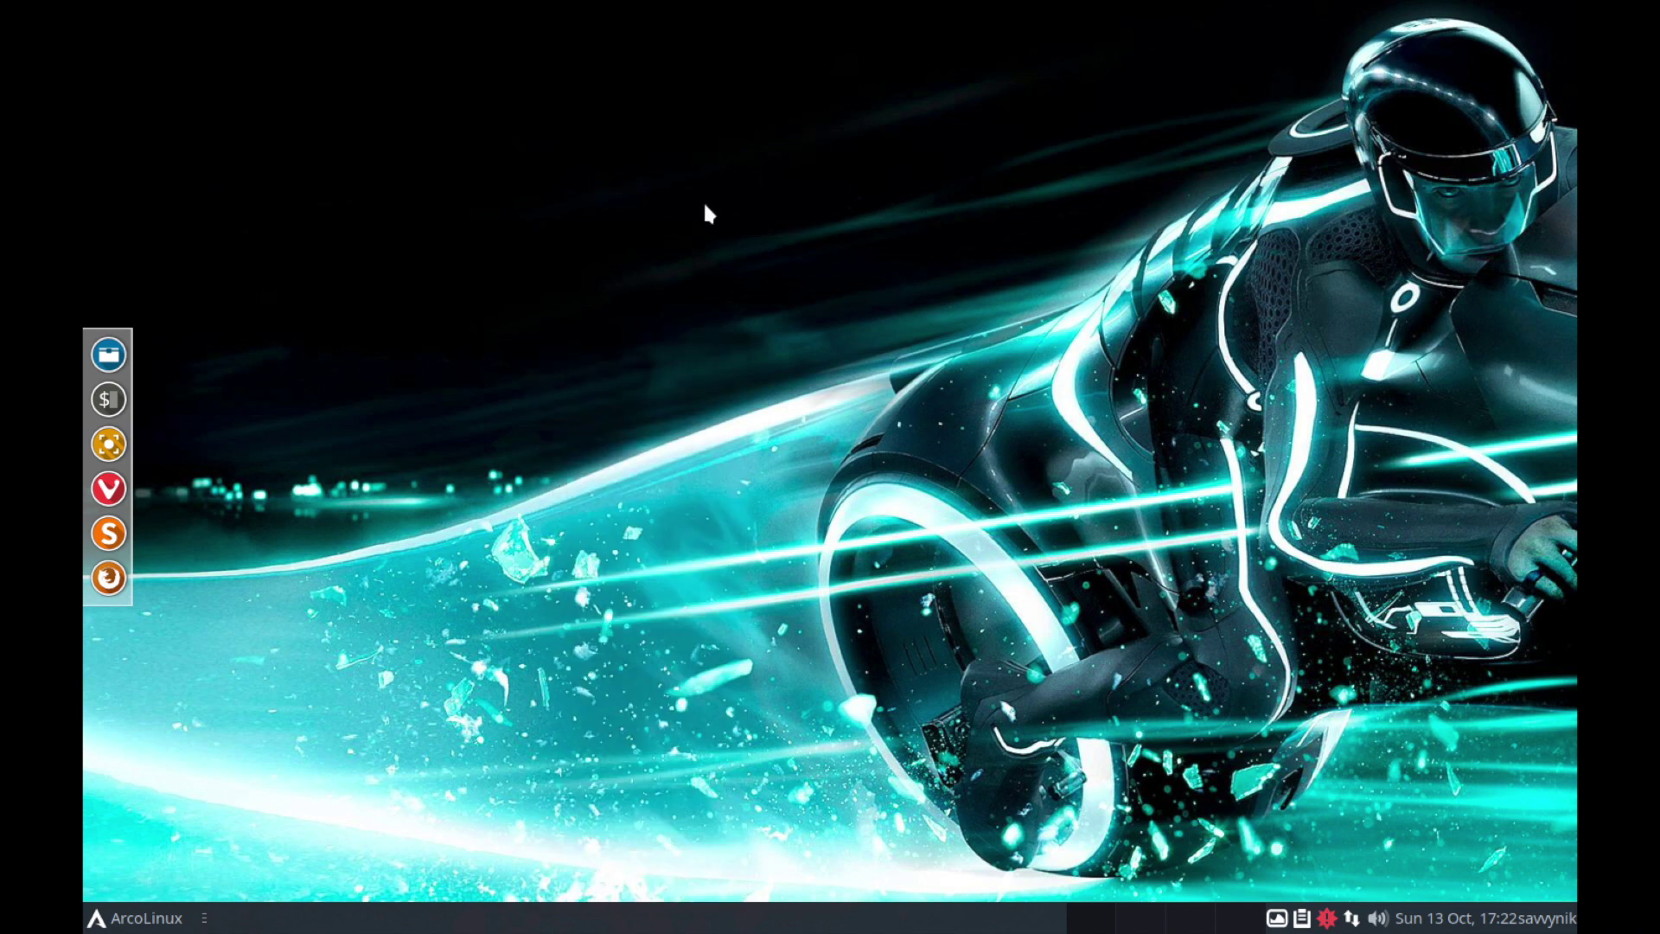
pyautogui.click(820, 368)
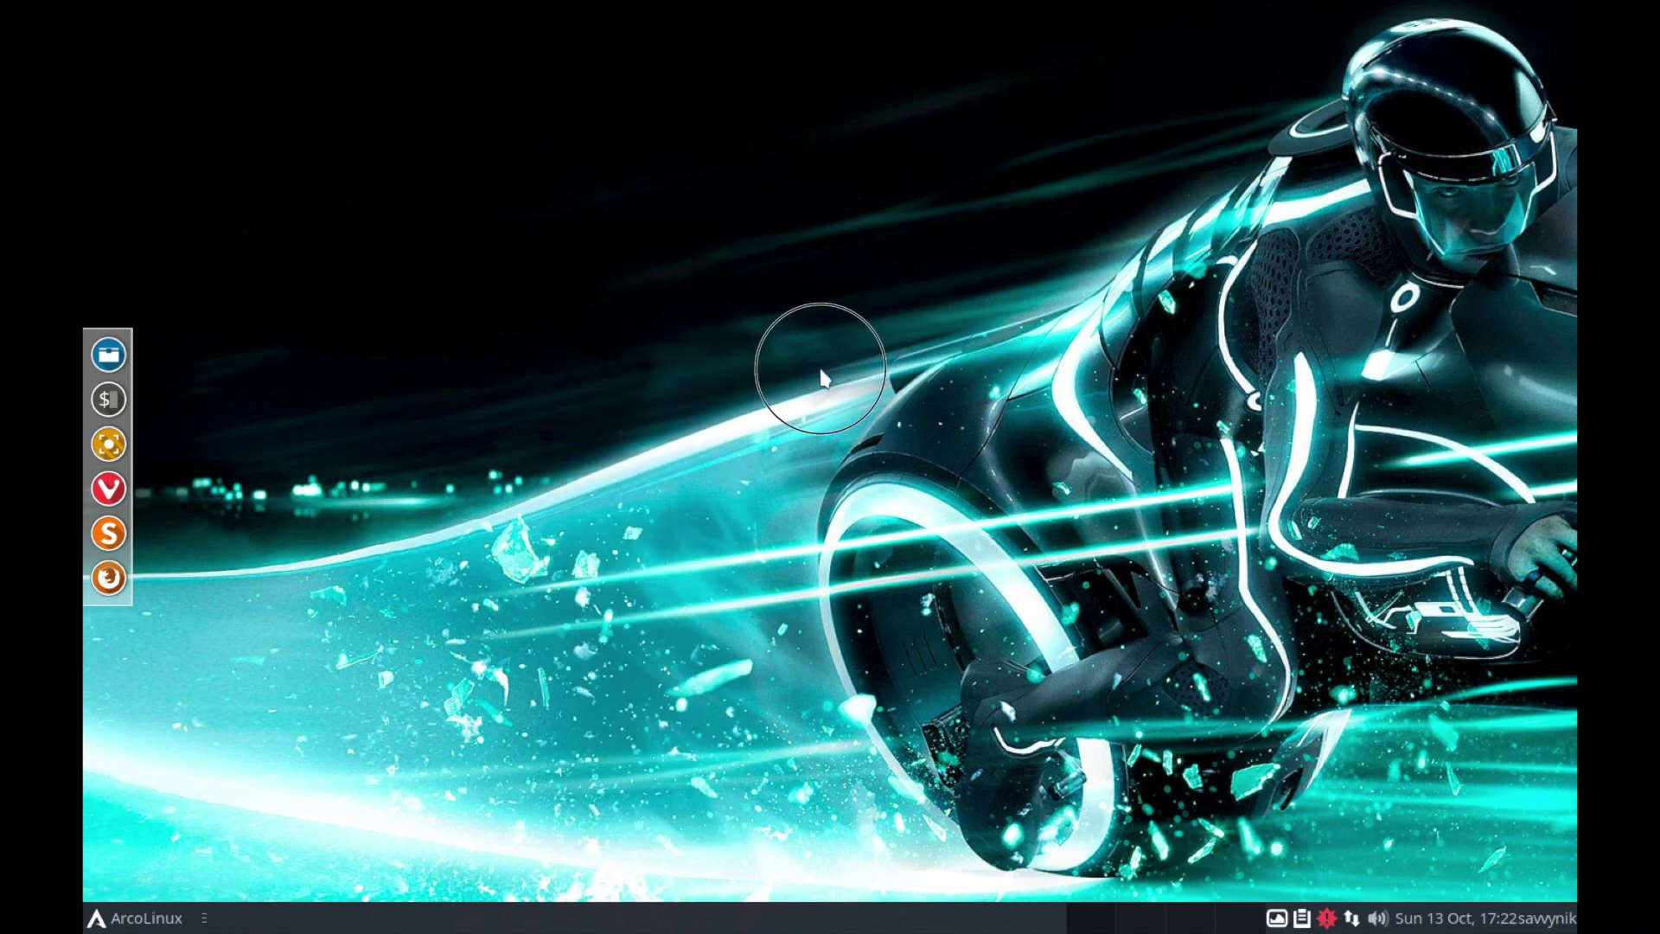
pyautogui.click(605, 309)
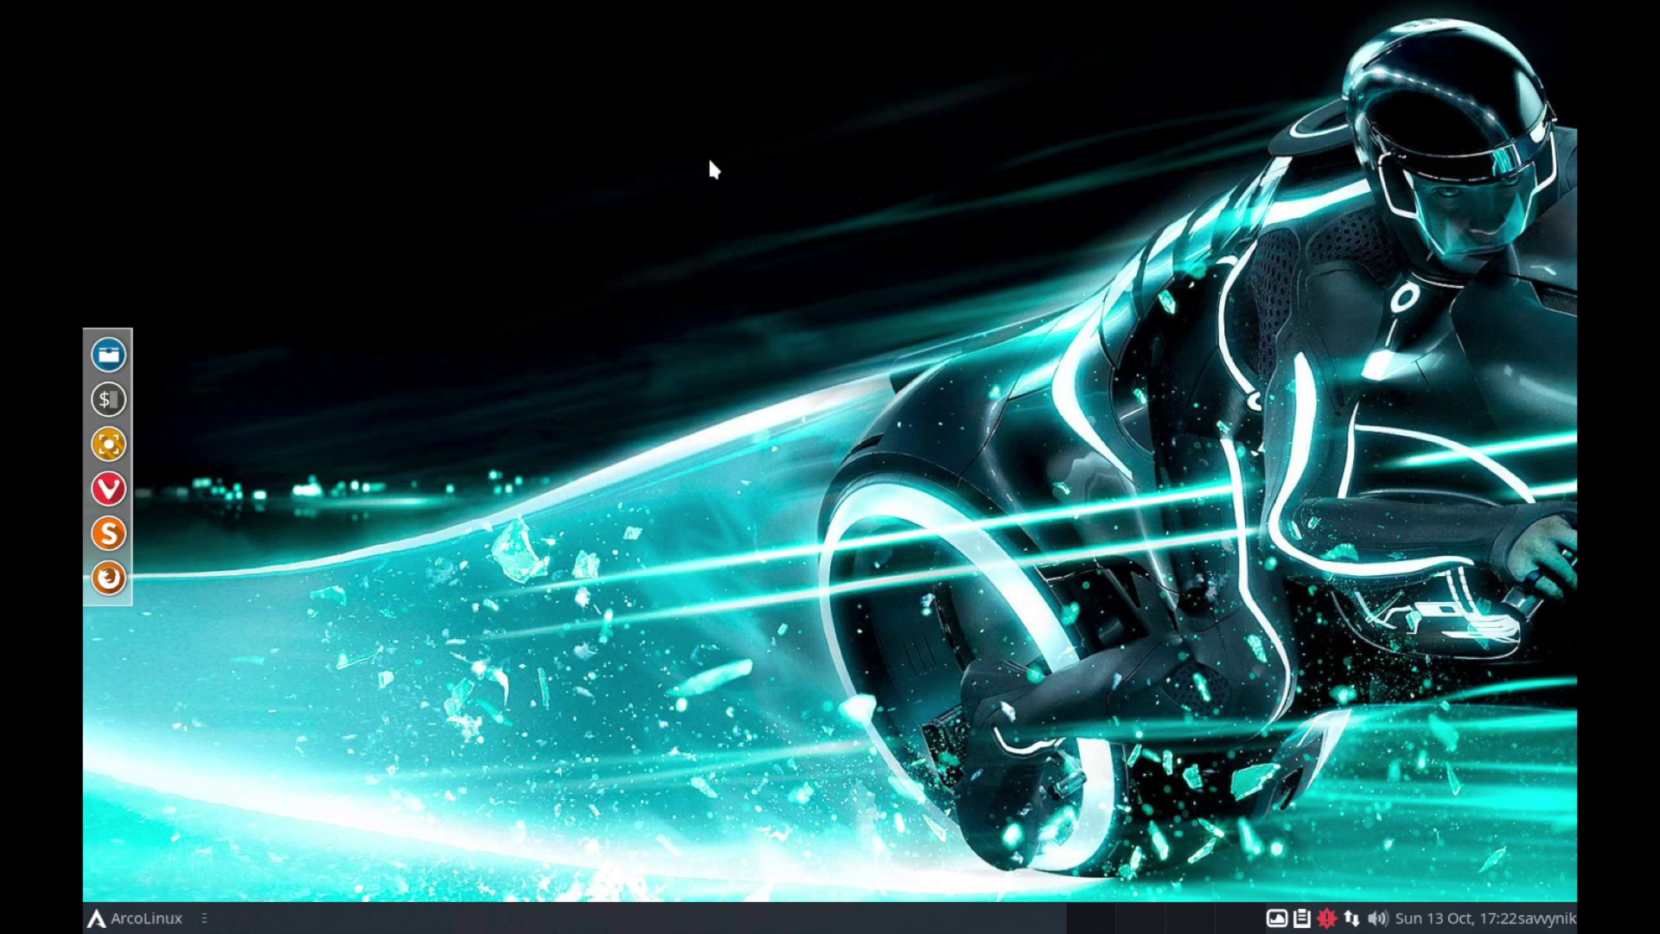
pyautogui.rightClick(676, 169)
pyautogui.click(633, 172)
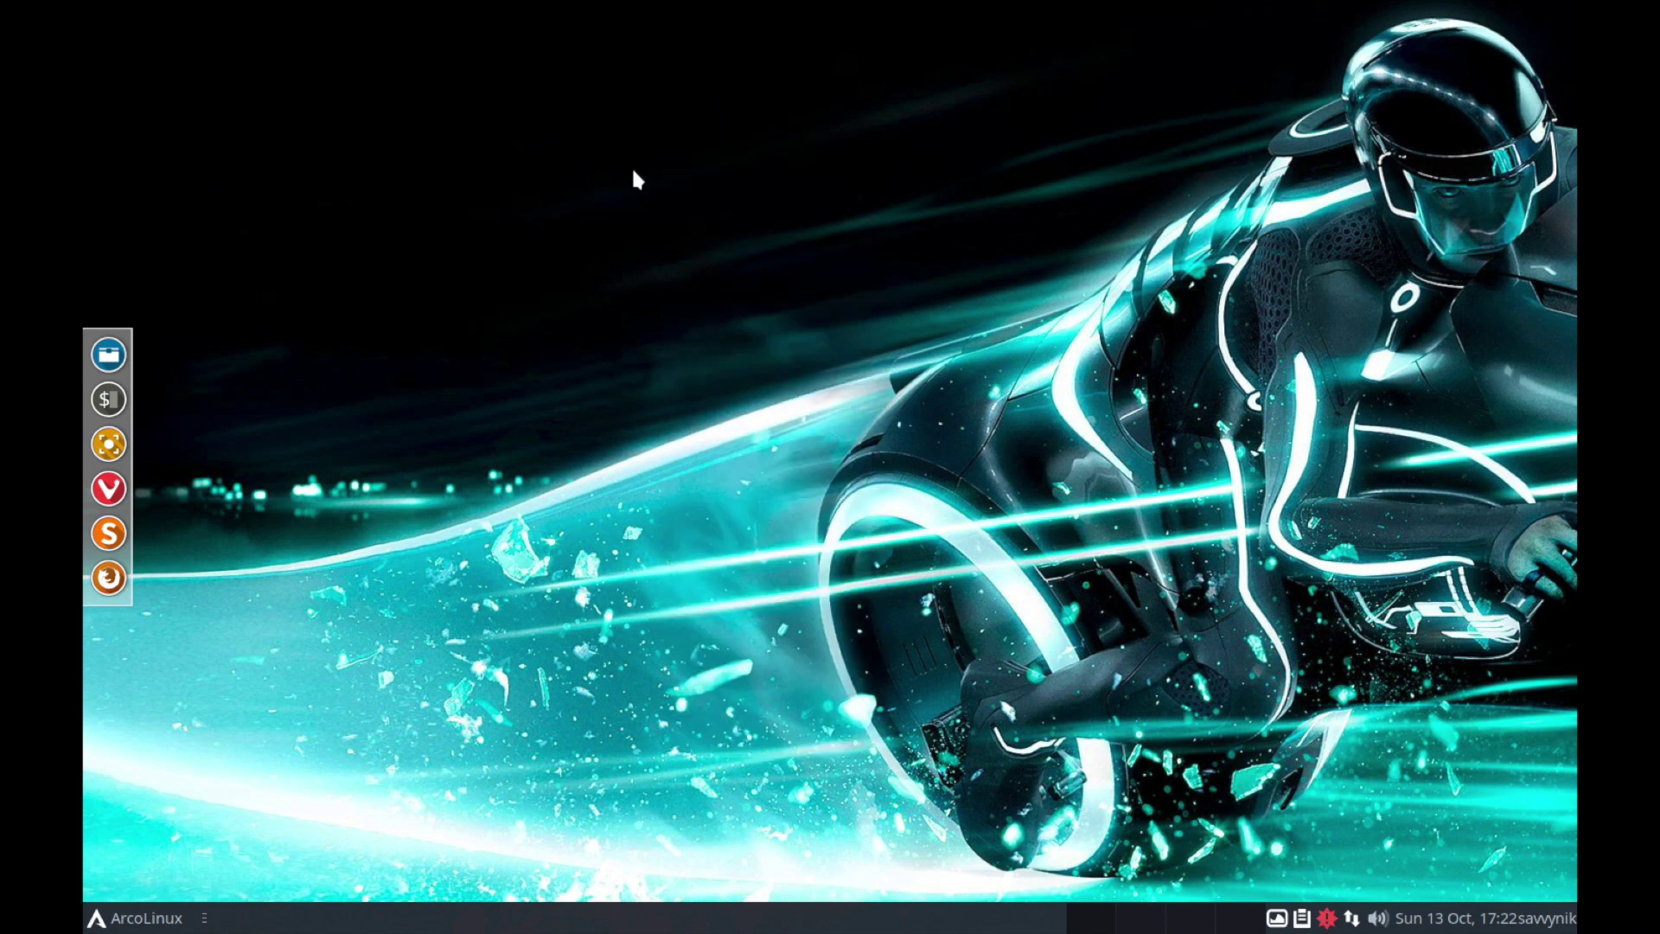